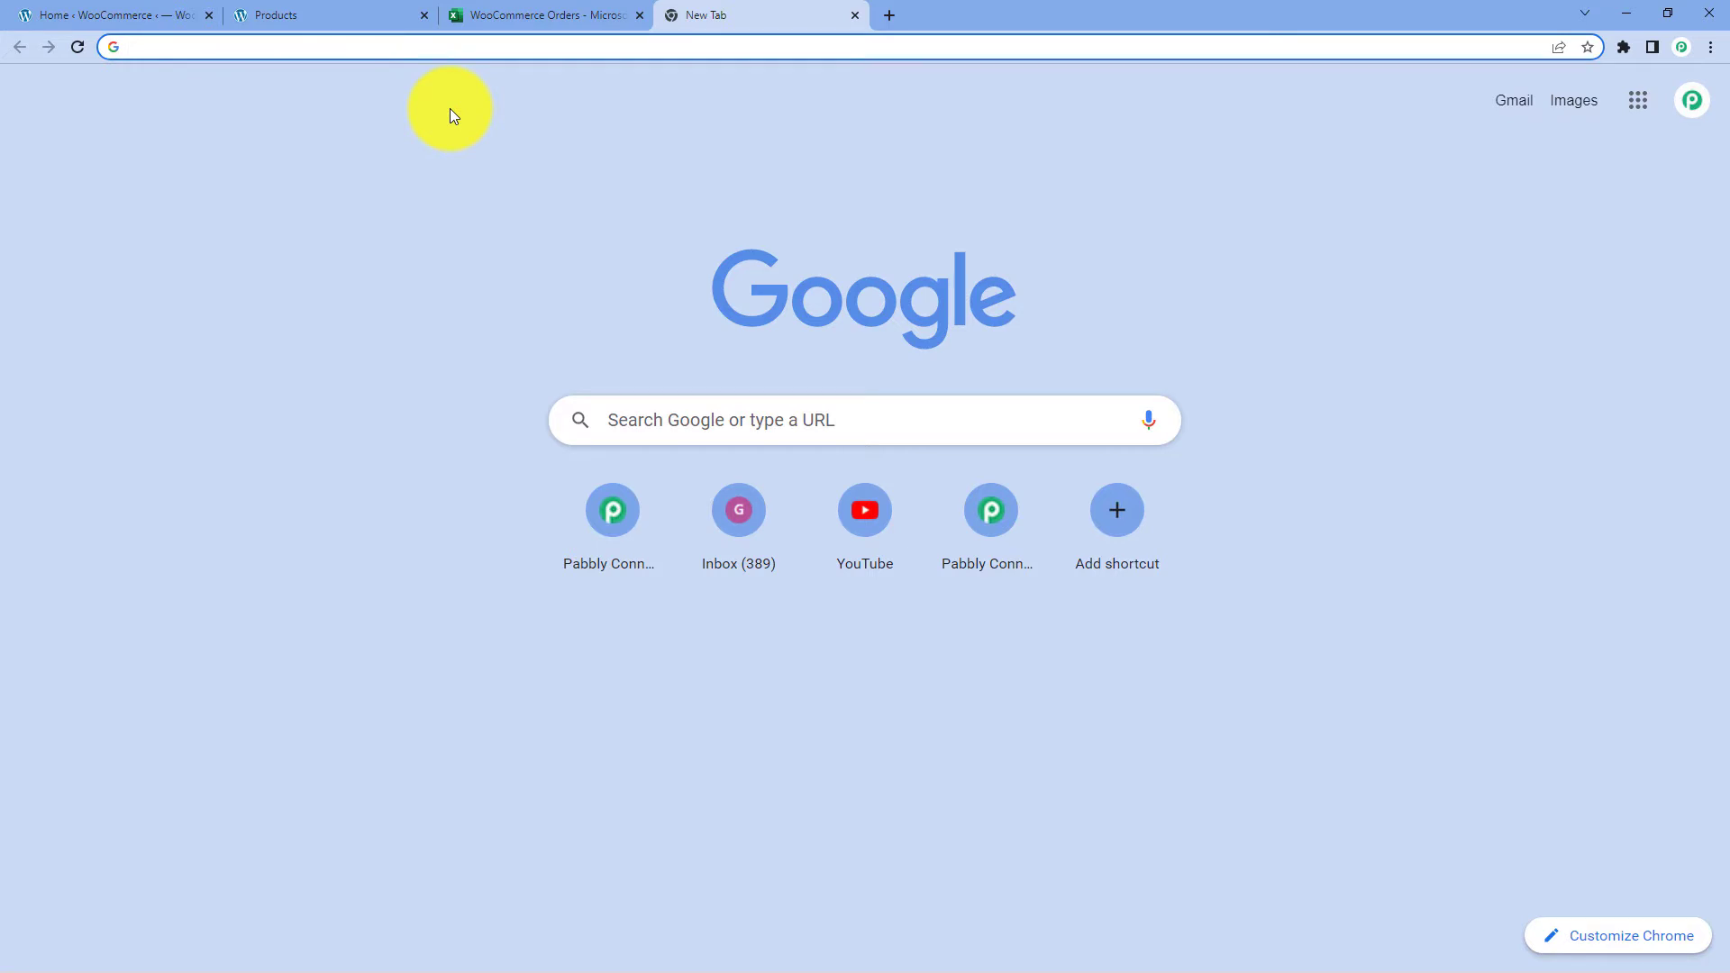
Go to pabbly.com/connect, sign in, and access Pabbly Connect from the account's app list
{"action": "type", "text": "pabbly.com/connect"}
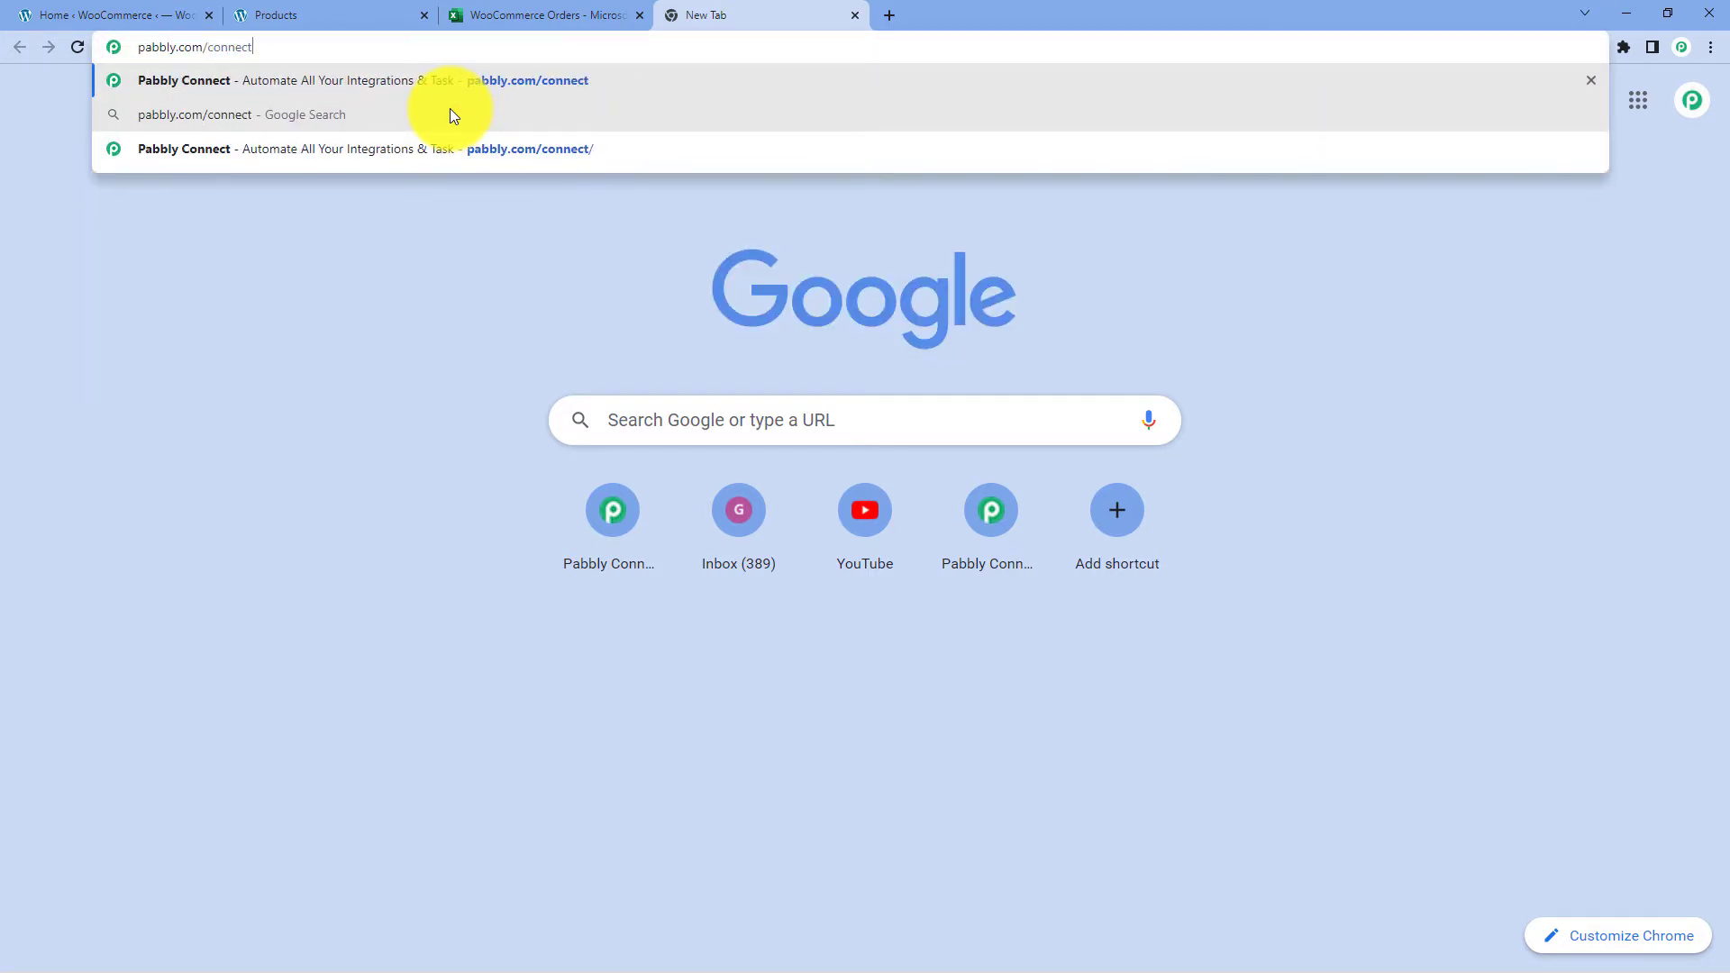
{"action": "key", "text": "Return"}
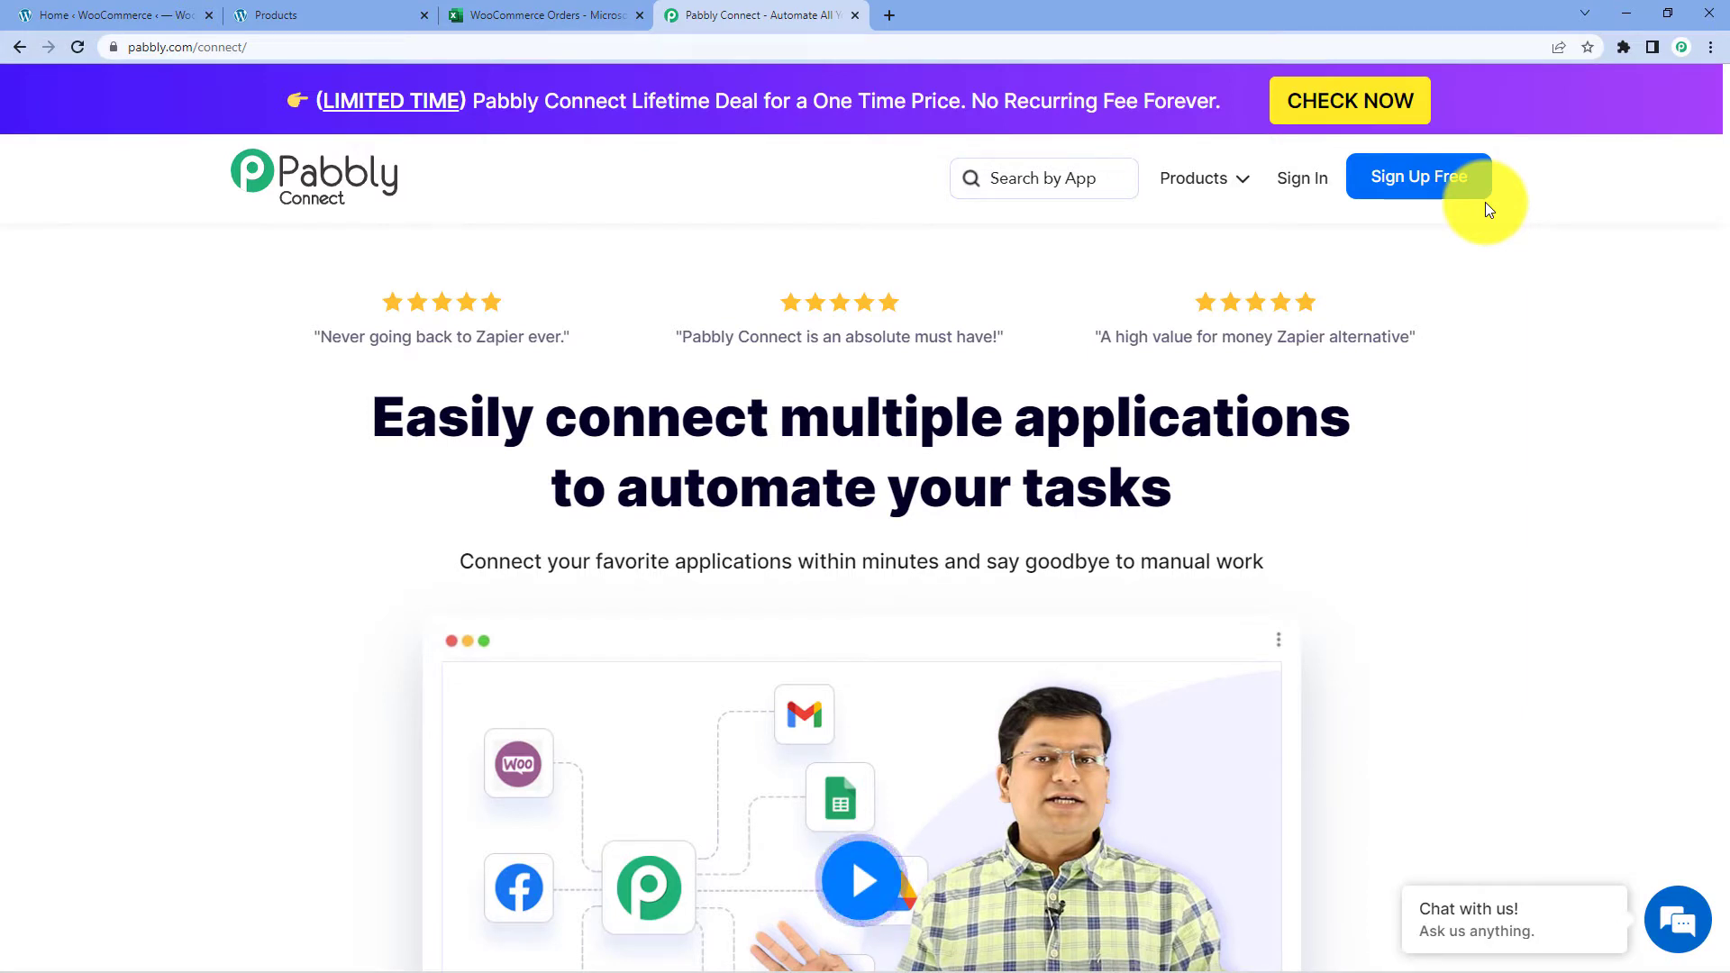
{"action": "left_click", "coordinate": [1305, 180]}
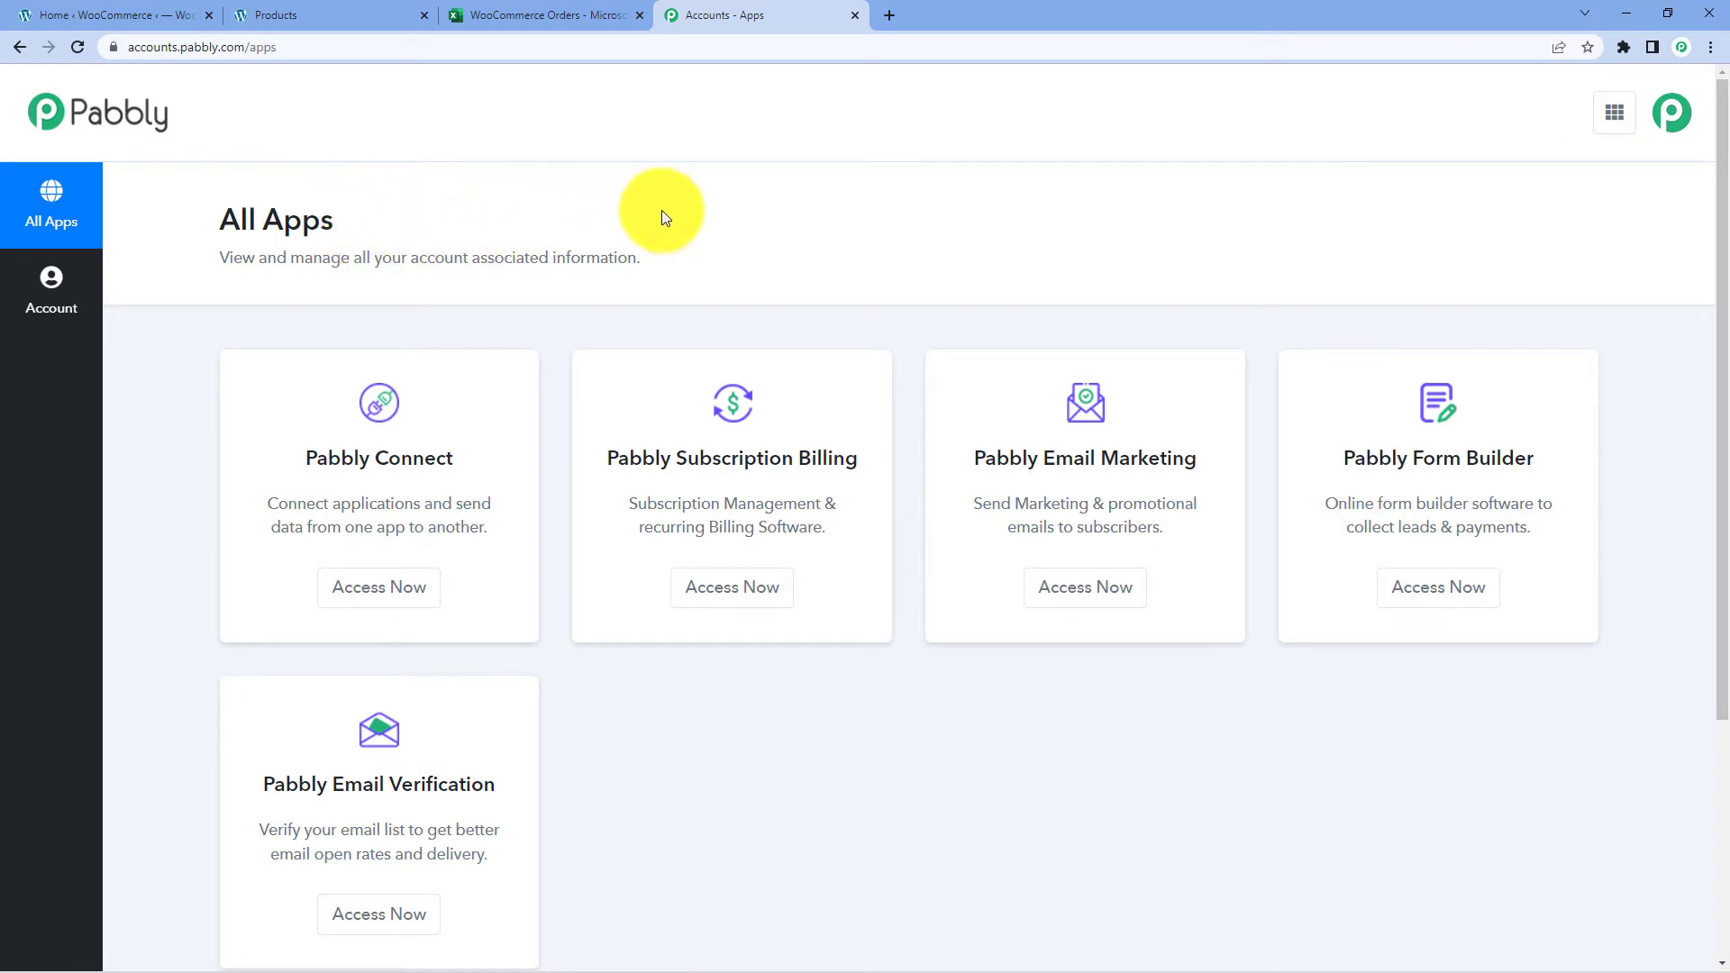
{"action": "left_click", "coordinate": [398, 597]}
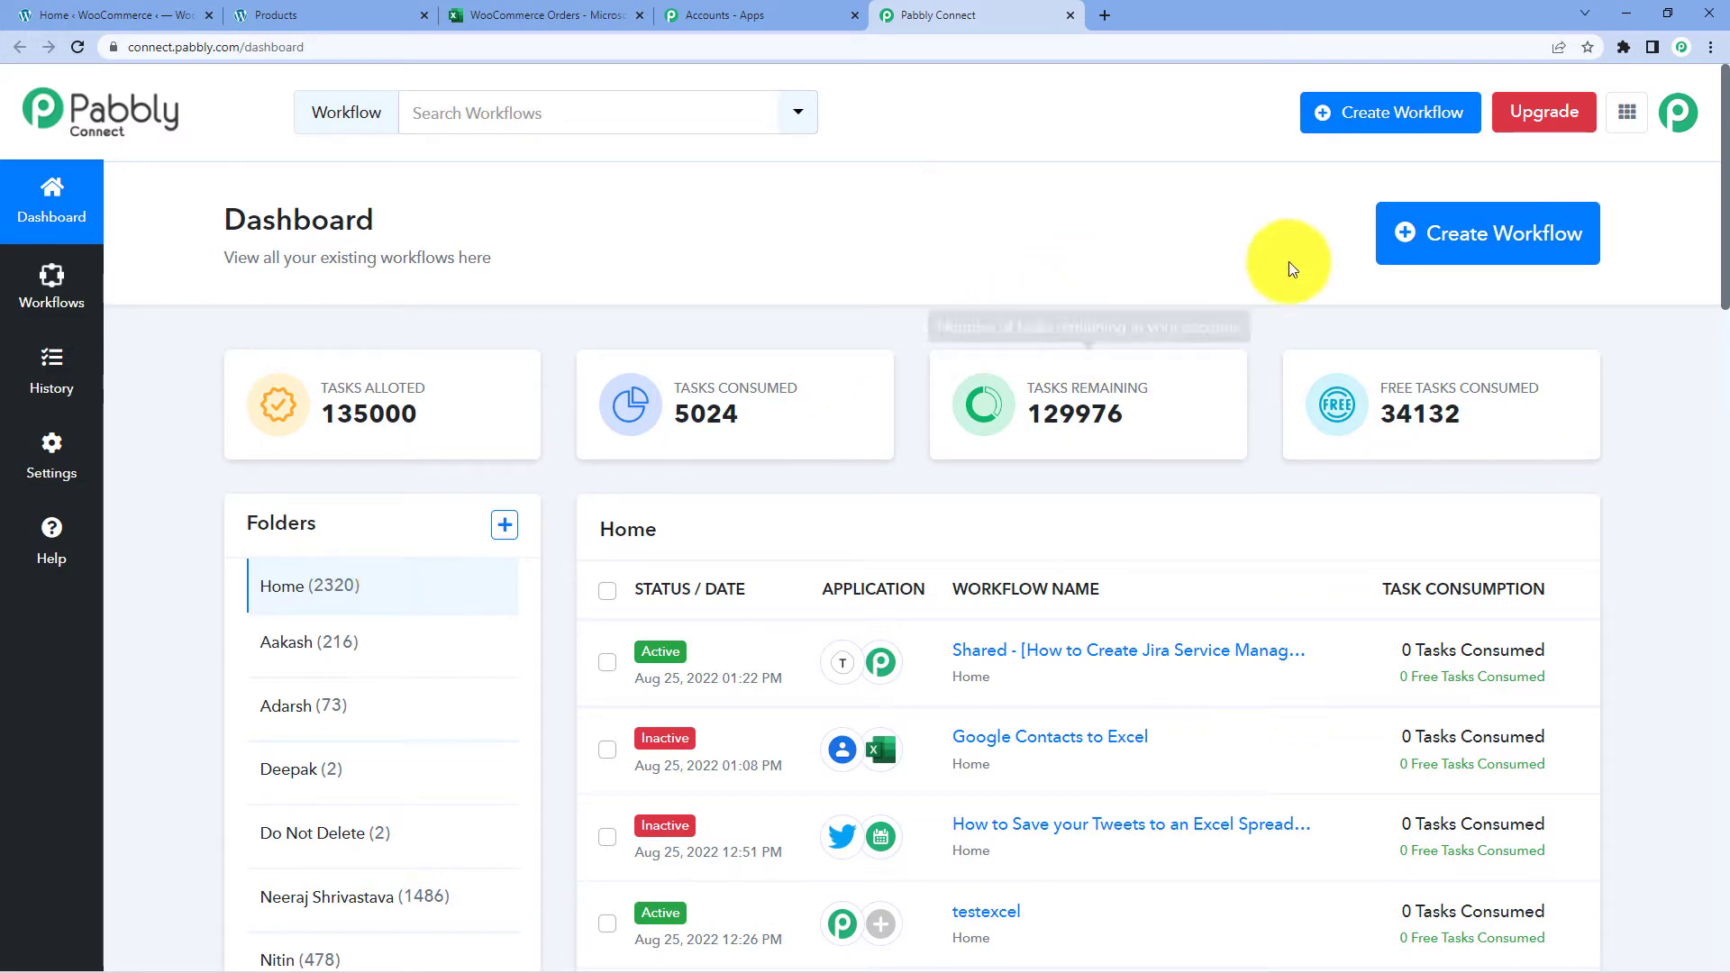
Create a new workflow named "WooCommerce to Microsoft Excel"
{"action": "left_click", "coordinate": [1426, 245]}
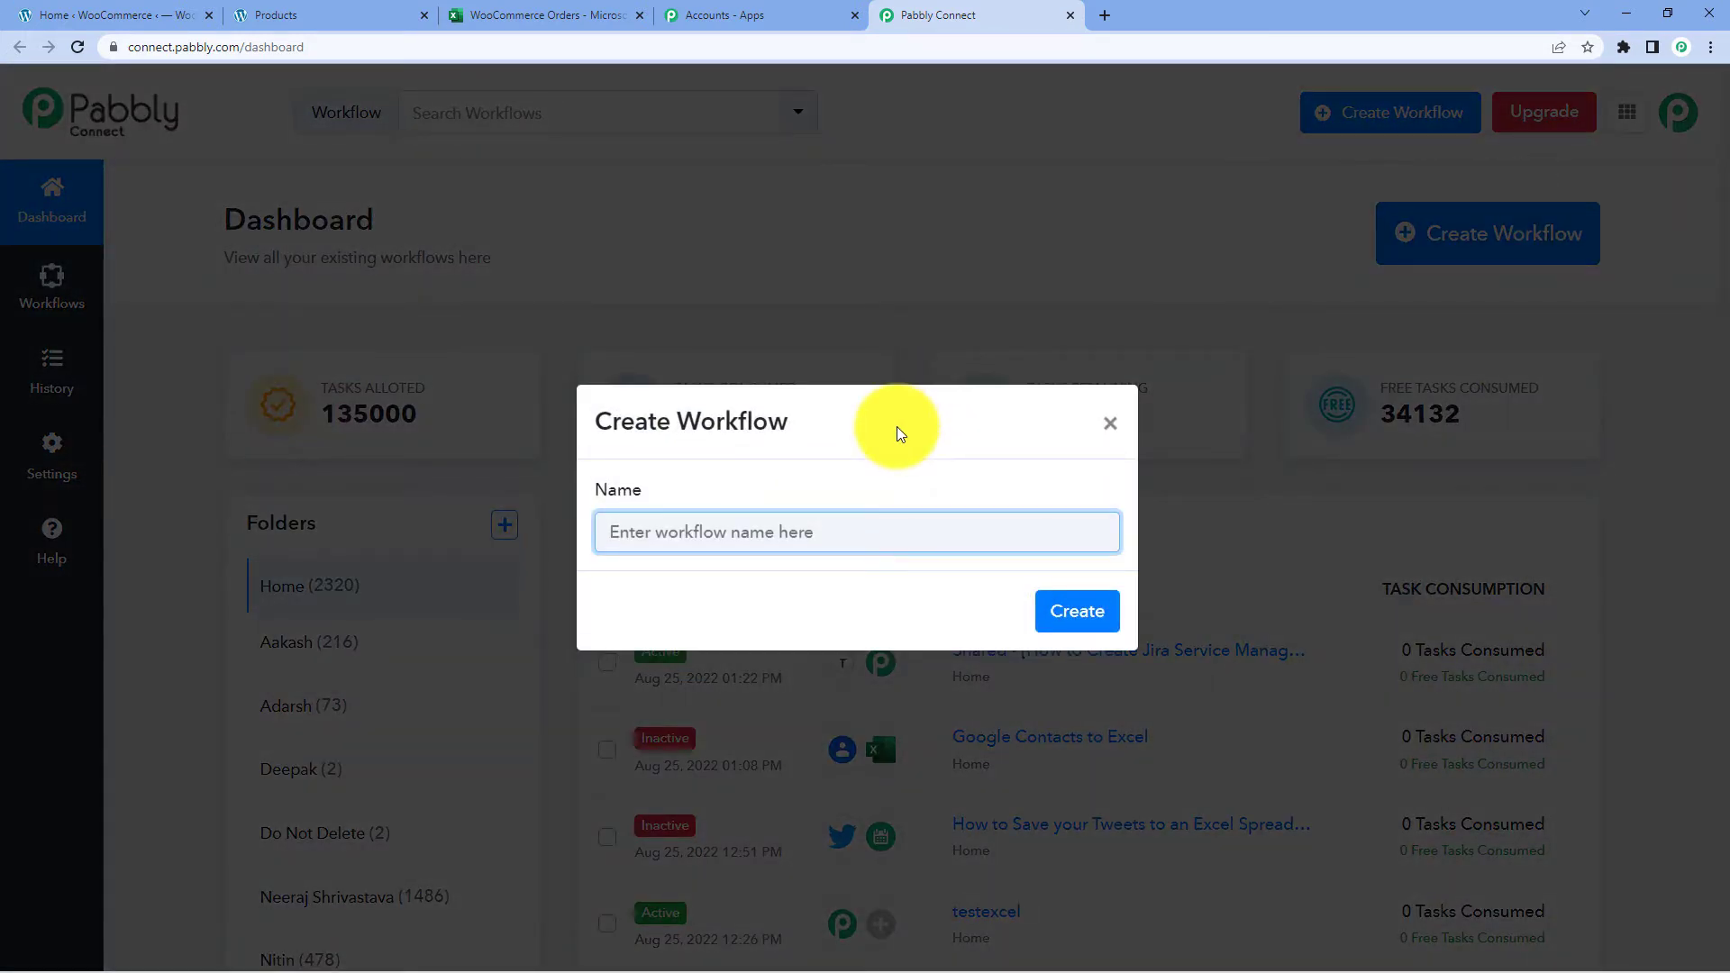
{"action": "type", "text": "WooCommerc"}
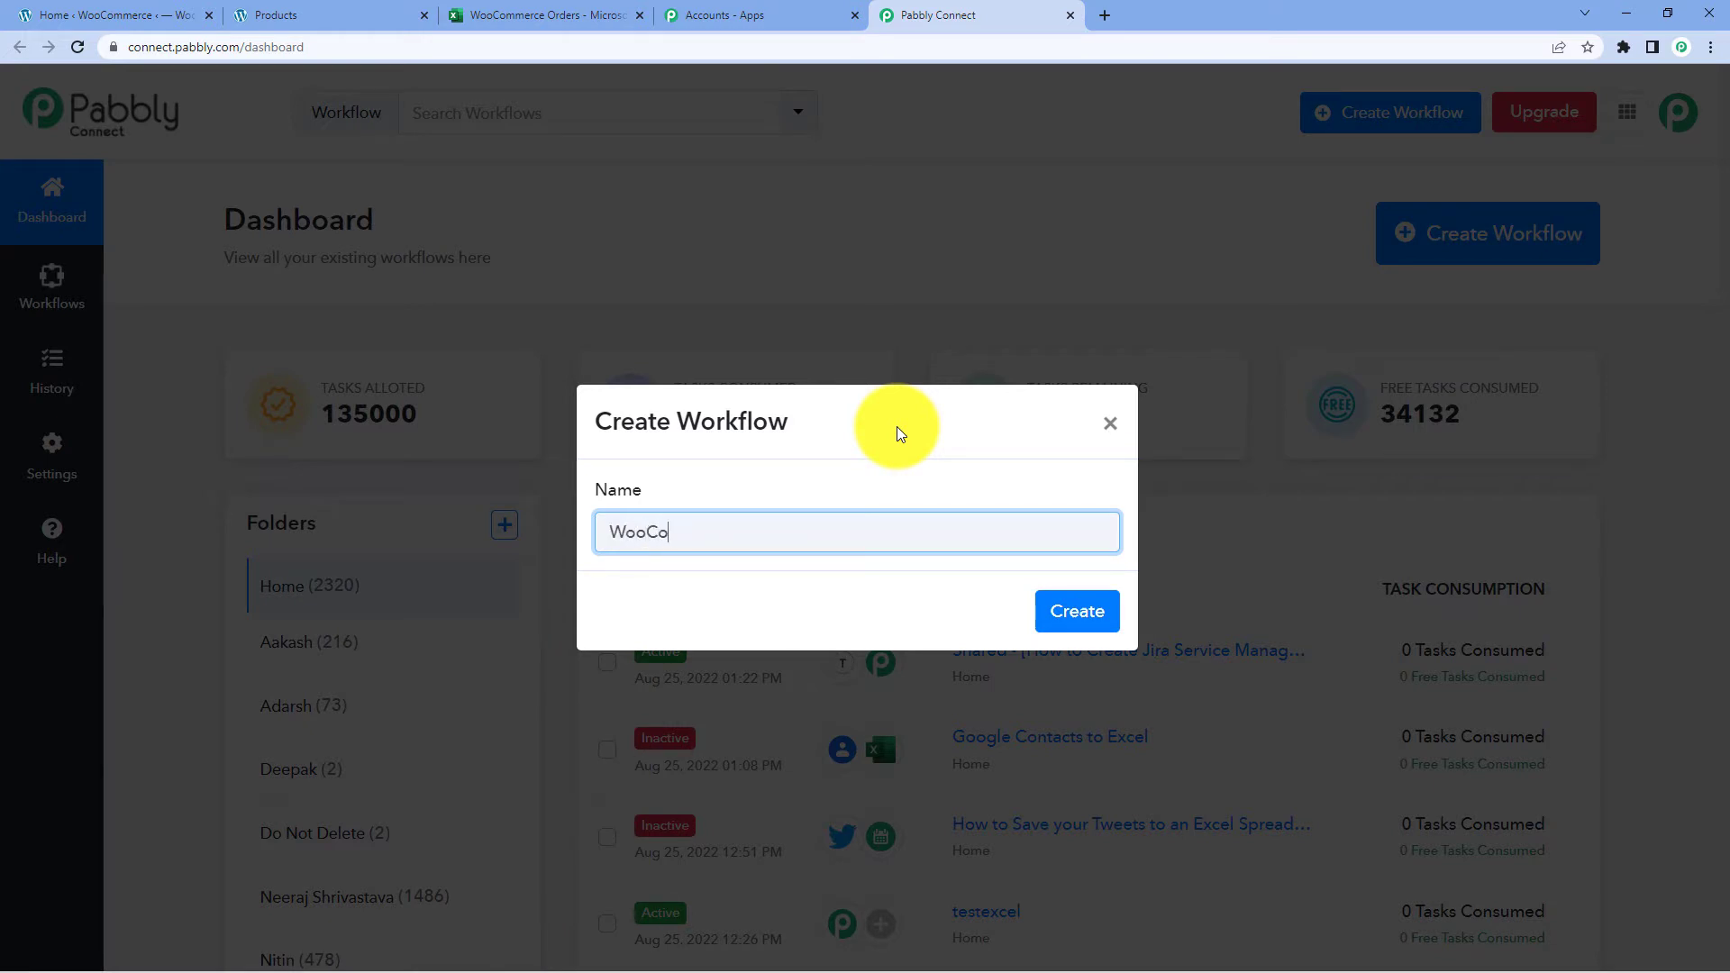
{"action": "type", "text": "e to Microsoft Excel"}
{"action": "left_click", "coordinate": [1082, 608]}
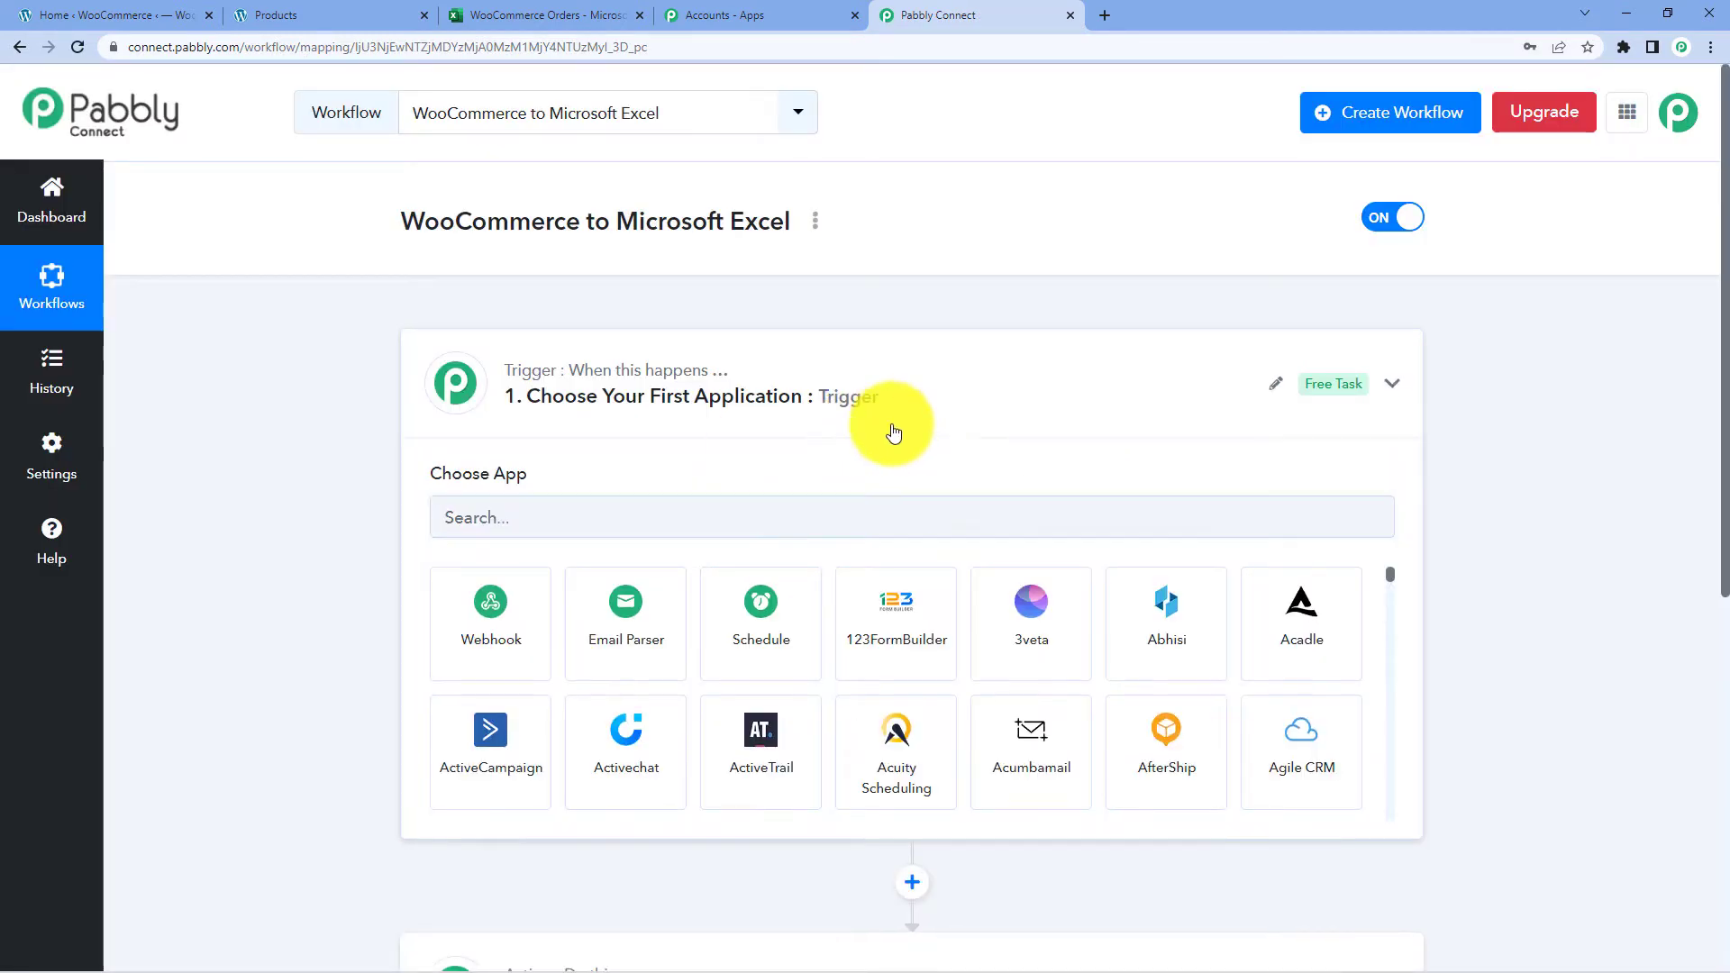
Search for WooCommerce and choose it as the workflow's trigger application
{"action": "left_click", "coordinate": [892, 401]}
{"action": "scroll", "coordinate": [297, 365], "scroll_direction": "down", "scroll_amount": 1}
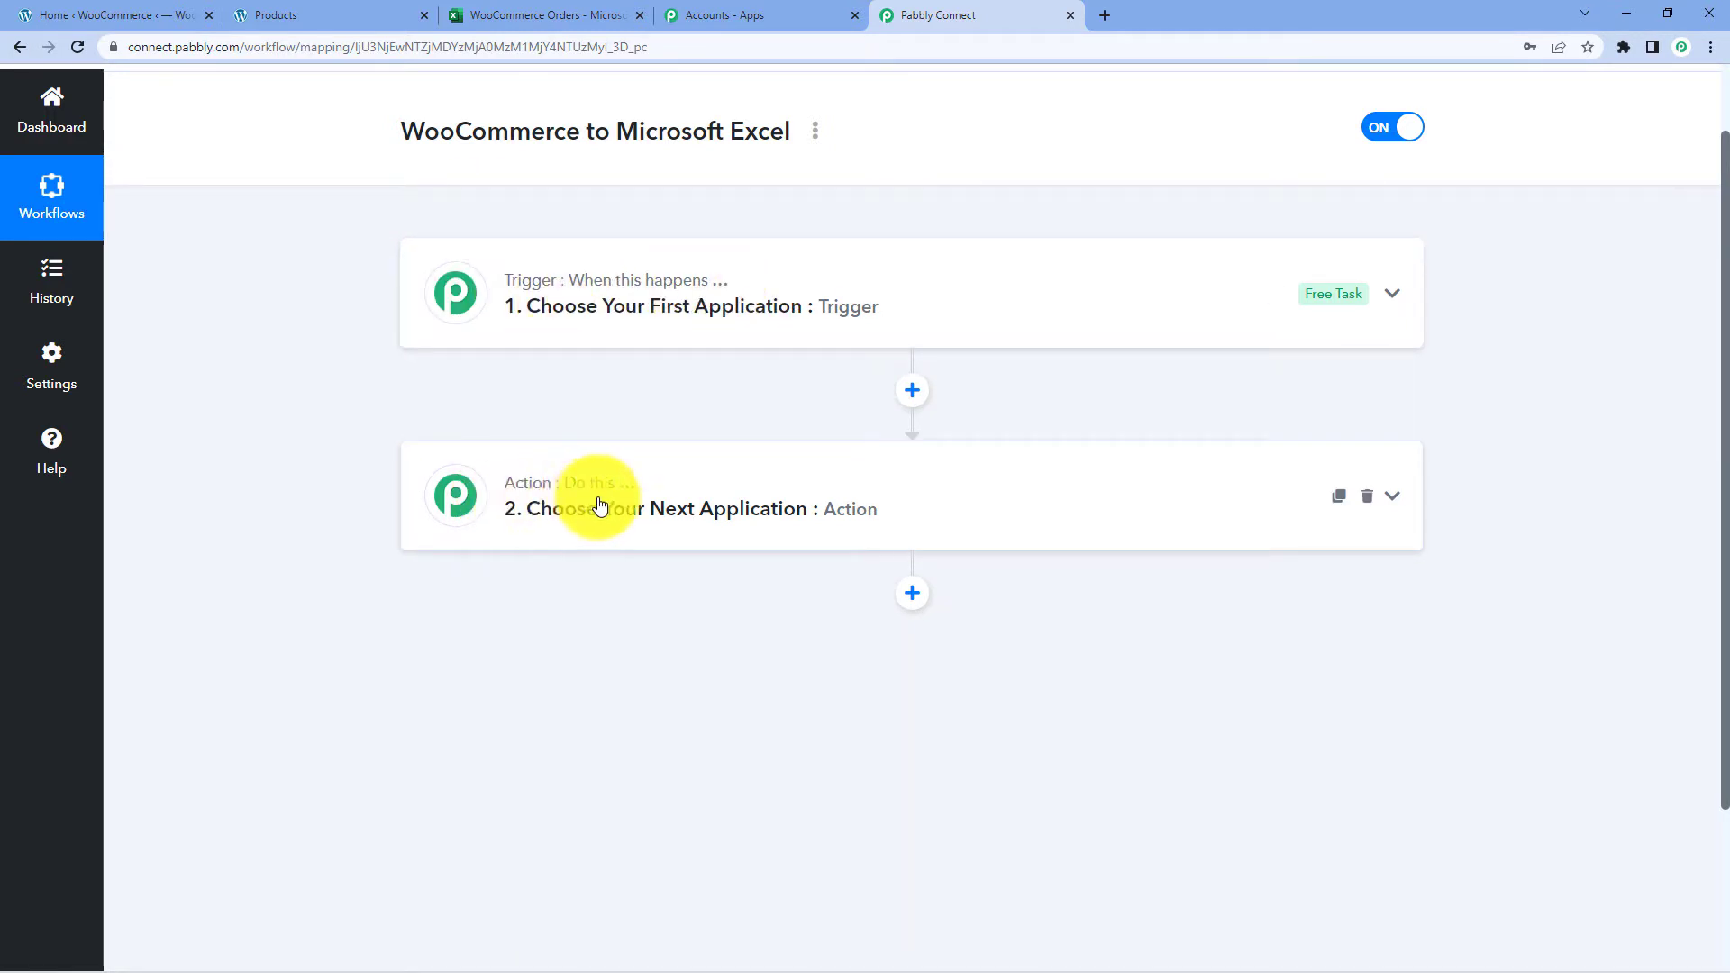
{"action": "left_click", "coordinate": [535, 294]}
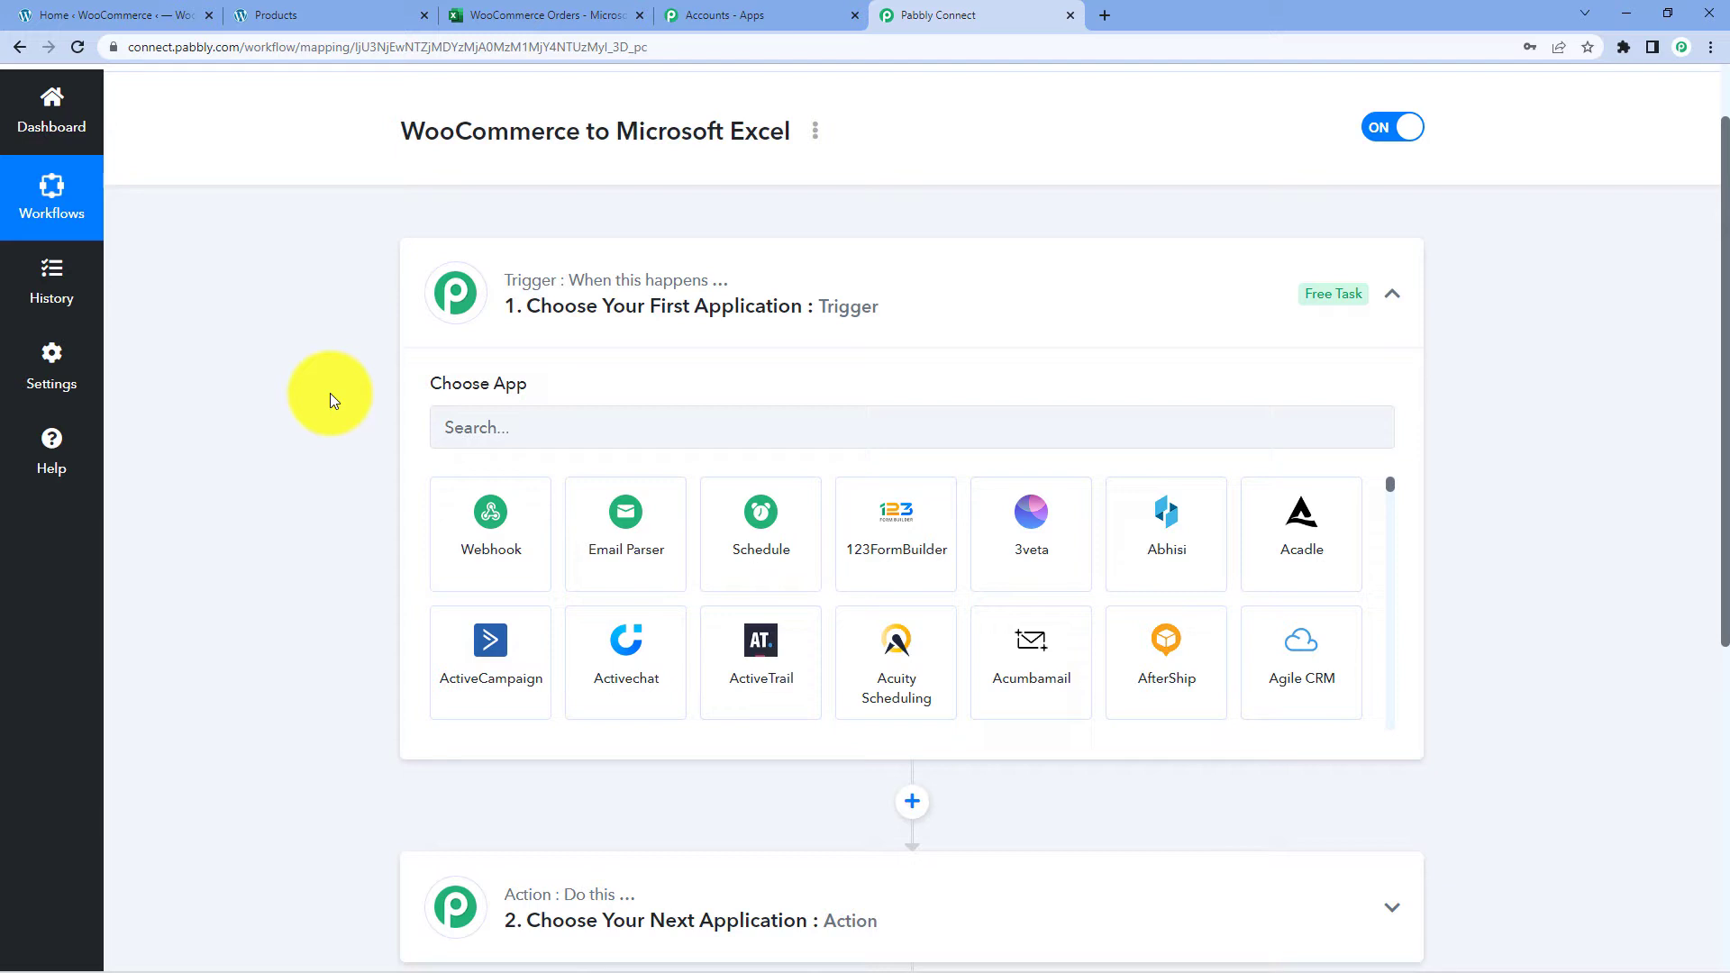
{"action": "scroll", "coordinate": [330, 393], "scroll_direction": "down", "scroll_amount": 1}
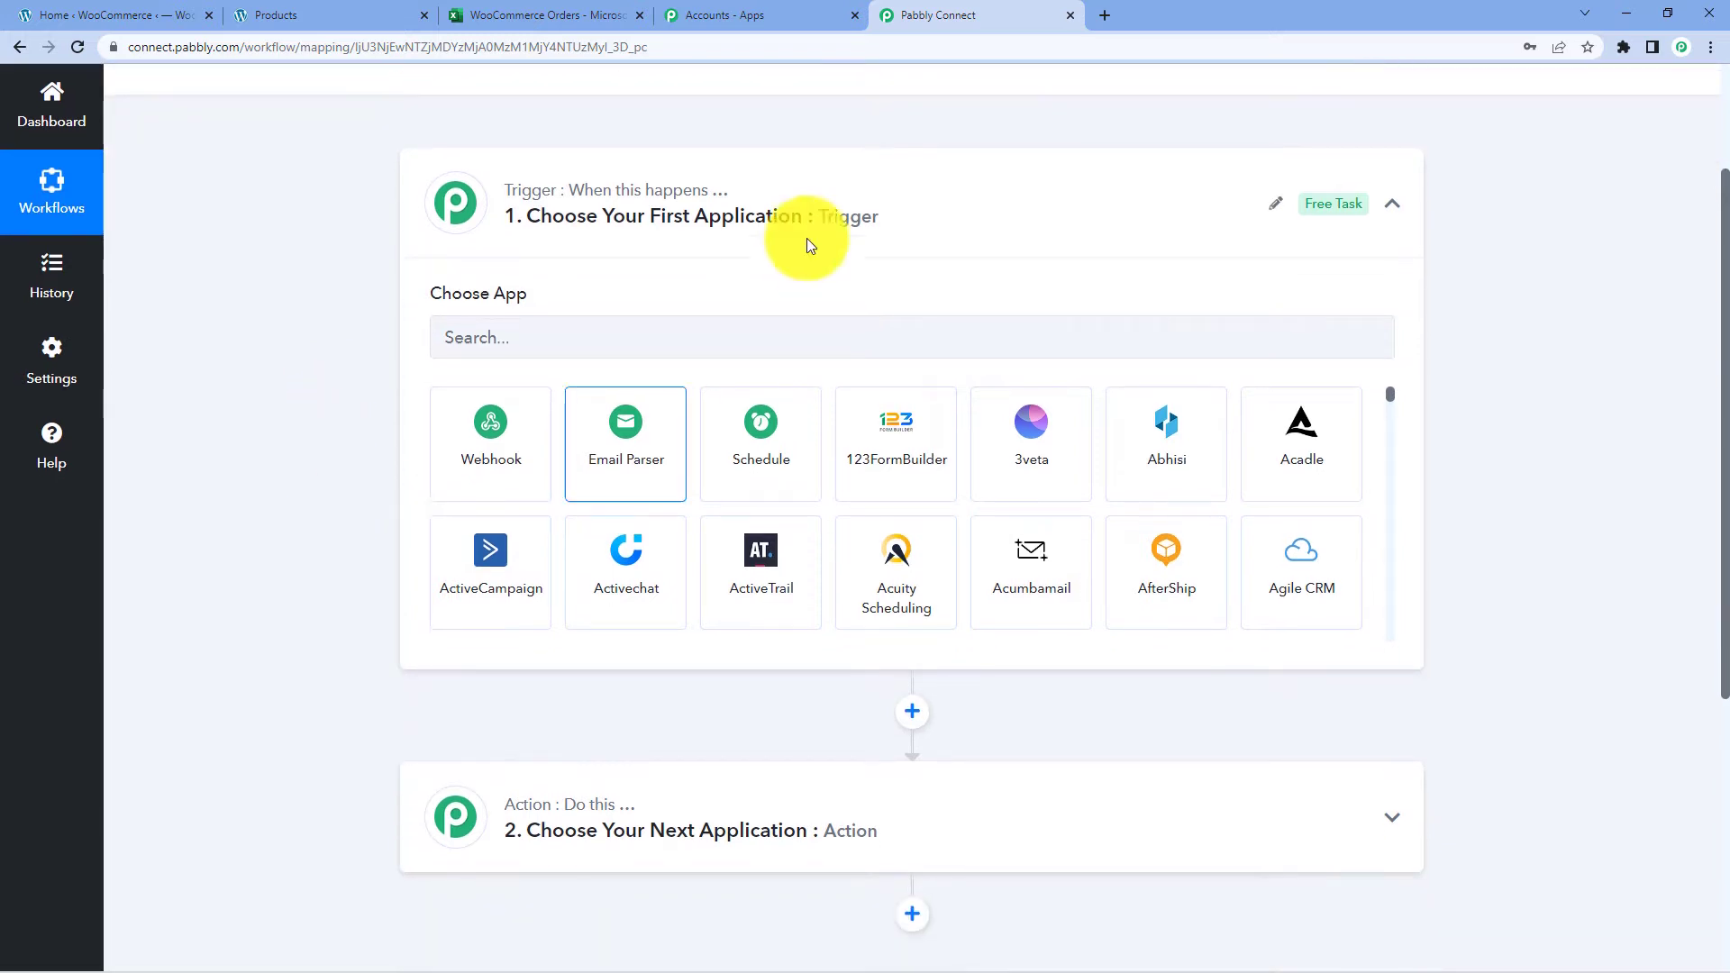
{"action": "left_click", "coordinate": [534, 338]}
{"action": "type", "text": "WooComm"}
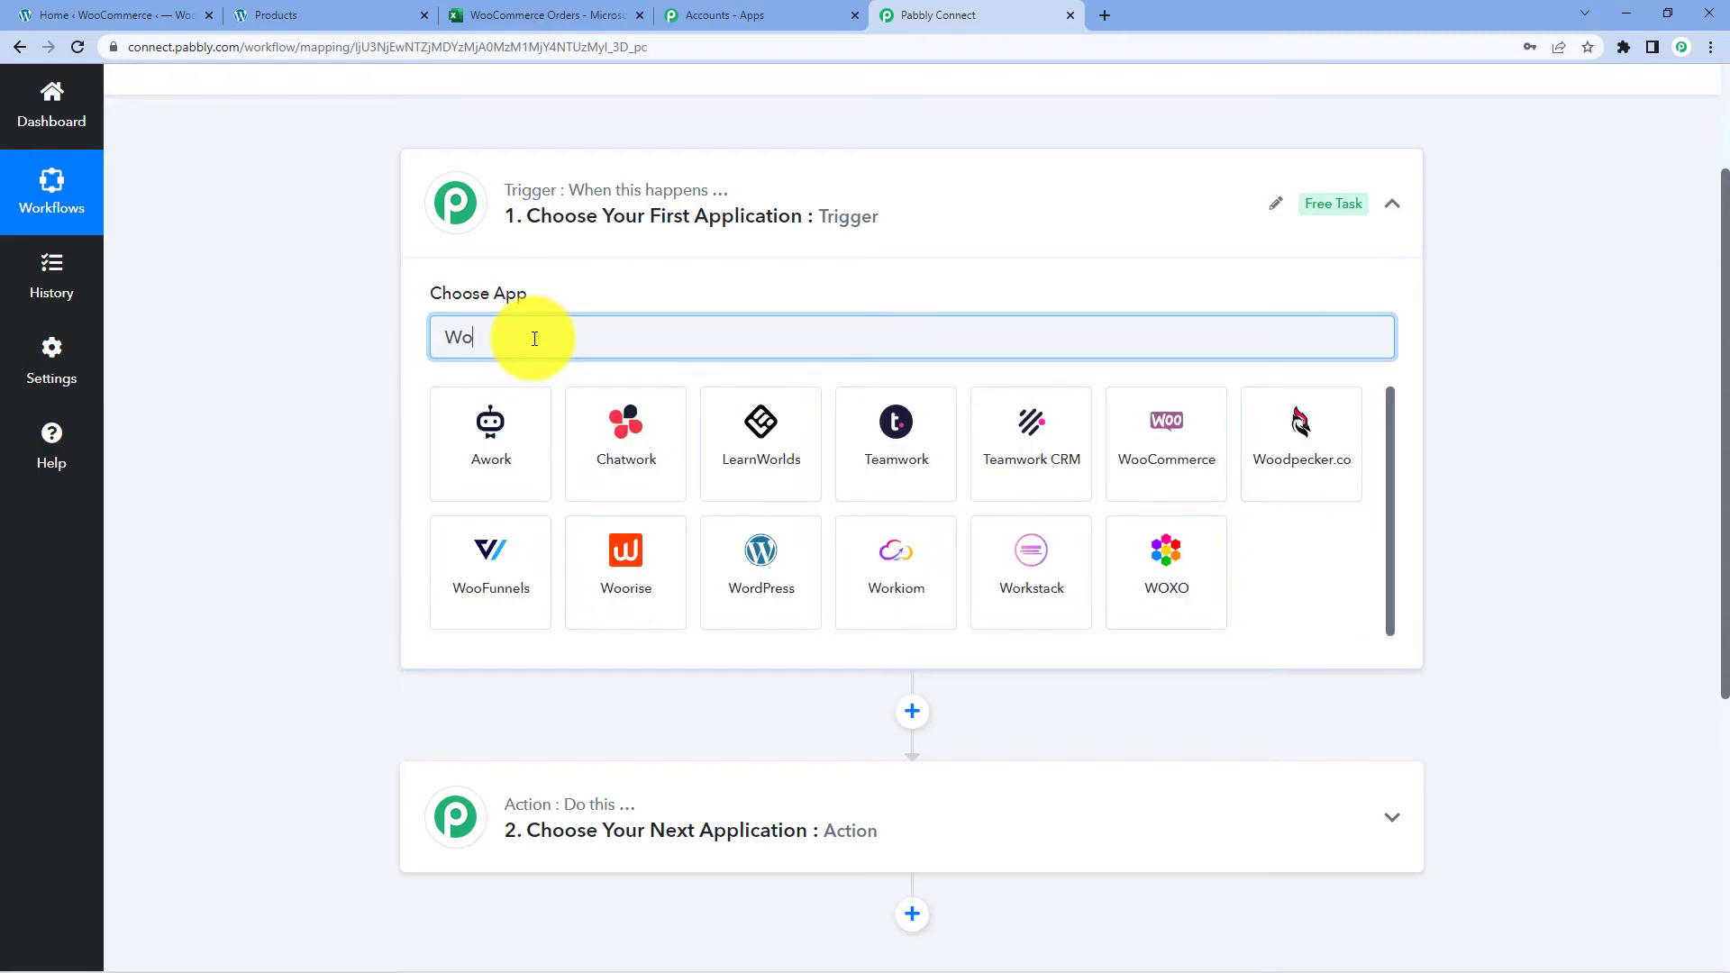
{"action": "left_click", "coordinate": [525, 418]}
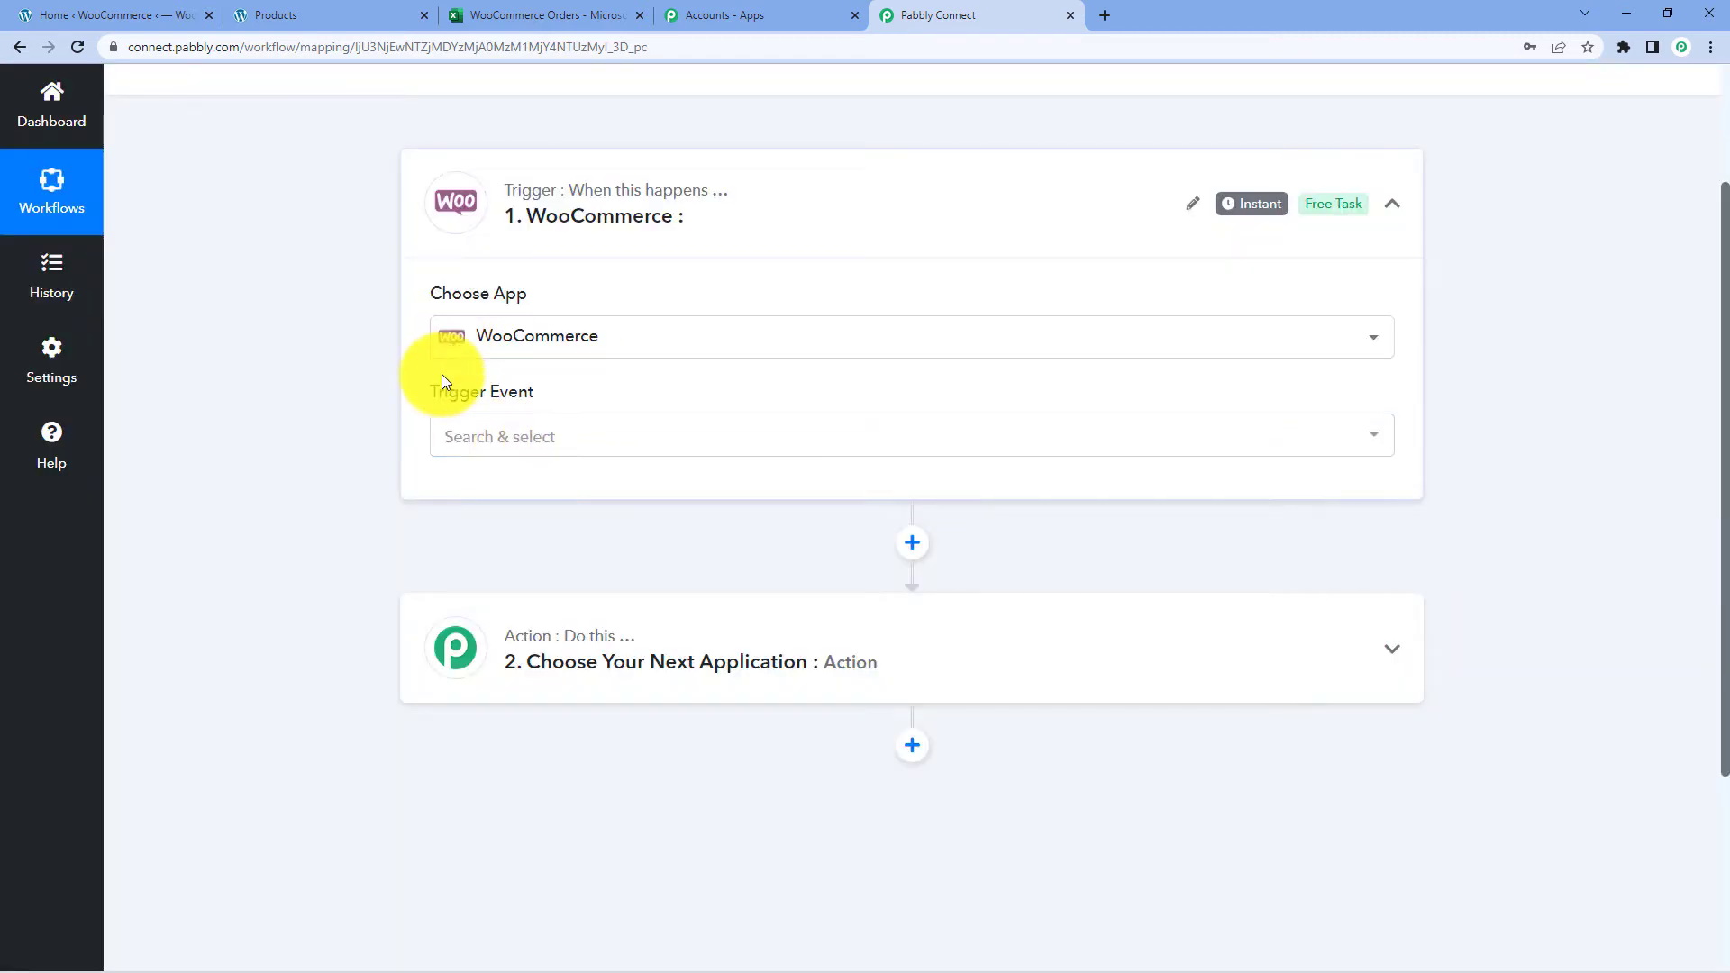
Set the WooCommerce trigger event to New Order Created
{"action": "mouse_move", "coordinate": [476, 400]}
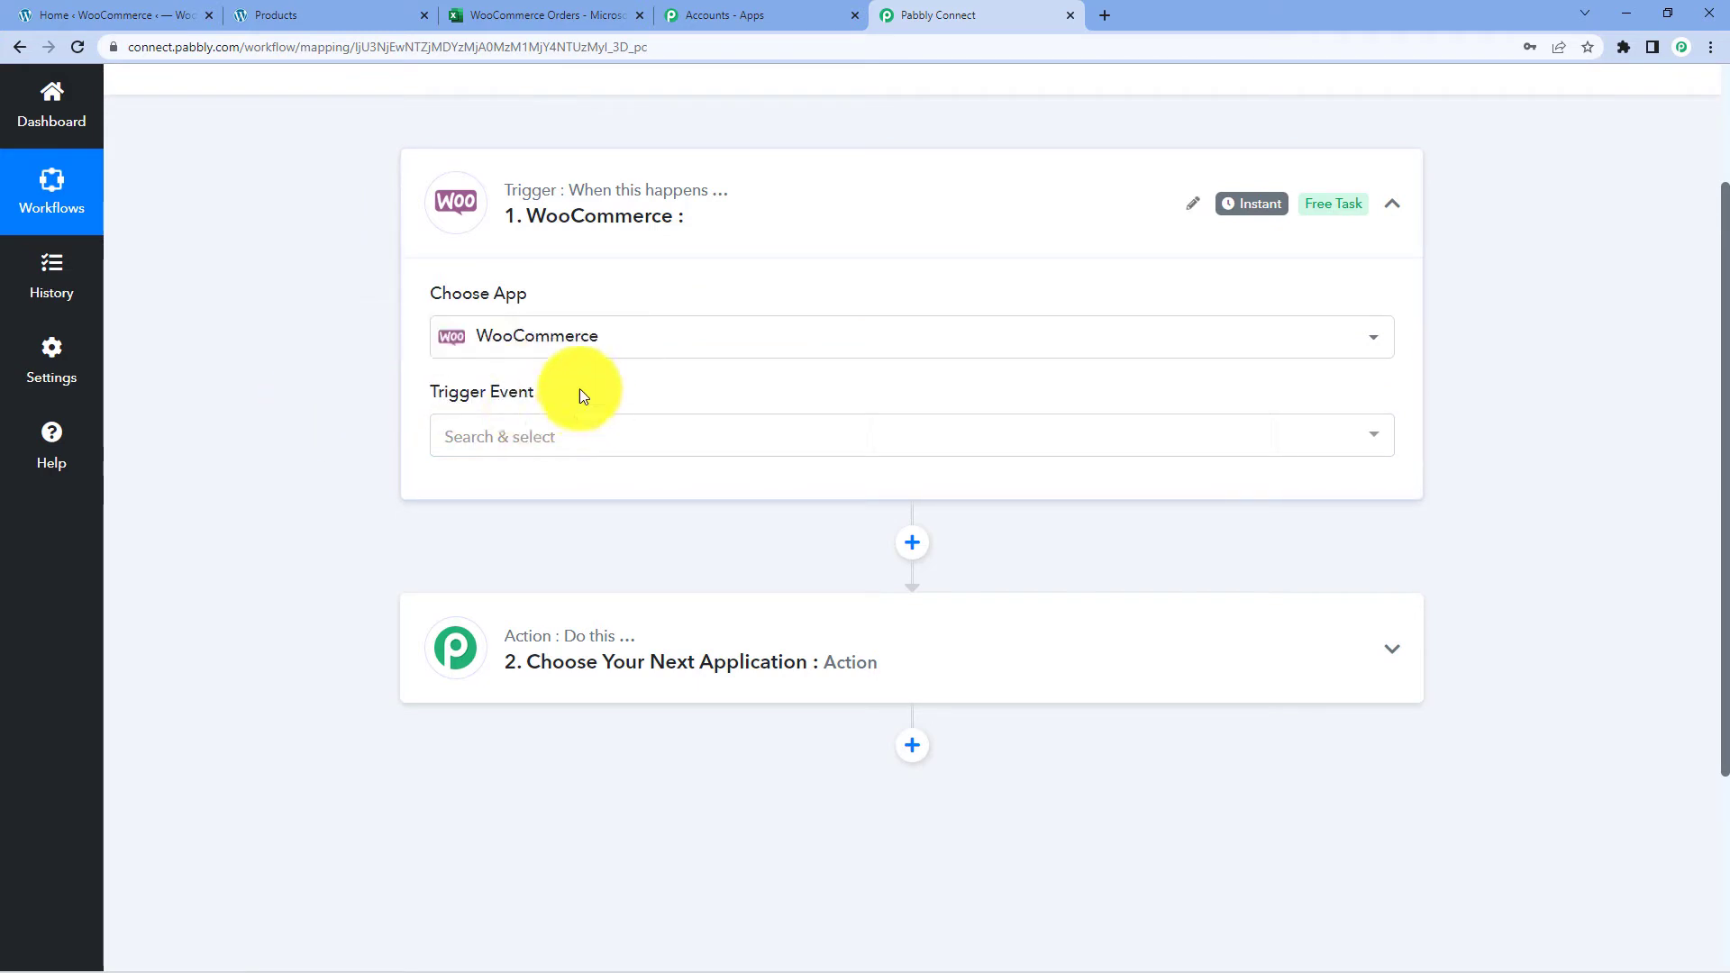
{"action": "left_click", "coordinate": [521, 436]}
{"action": "scroll", "coordinate": [344, 491], "scroll_direction": "down", "scroll_amount": 1}
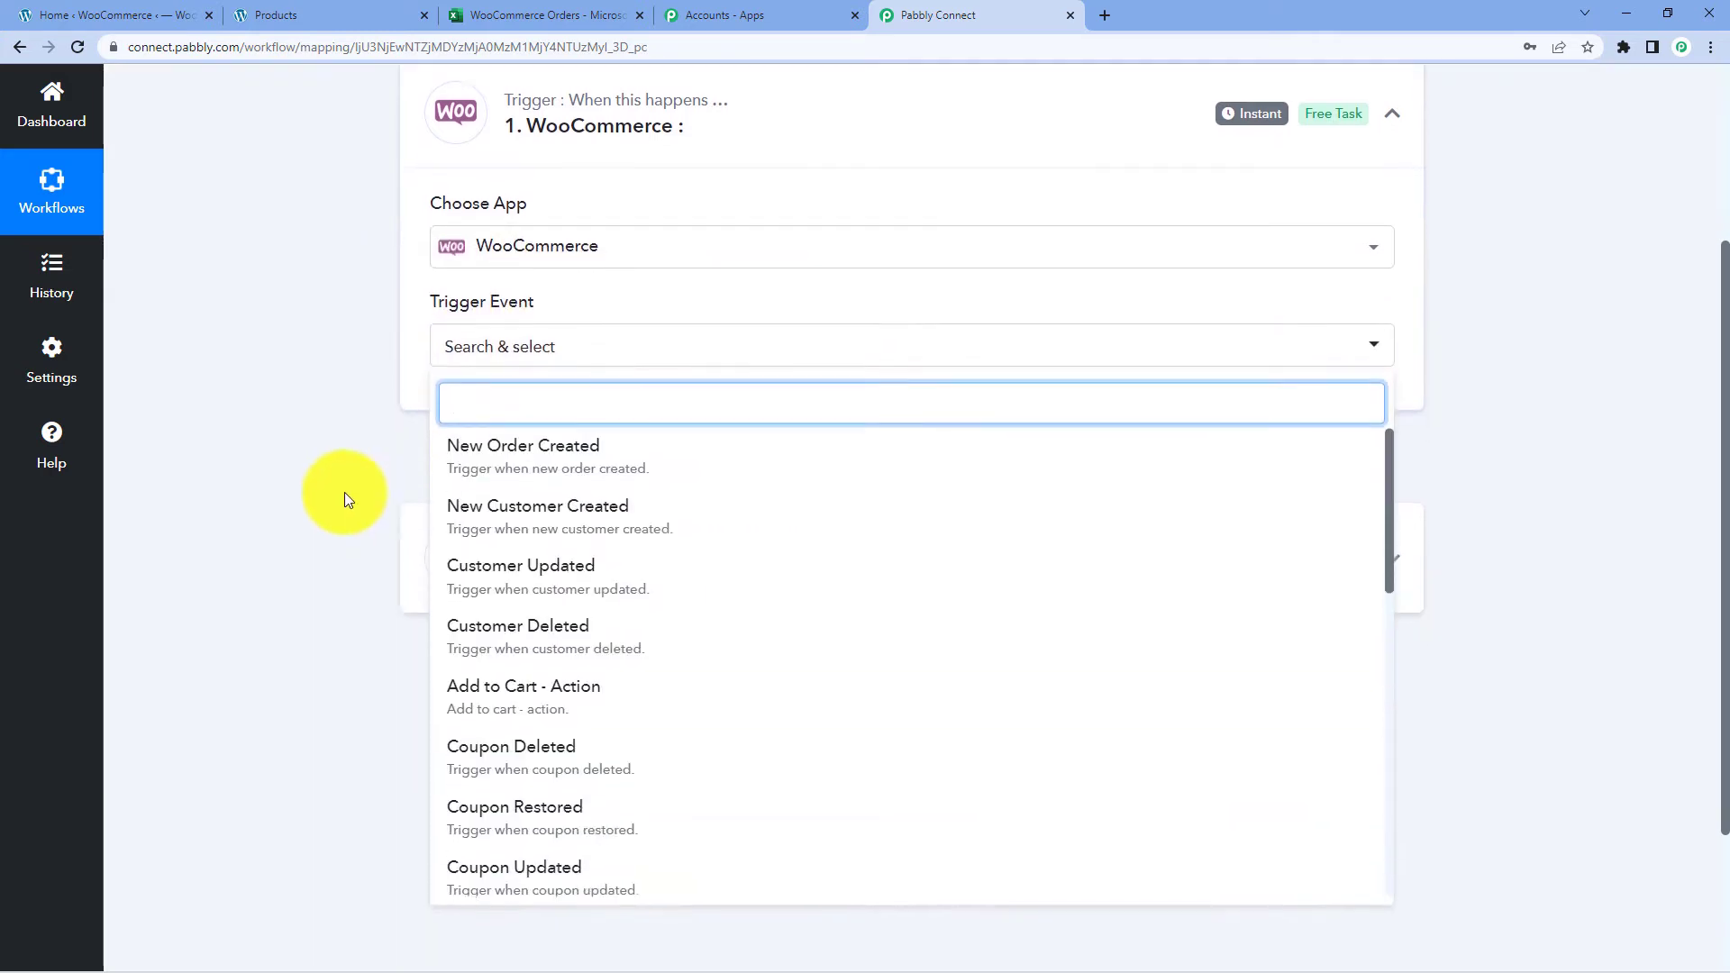
{"action": "left_click", "coordinate": [477, 463]}
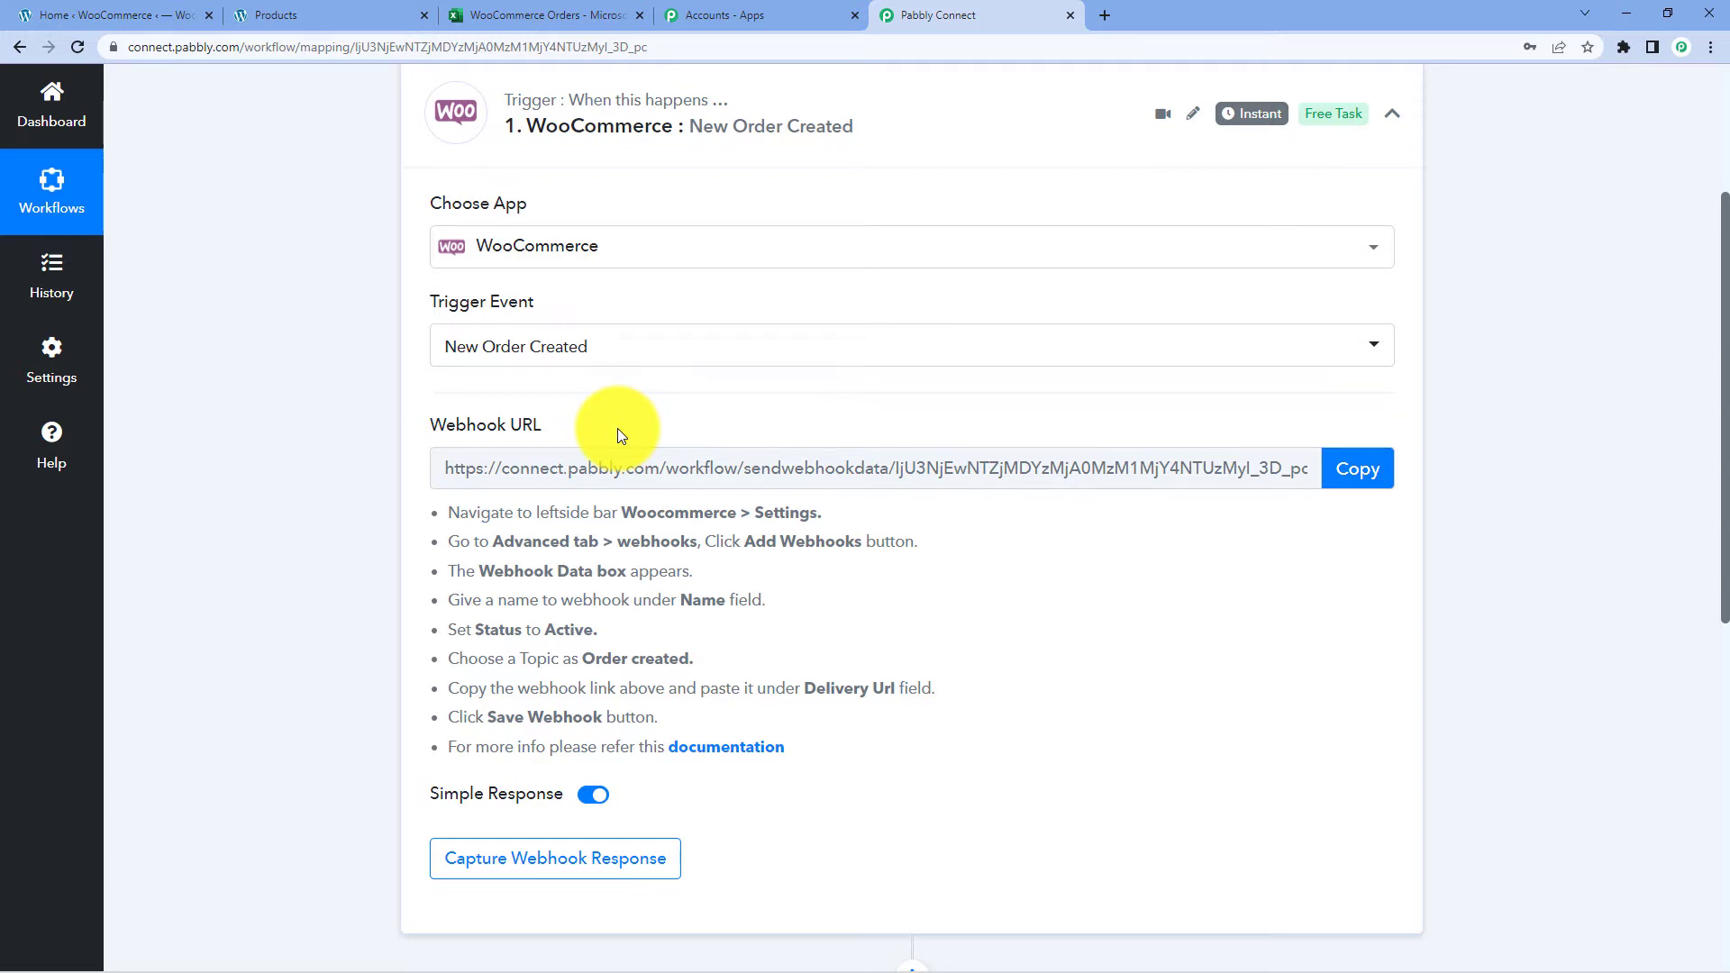
Copy the webhook URL given for the WooCommerce trigger
{"action": "left_click_drag", "start_coordinate": [450, 510], "coordinate": [668, 764]}
{"action": "left_click", "coordinate": [854, 669]}
{"action": "left_click", "coordinate": [1343, 476]}
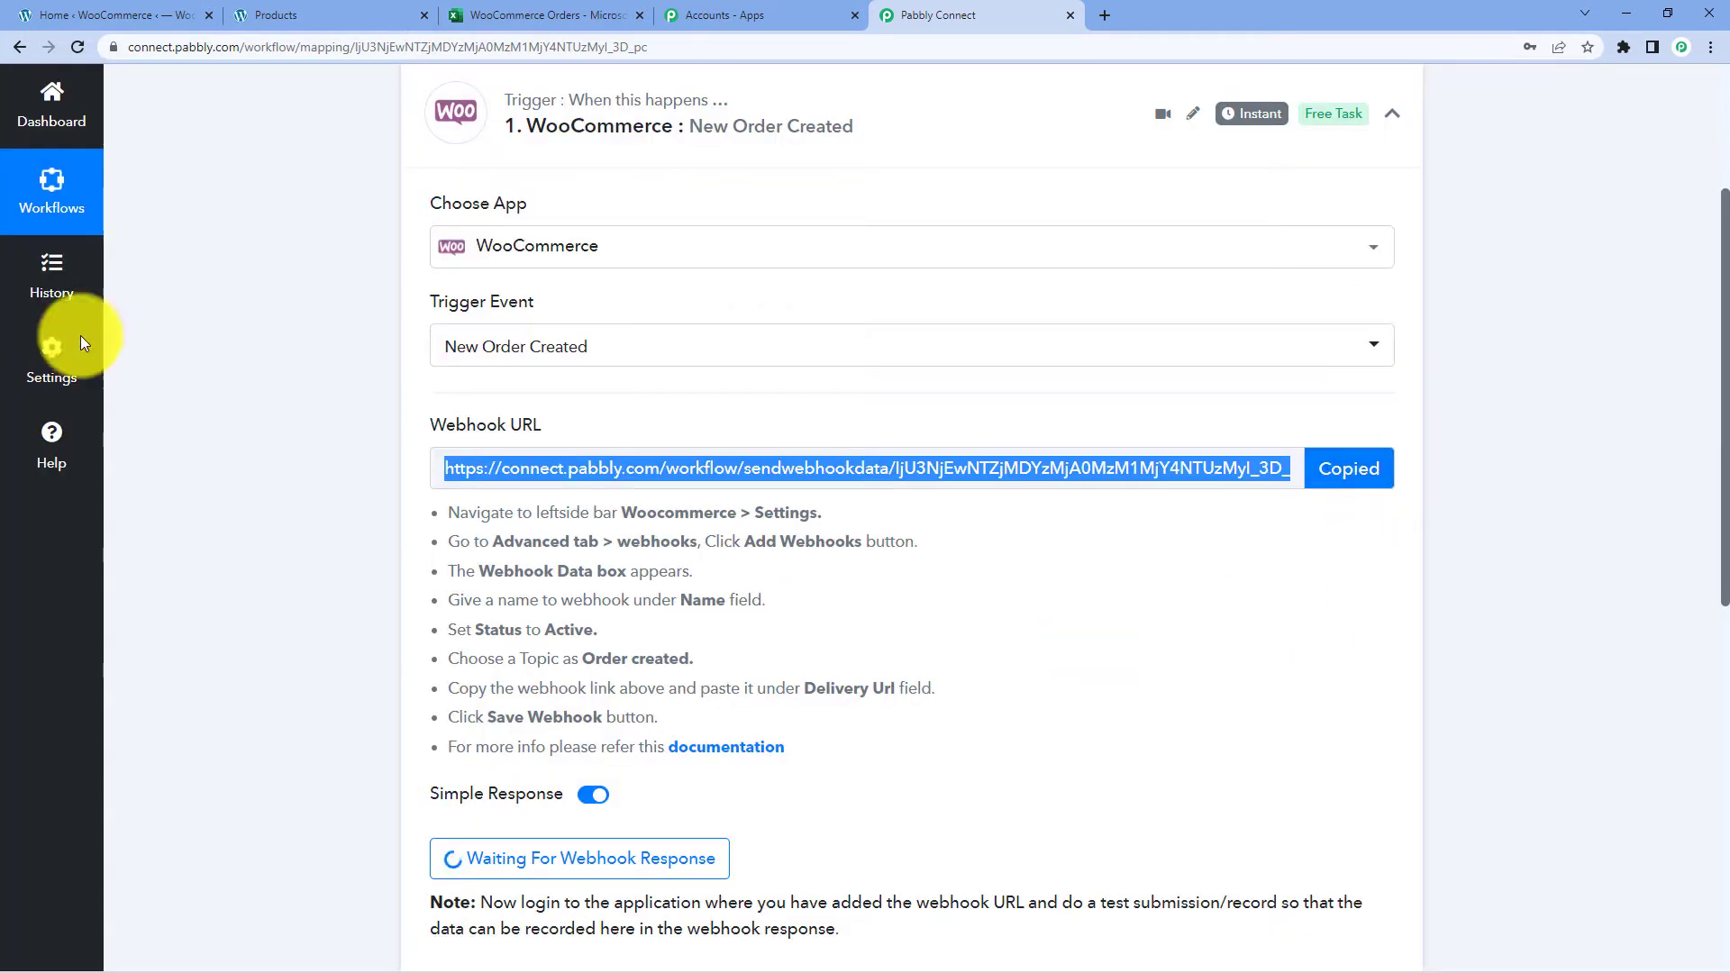
Switch to the store's WordPress admin and open the Webhooks section of WooCommerce's advanced settings
{"action": "left_click", "coordinate": [97, 9]}
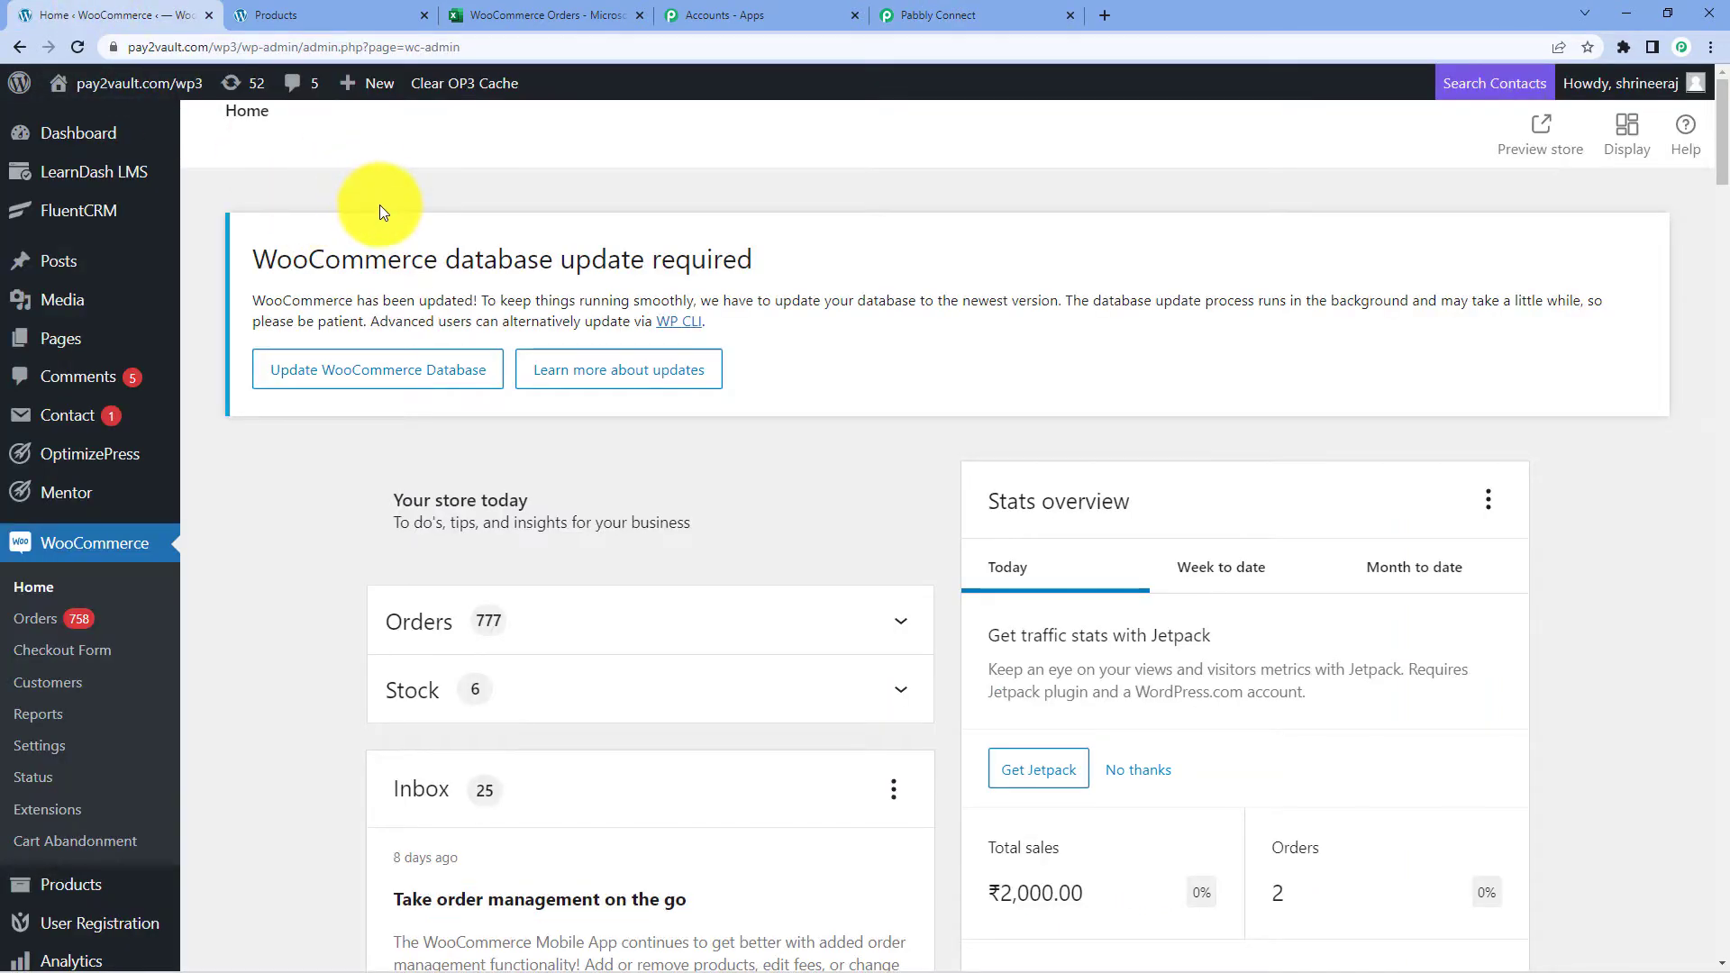
{"action": "scroll", "coordinate": [270, 343], "scroll_direction": "down", "scroll_amount": 2}
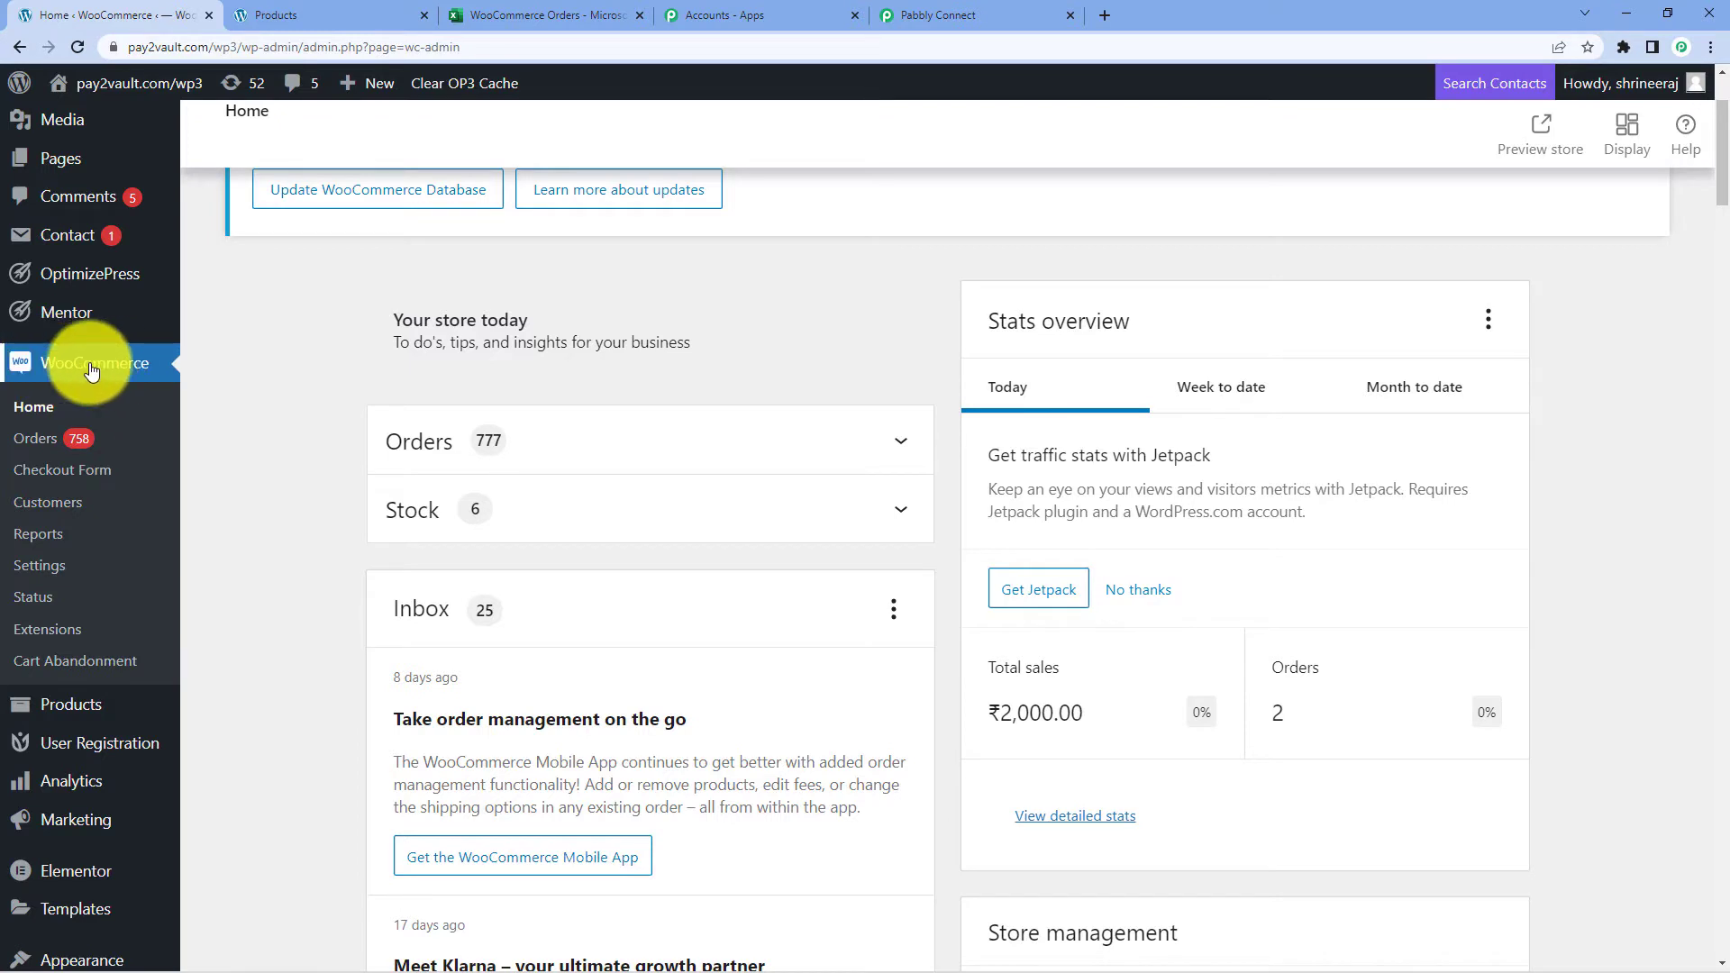
{"action": "left_click", "coordinate": [50, 567]}
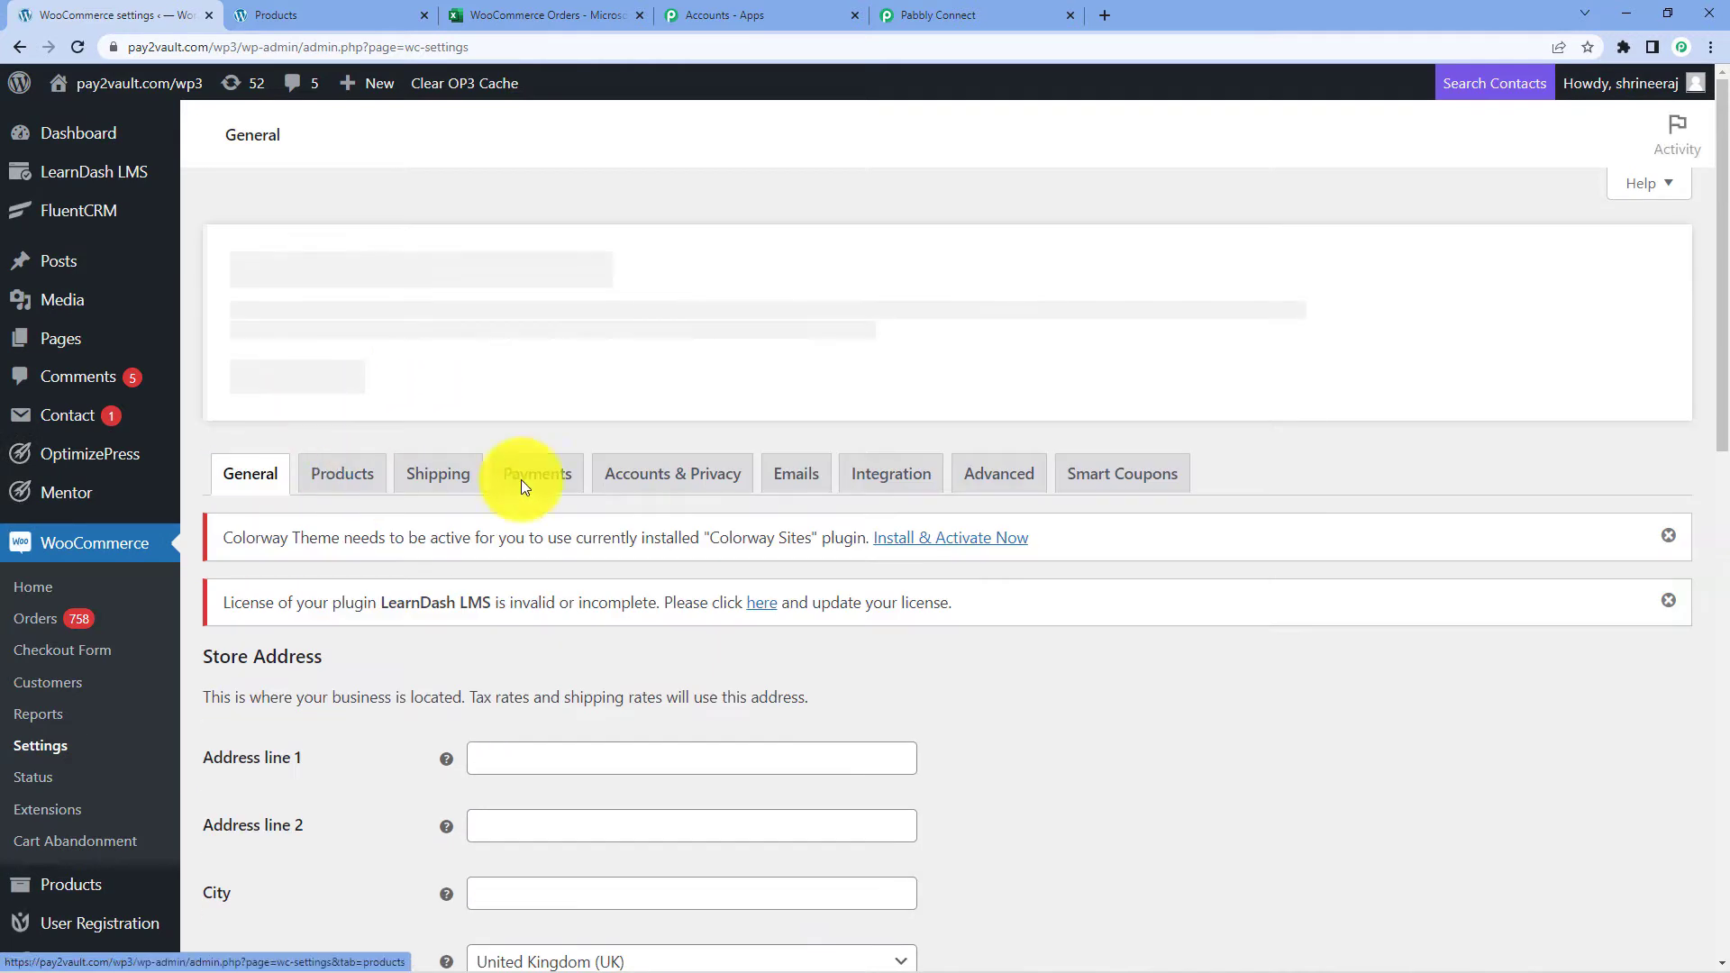
{"action": "scroll", "coordinate": [877, 579], "scroll_direction": "down", "scroll_amount": 1}
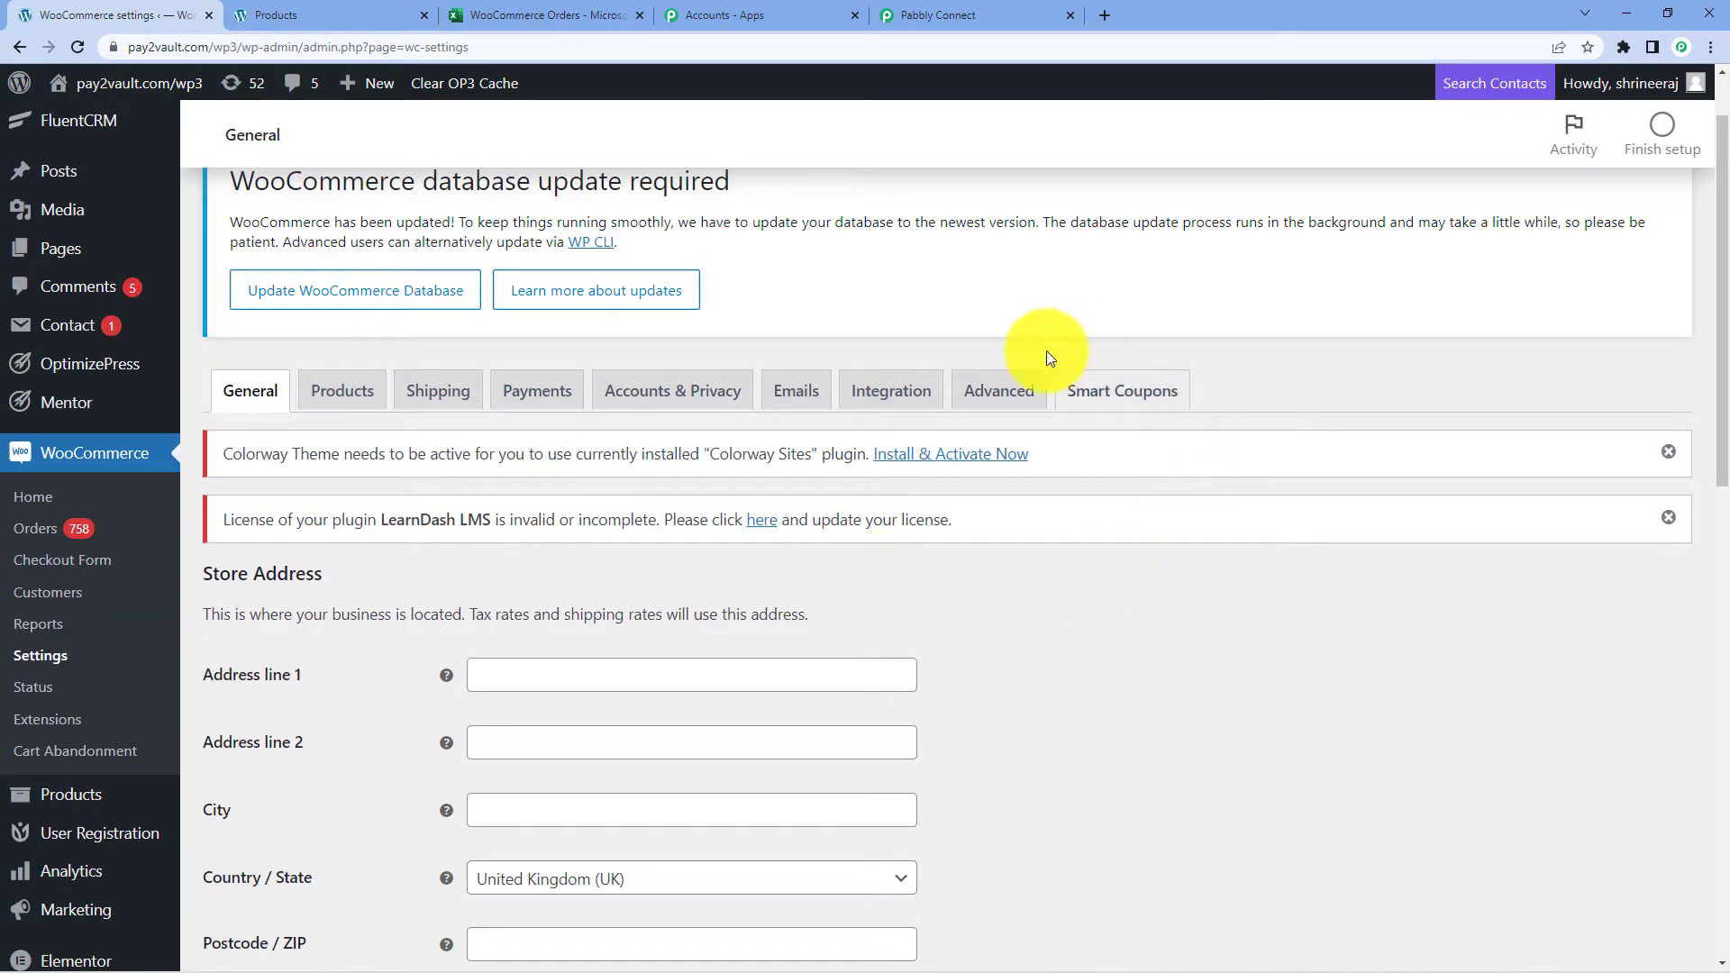
{"action": "left_click", "coordinate": [998, 397]}
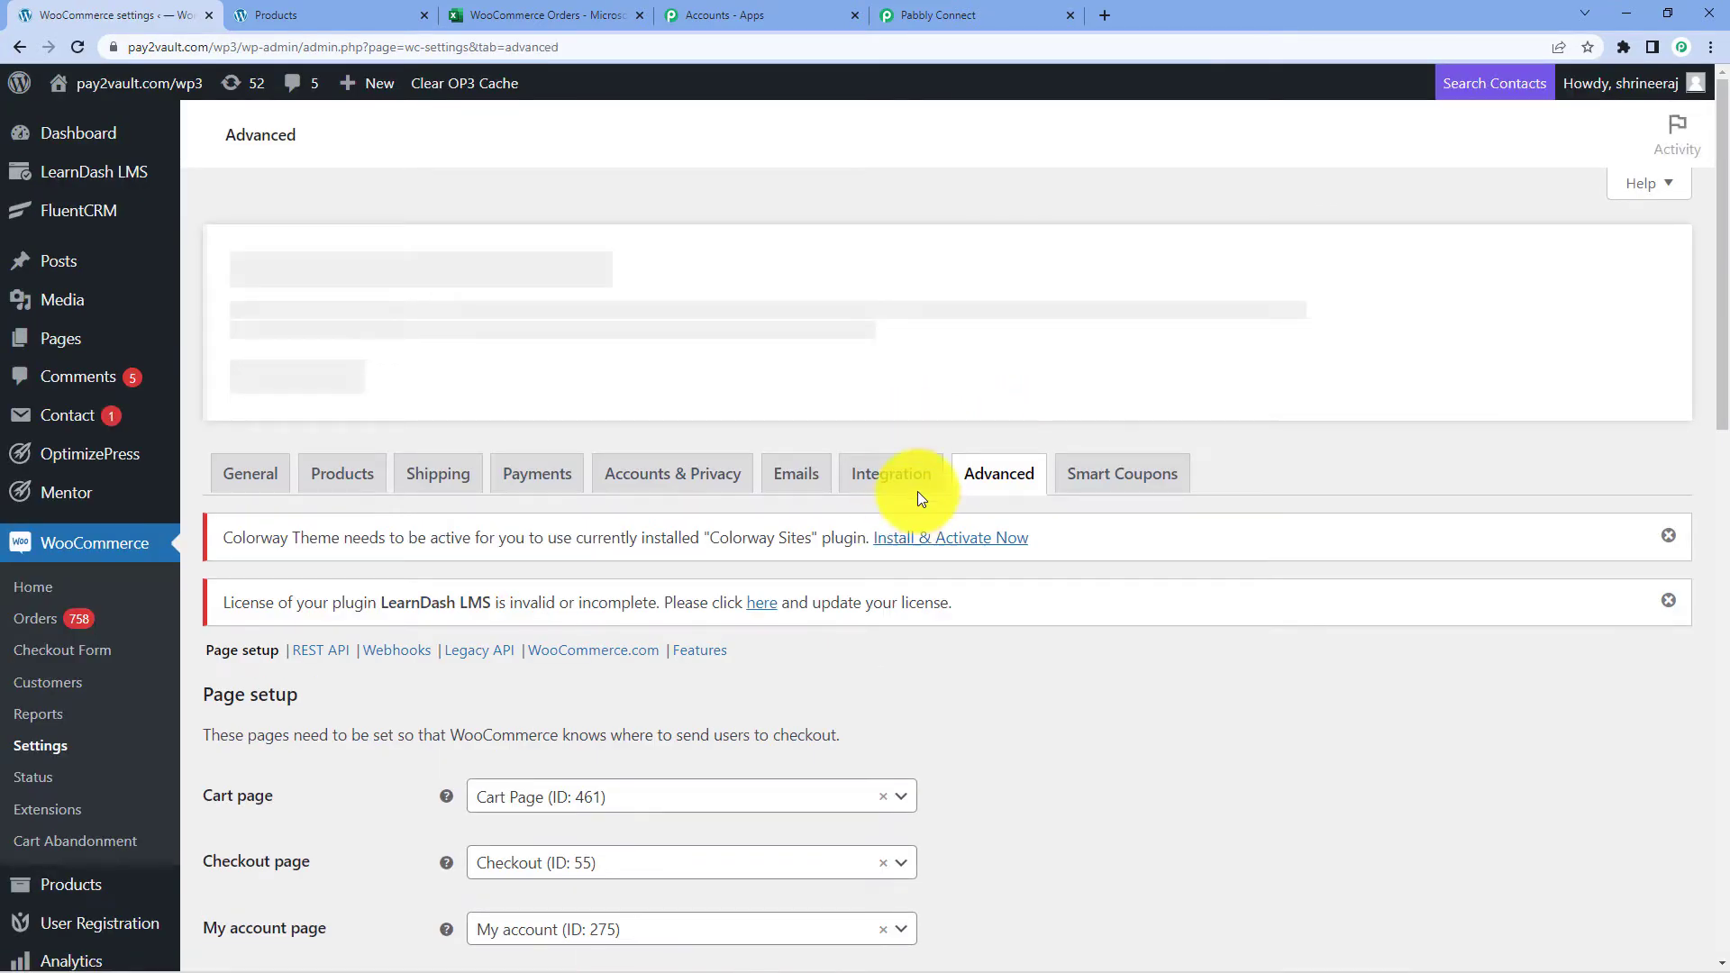
{"action": "scroll", "coordinate": [548, 526], "scroll_direction": "down", "scroll_amount": 3}
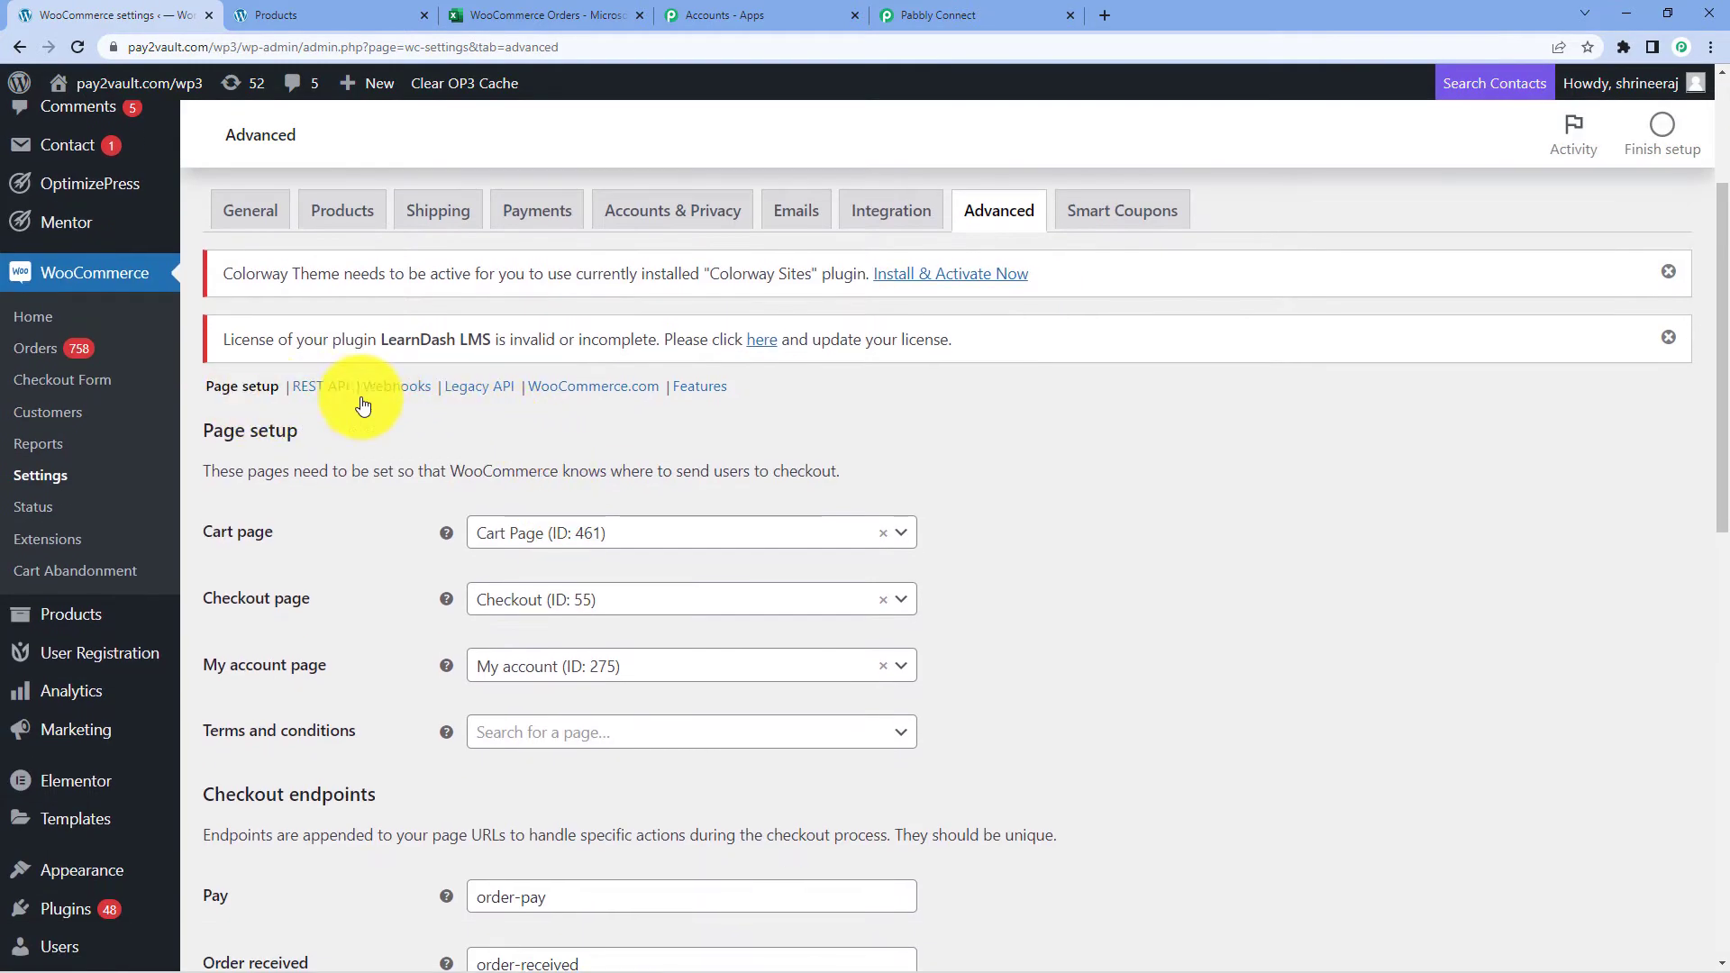
{"action": "left_click", "coordinate": [399, 388]}
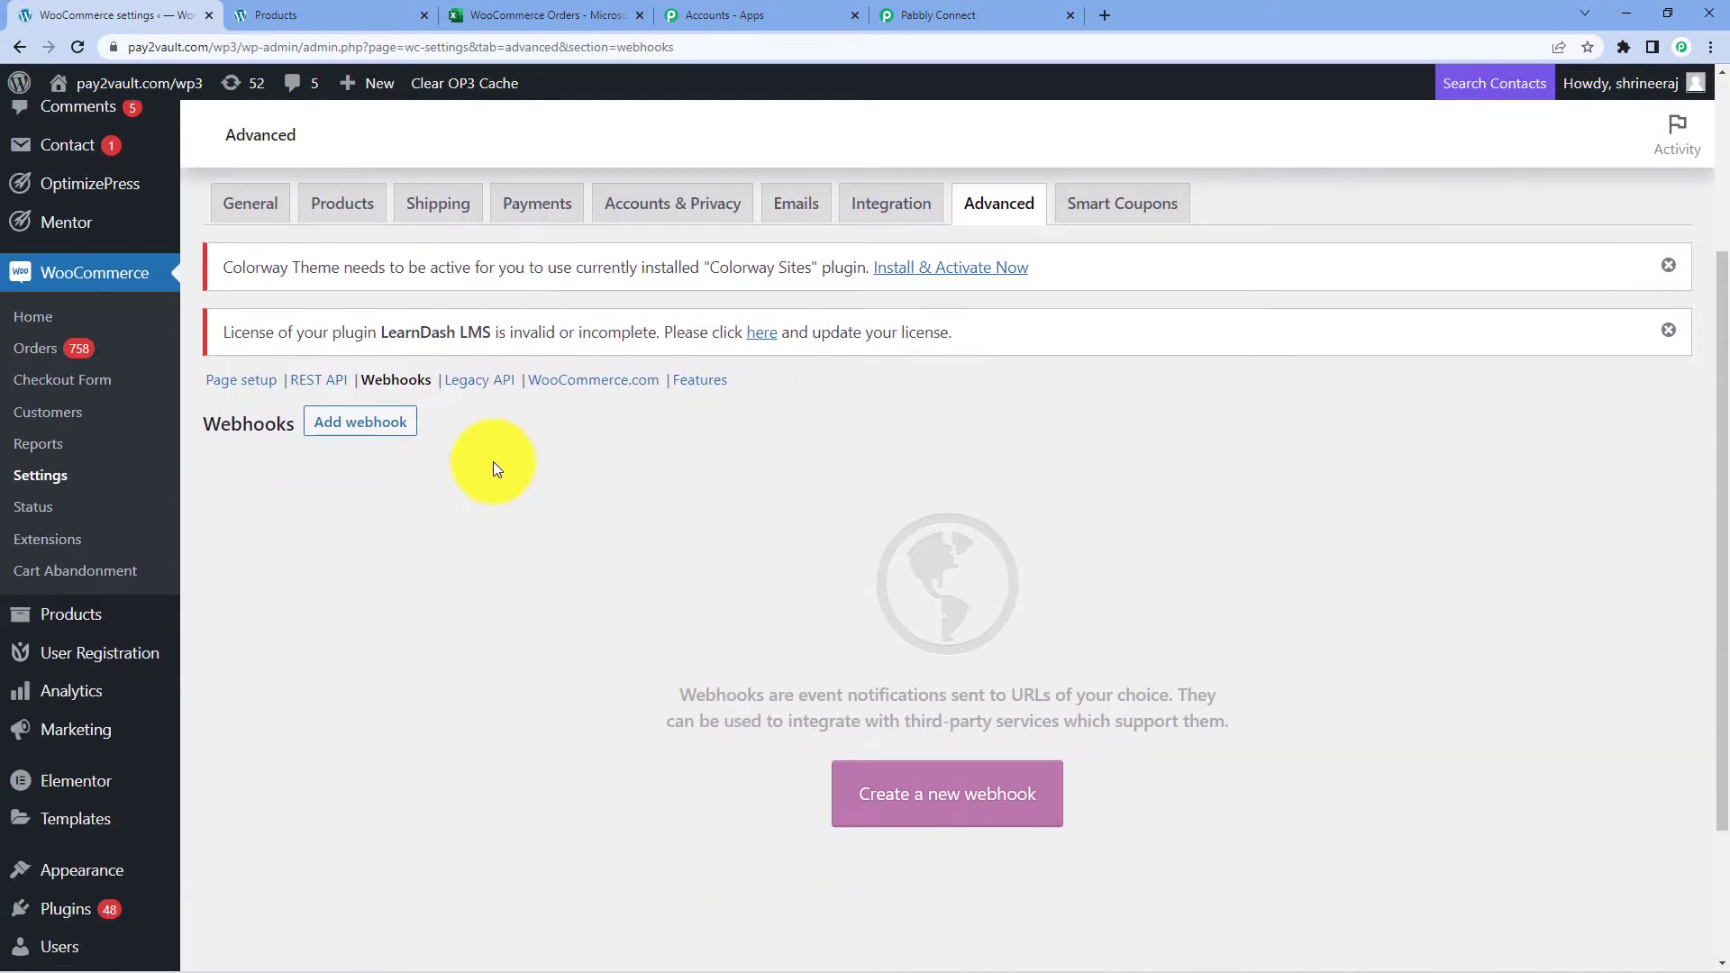
Add a new WooCommerce webhook and name it "Pabbly"
{"action": "scroll", "coordinate": [498, 461], "scroll_direction": "down", "scroll_amount": 1}
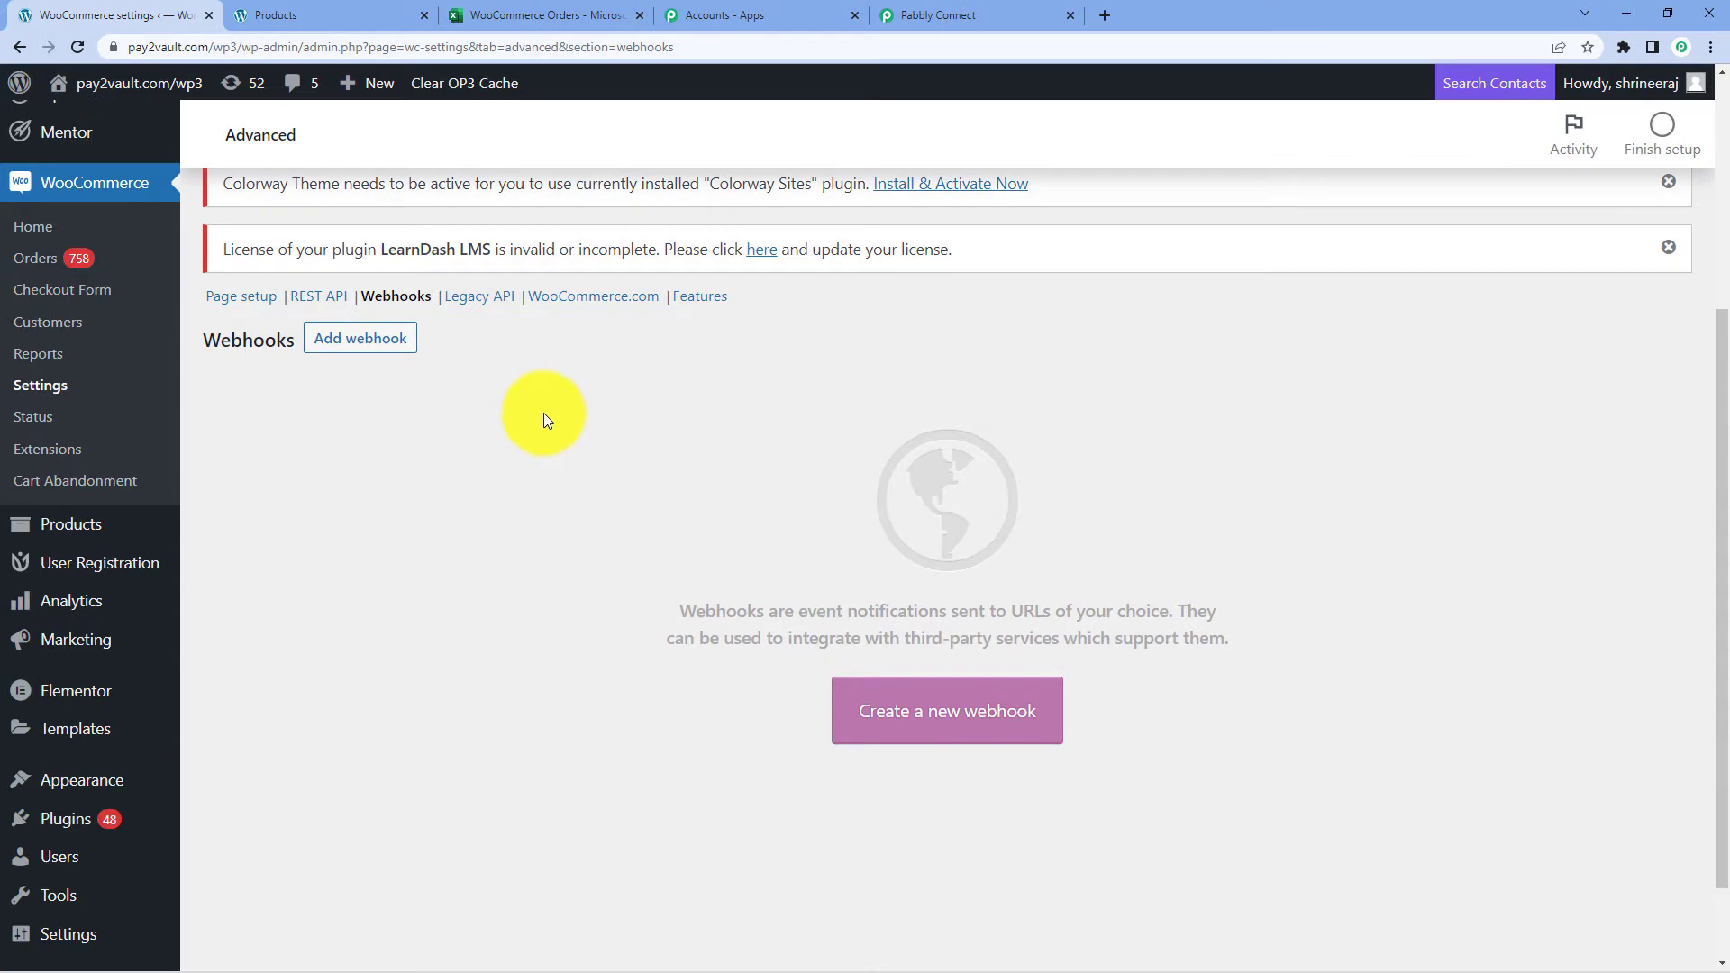
{"action": "scroll", "coordinate": [544, 412], "scroll_direction": "down", "scroll_amount": 1}
{"action": "left_click", "coordinate": [330, 260]}
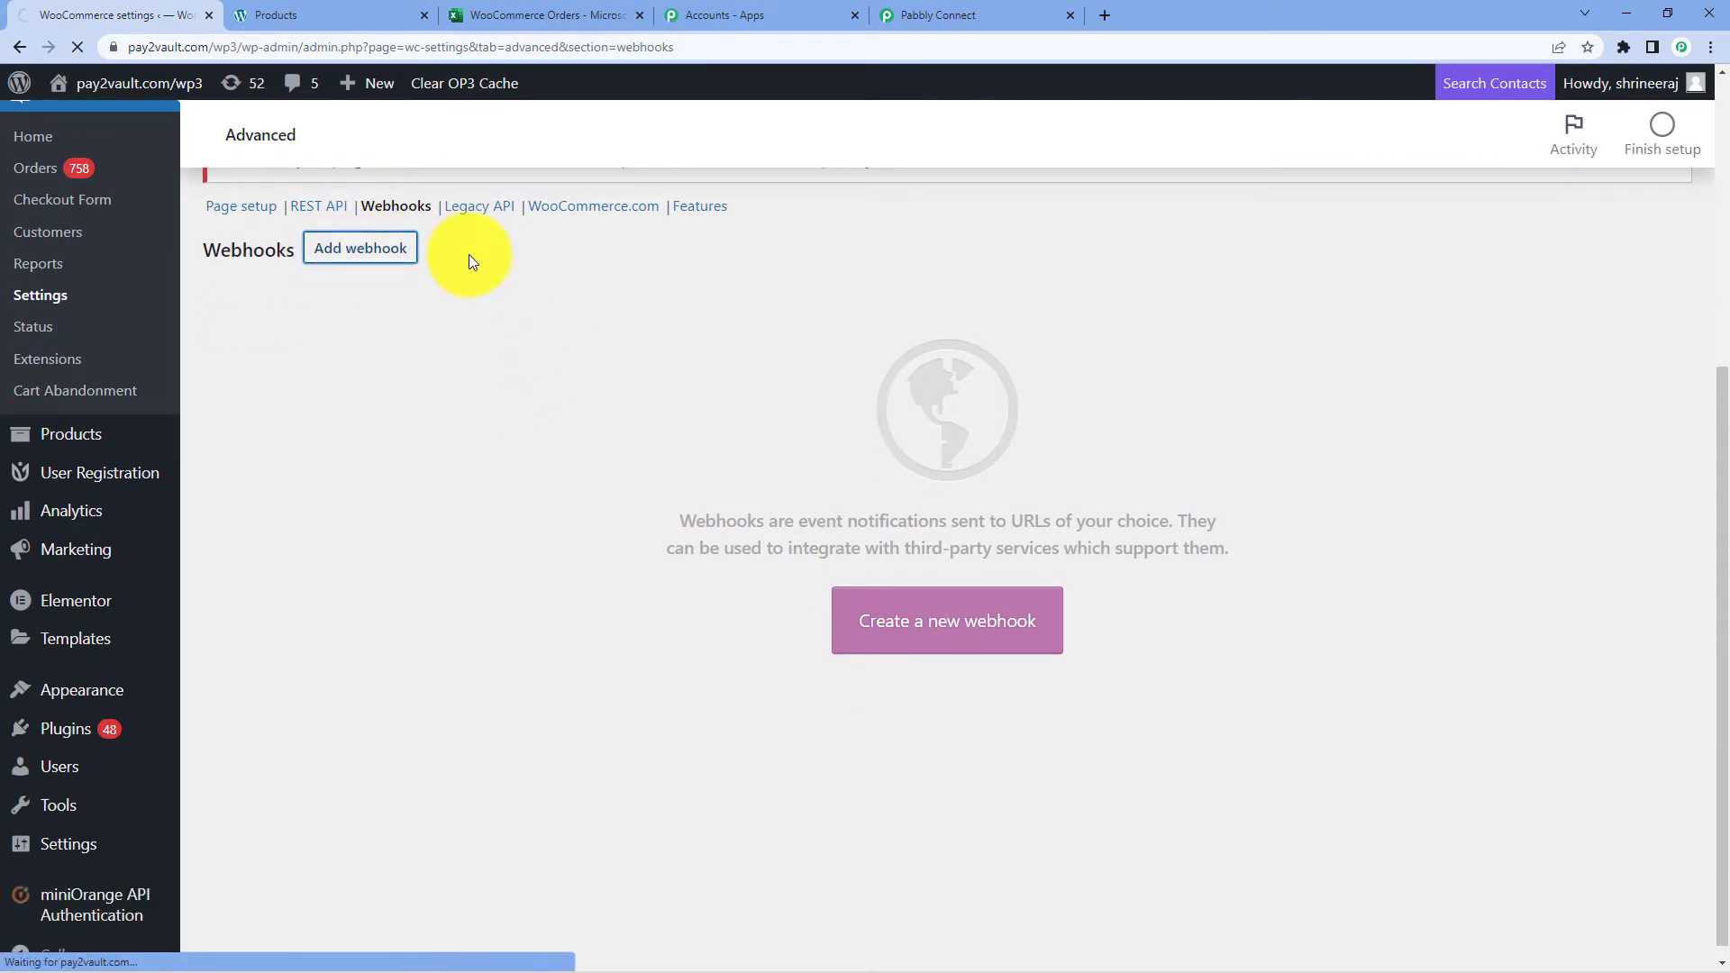
{"action": "scroll", "coordinate": [440, 404], "scroll_direction": "down", "scroll_amount": 2}
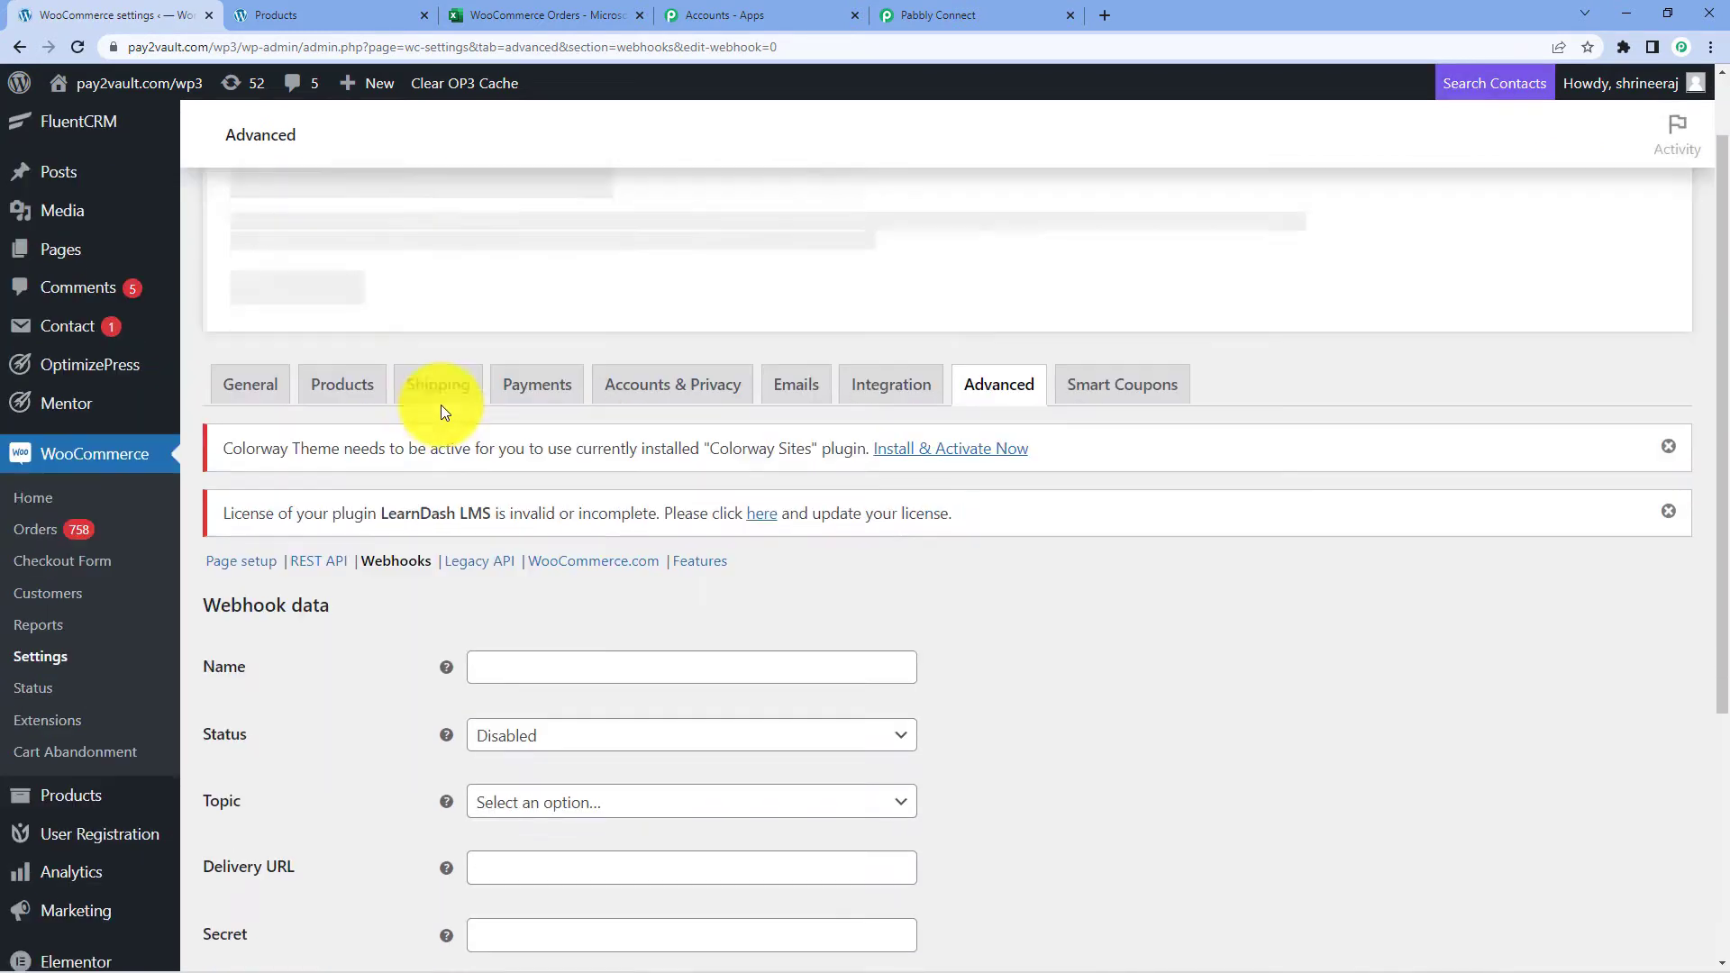
{"action": "left_click", "coordinate": [537, 401]}
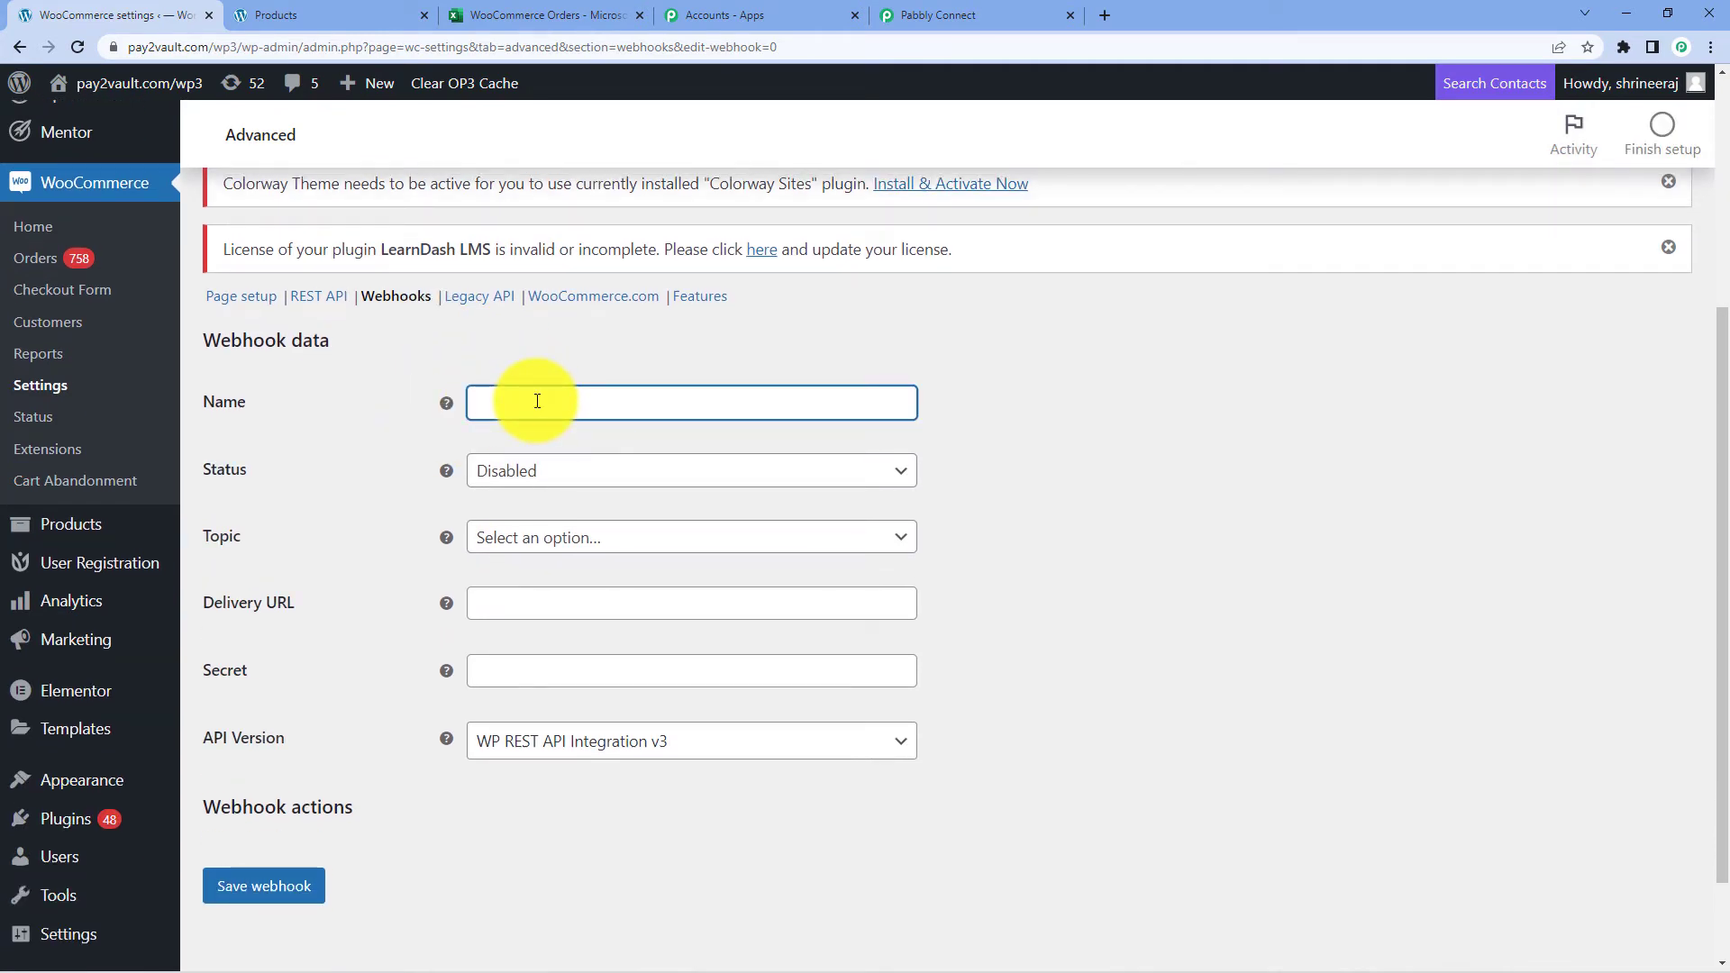
{"action": "type", "text": "Pabbly"}
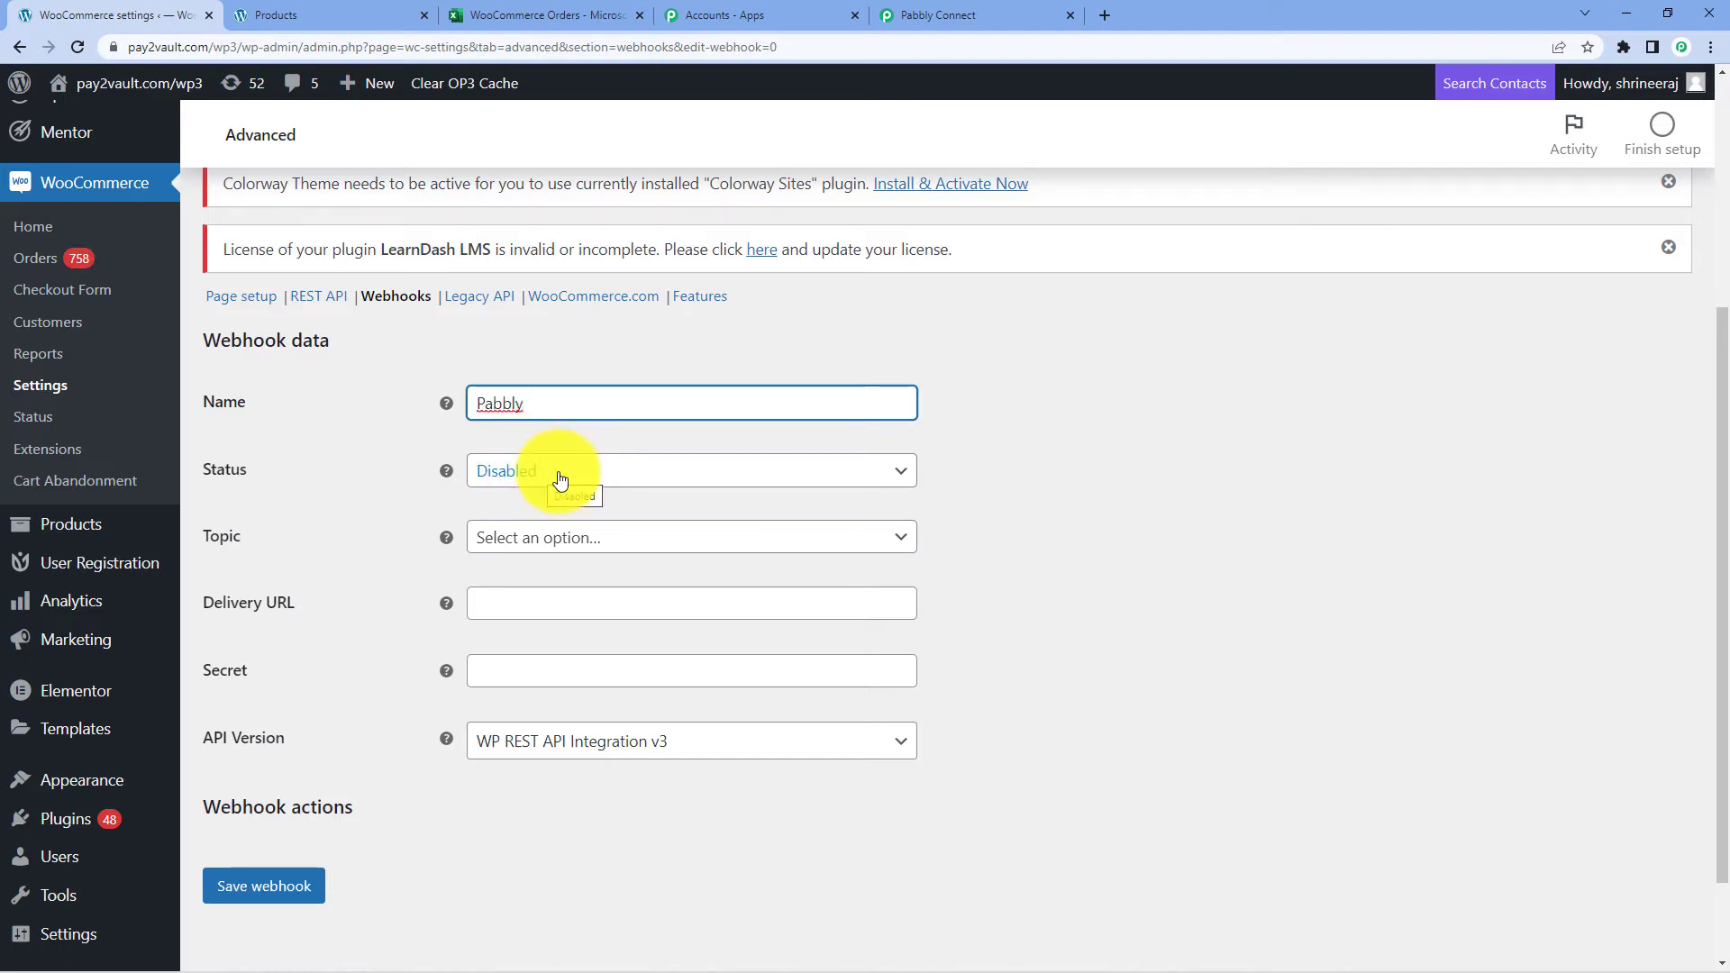
Set the webhook's status to Active and its topic to Order created
{"action": "left_click", "coordinate": [560, 478]}
{"action": "left_click", "coordinate": [538, 497]}
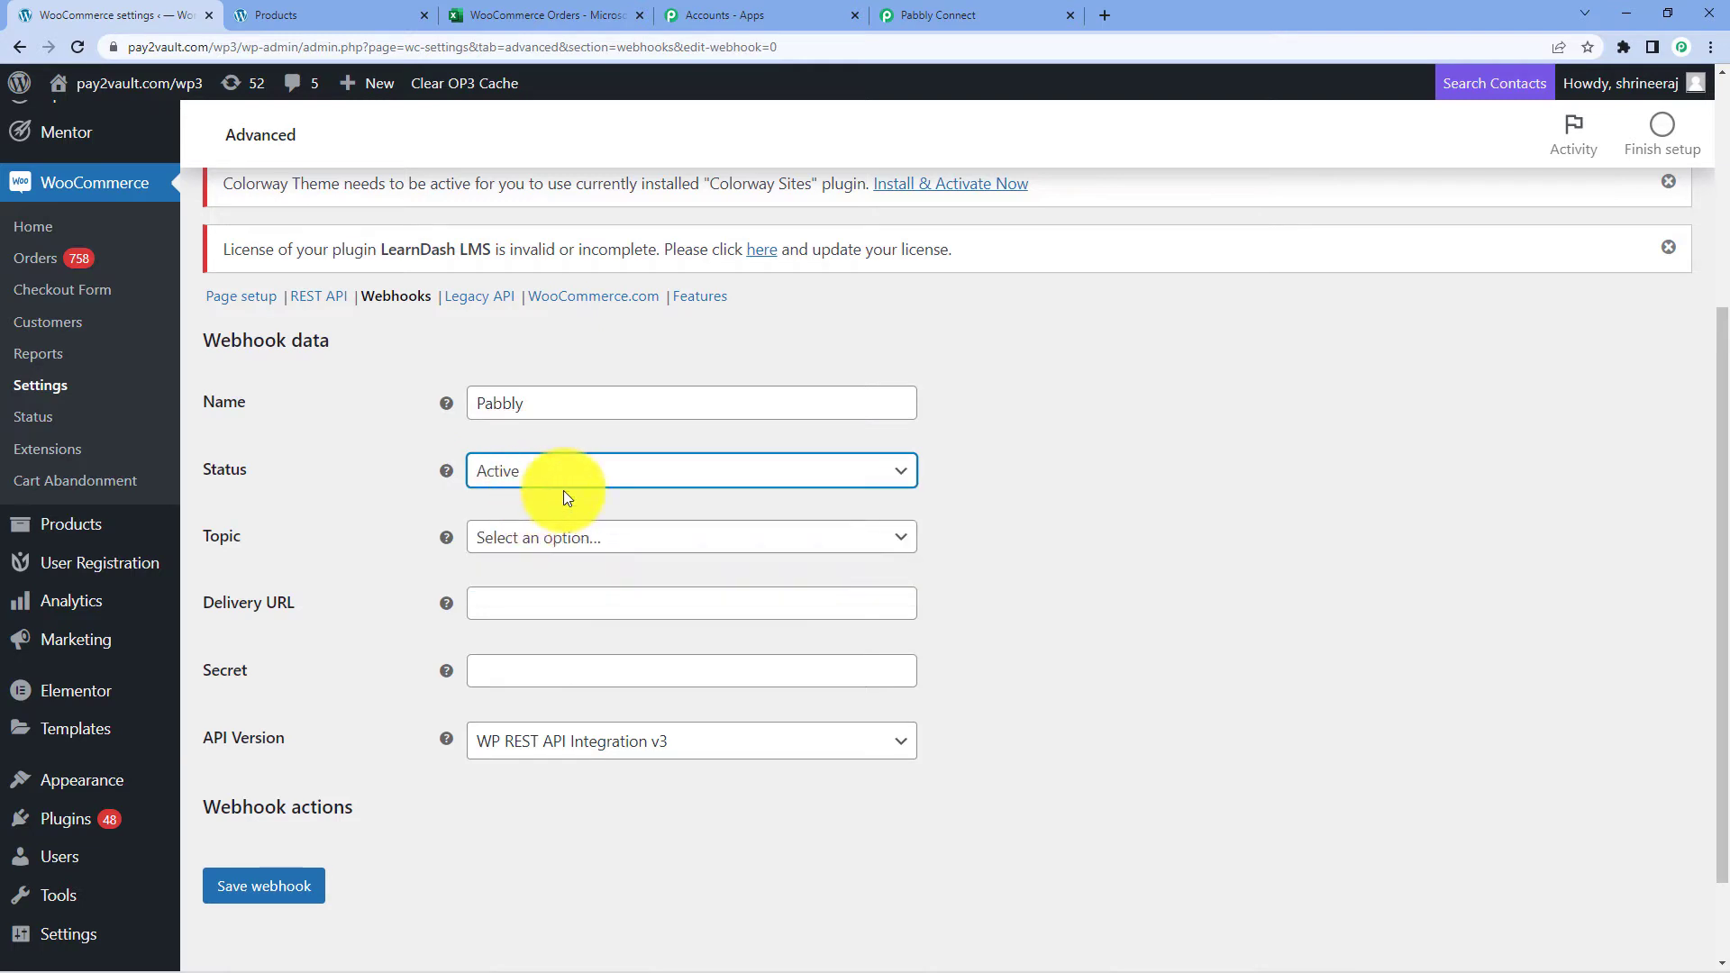
{"action": "left_click", "coordinate": [697, 538]}
{"action": "scroll", "coordinate": [360, 527], "scroll_direction": "down", "scroll_amount": 1}
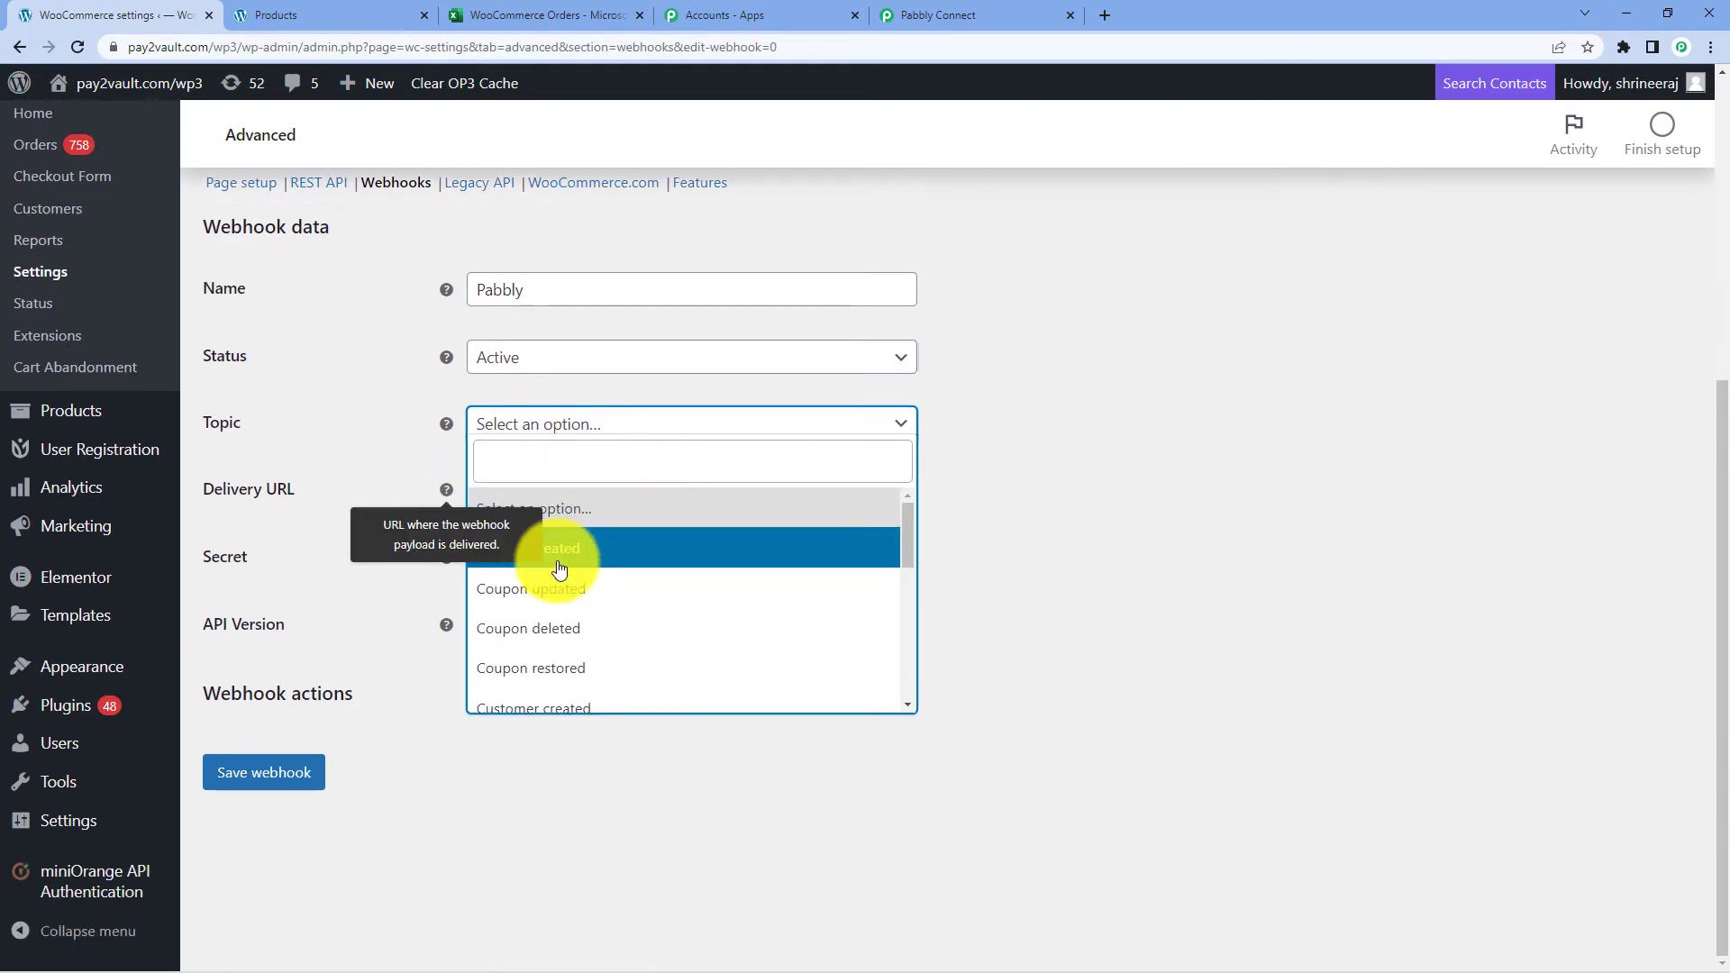
{"action": "scroll", "coordinate": [559, 567], "scroll_direction": "down", "scroll_amount": 2}
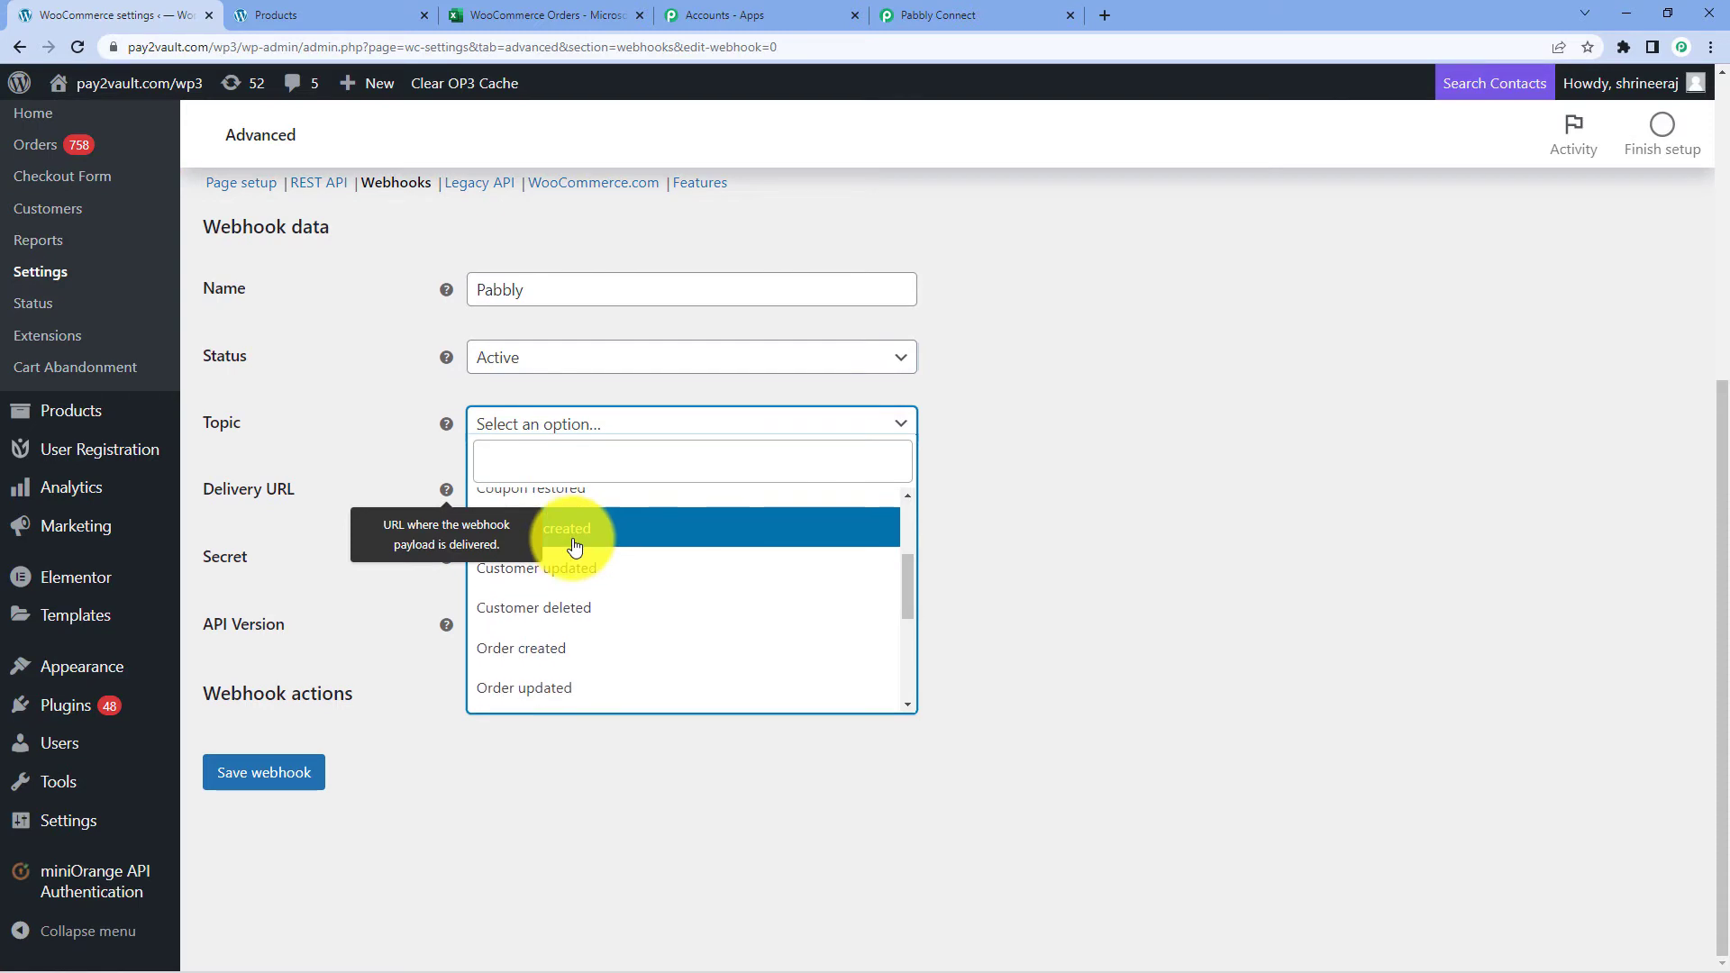
{"action": "left_click", "coordinate": [519, 655]}
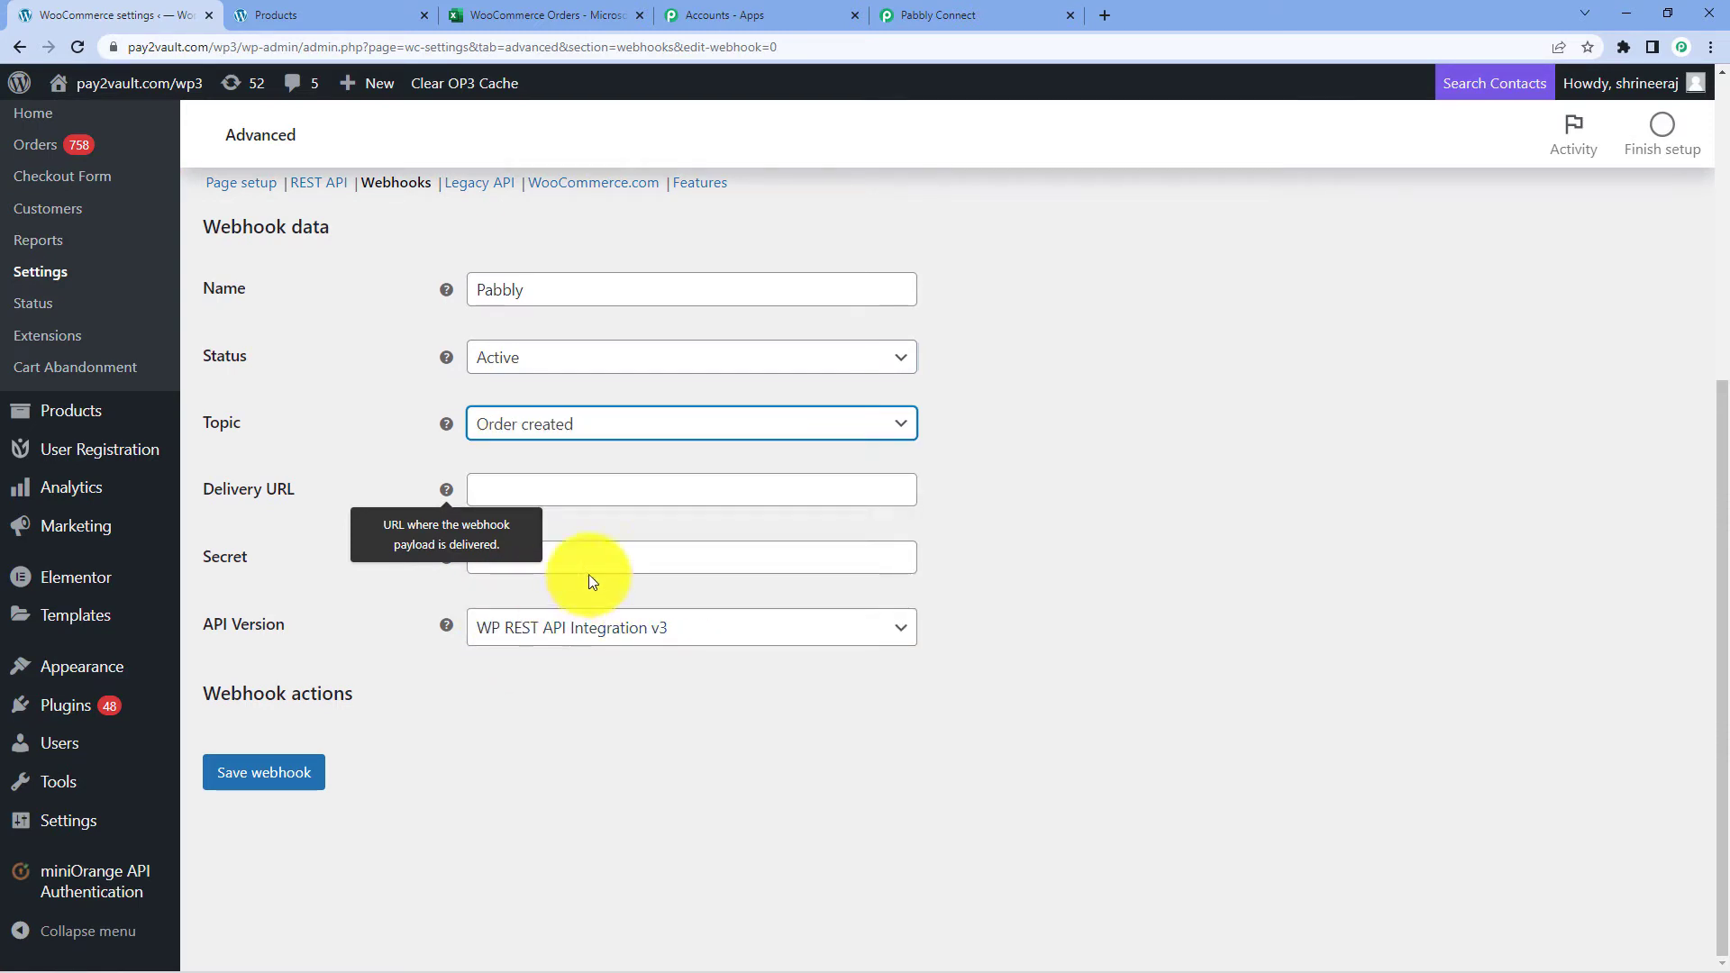
Paste the copied Pabbly webhook URL as the webhook's delivery URL
{"action": "left_click", "coordinate": [487, 497]}
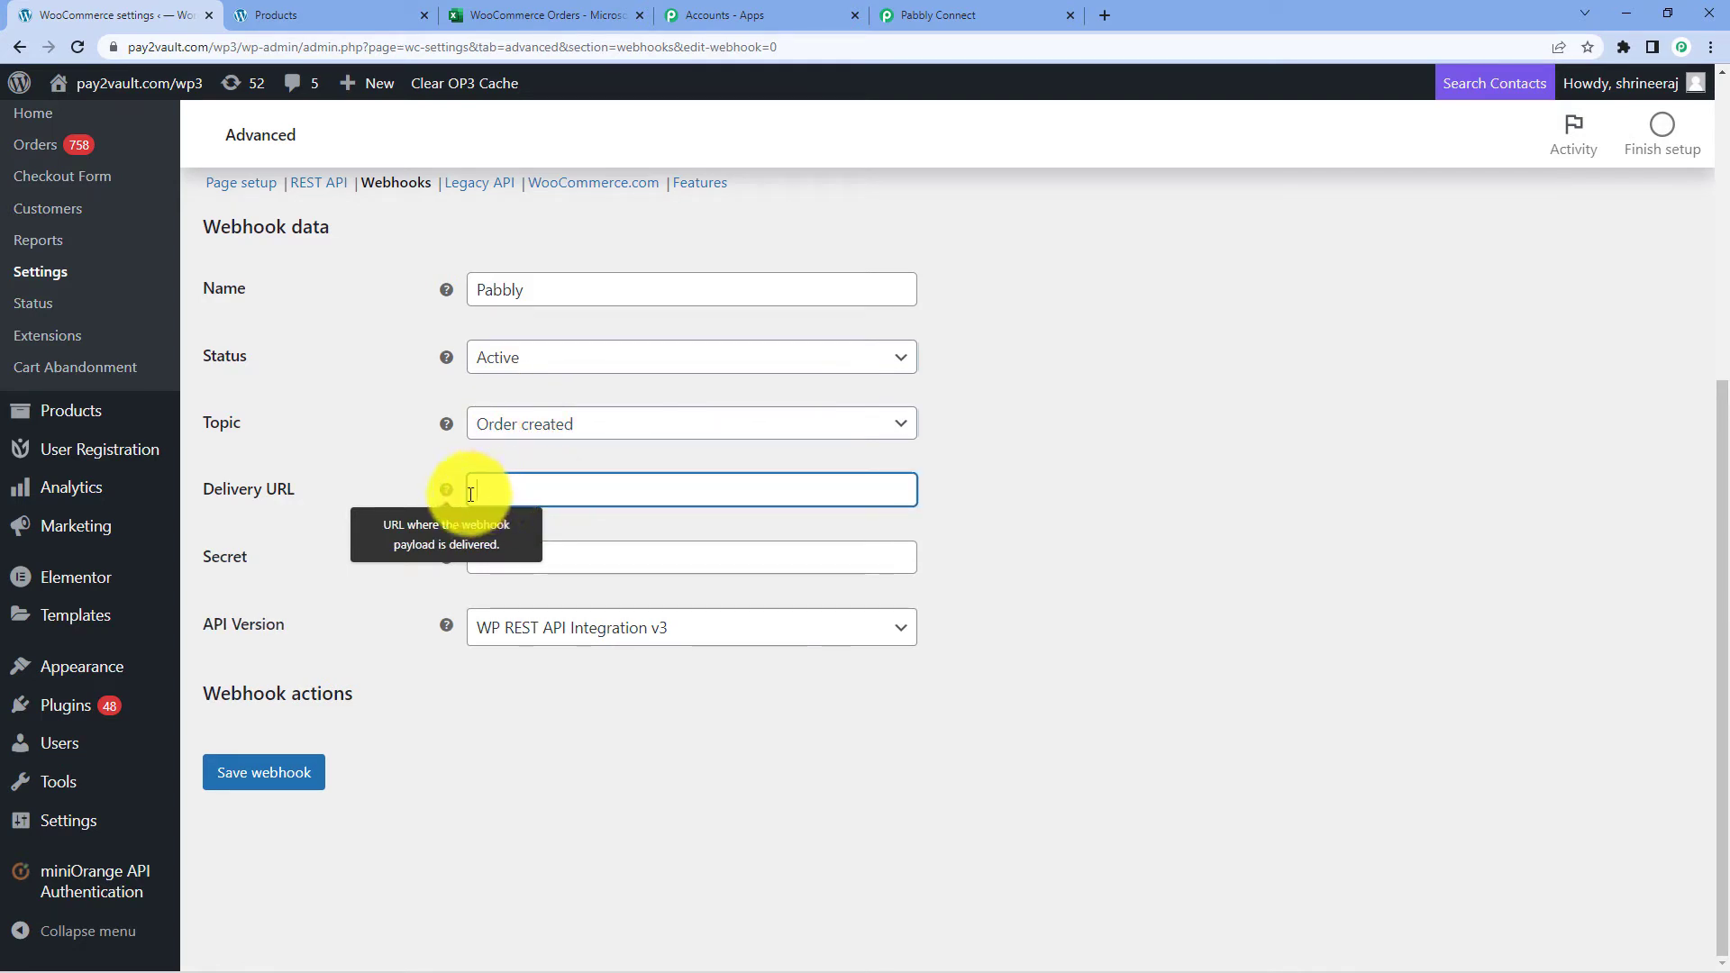
{"action": "right_click", "coordinate": [473, 492]}
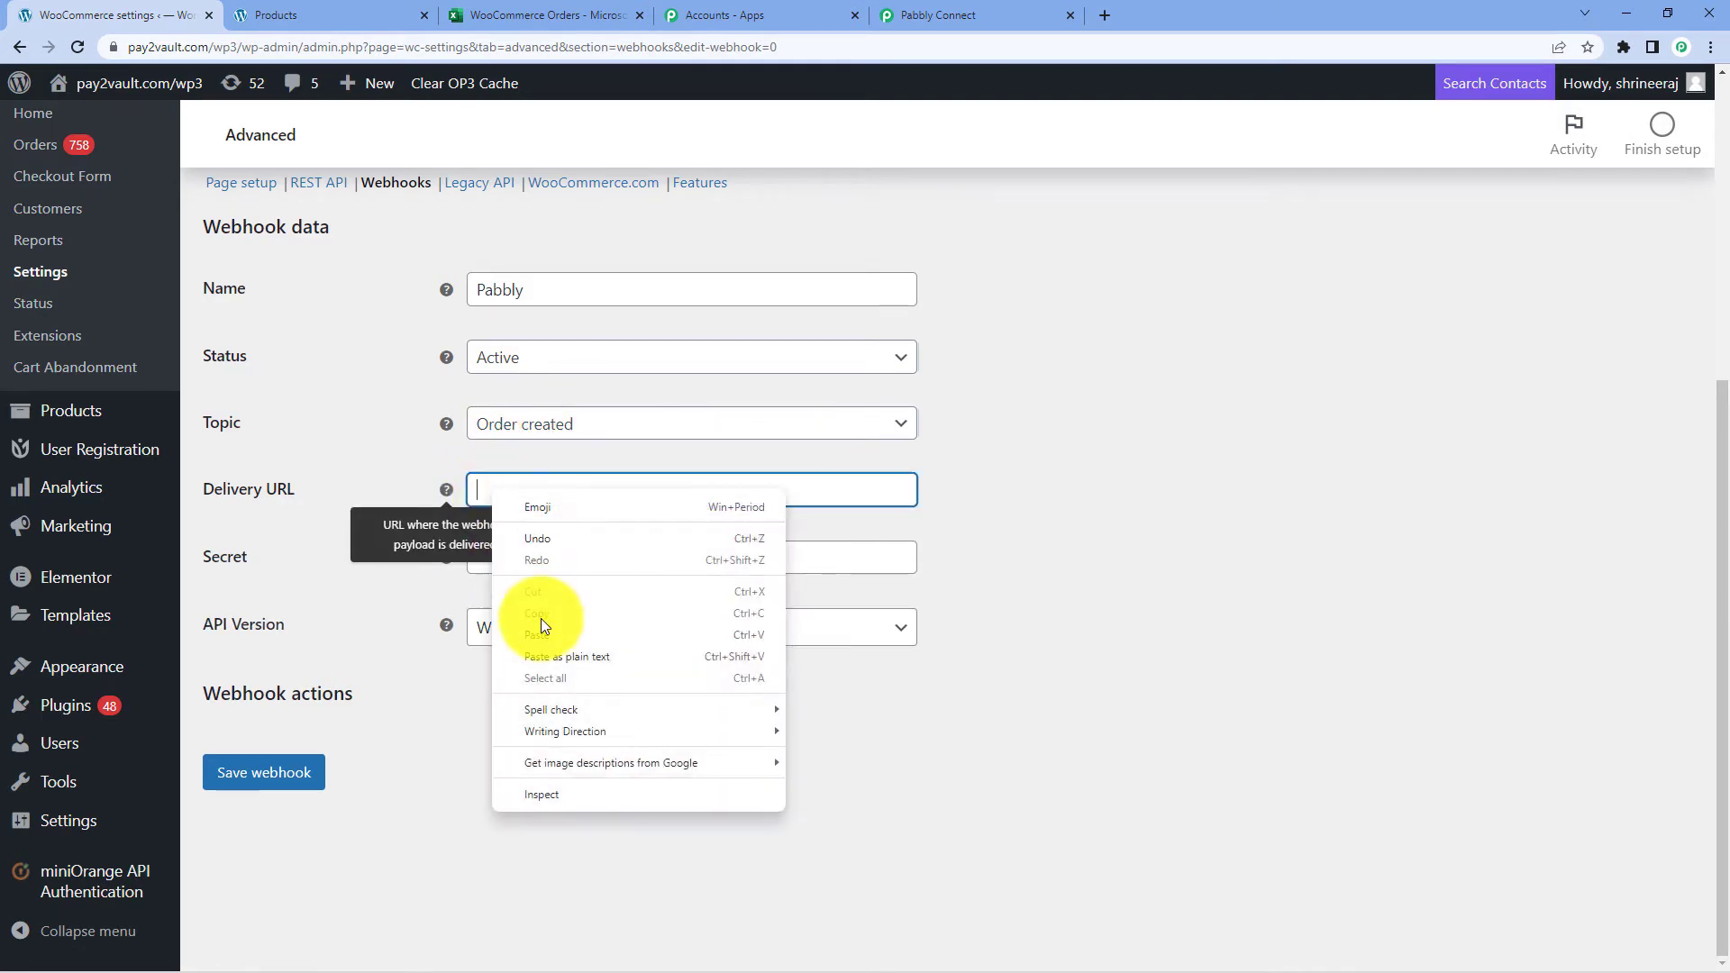
{"action": "left_click", "coordinate": [543, 637]}
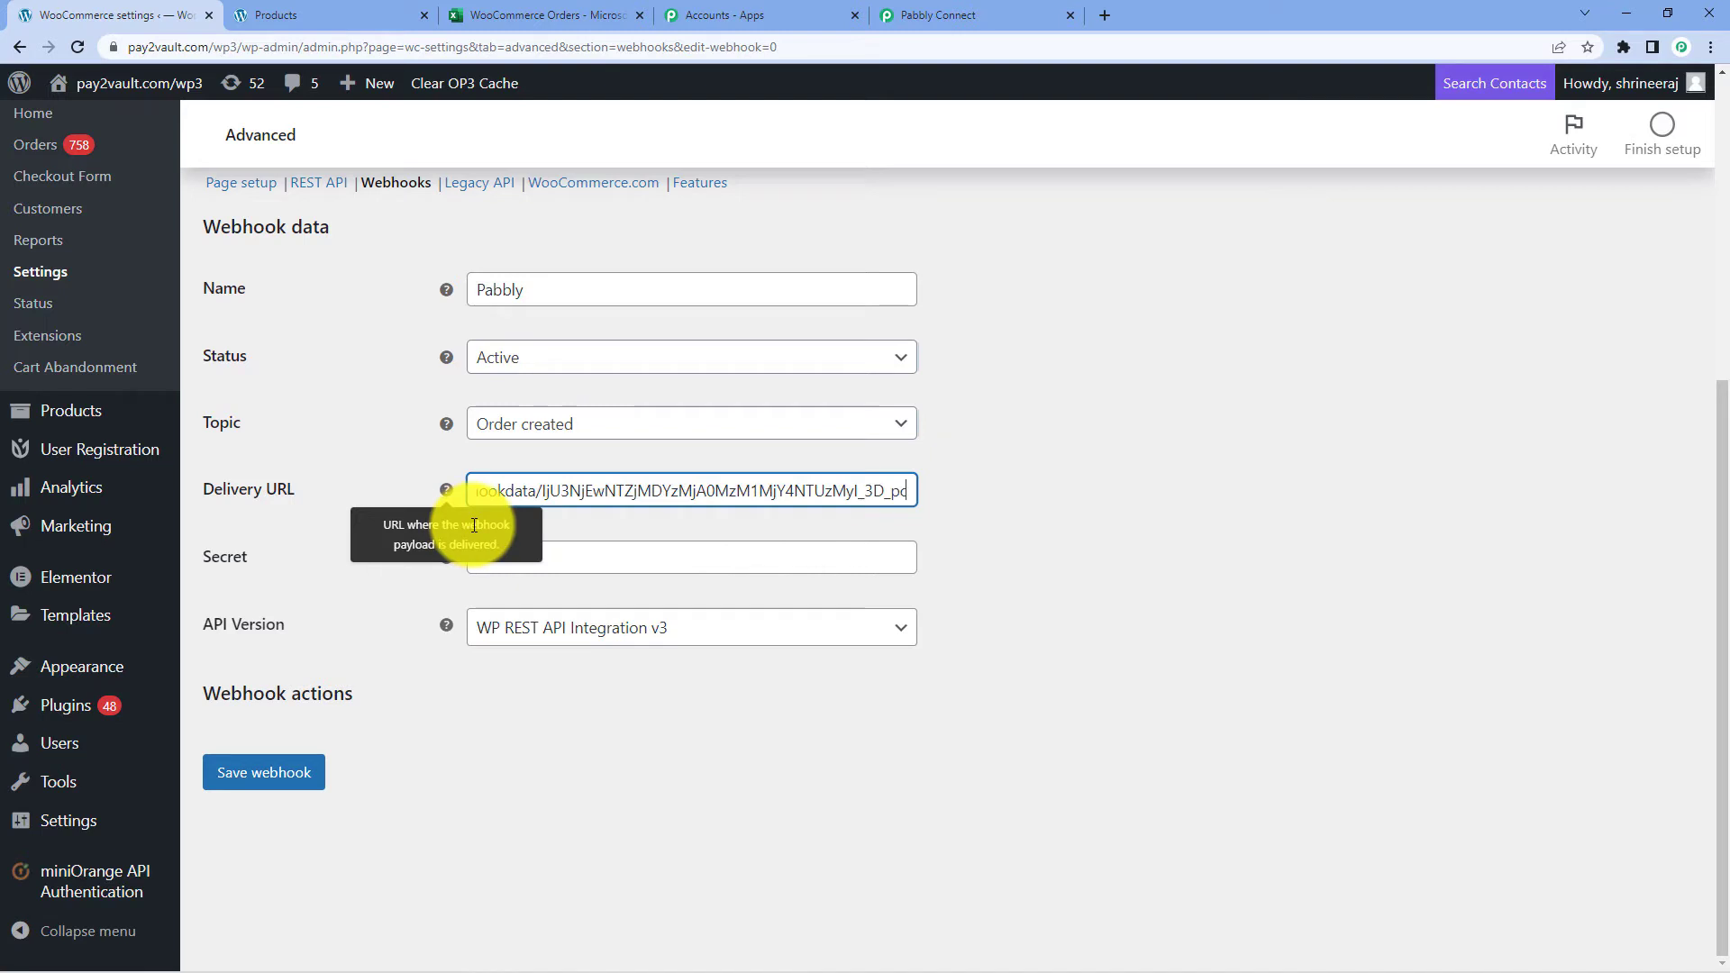
Save the new WooCommerce webhook with the Pabbly delivery URL
{"action": "left_click", "coordinate": [941, 16]}
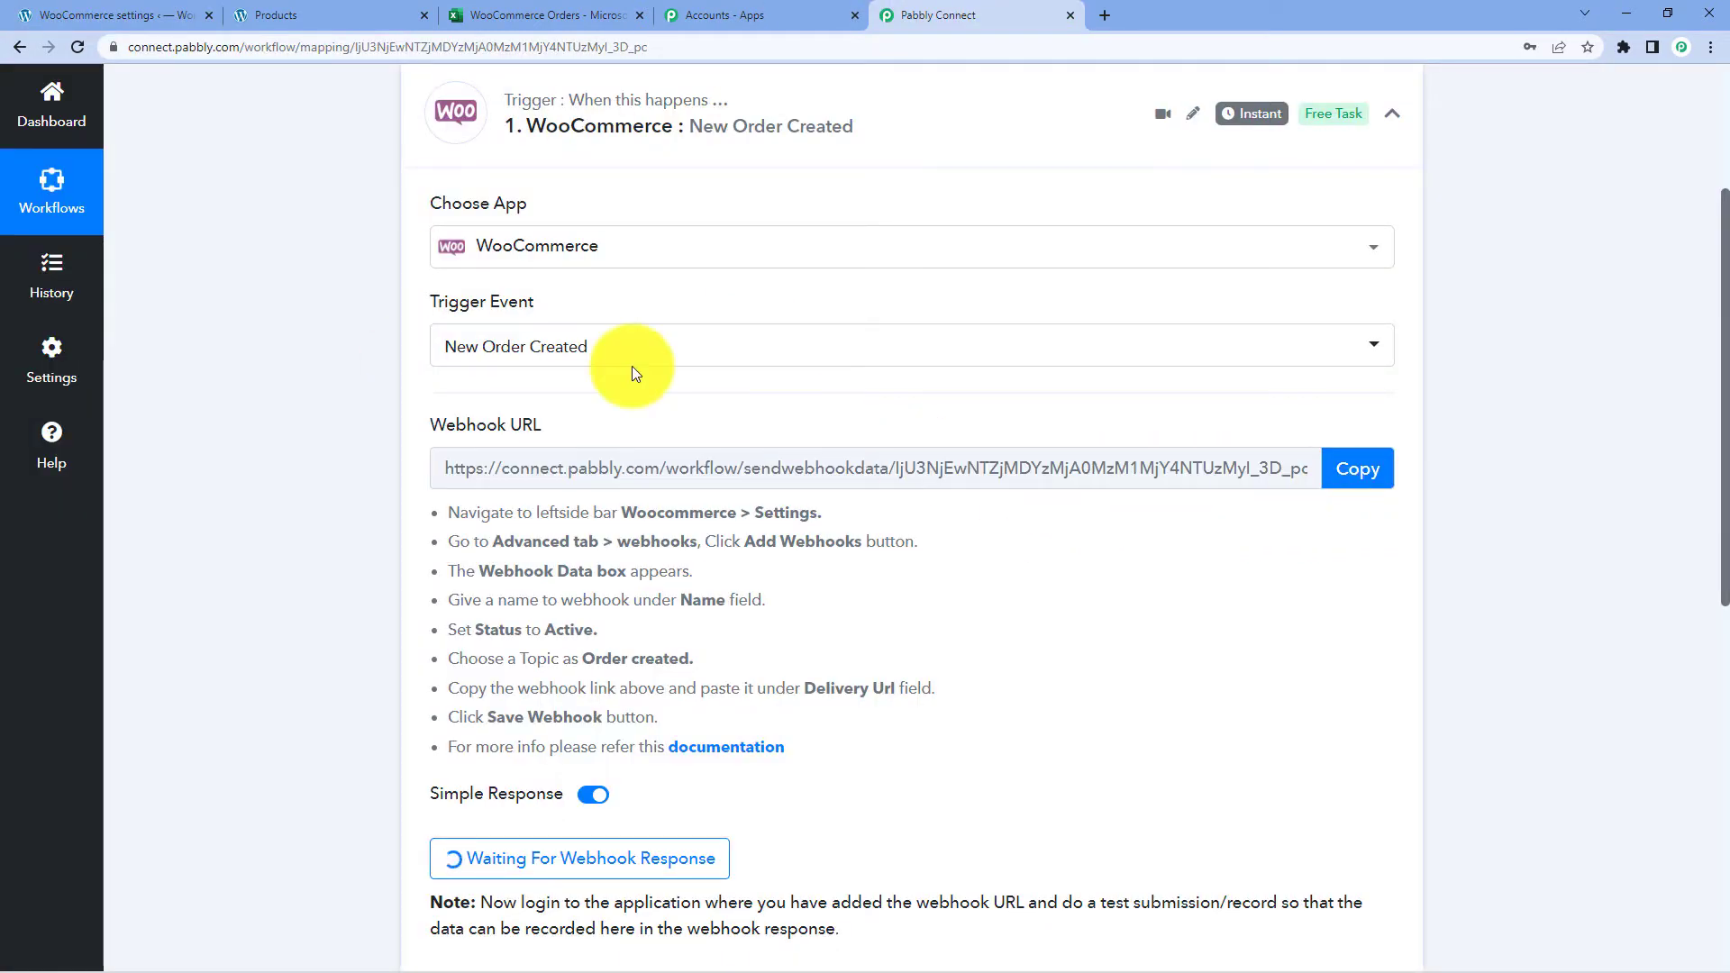
{"action": "left_click", "coordinate": [324, 15]}
{"action": "left_click", "coordinate": [118, 15]}
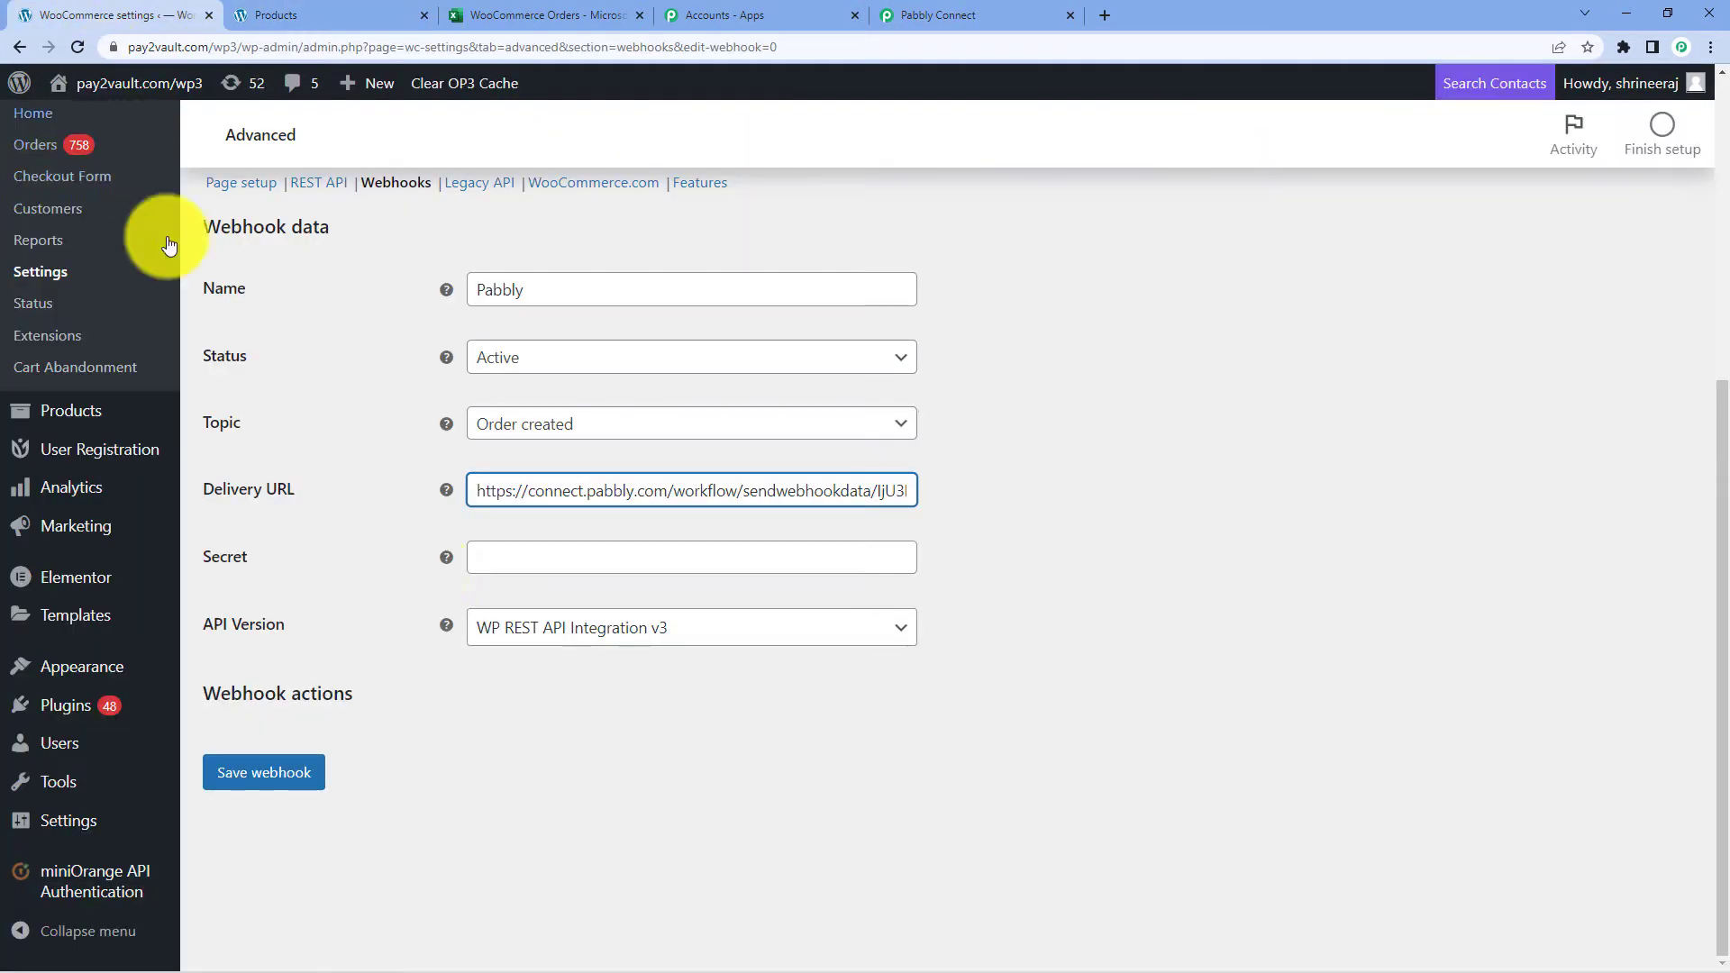
{"action": "left_click", "coordinate": [300, 772]}
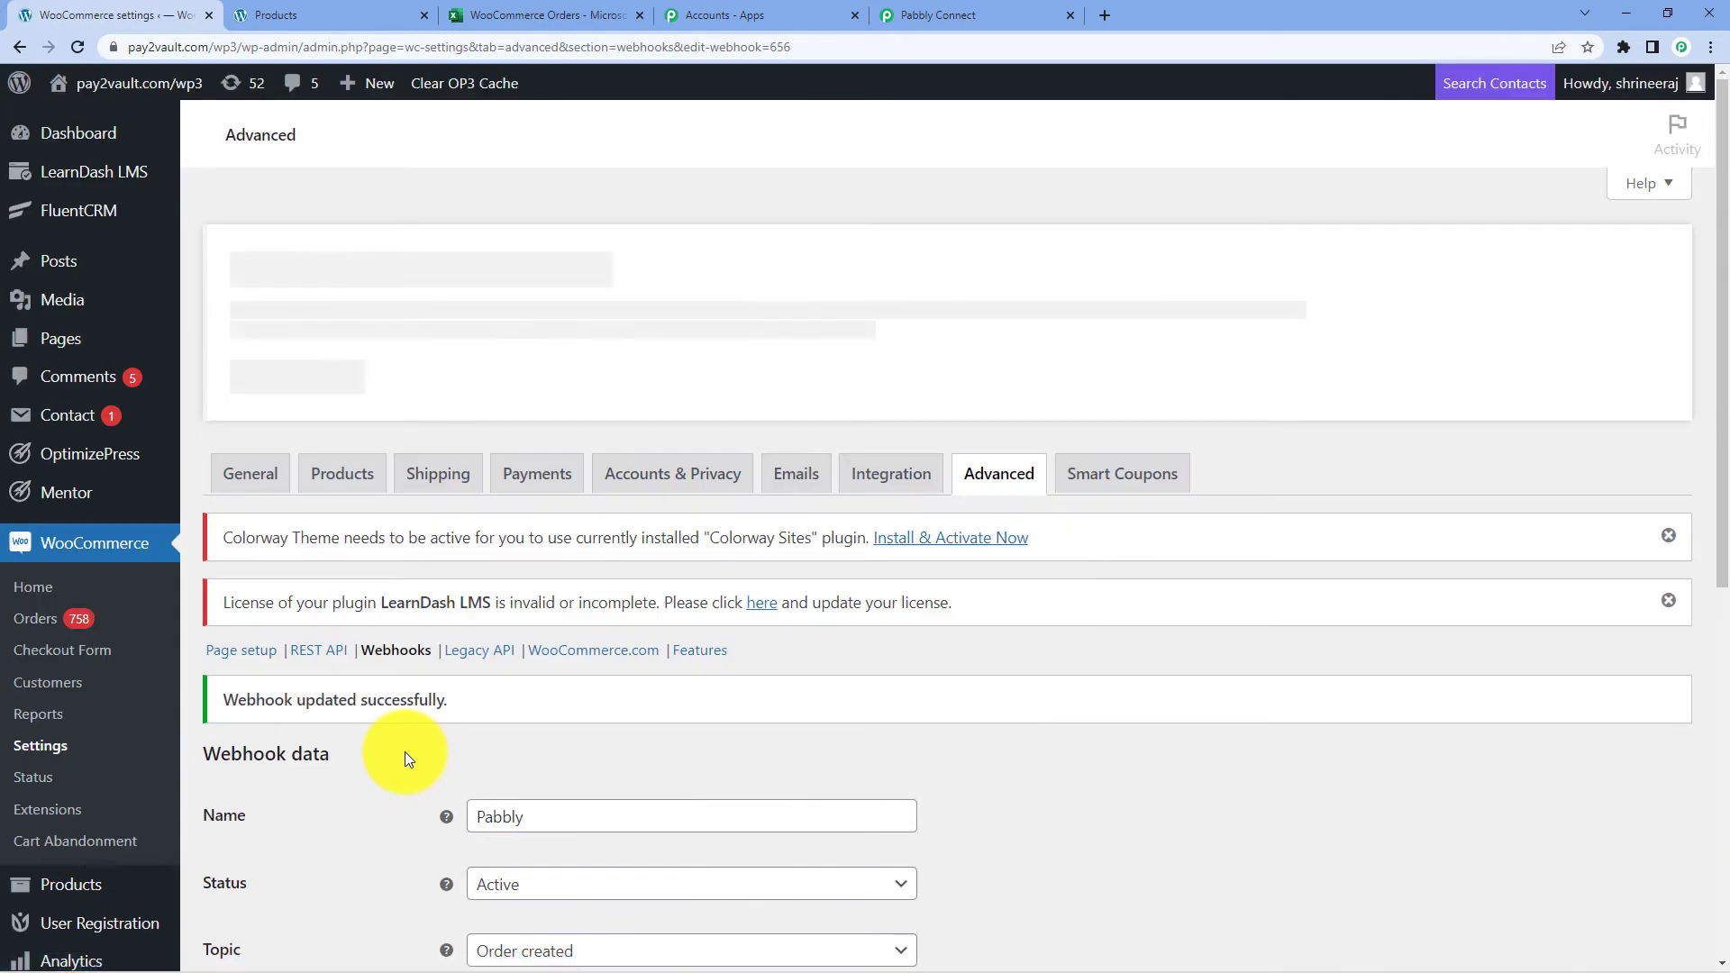
{"action": "scroll", "coordinate": [406, 751], "scroll_direction": "down", "scroll_amount": 5}
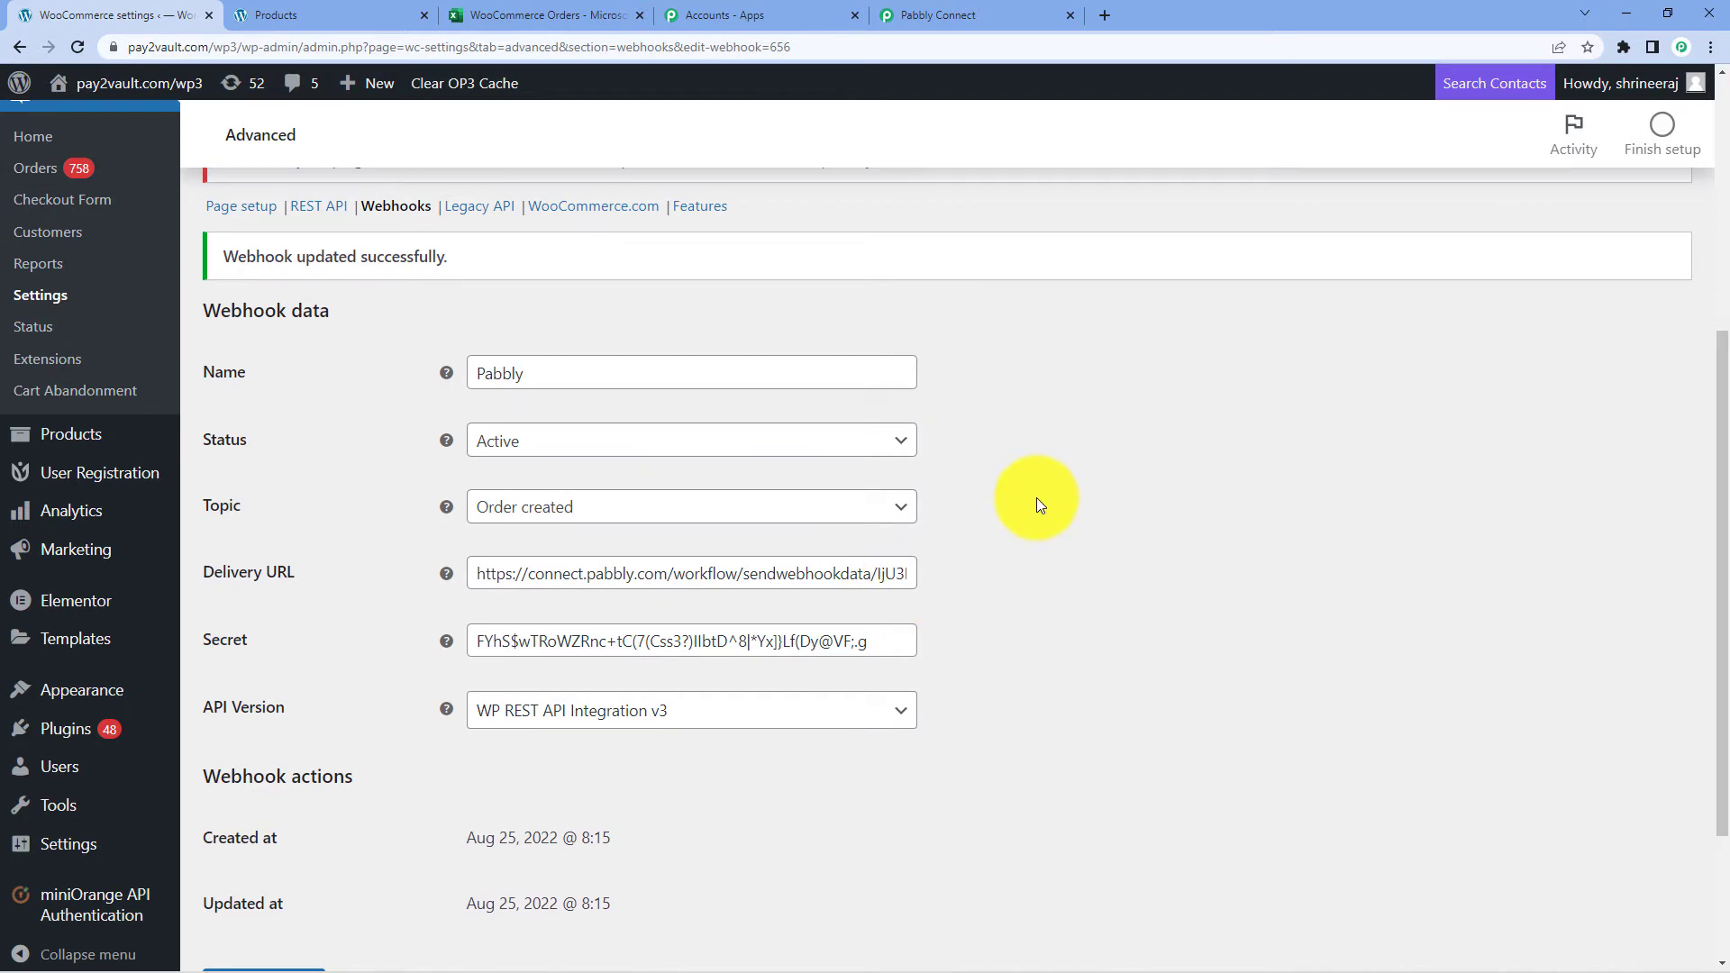
Switch to Pabbly Connect and re-capture the webhook response for the WooCommerce New Order Created trigger
{"action": "left_click", "coordinate": [924, 15]}
{"action": "left_click_drag", "start_coordinate": [614, 629], "coordinate": [472, 631]}
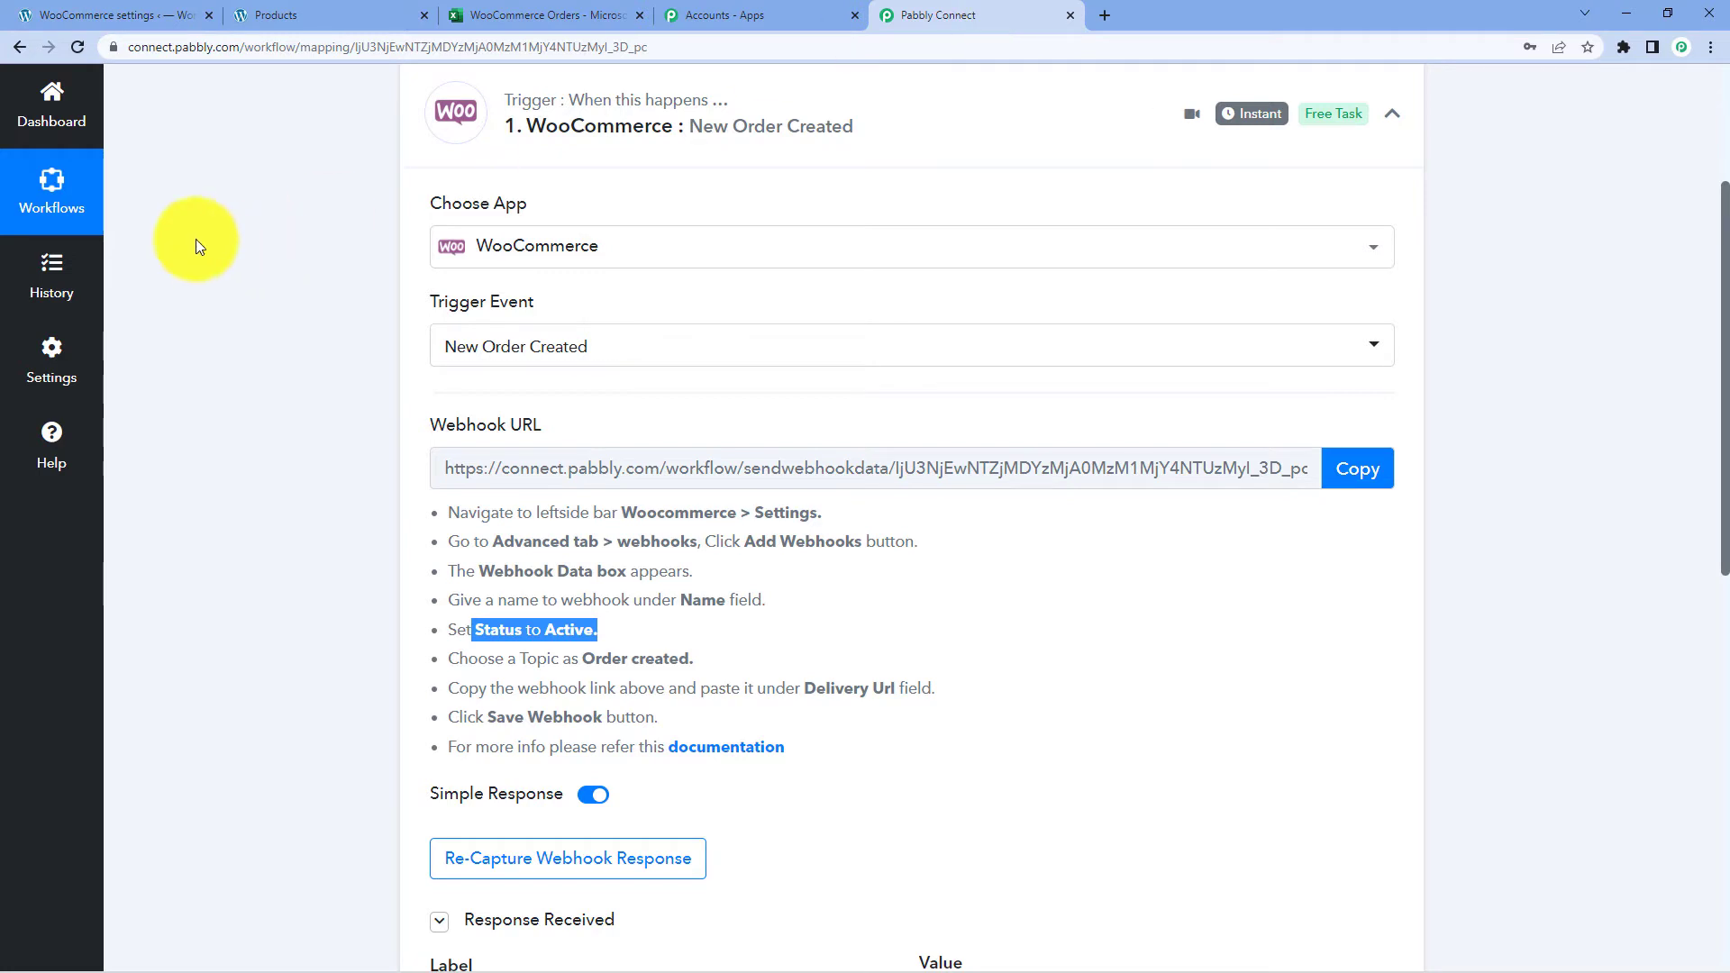
{"action": "left_click", "coordinate": [108, 14]}
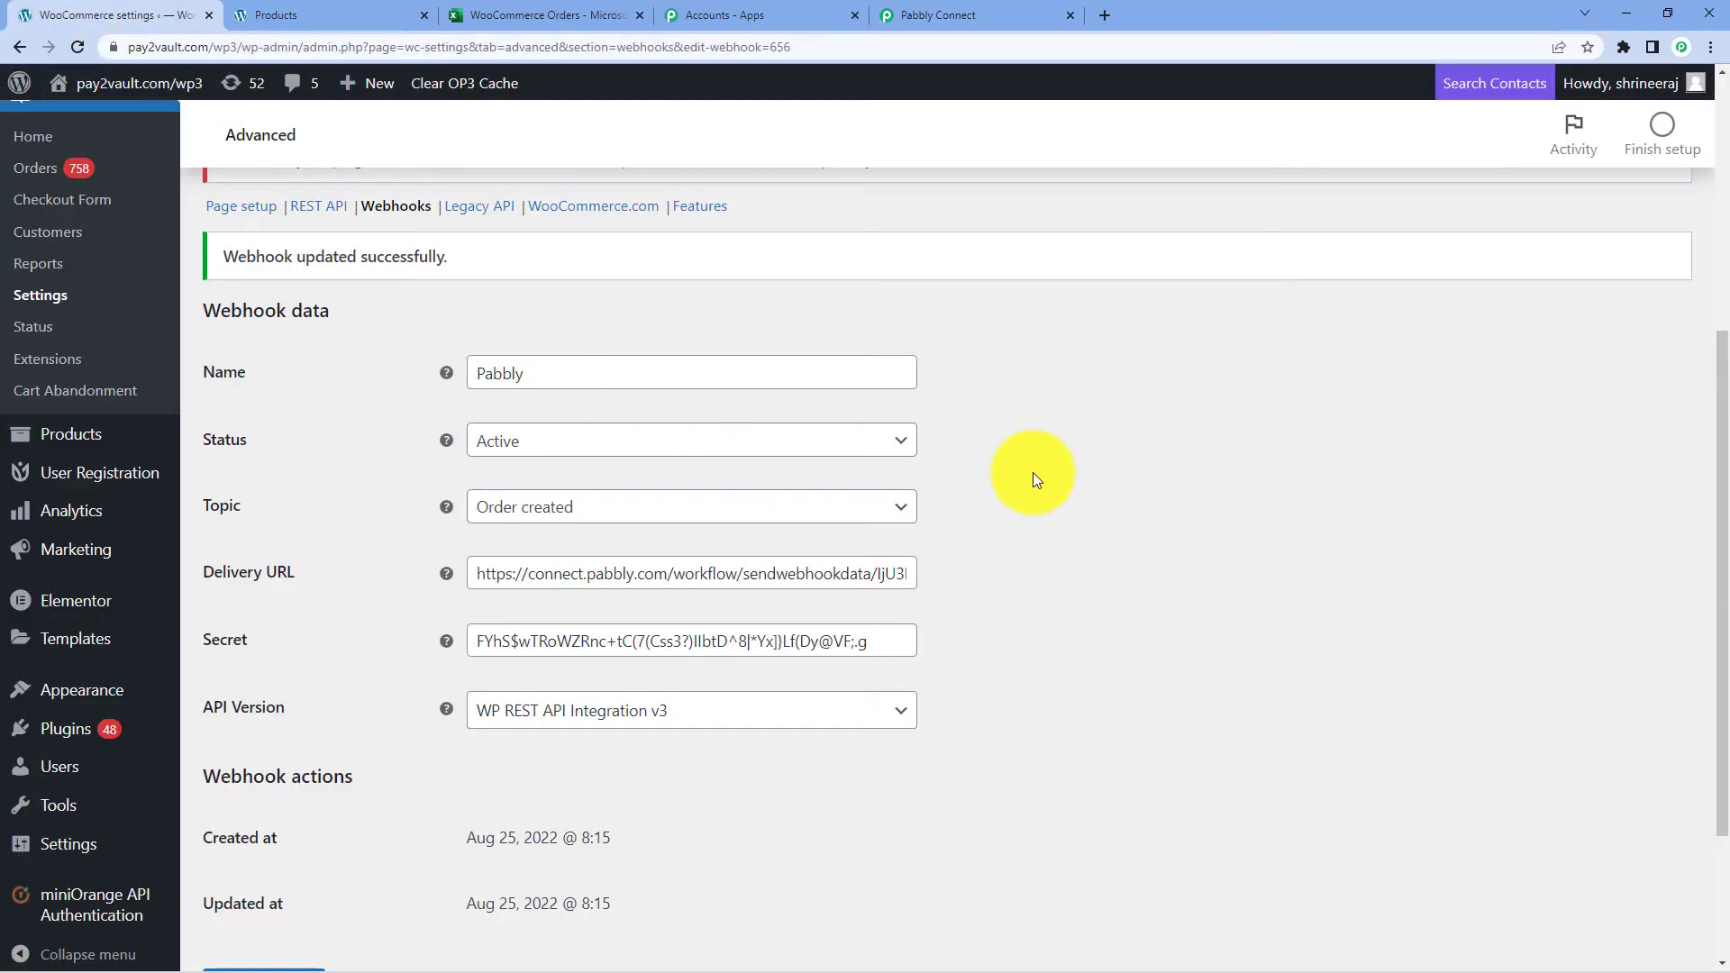
{"action": "left_click", "coordinate": [965, 14]}
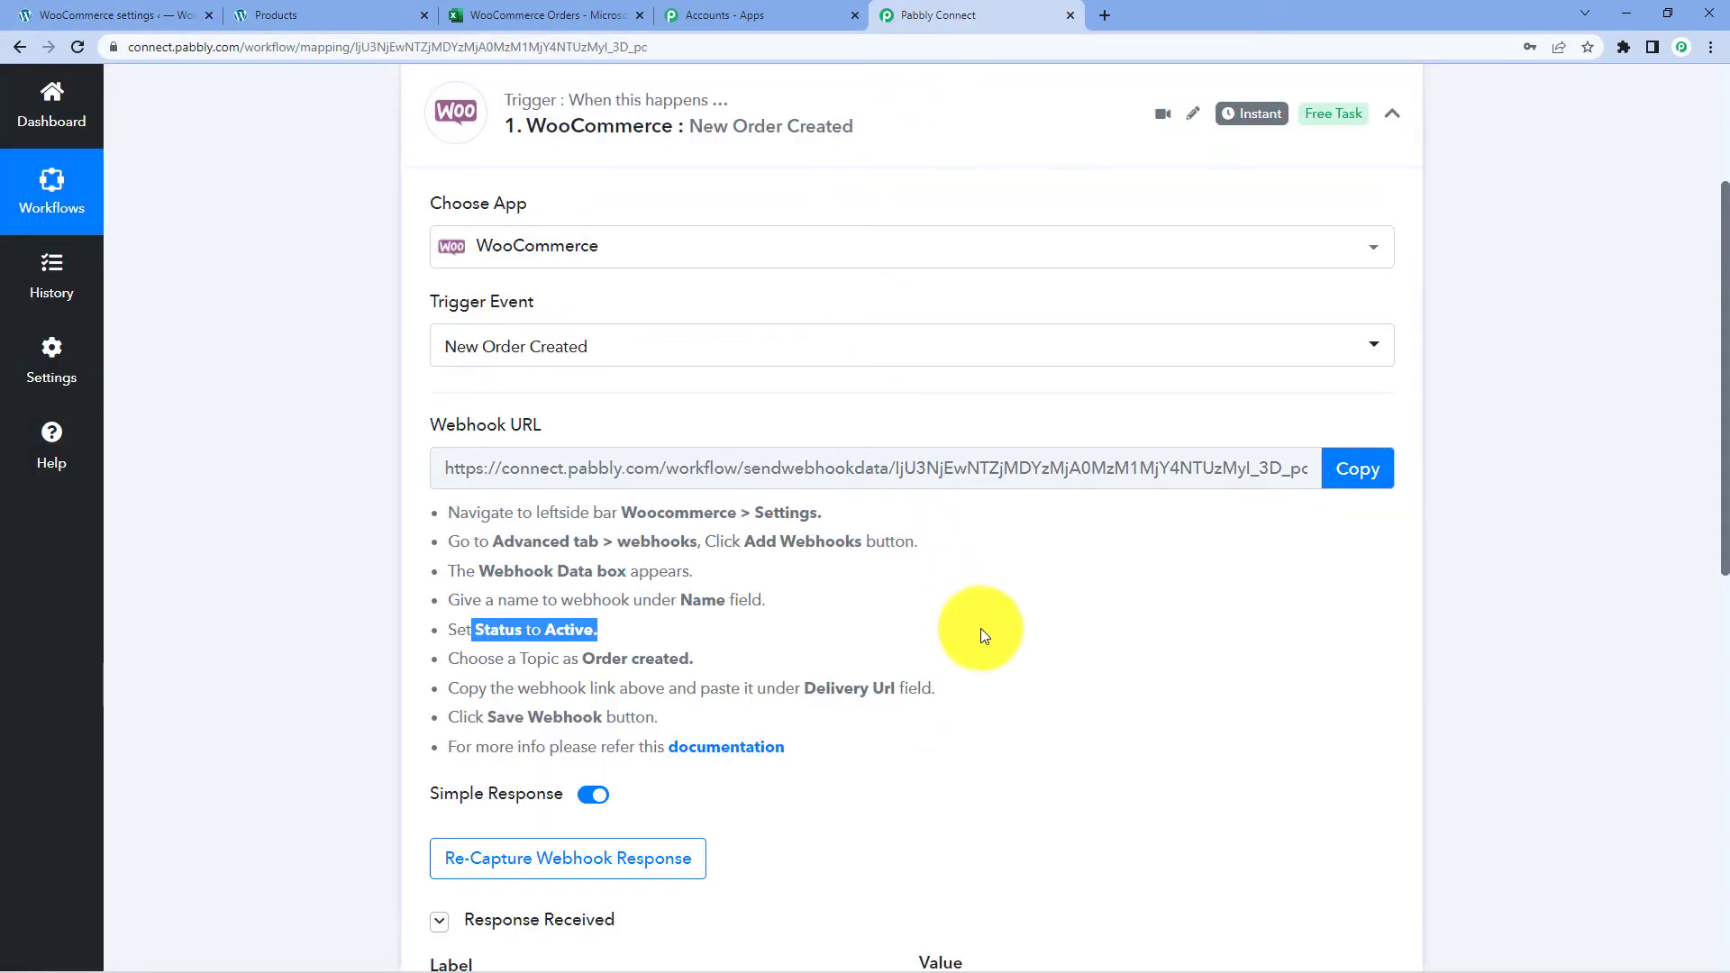
{"action": "scroll", "coordinate": [1003, 642], "scroll_direction": "down", "scroll_amount": 3}
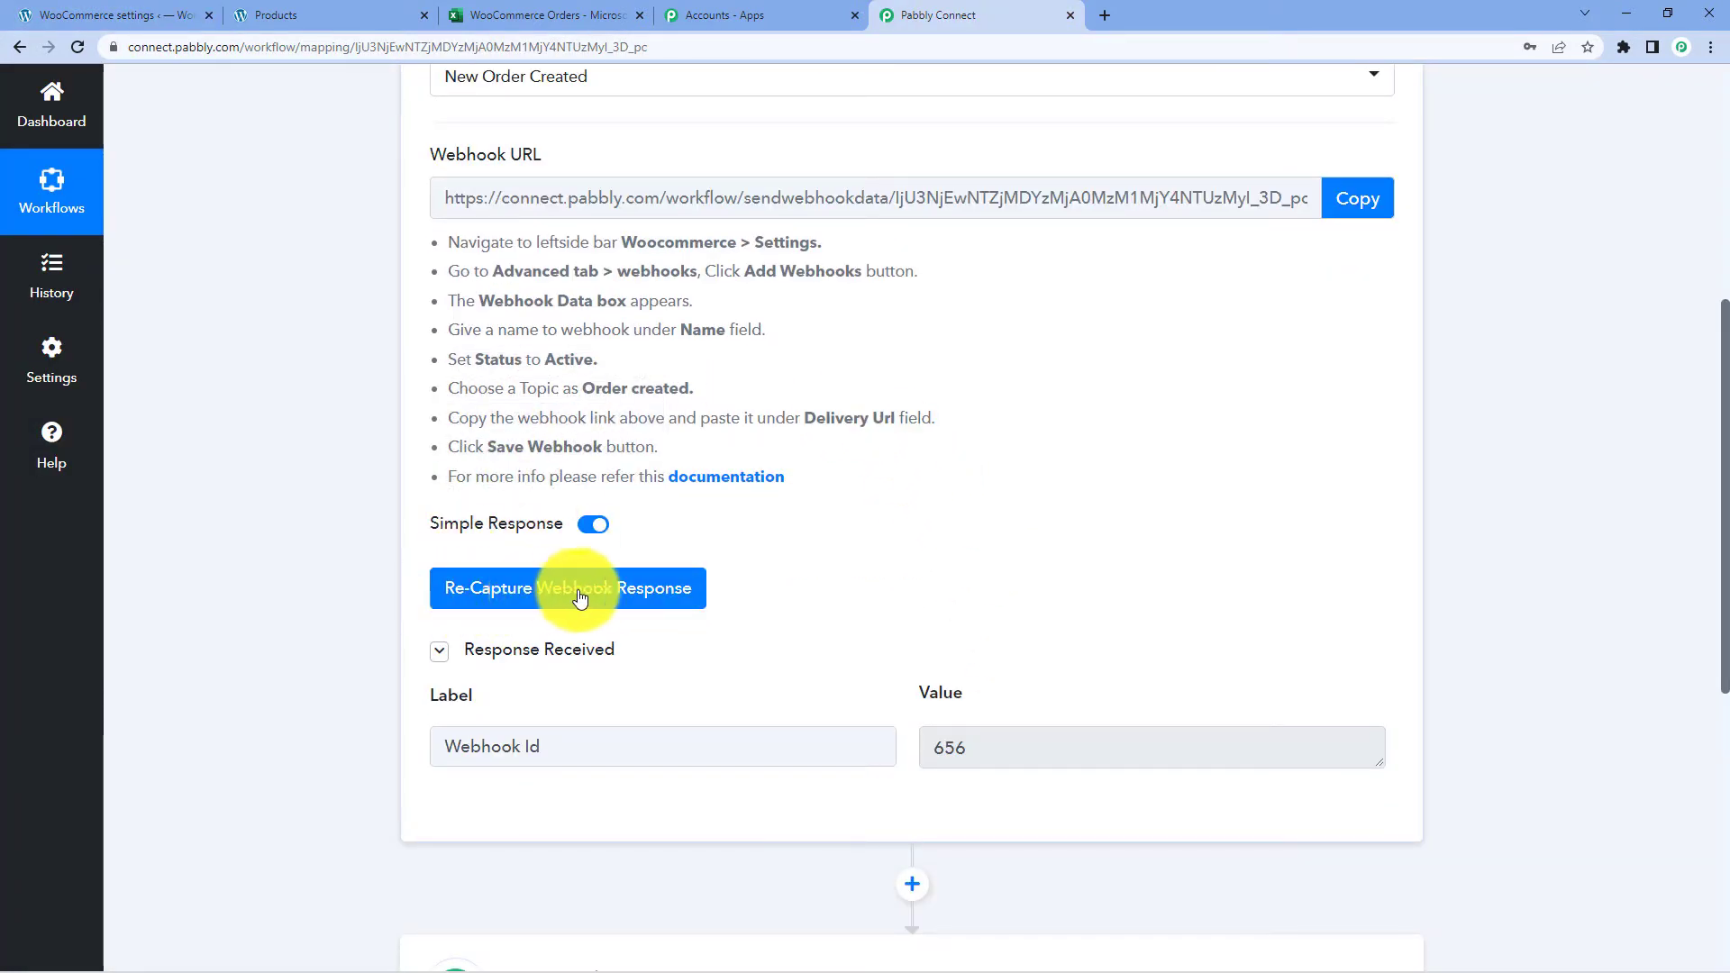
{"action": "left_click", "coordinate": [471, 597]}
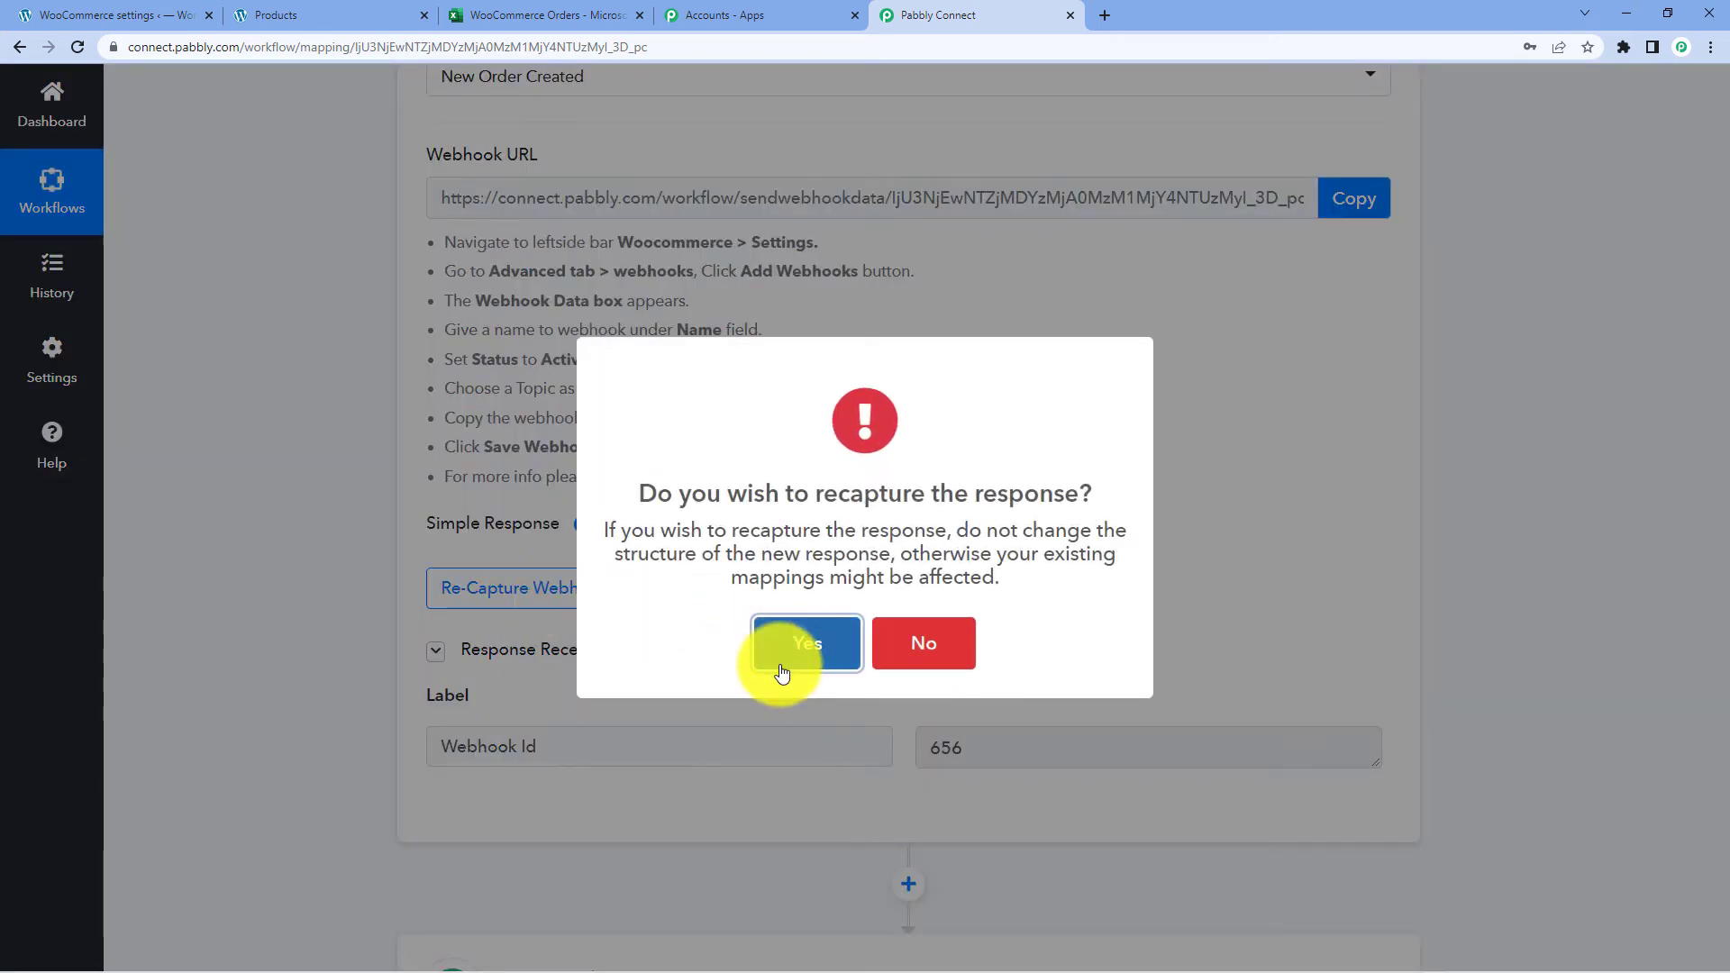
{"action": "left_click", "coordinate": [775, 646]}
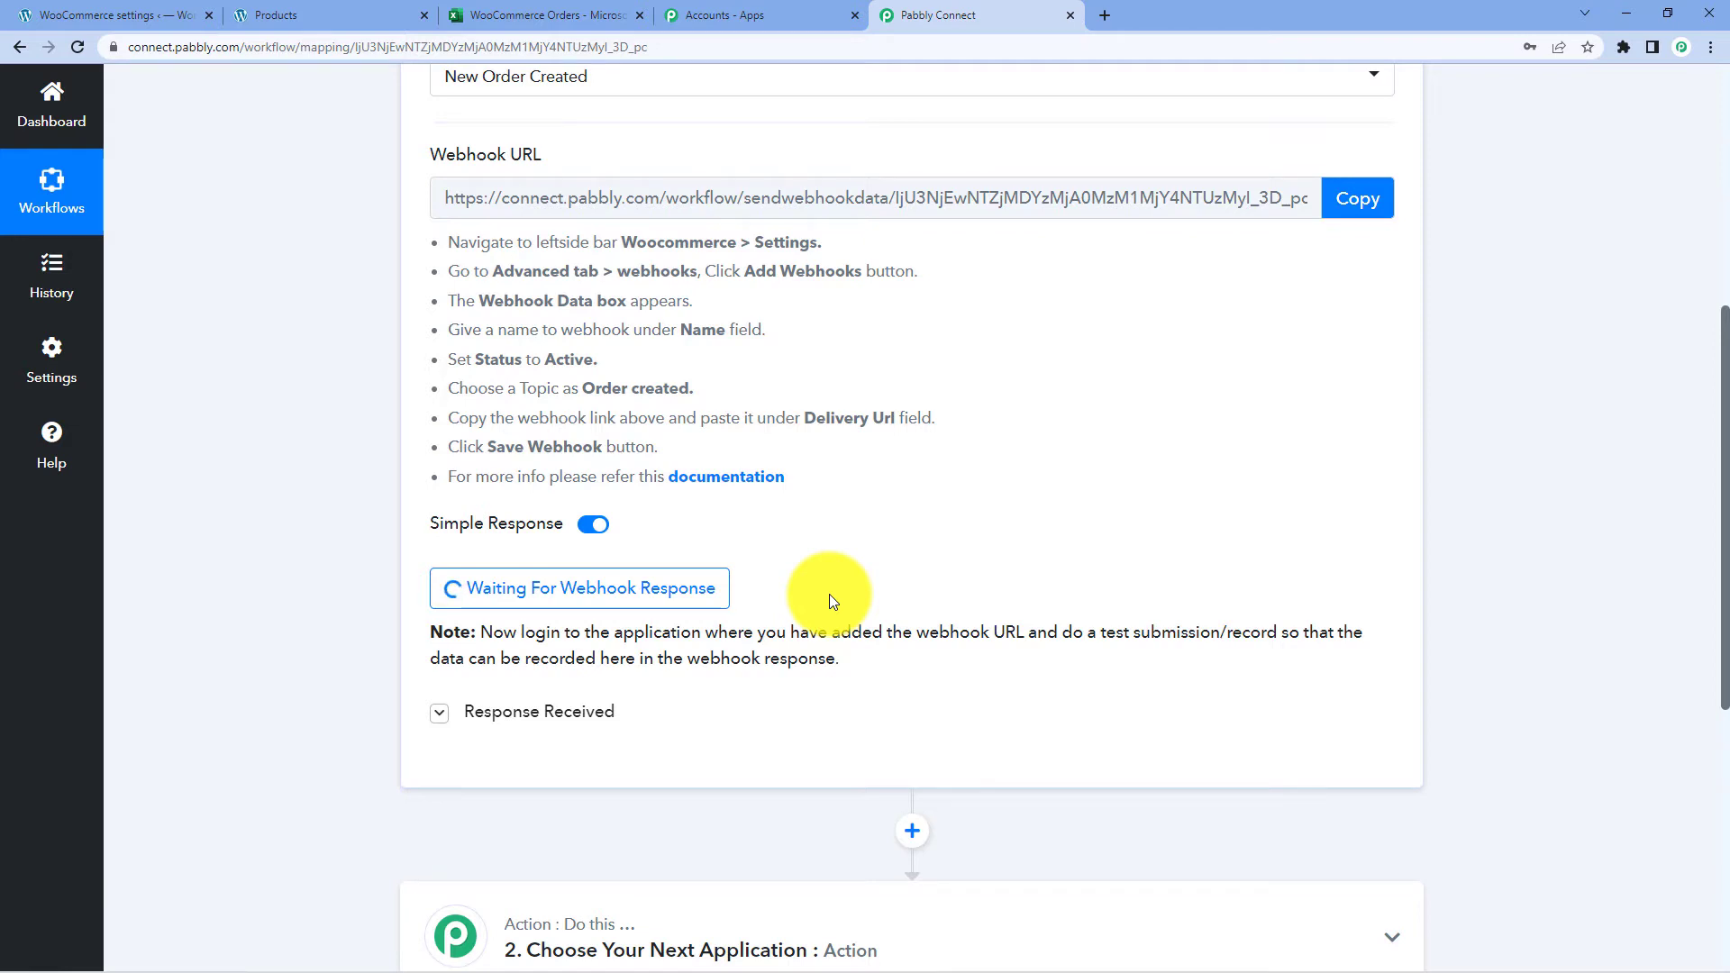
Switch to the store's shop page, add the Dashing Black T-shirt to the cart and proceed to checkout
{"action": "left_click", "coordinate": [115, 15]}
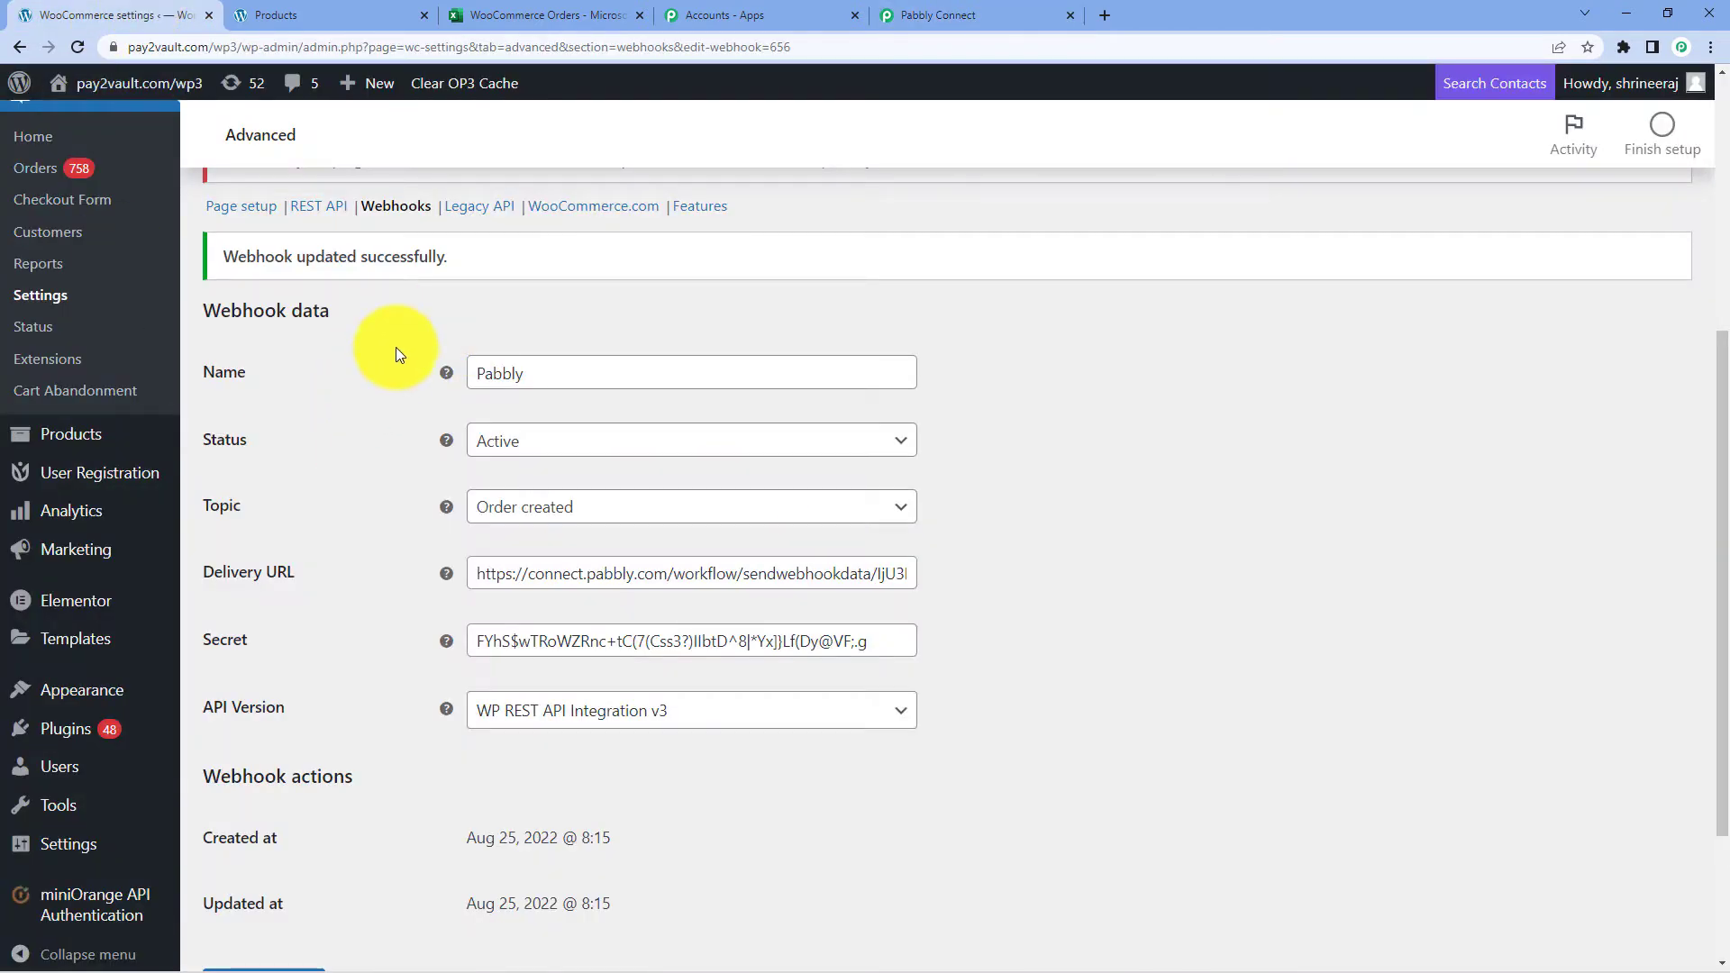
{"action": "left_click", "coordinate": [387, 15]}
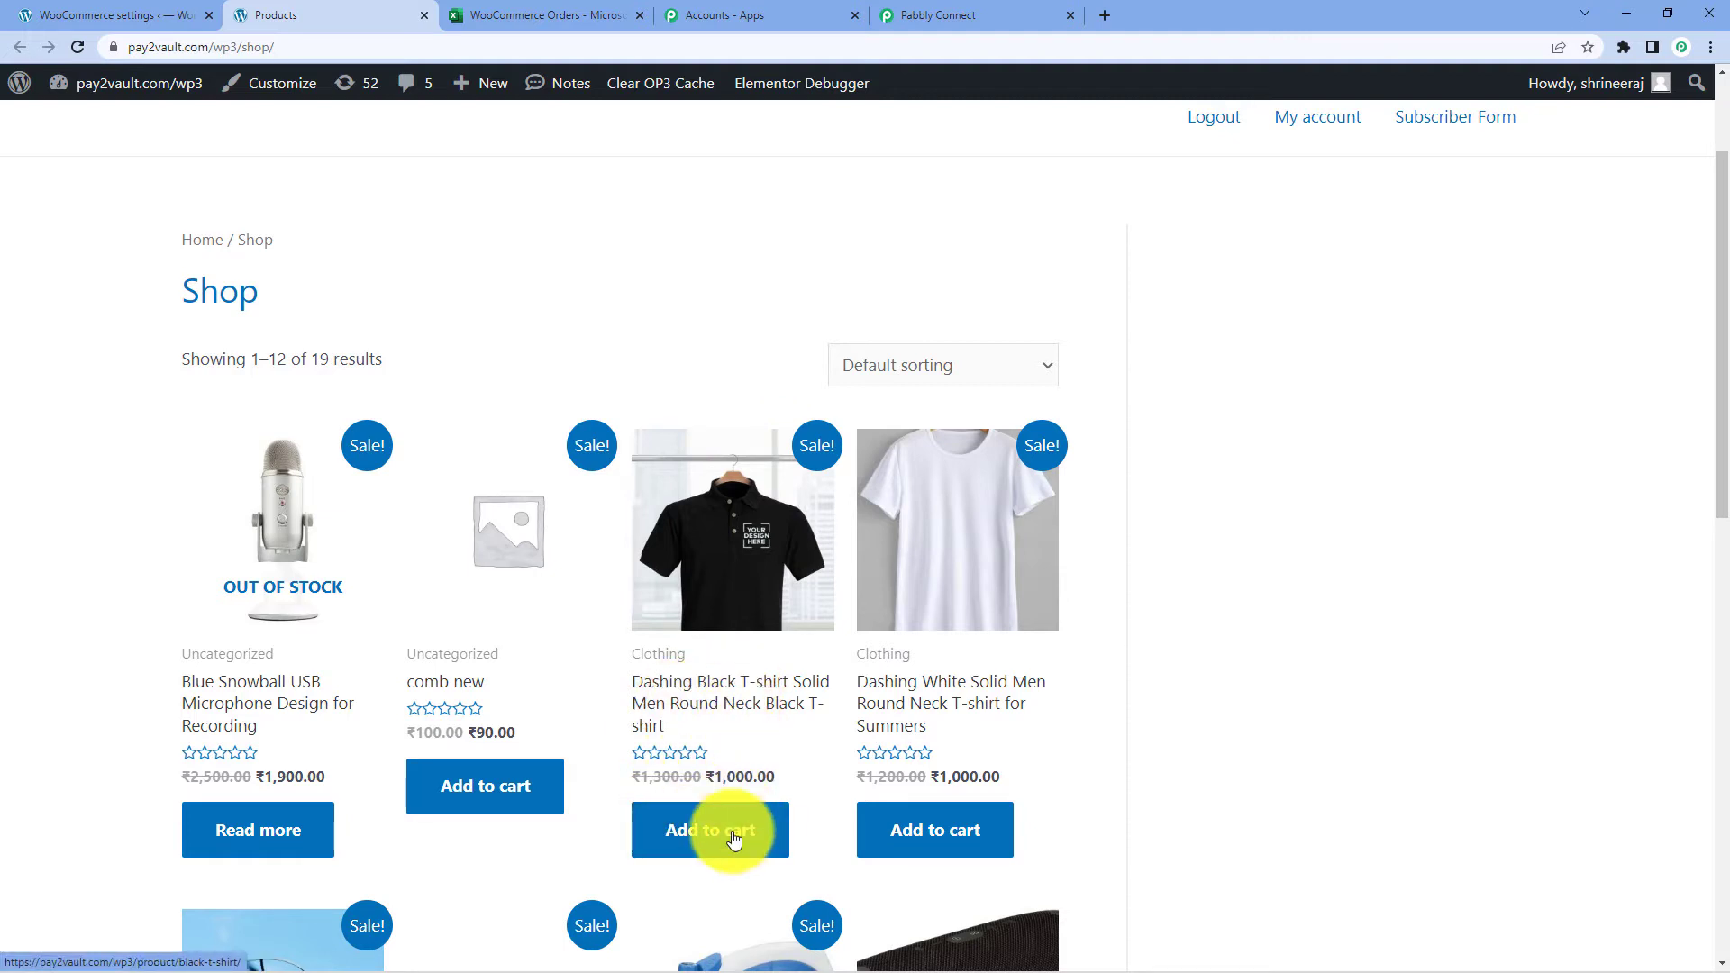
{"action": "left_click", "coordinate": [717, 841]}
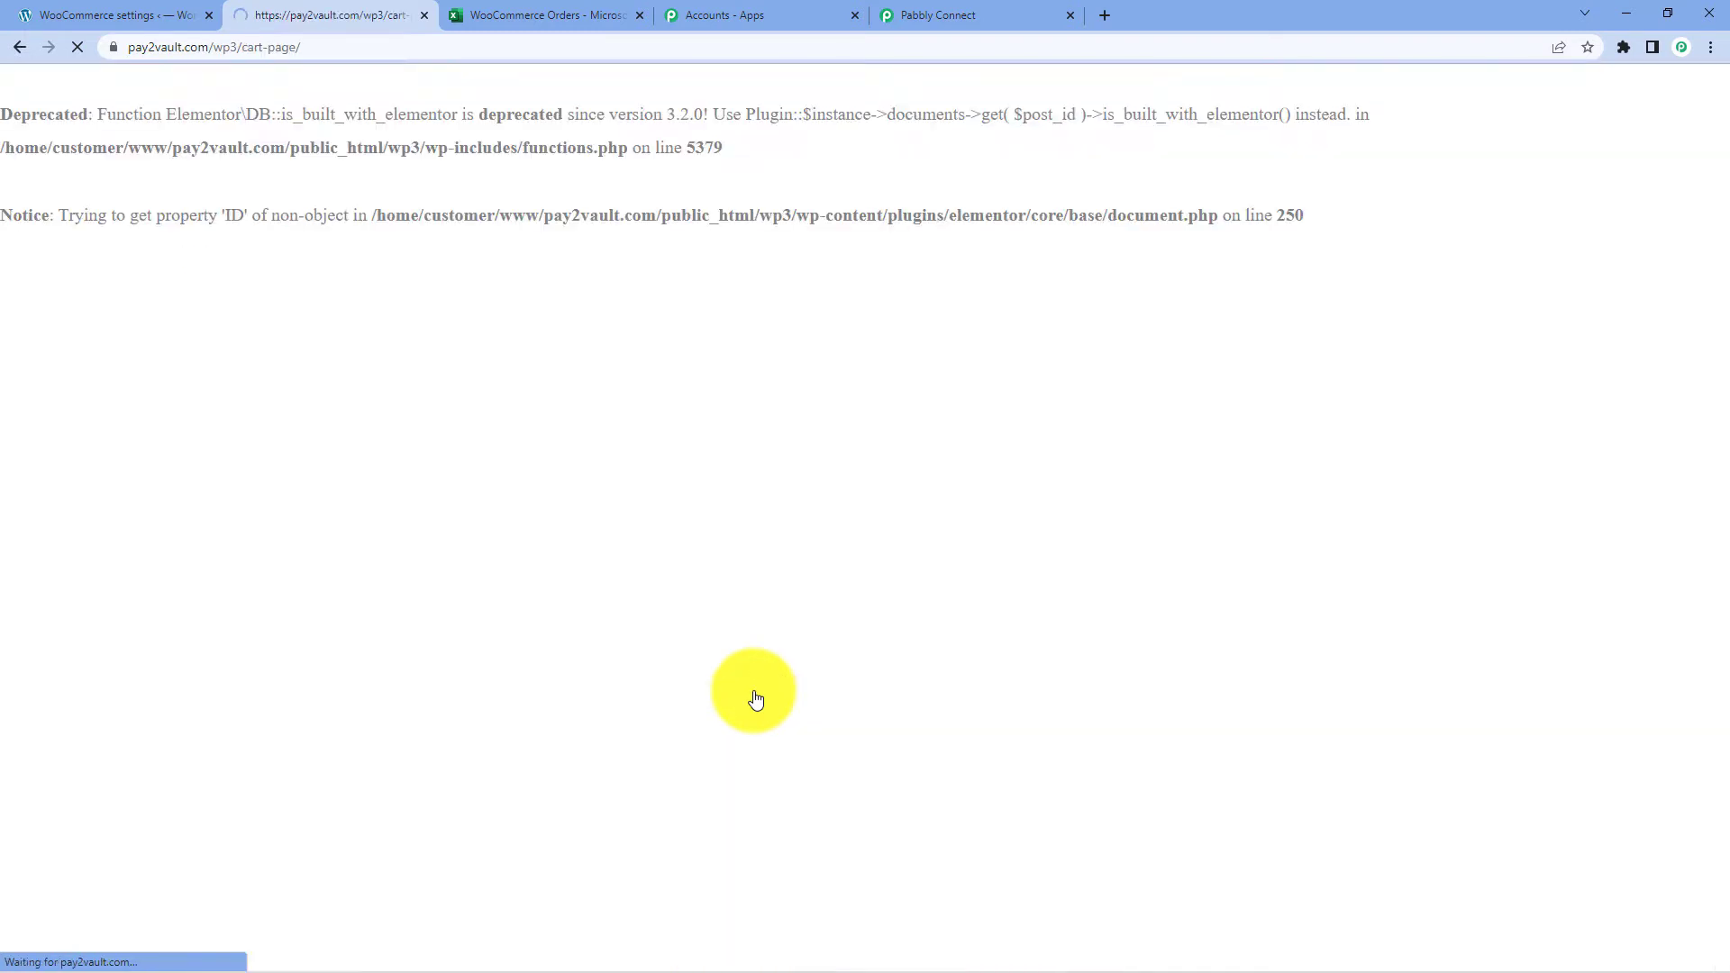
{"action": "scroll", "coordinate": [758, 565], "scroll_direction": "down", "scroll_amount": 3}
{"action": "scroll", "coordinate": [759, 566], "scroll_direction": "down", "scroll_amount": 2}
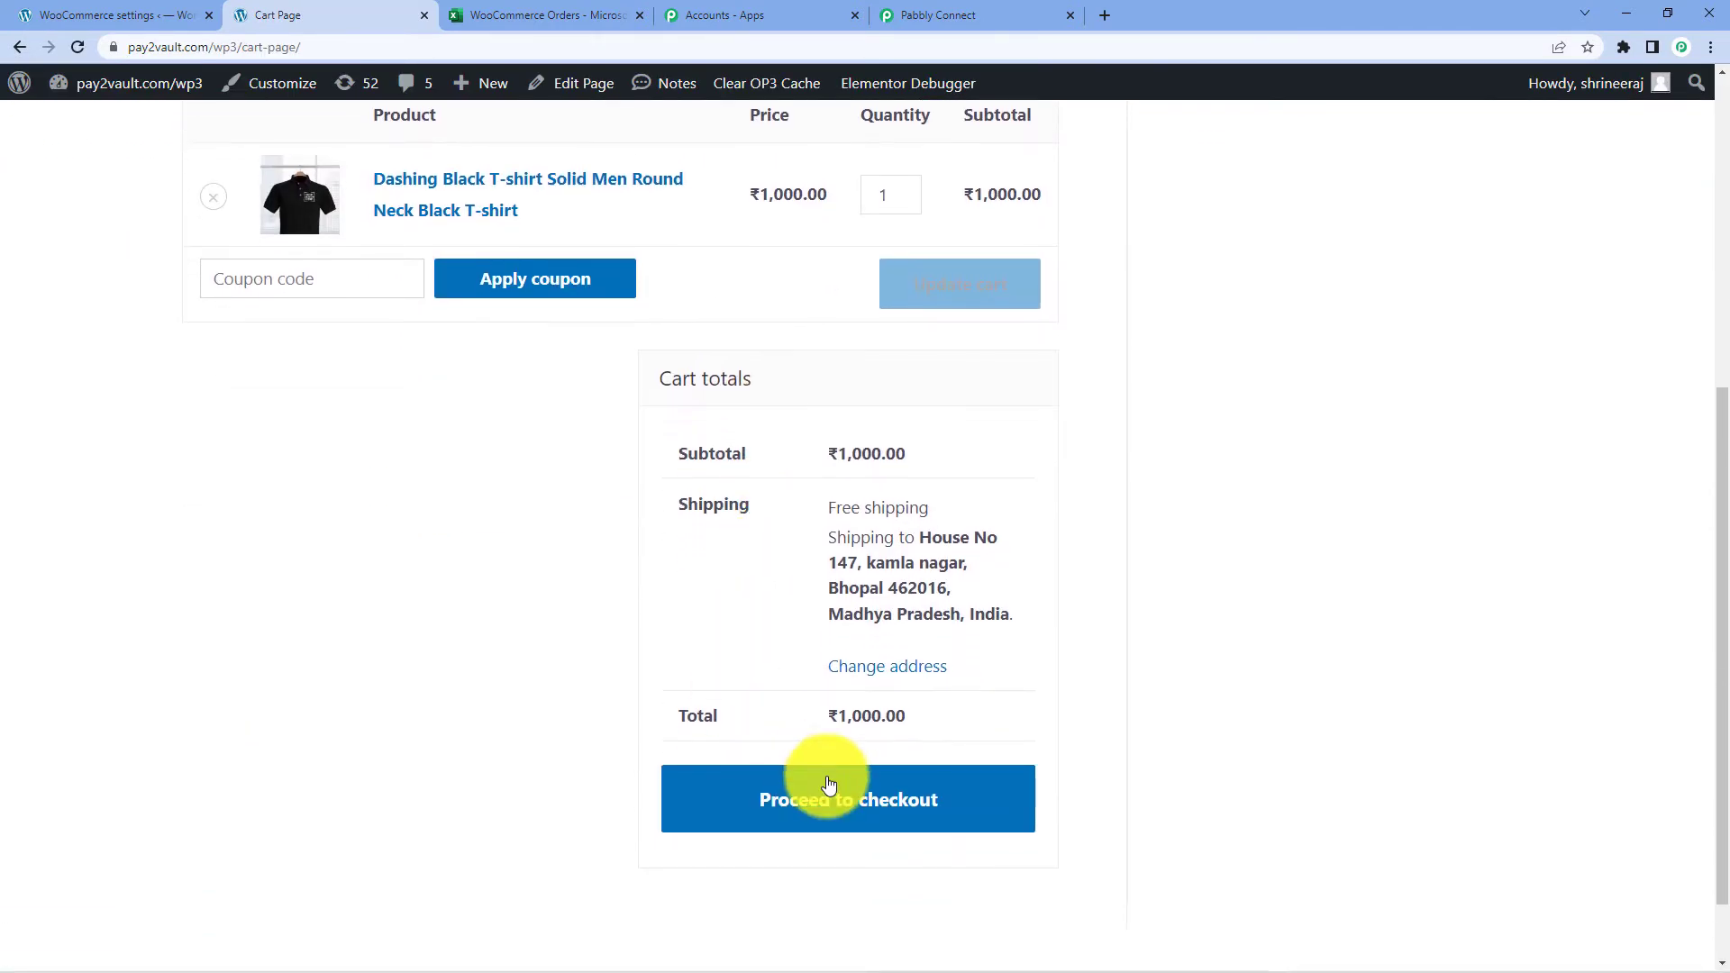
{"action": "left_click", "coordinate": [892, 799]}
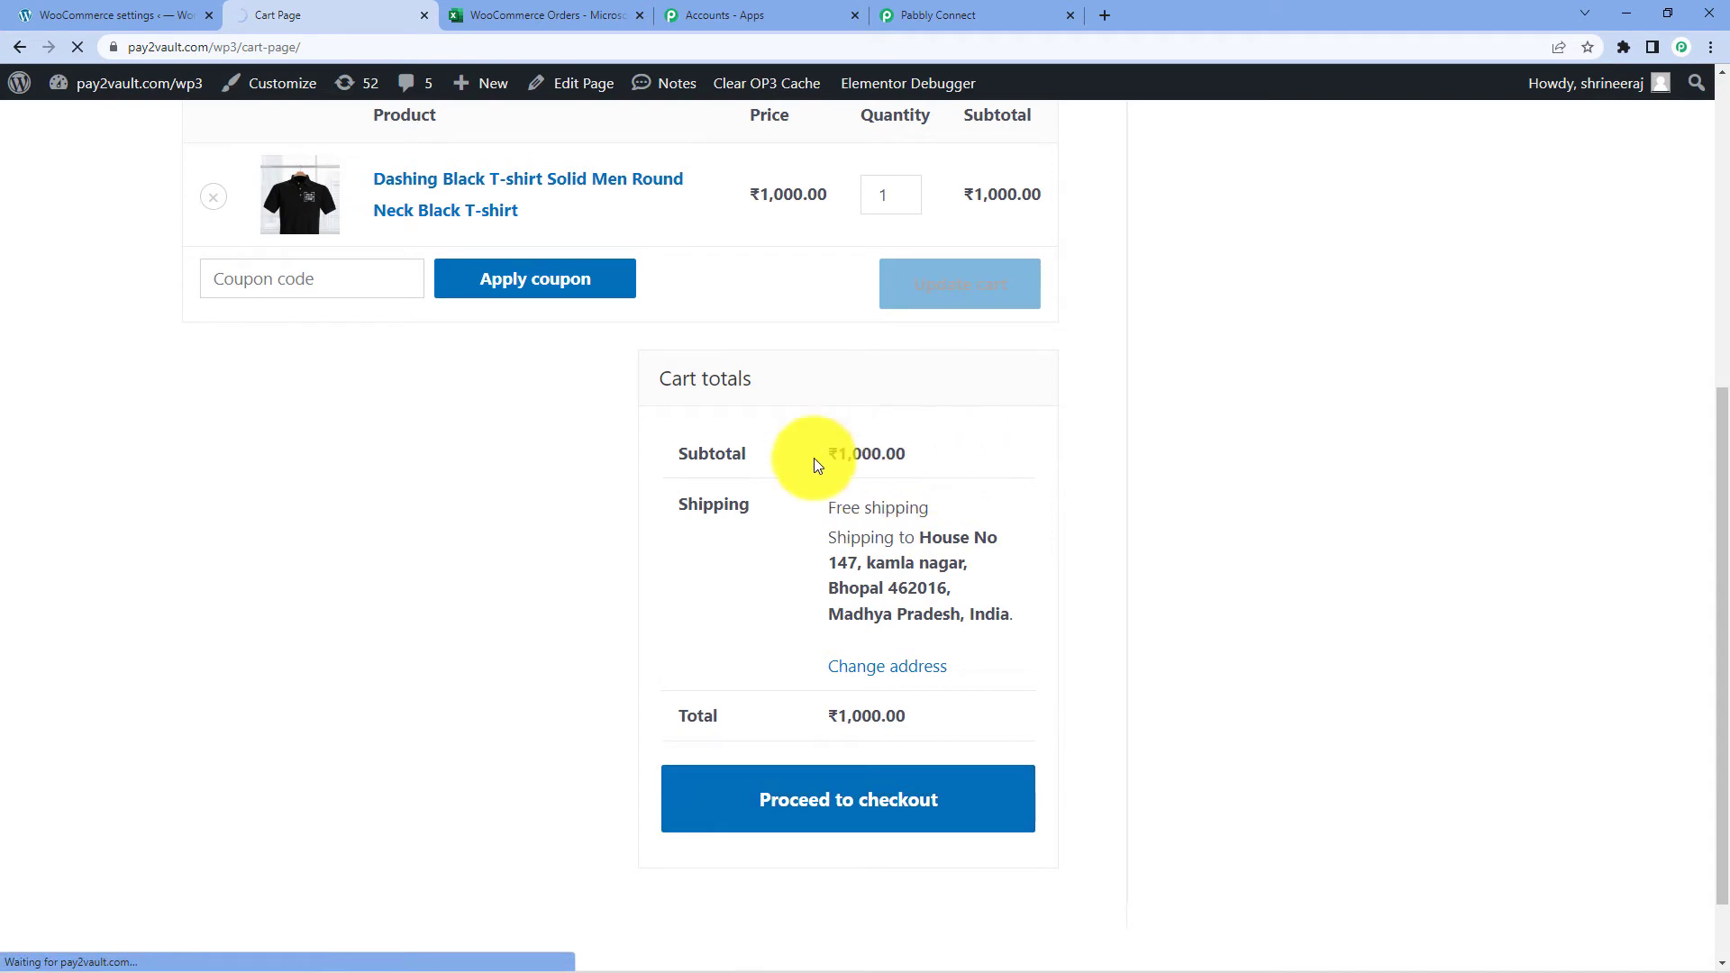
Check the prefilled billing name, email and phone, and place the cash-on-delivery test order
{"action": "scroll", "coordinate": [771, 571], "scroll_direction": "down", "scroll_amount": 3}
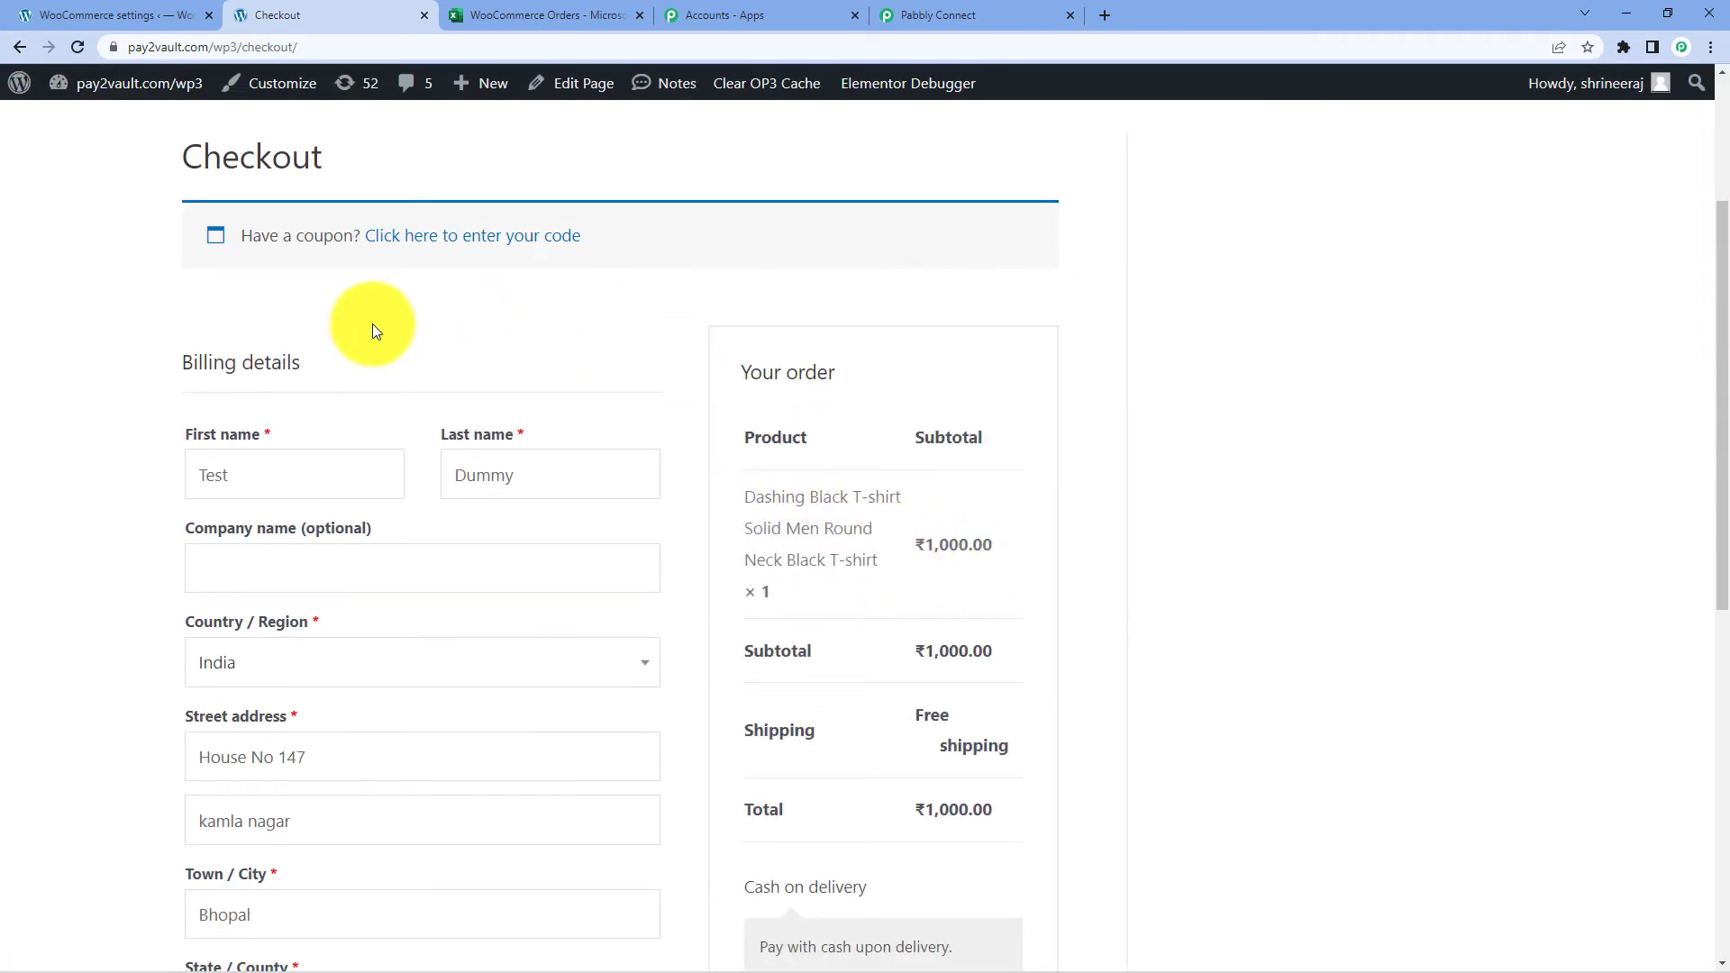
{"action": "scroll", "coordinate": [365, 329], "scroll_direction": "down", "scroll_amount": 1}
{"action": "left_click_drag", "start_coordinate": [317, 384], "coordinate": [170, 381]}
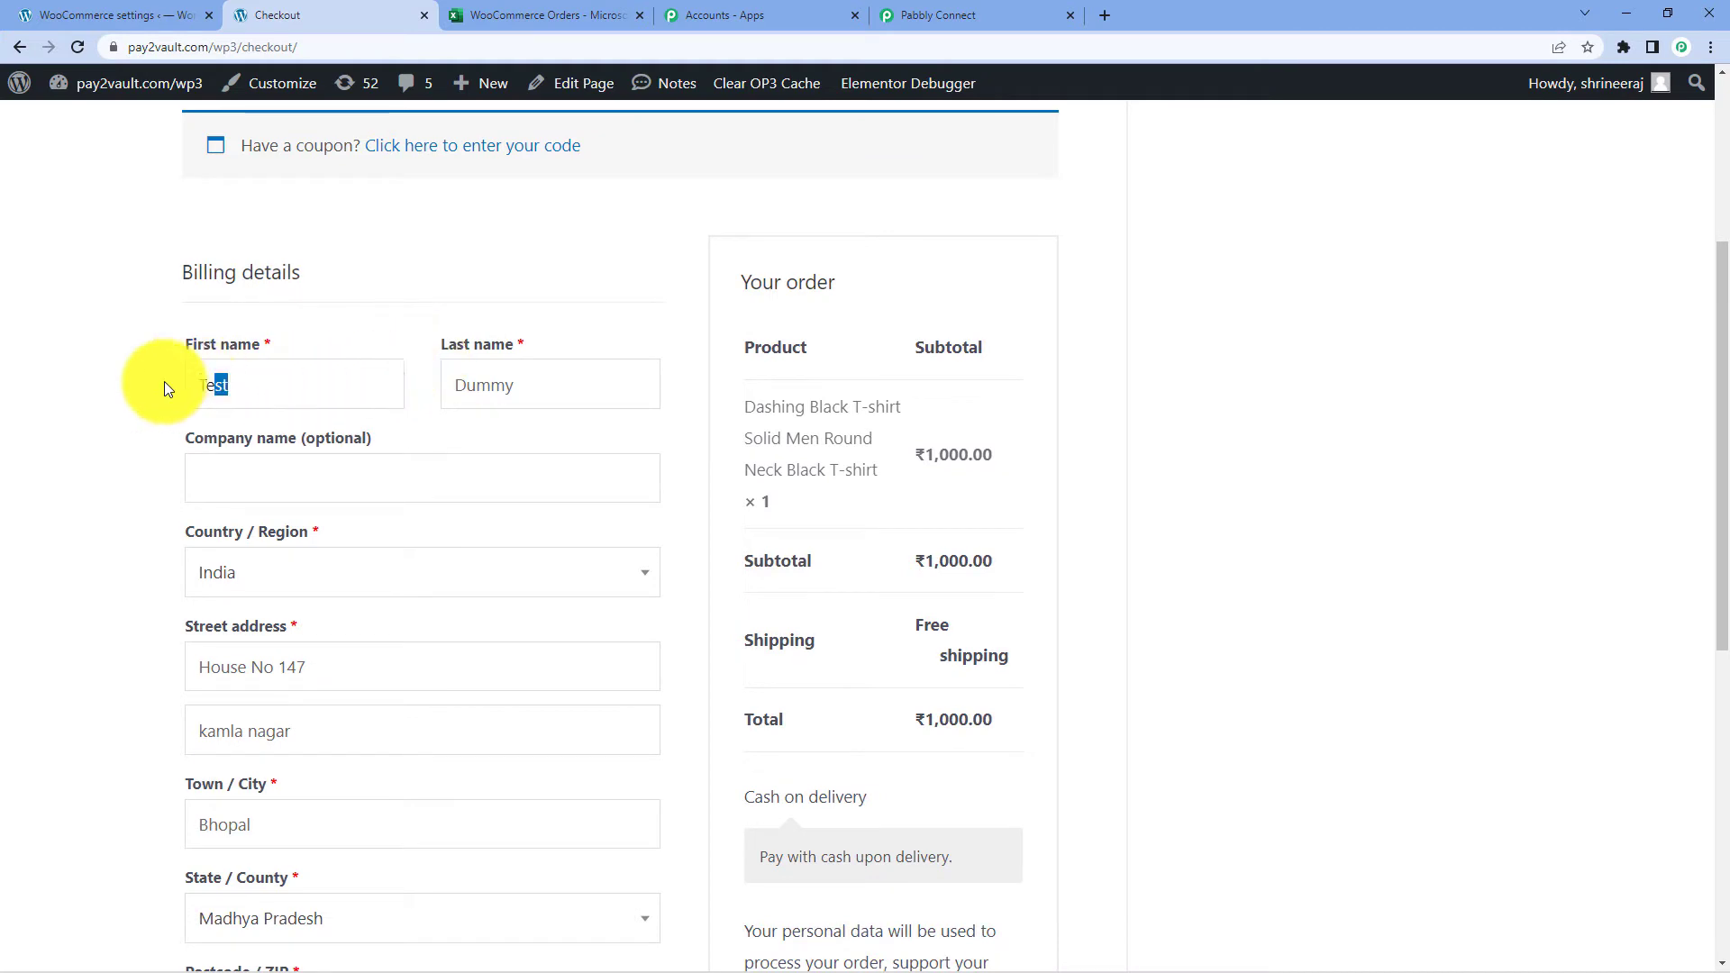
{"action": "left_click_drag", "start_coordinate": [596, 379], "coordinate": [425, 393]}
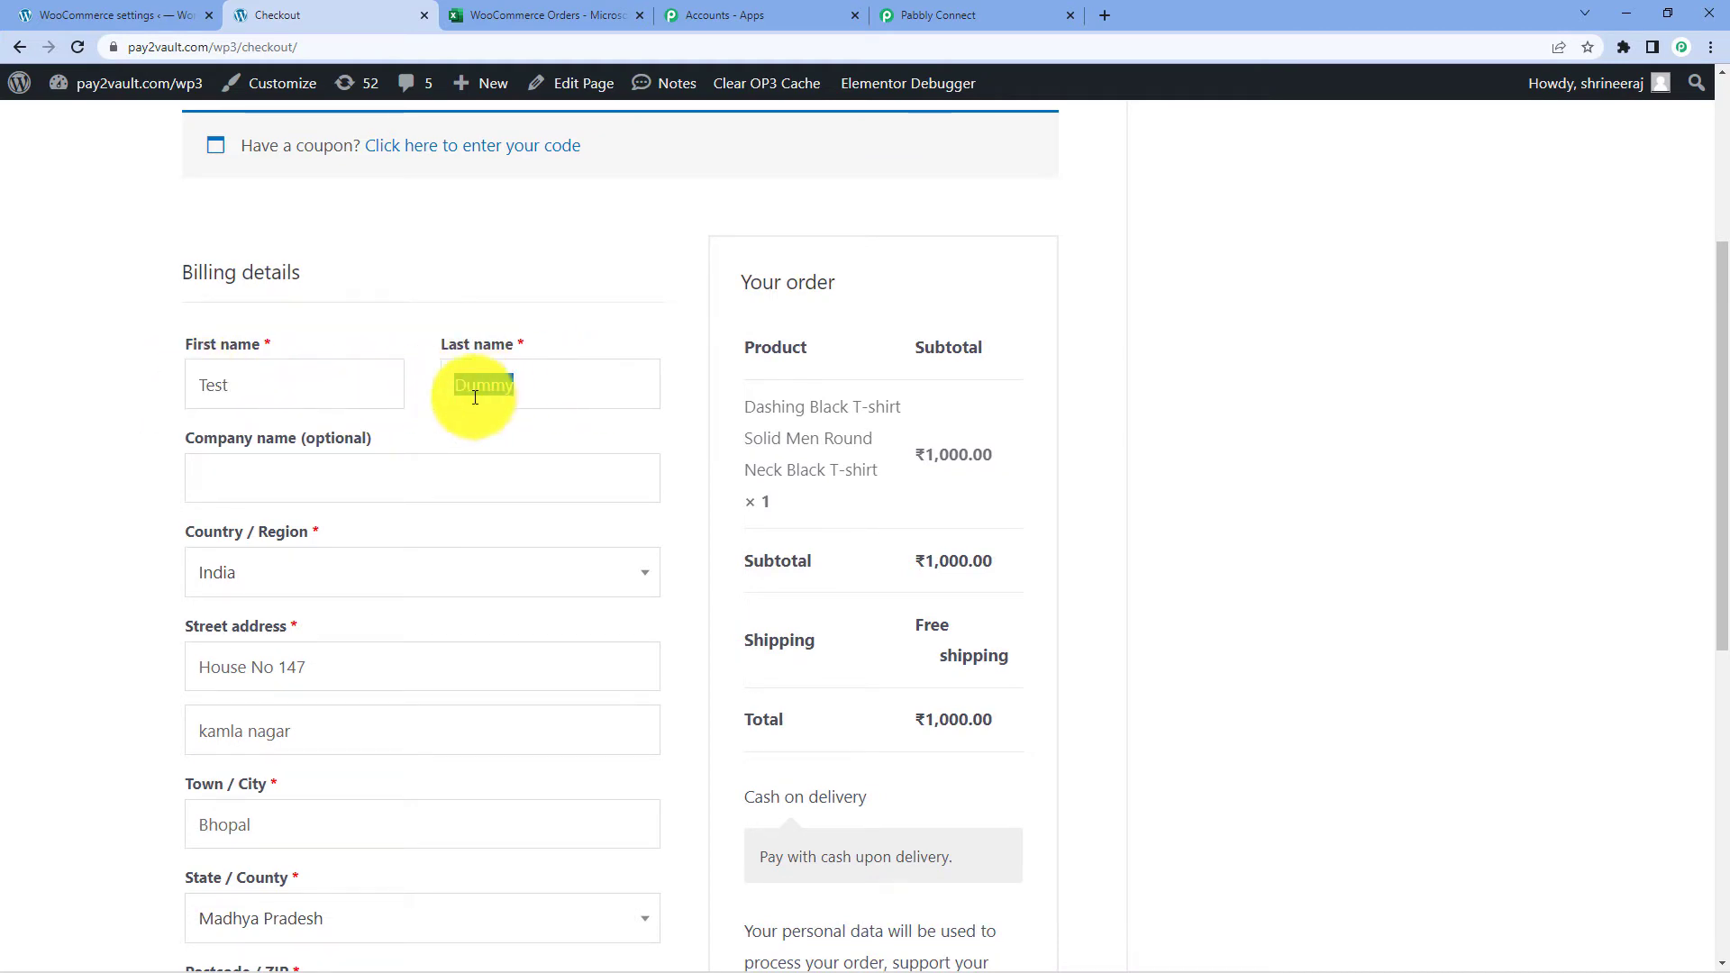
{"action": "scroll", "coordinate": [325, 424], "scroll_direction": "down", "scroll_amount": 6}
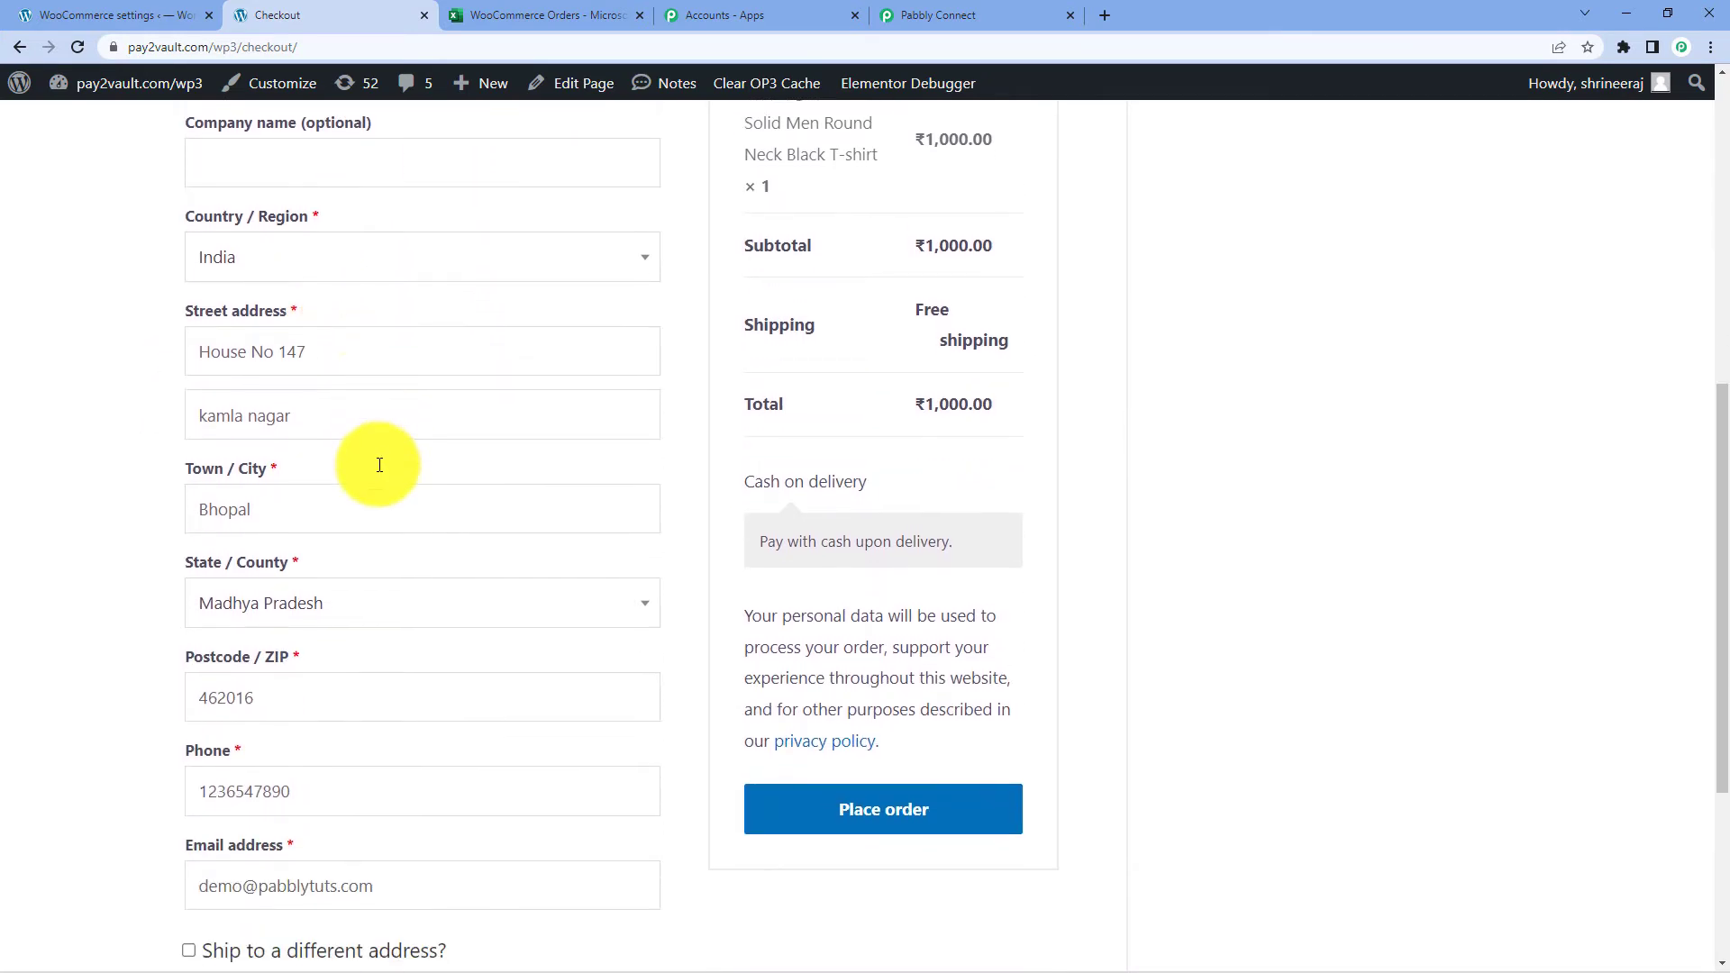
{"action": "scroll", "coordinate": [379, 464], "scroll_direction": "down", "scroll_amount": 1}
{"action": "left_click_drag", "start_coordinate": [370, 568], "coordinate": [193, 570]}
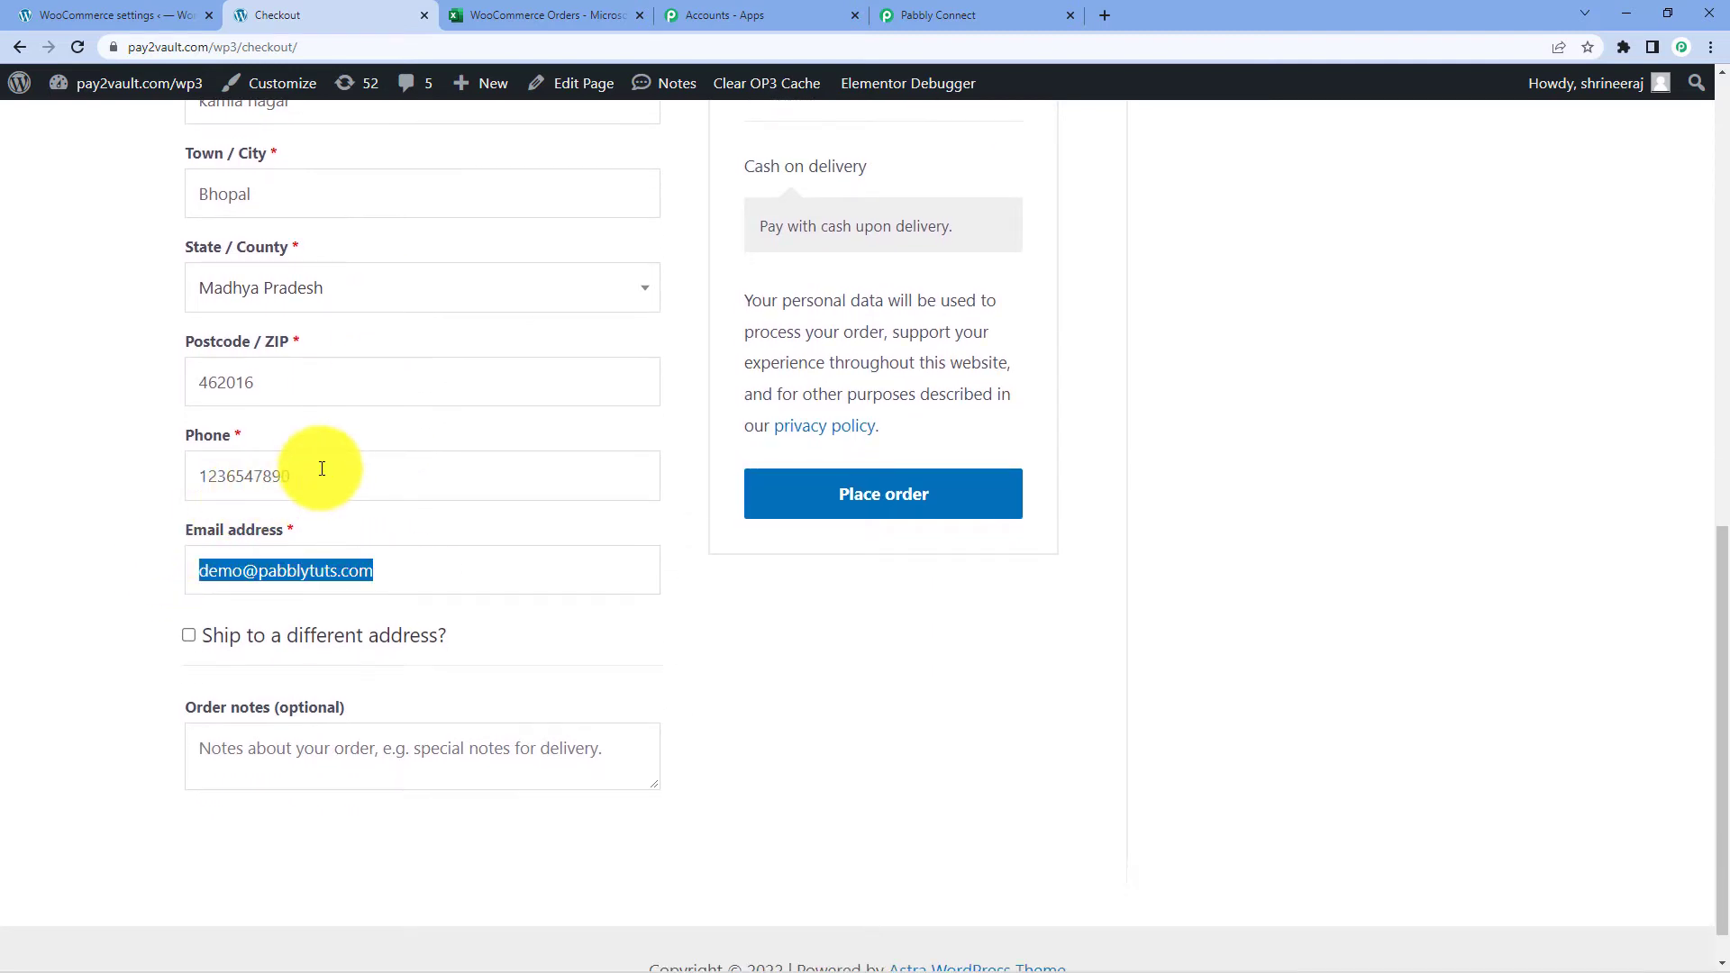
{"action": "left_click_drag", "start_coordinate": [309, 471], "coordinate": [124, 474]}
{"action": "left_click", "coordinate": [116, 465]}
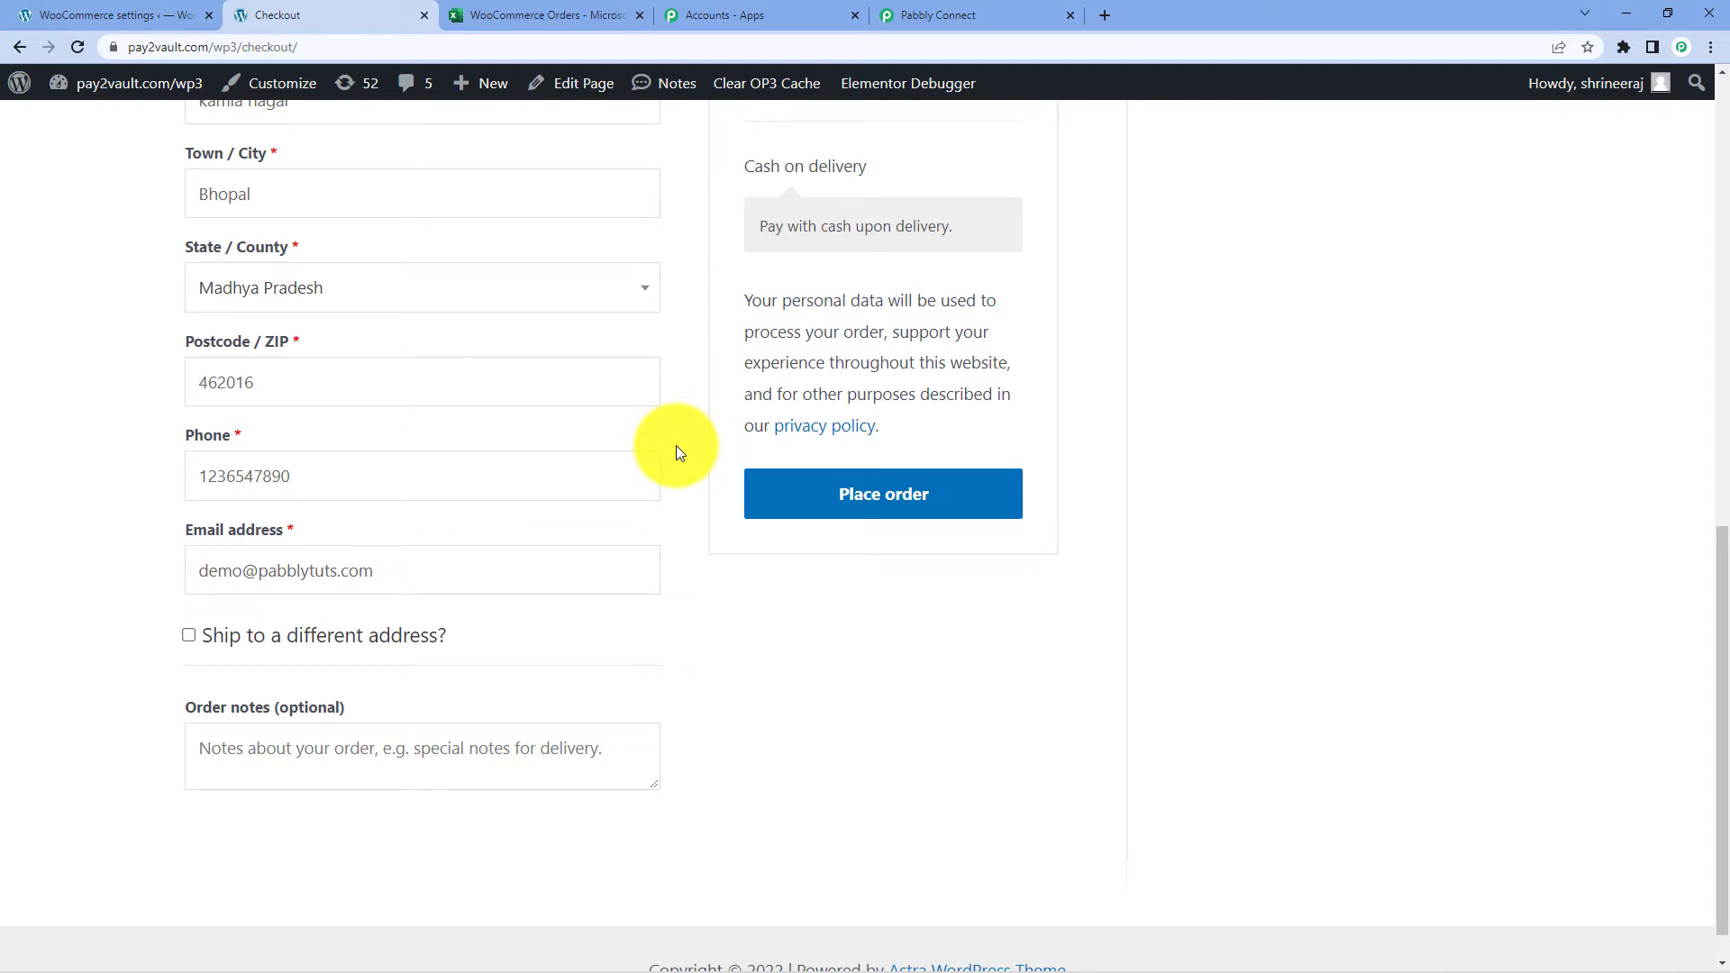
{"action": "left_click", "coordinate": [928, 501]}
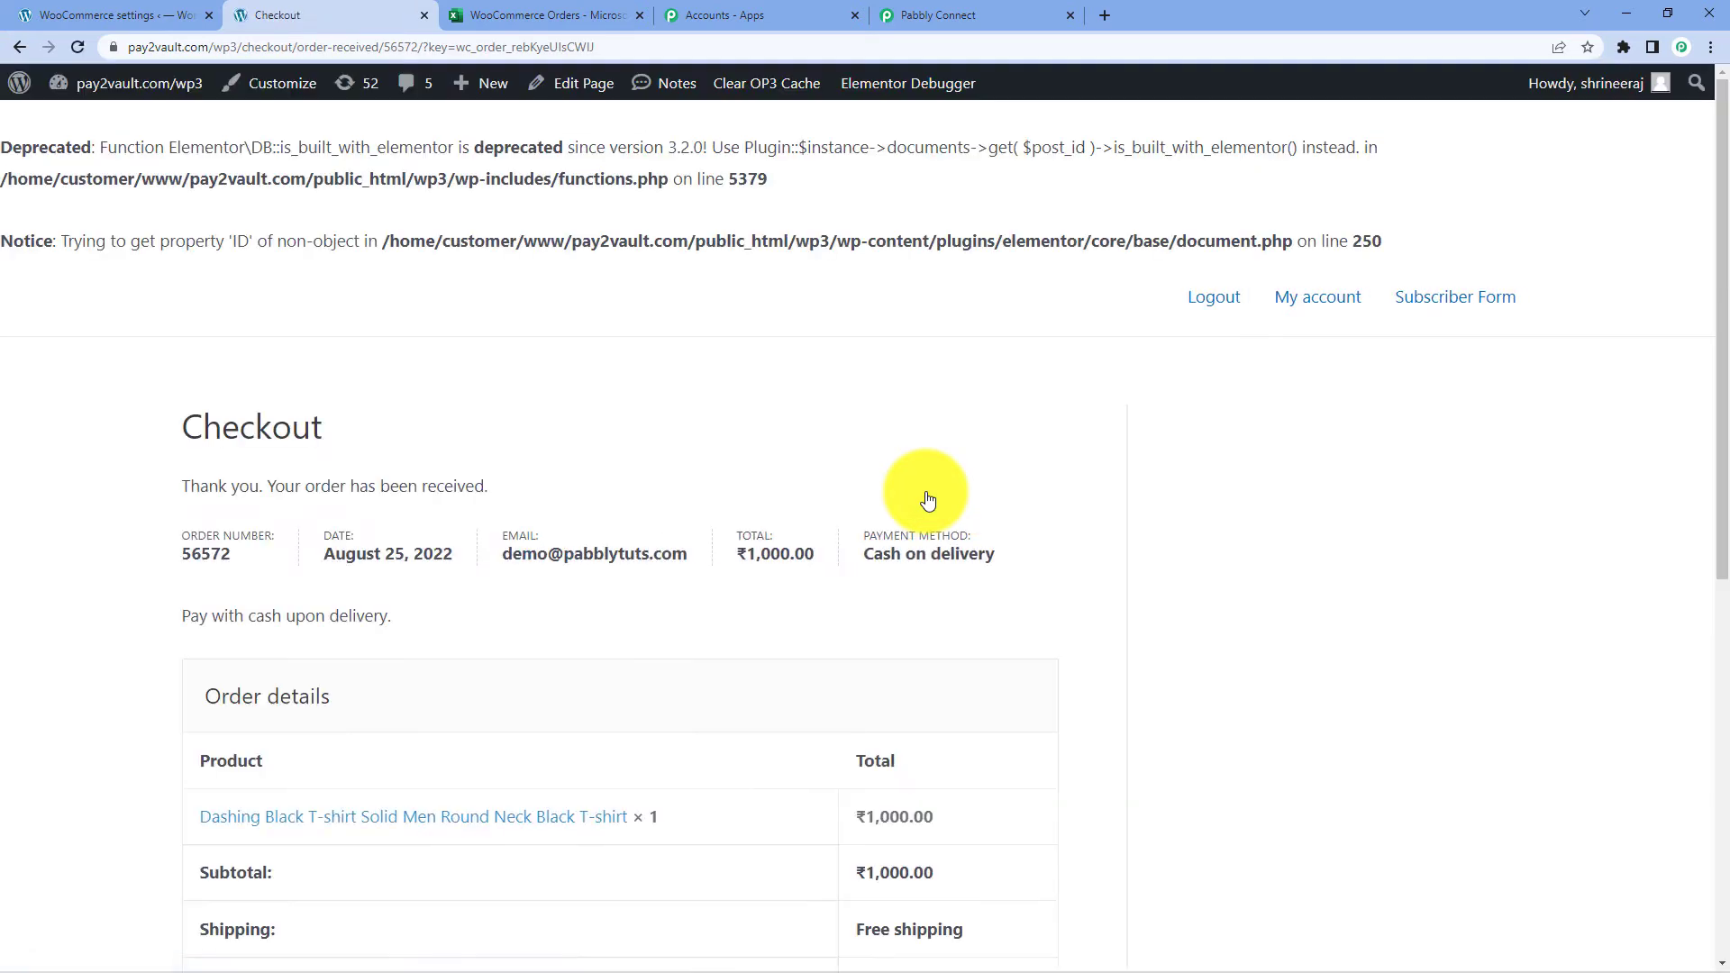
{"action": "scroll", "coordinate": [928, 499], "scroll_direction": "down", "scroll_amount": 2}
{"action": "scroll", "coordinate": [929, 498], "scroll_direction": "down", "scroll_amount": 1}
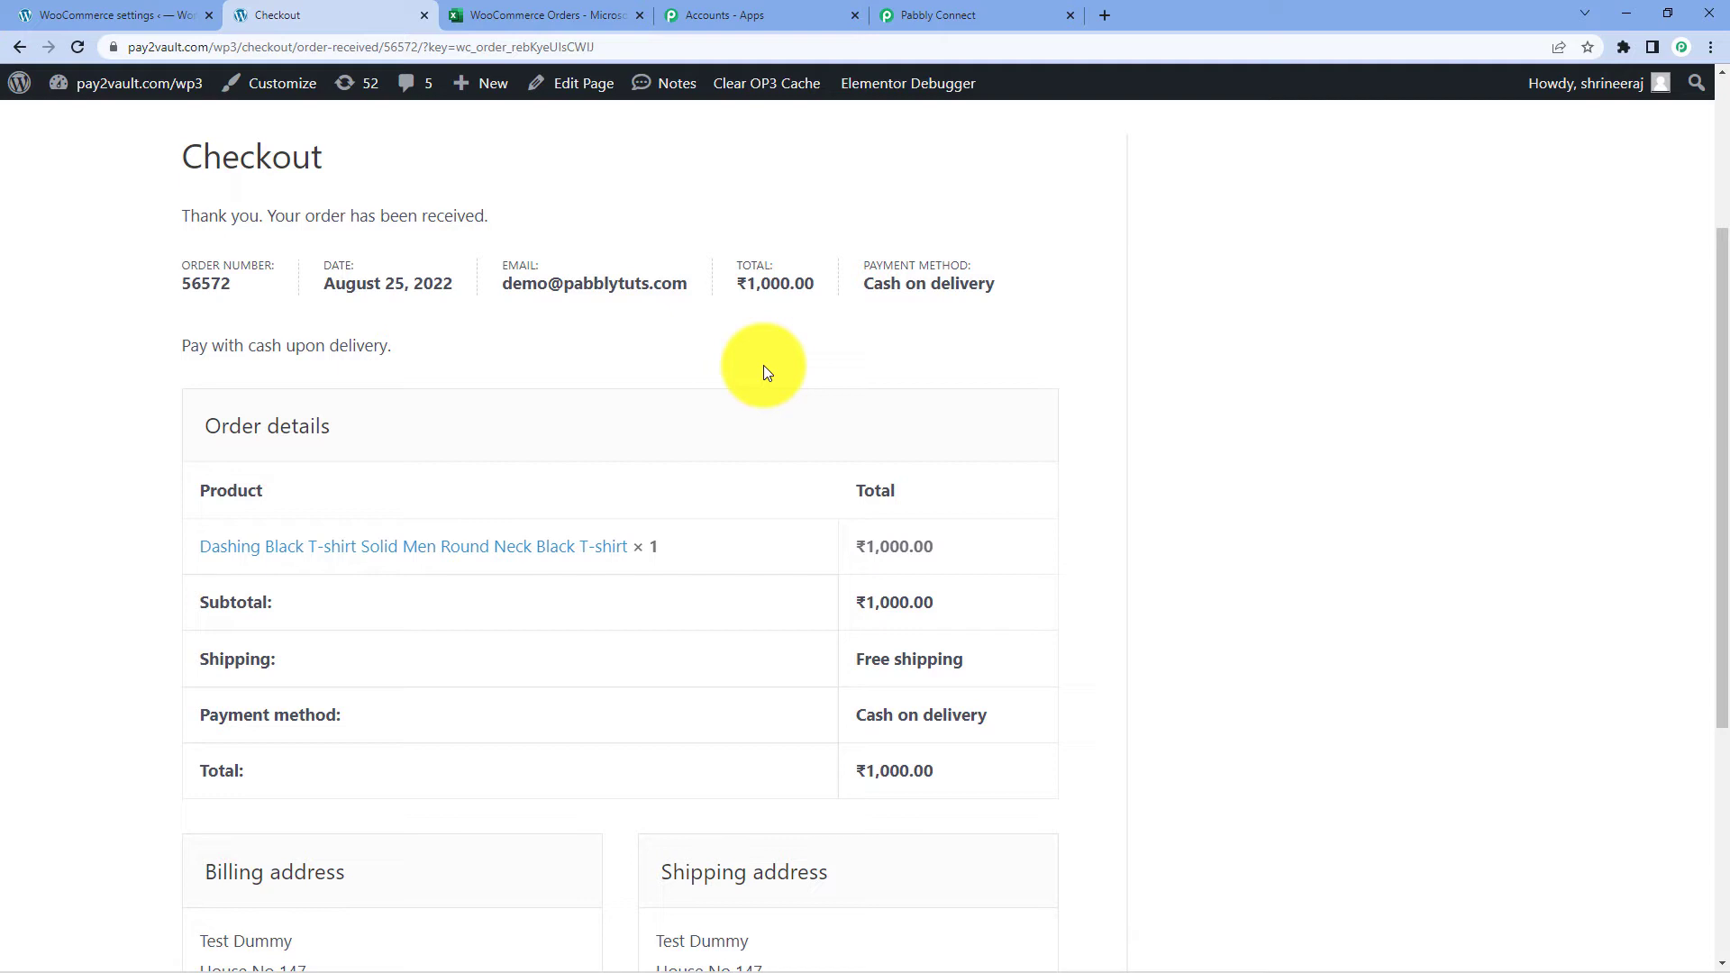
Switch to Pabbly Connect and examine the order ID, status and creation date in the captured webhook response
{"action": "left_click", "coordinate": [969, 14]}
{"action": "scroll", "coordinate": [814, 509], "scroll_direction": "down", "scroll_amount": 2}
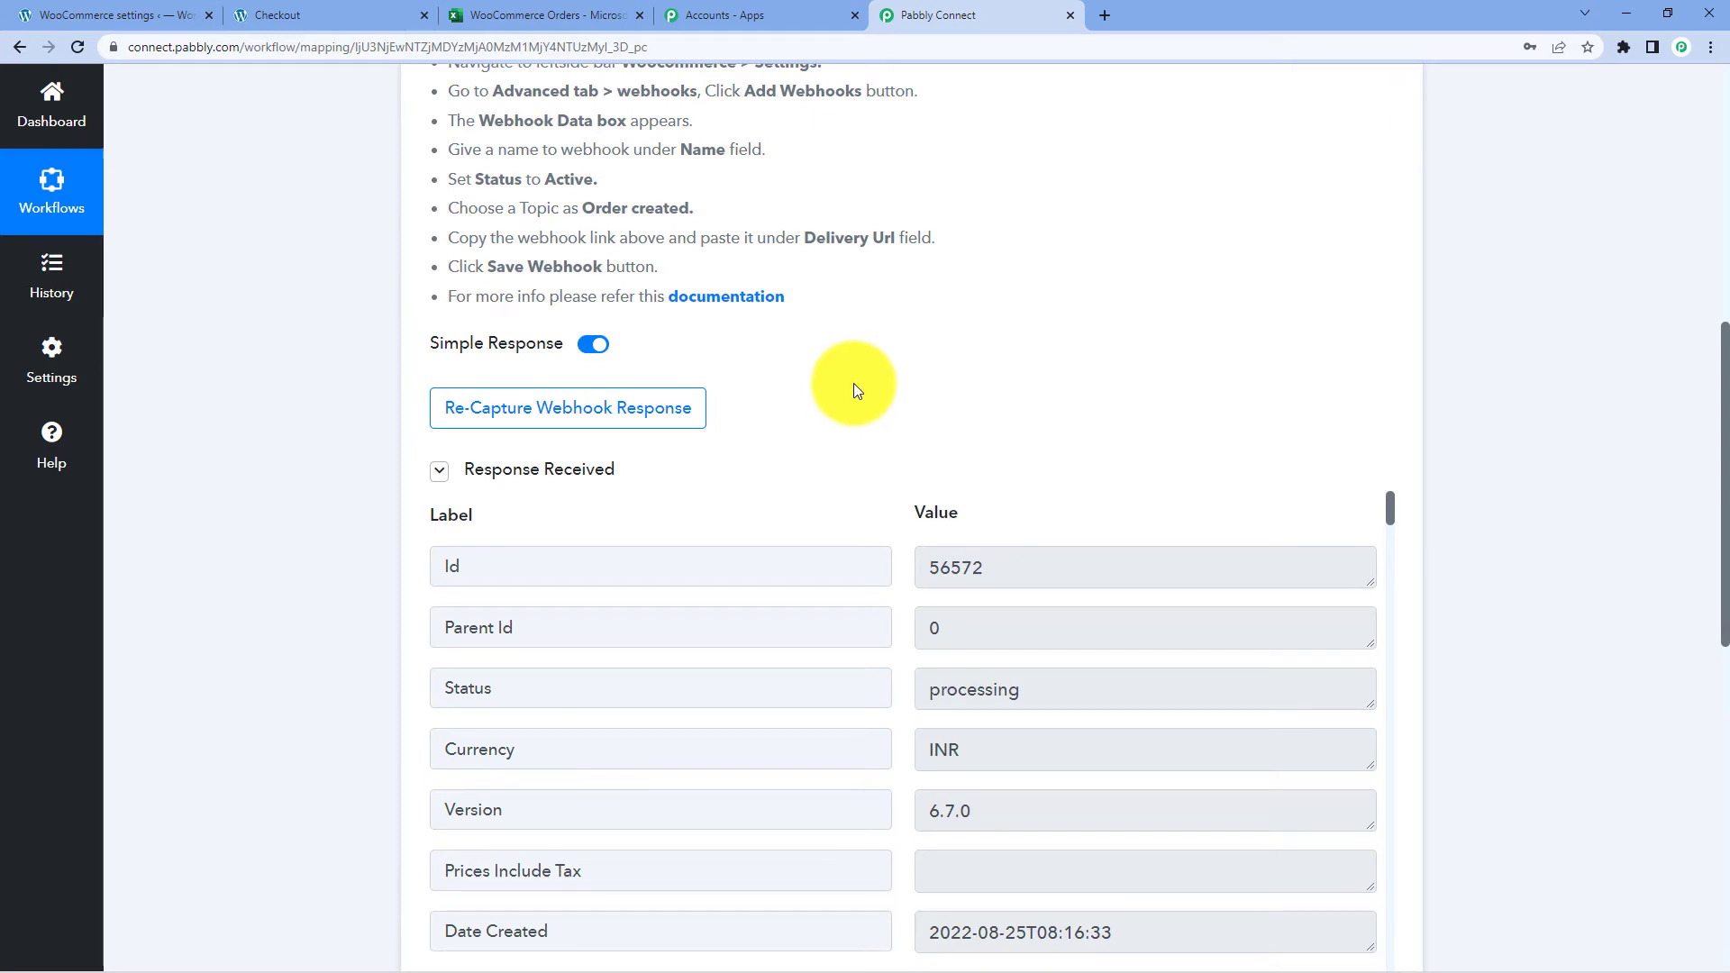
{"action": "scroll", "coordinate": [872, 427], "scroll_direction": "down", "scroll_amount": 2}
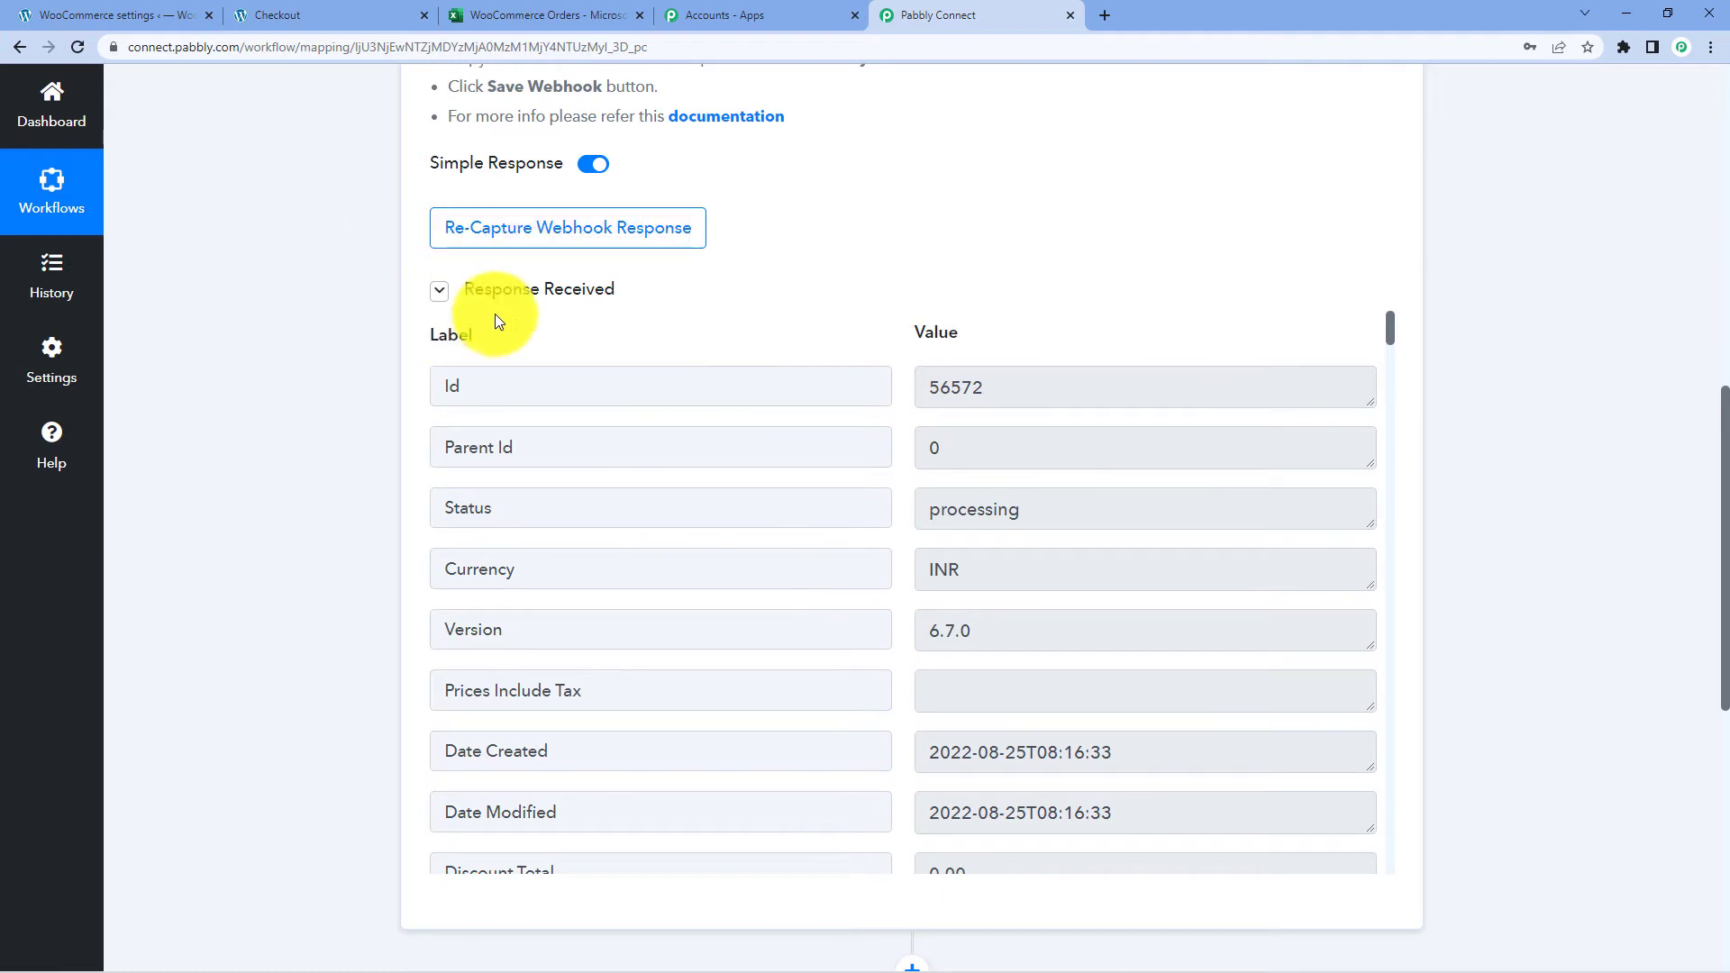
{"action": "scroll", "coordinate": [910, 283], "scroll_direction": "down", "scroll_amount": 1}
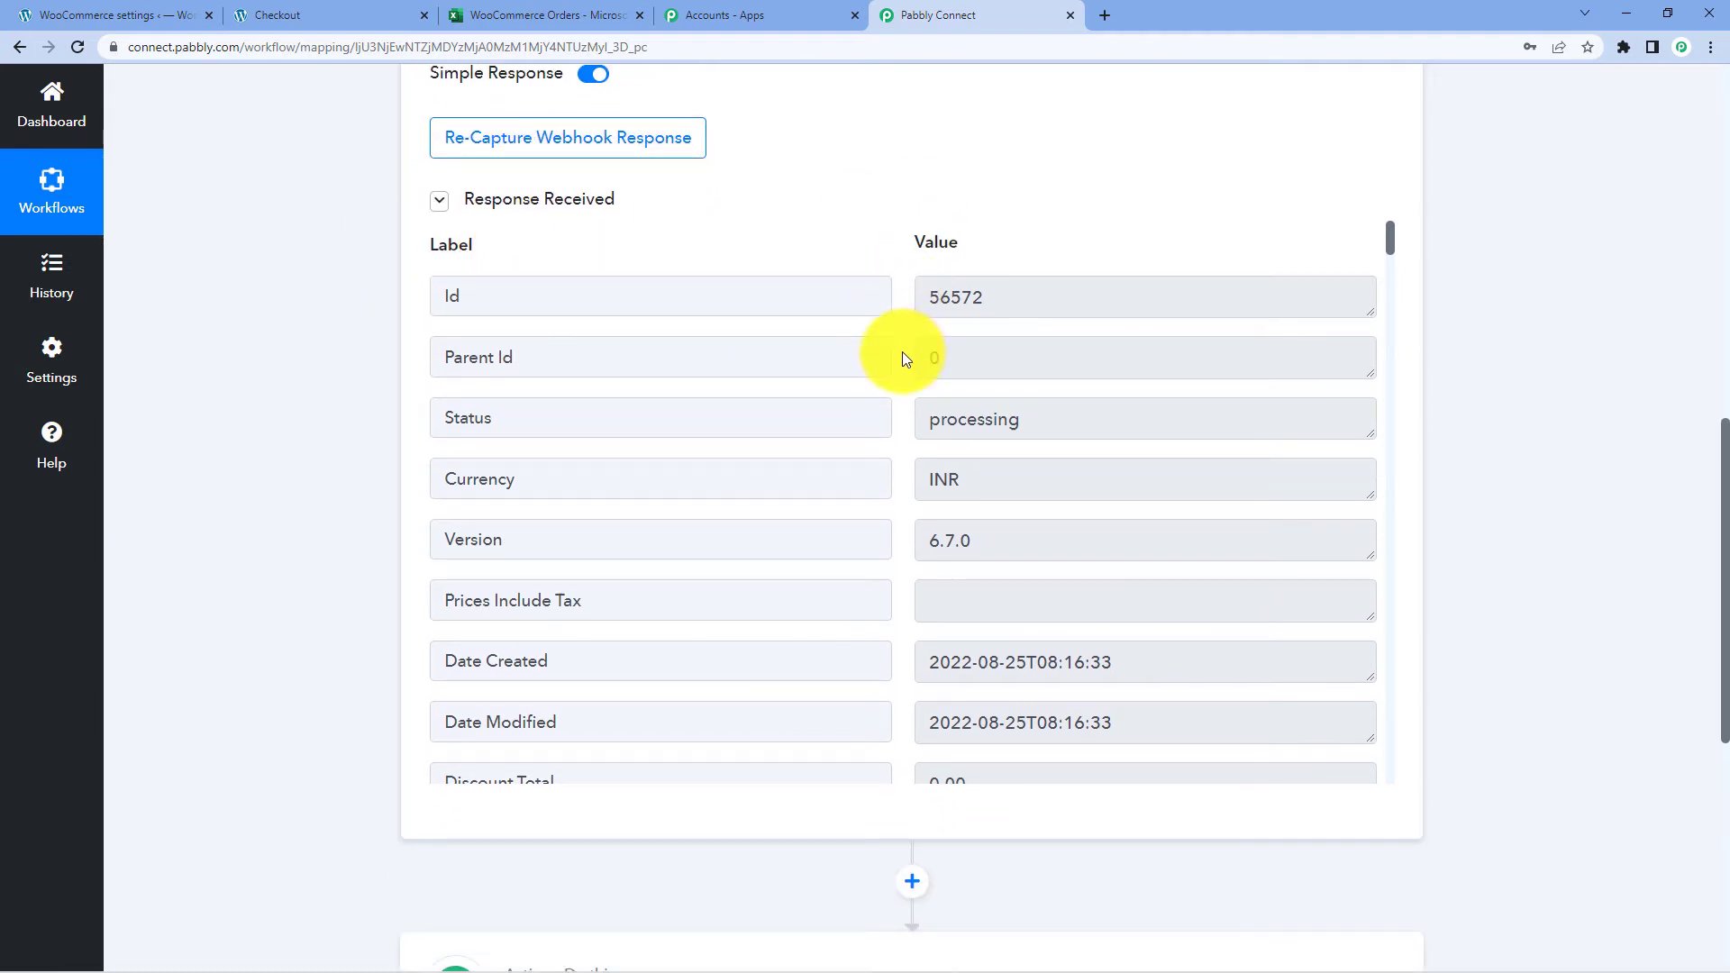
{"action": "scroll", "coordinate": [904, 358], "scroll_direction": "down", "scroll_amount": 1}
{"action": "scroll", "coordinate": [904, 358], "scroll_direction": "up", "scroll_amount": 1}
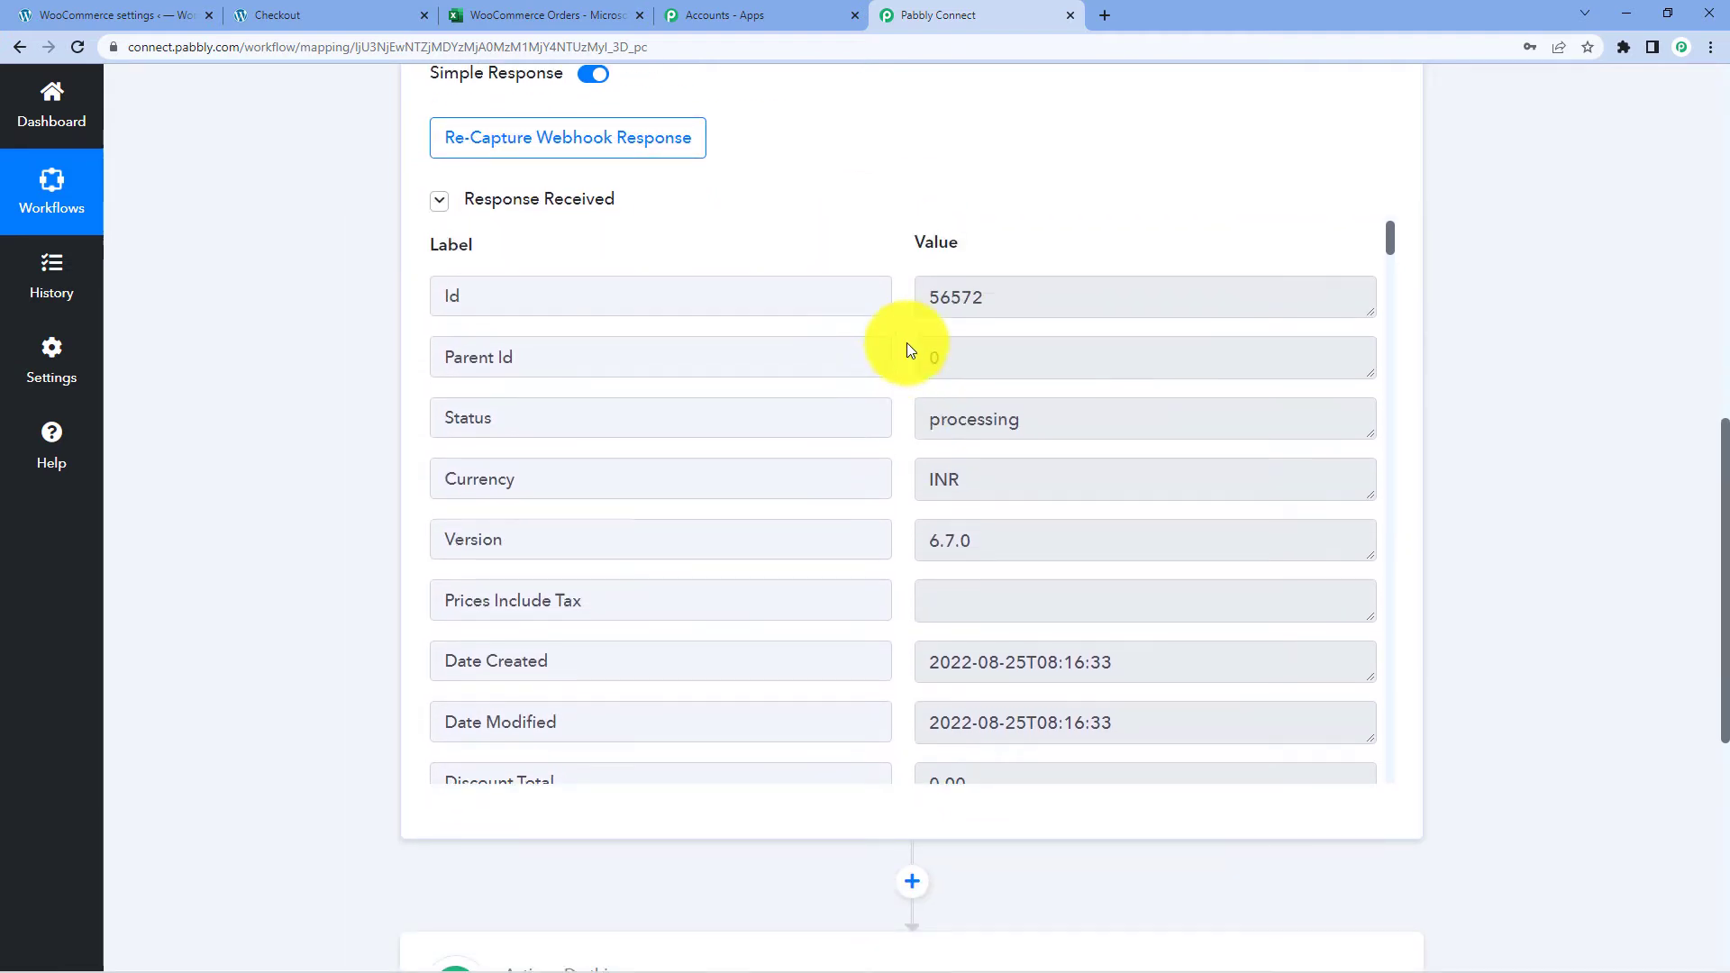
{"action": "double_click", "coordinate": [1030, 298]}
{"action": "left_click", "coordinate": [919, 421]}
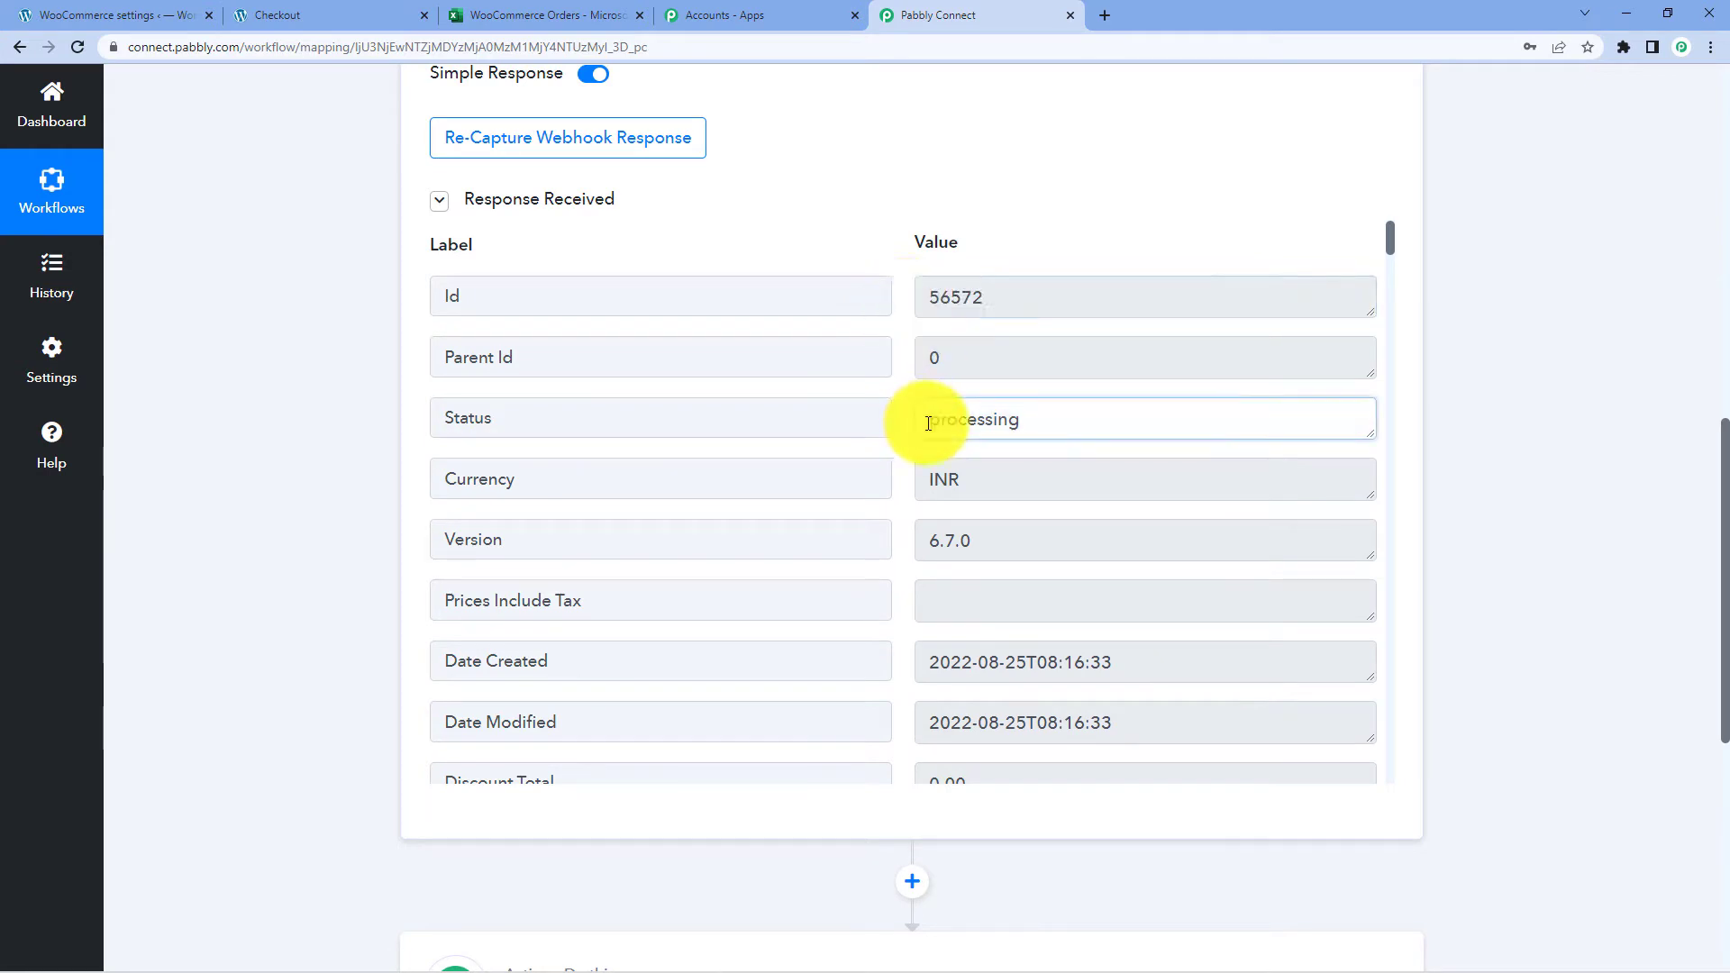
{"action": "left_click_drag", "start_coordinate": [1080, 423], "coordinate": [912, 422]}
{"action": "scroll", "coordinate": [910, 422], "scroll_direction": "down", "scroll_amount": 3}
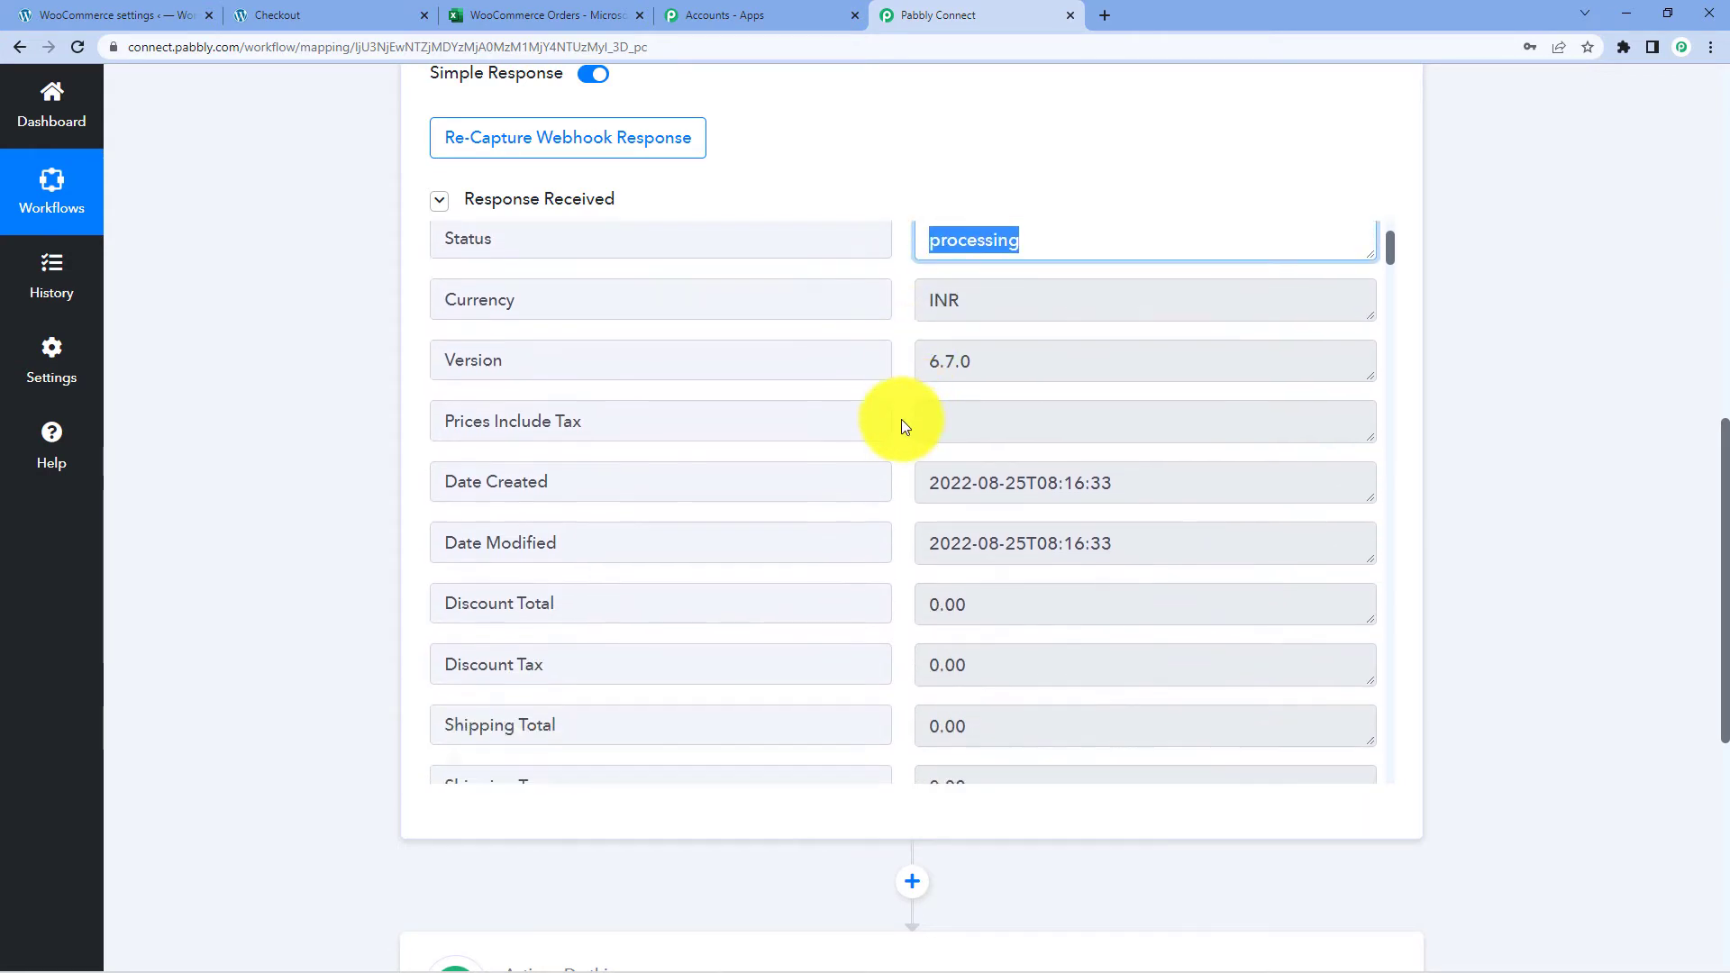
{"action": "scroll", "coordinate": [900, 417], "scroll_direction": "down", "scroll_amount": 1}
{"action": "left_click", "coordinate": [1035, 394]}
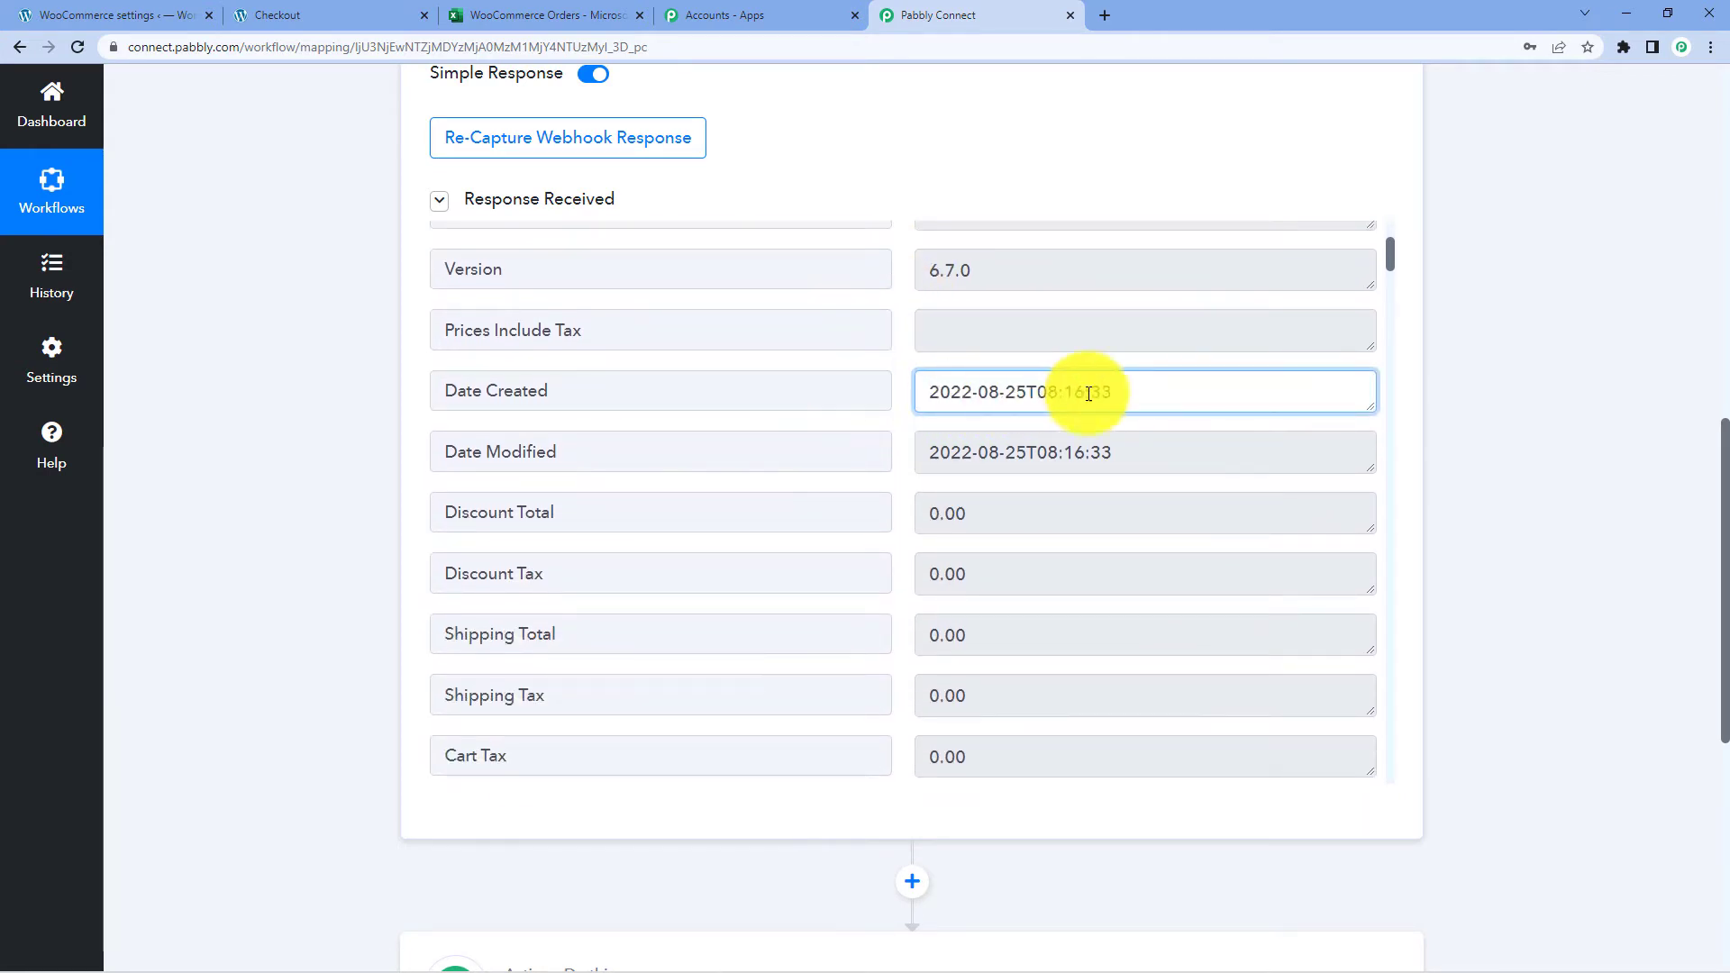
{"action": "left_click_drag", "start_coordinate": [1117, 392], "coordinate": [914, 387]}
{"action": "left_click", "coordinate": [905, 394]}
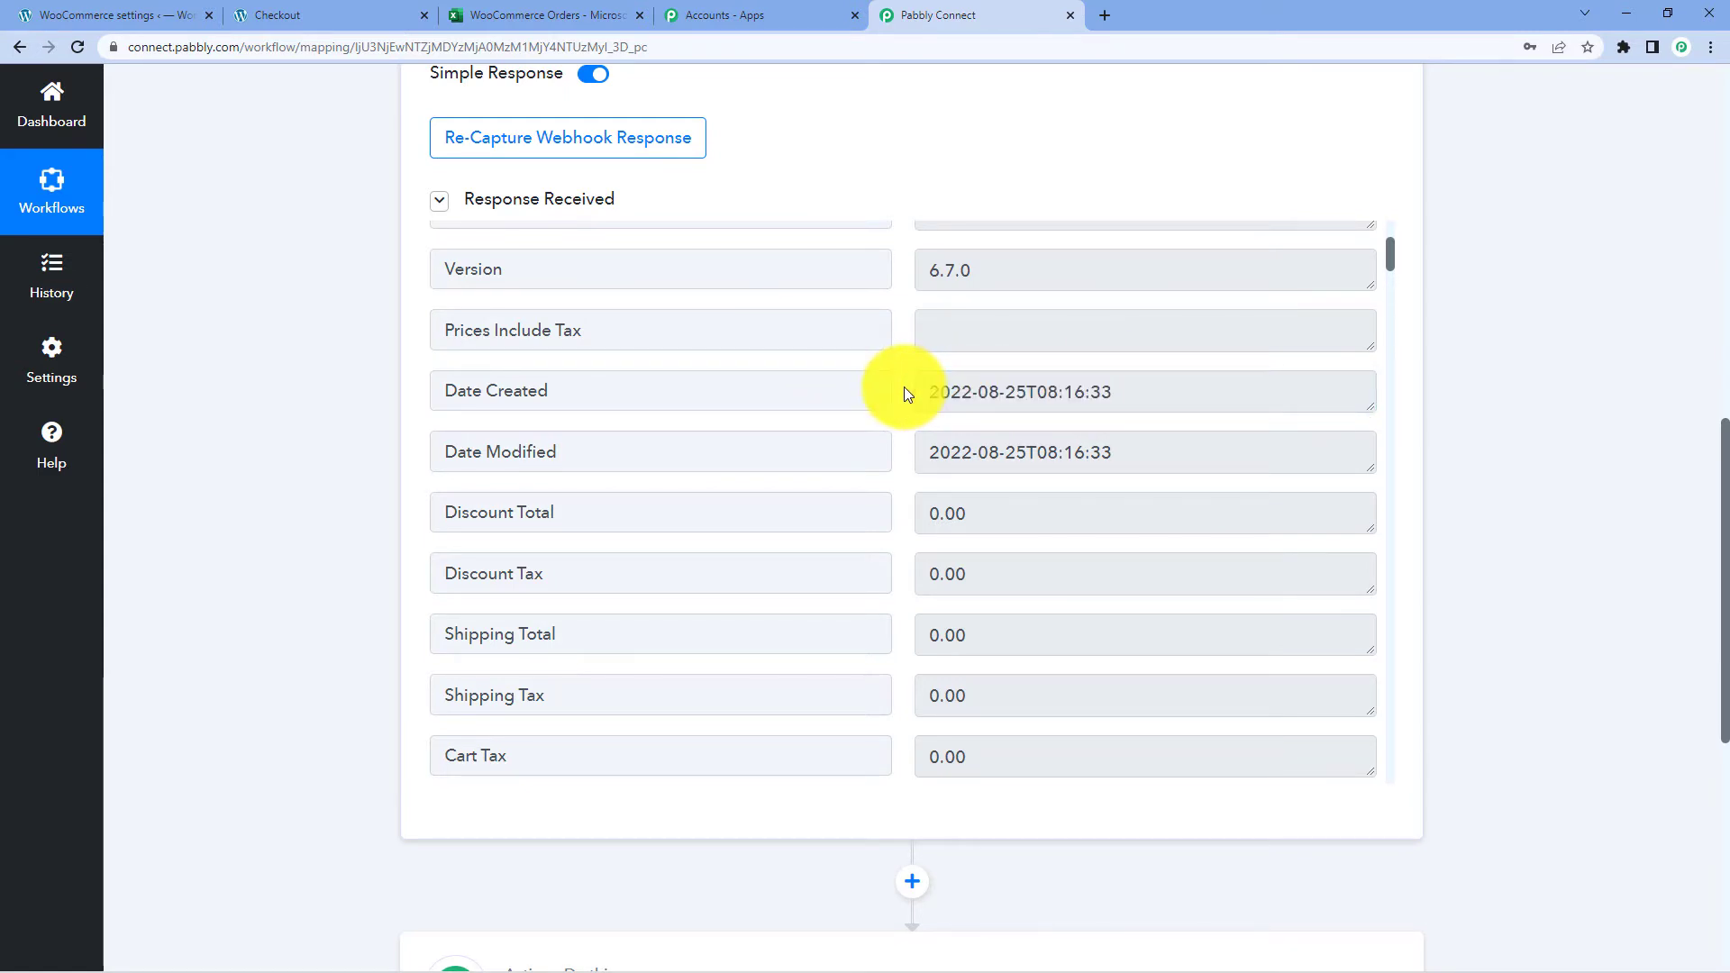
Examine the order total and the billing name, email and phone in the captured webhook response
{"action": "scroll", "coordinate": [904, 393], "scroll_direction": "down", "scroll_amount": 5}
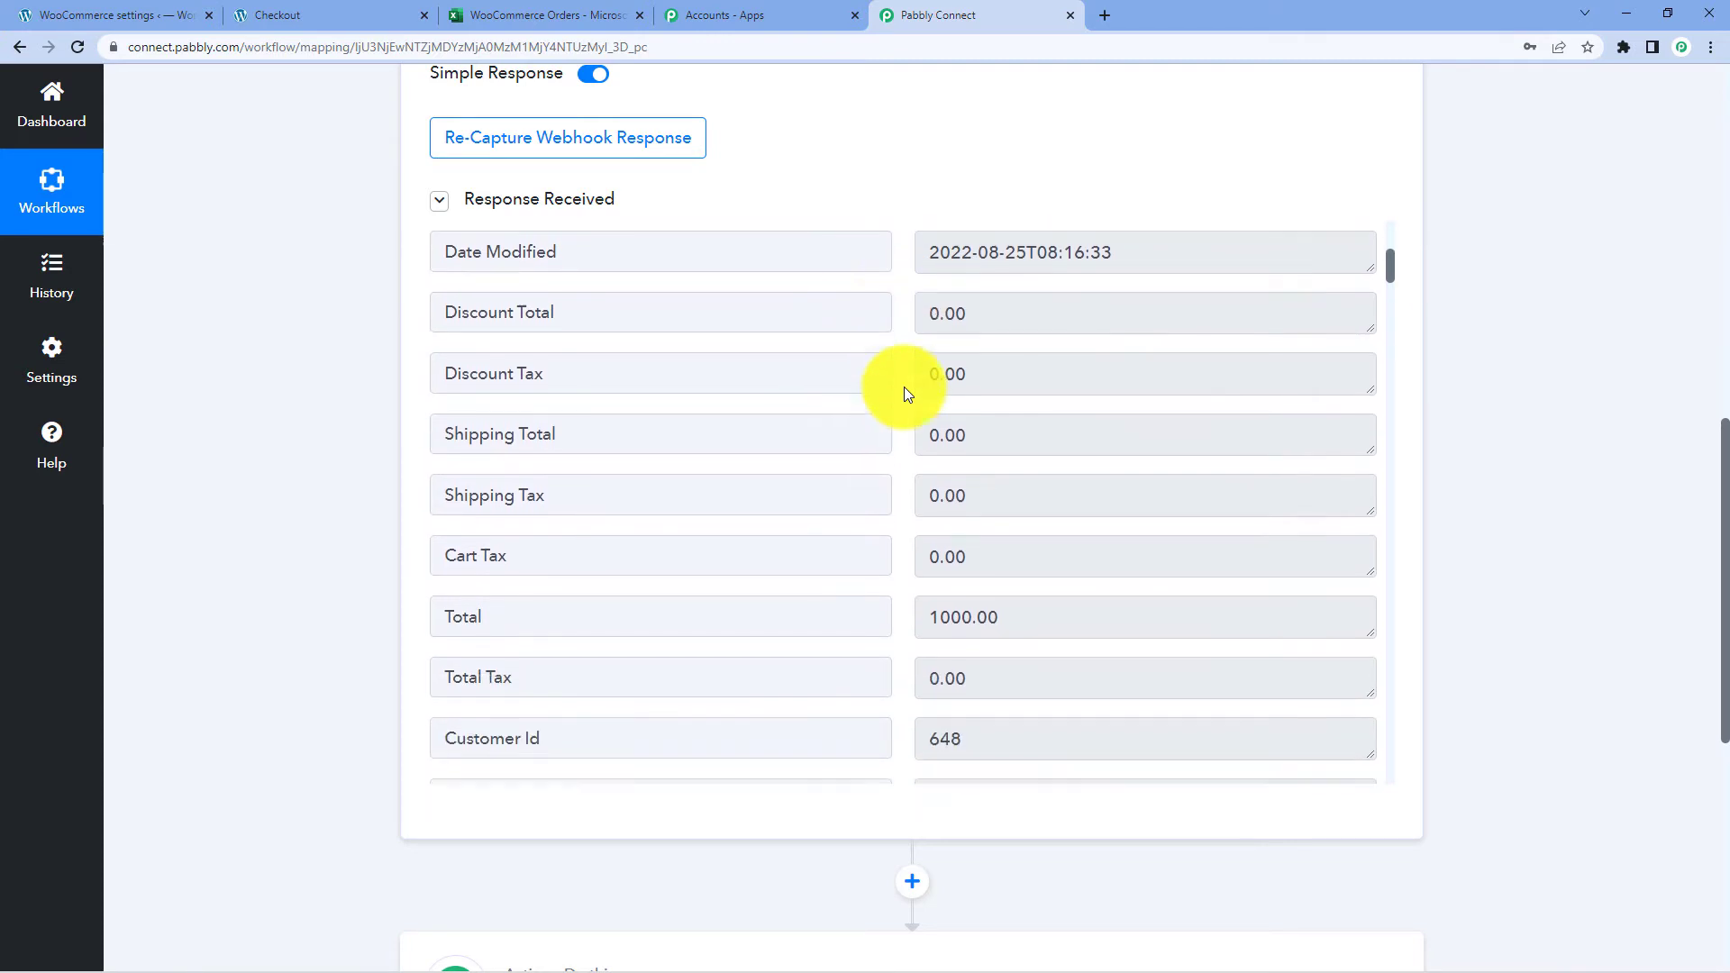
{"action": "scroll", "coordinate": [900, 359], "scroll_direction": "down", "scroll_amount": 1}
{"action": "left_click_drag", "start_coordinate": [1012, 279], "coordinate": [894, 274]}
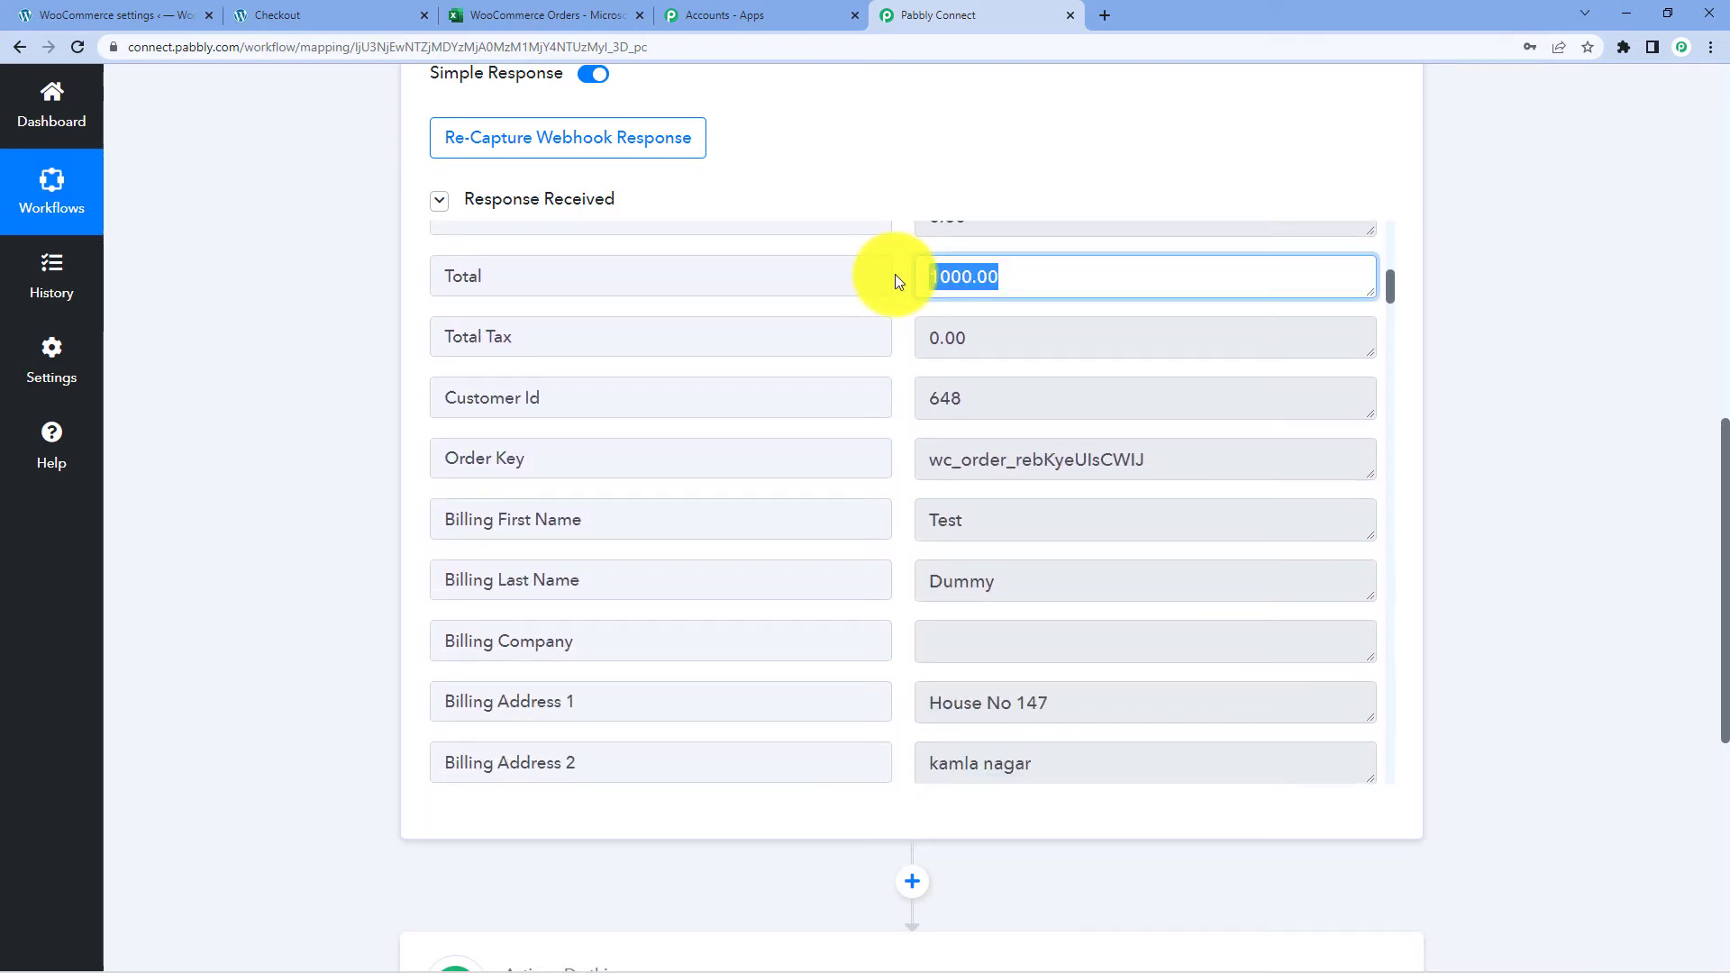
{"action": "left_click", "coordinate": [896, 274]}
{"action": "scroll", "coordinate": [895, 274], "scroll_direction": "down", "scroll_amount": 1}
{"action": "scroll", "coordinate": [896, 274], "scroll_direction": "down", "scroll_amount": 2}
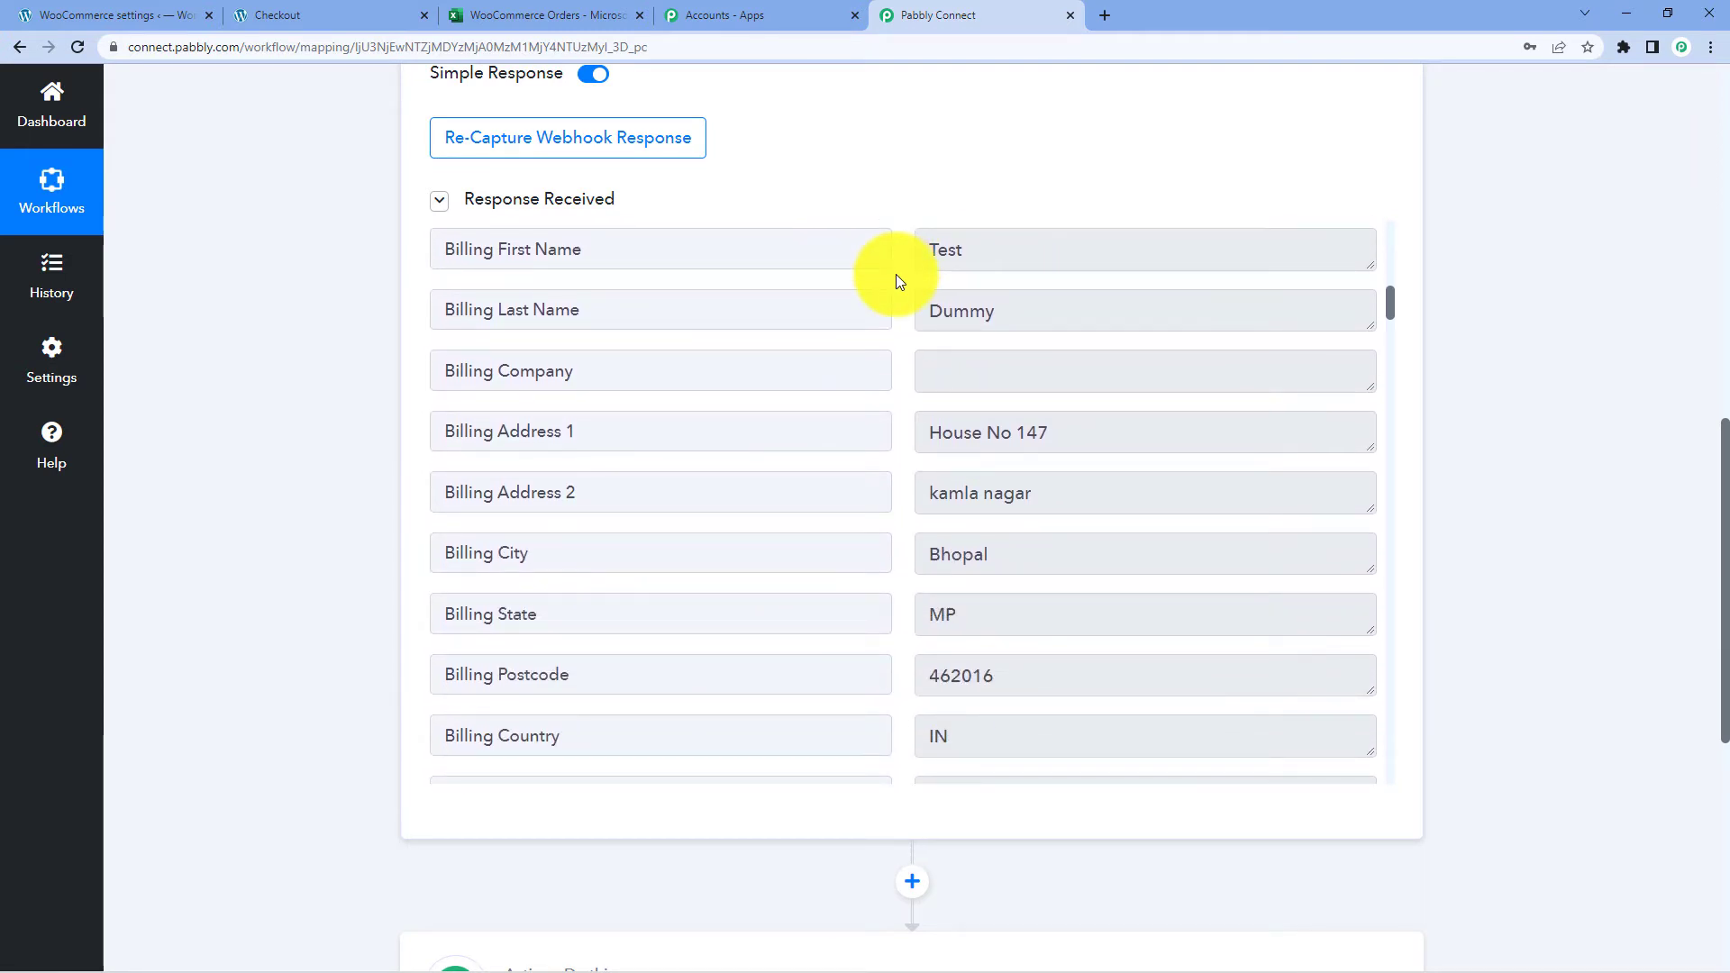
{"action": "scroll", "coordinate": [895, 274], "scroll_direction": "up", "scroll_amount": 1}
{"action": "left_click_drag", "start_coordinate": [971, 343], "coordinate": [861, 351]}
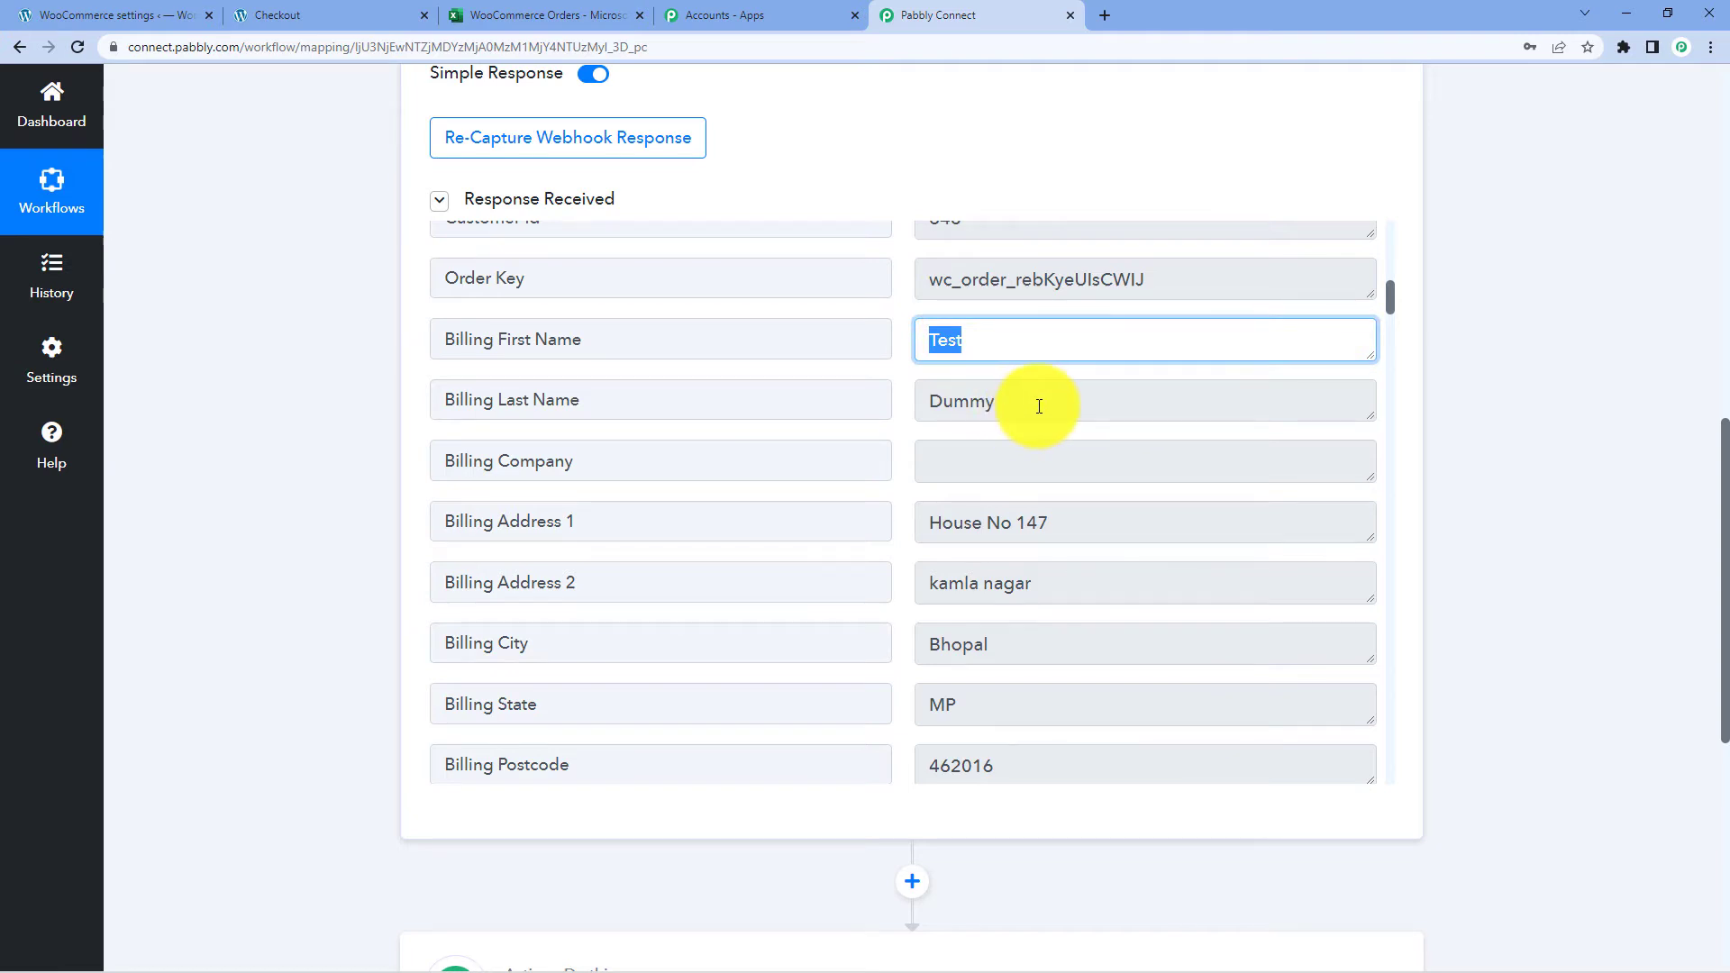
{"action": "left_click", "coordinate": [870, 402]}
{"action": "scroll", "coordinate": [906, 418], "scroll_direction": "down", "scroll_amount": 4}
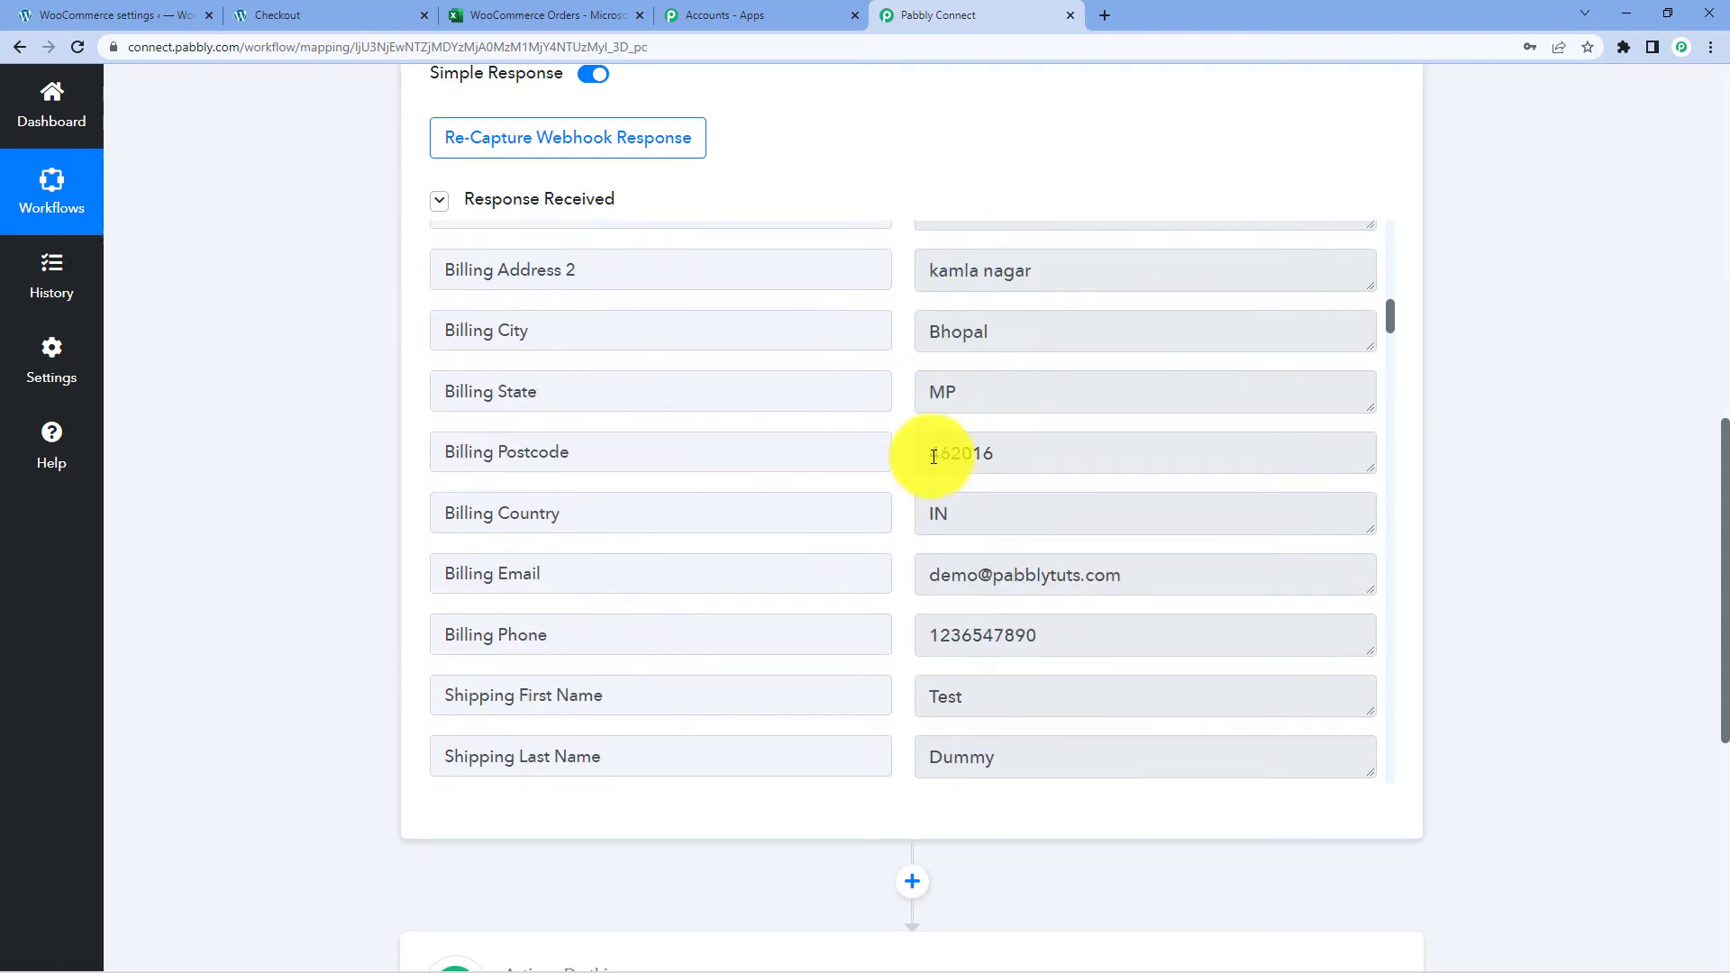
{"action": "left_click_drag", "start_coordinate": [1225, 527], "coordinate": [878, 544]}
{"action": "left_click_drag", "start_coordinate": [1050, 587], "coordinate": [911, 502]}
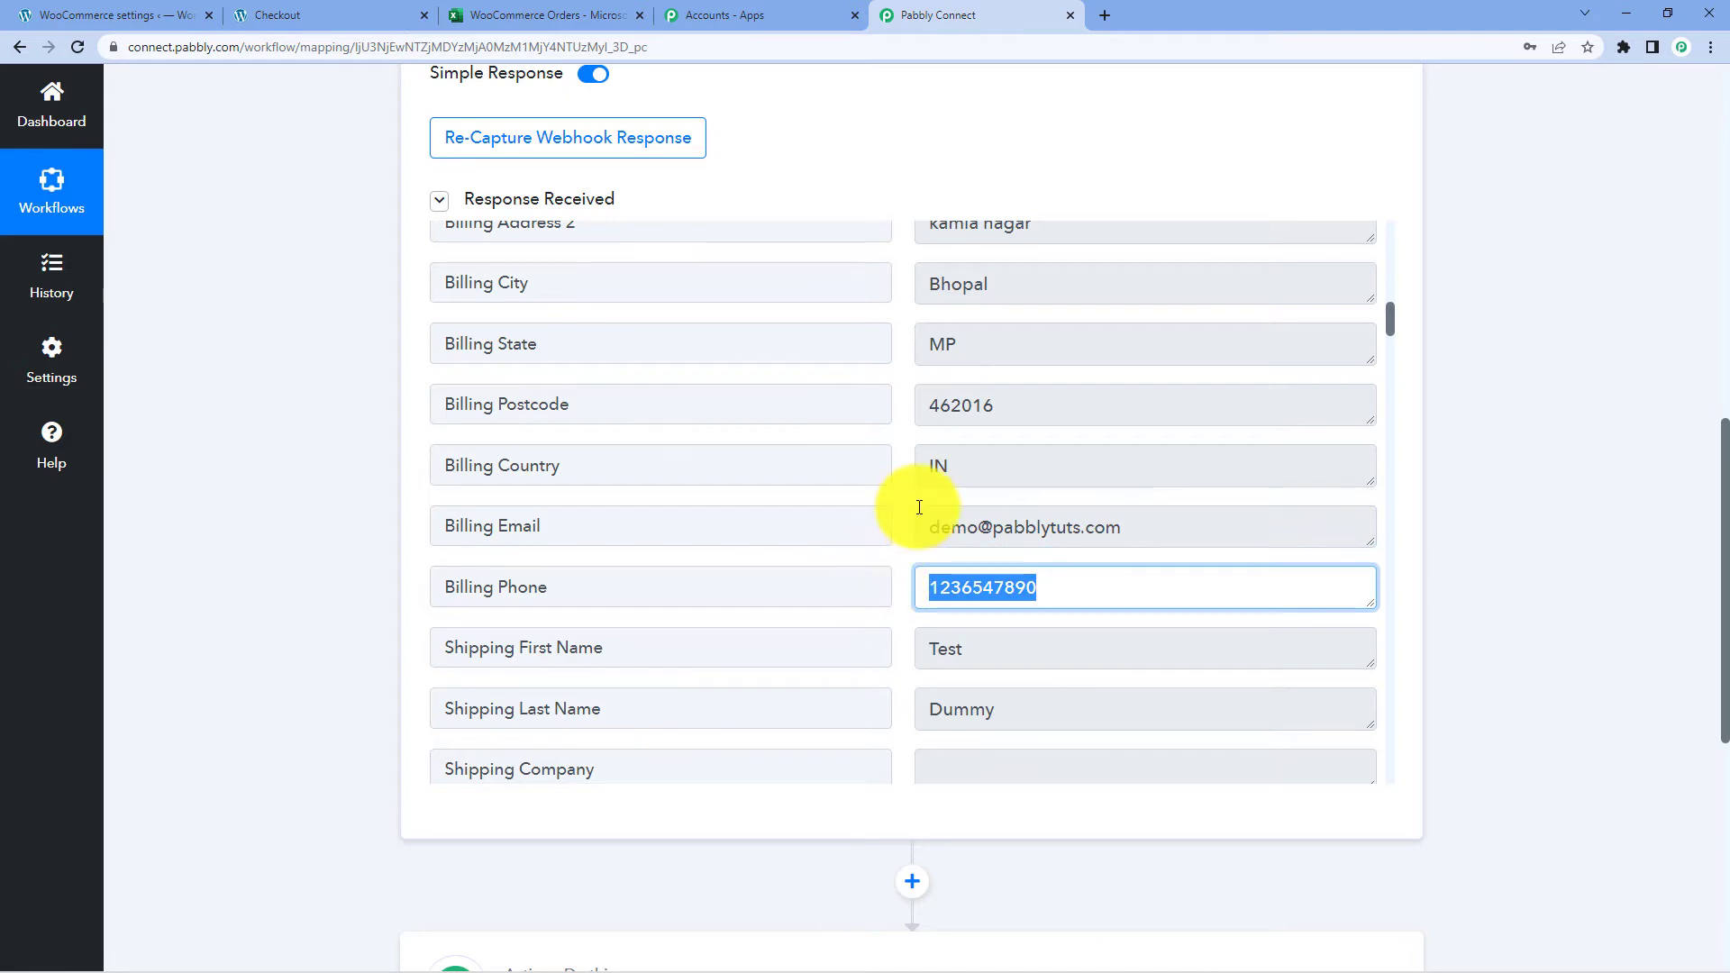
Look through the rest of the captured response for the payment method, metadata and the ordered product's line item name
{"action": "scroll", "coordinate": [911, 495], "scroll_direction": "down", "scroll_amount": 3}
{"action": "scroll", "coordinate": [906, 469], "scroll_direction": "down", "scroll_amount": 8}
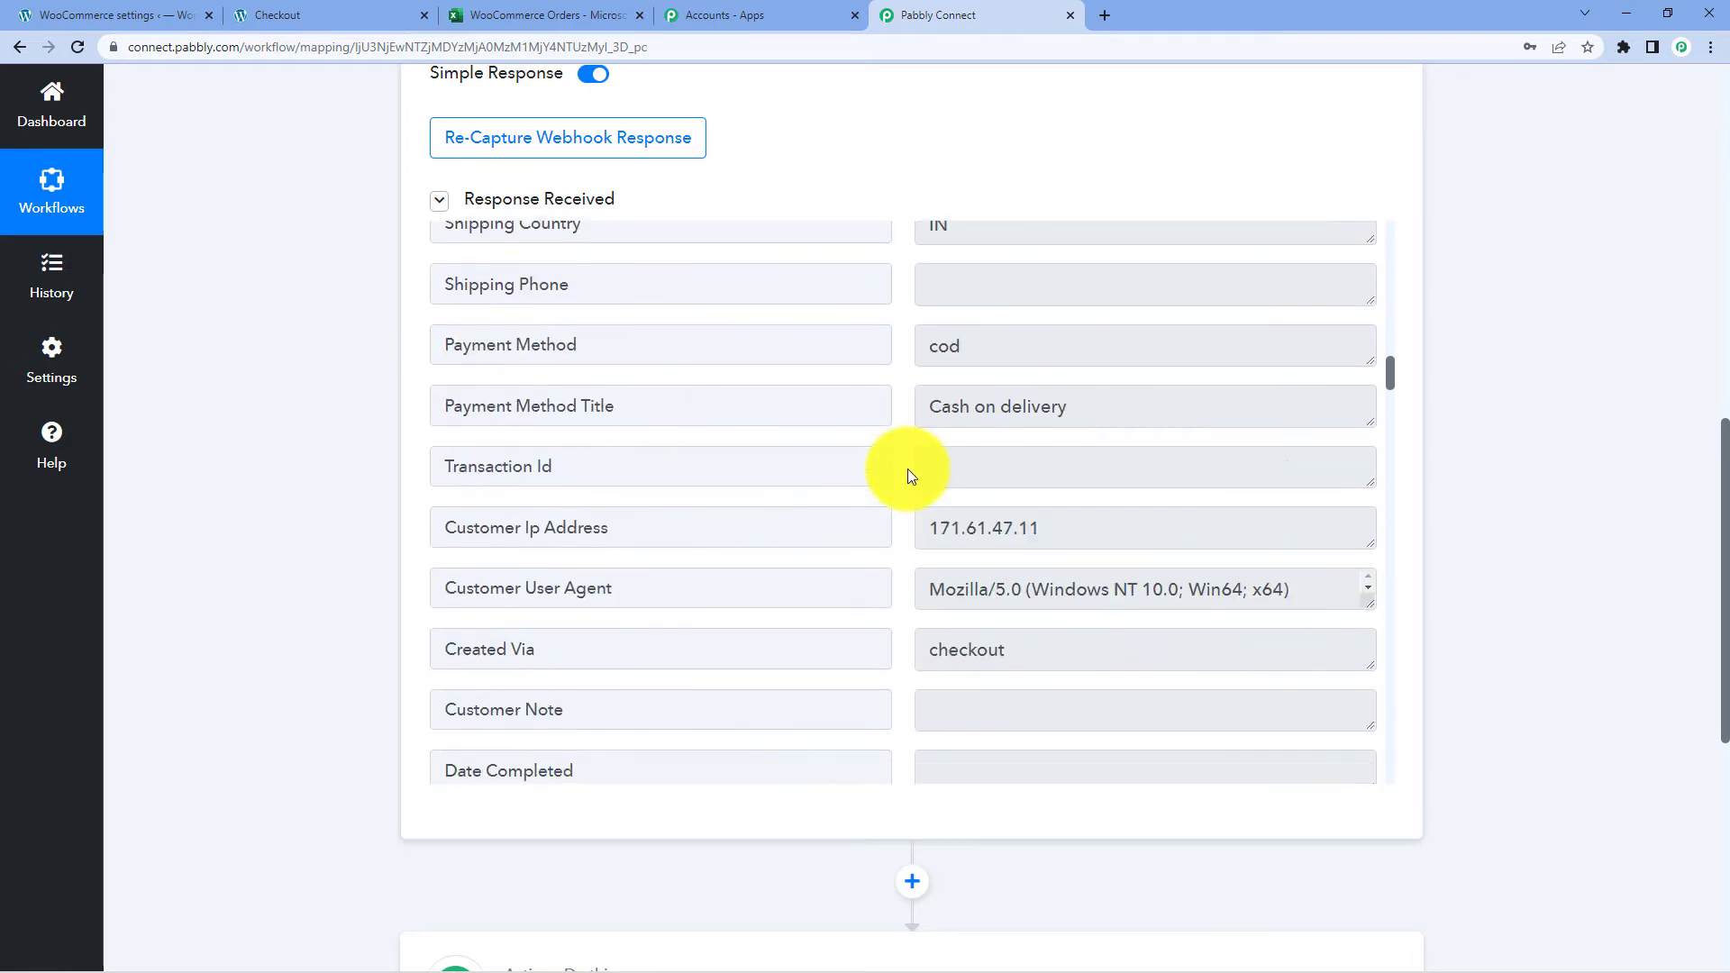
{"action": "scroll", "coordinate": [910, 459], "scroll_direction": "down", "scroll_amount": 10}
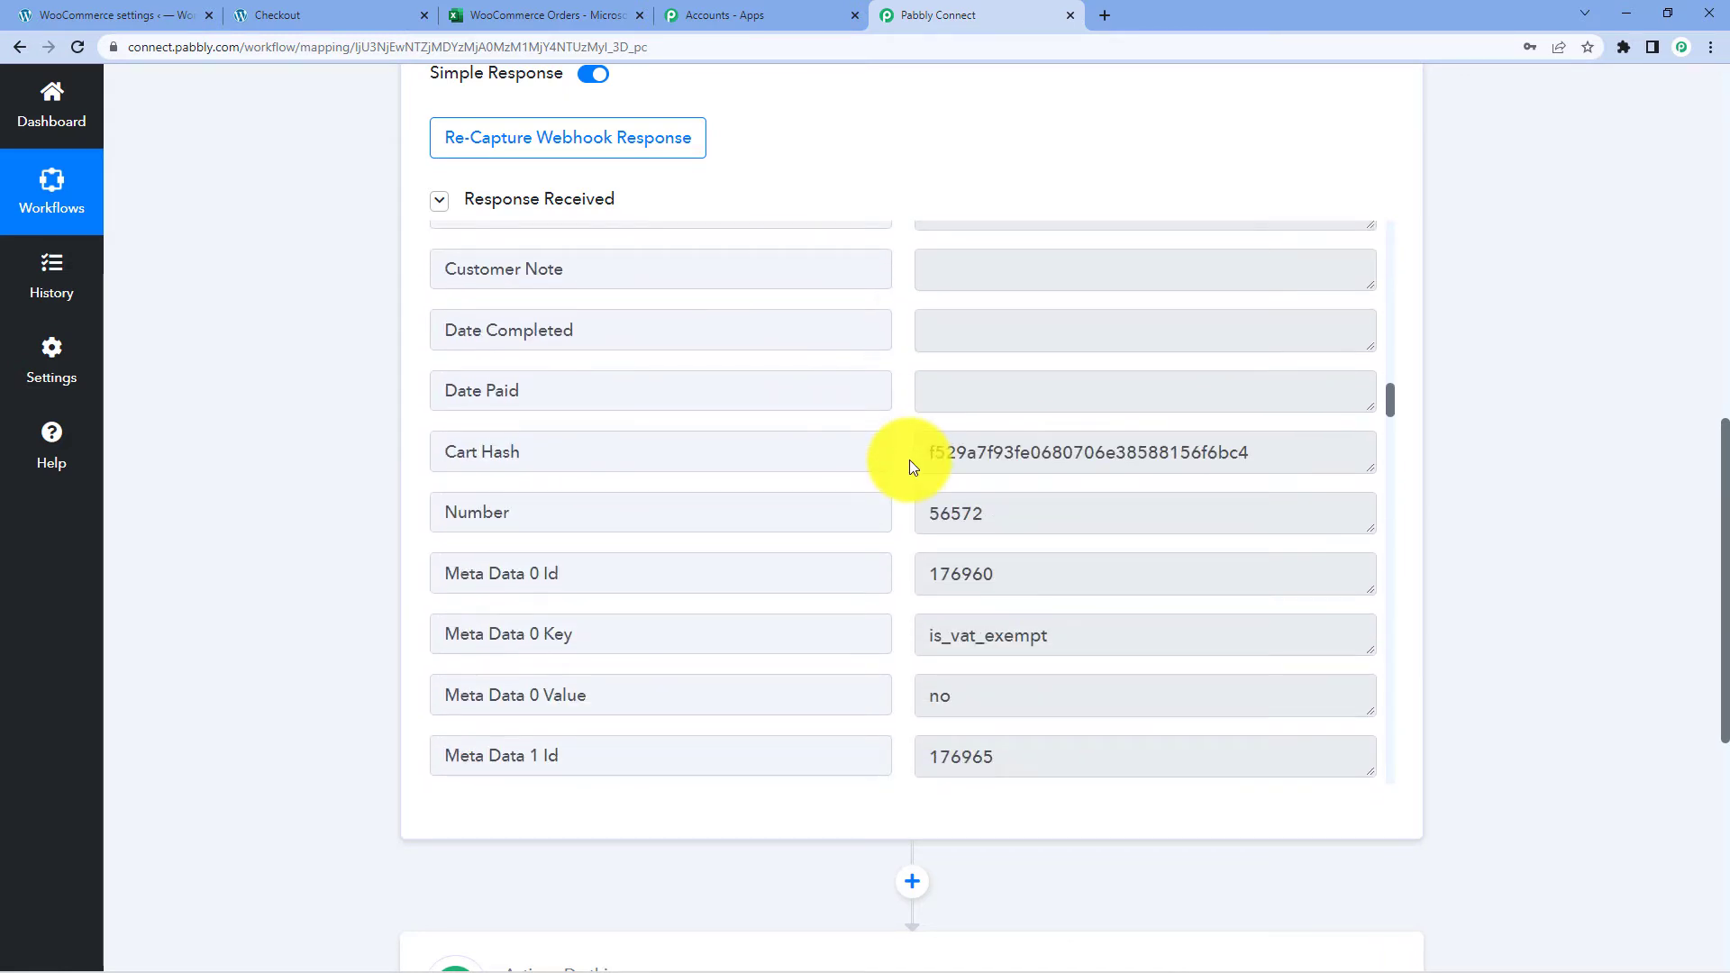
{"action": "scroll", "coordinate": [910, 467], "scroll_direction": "down", "scroll_amount": 10}
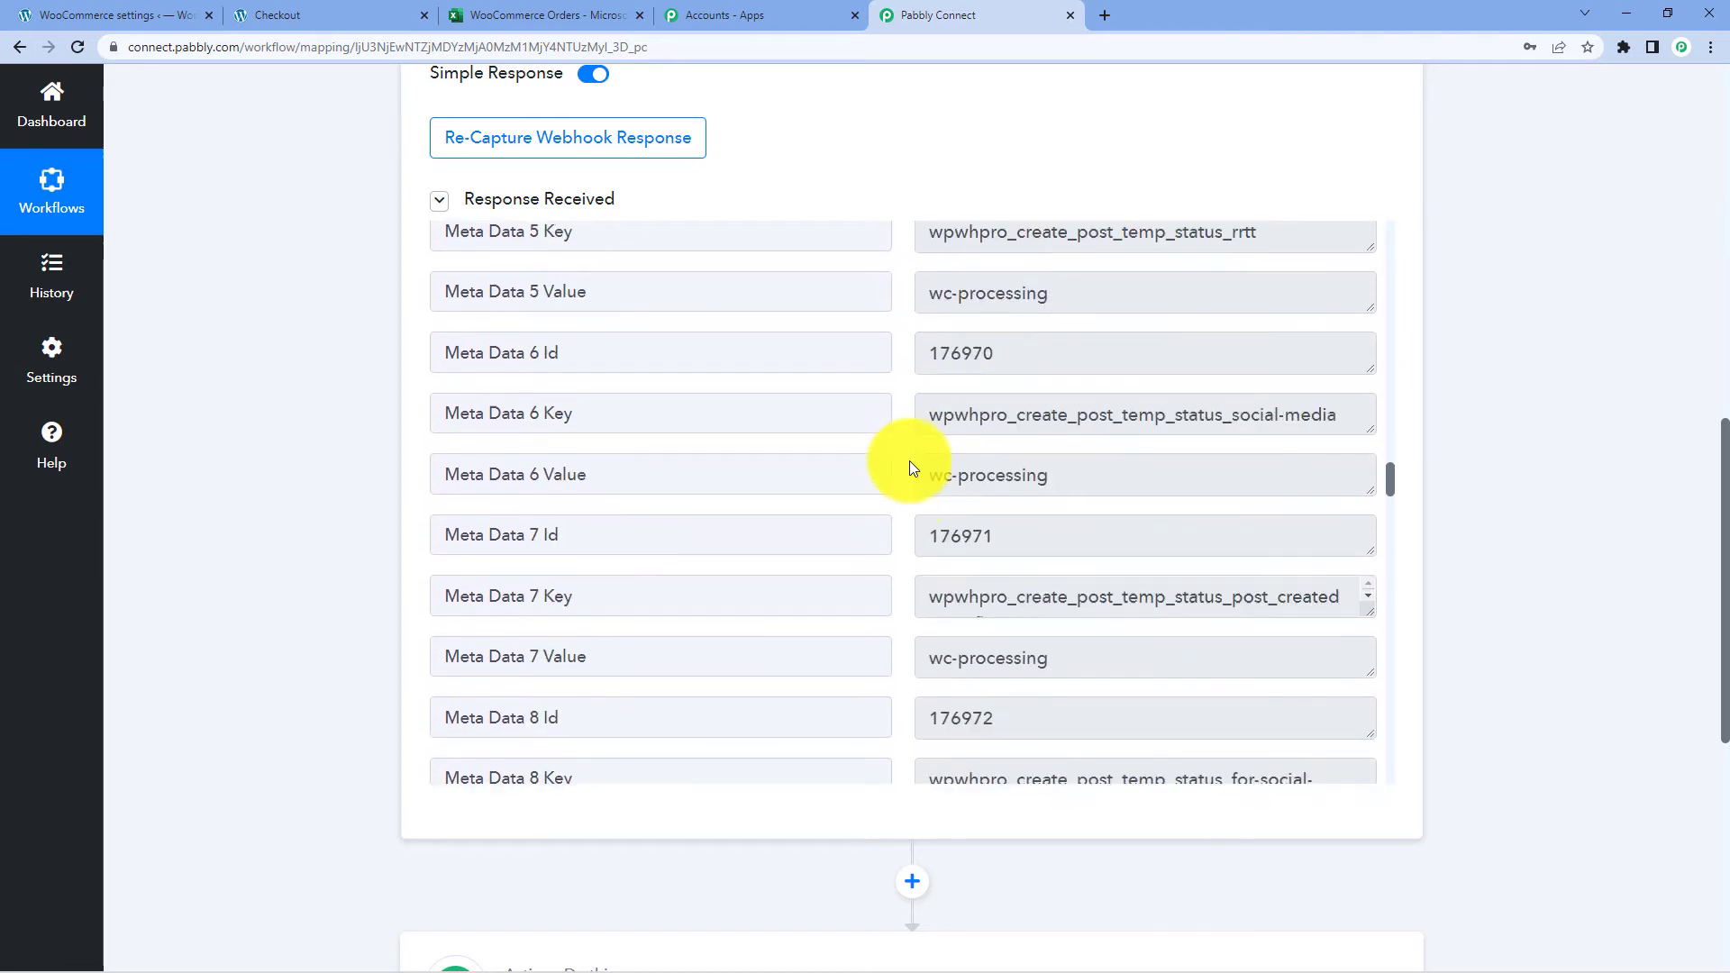
{"action": "scroll", "coordinate": [910, 467], "scroll_direction": "down", "scroll_amount": 15}
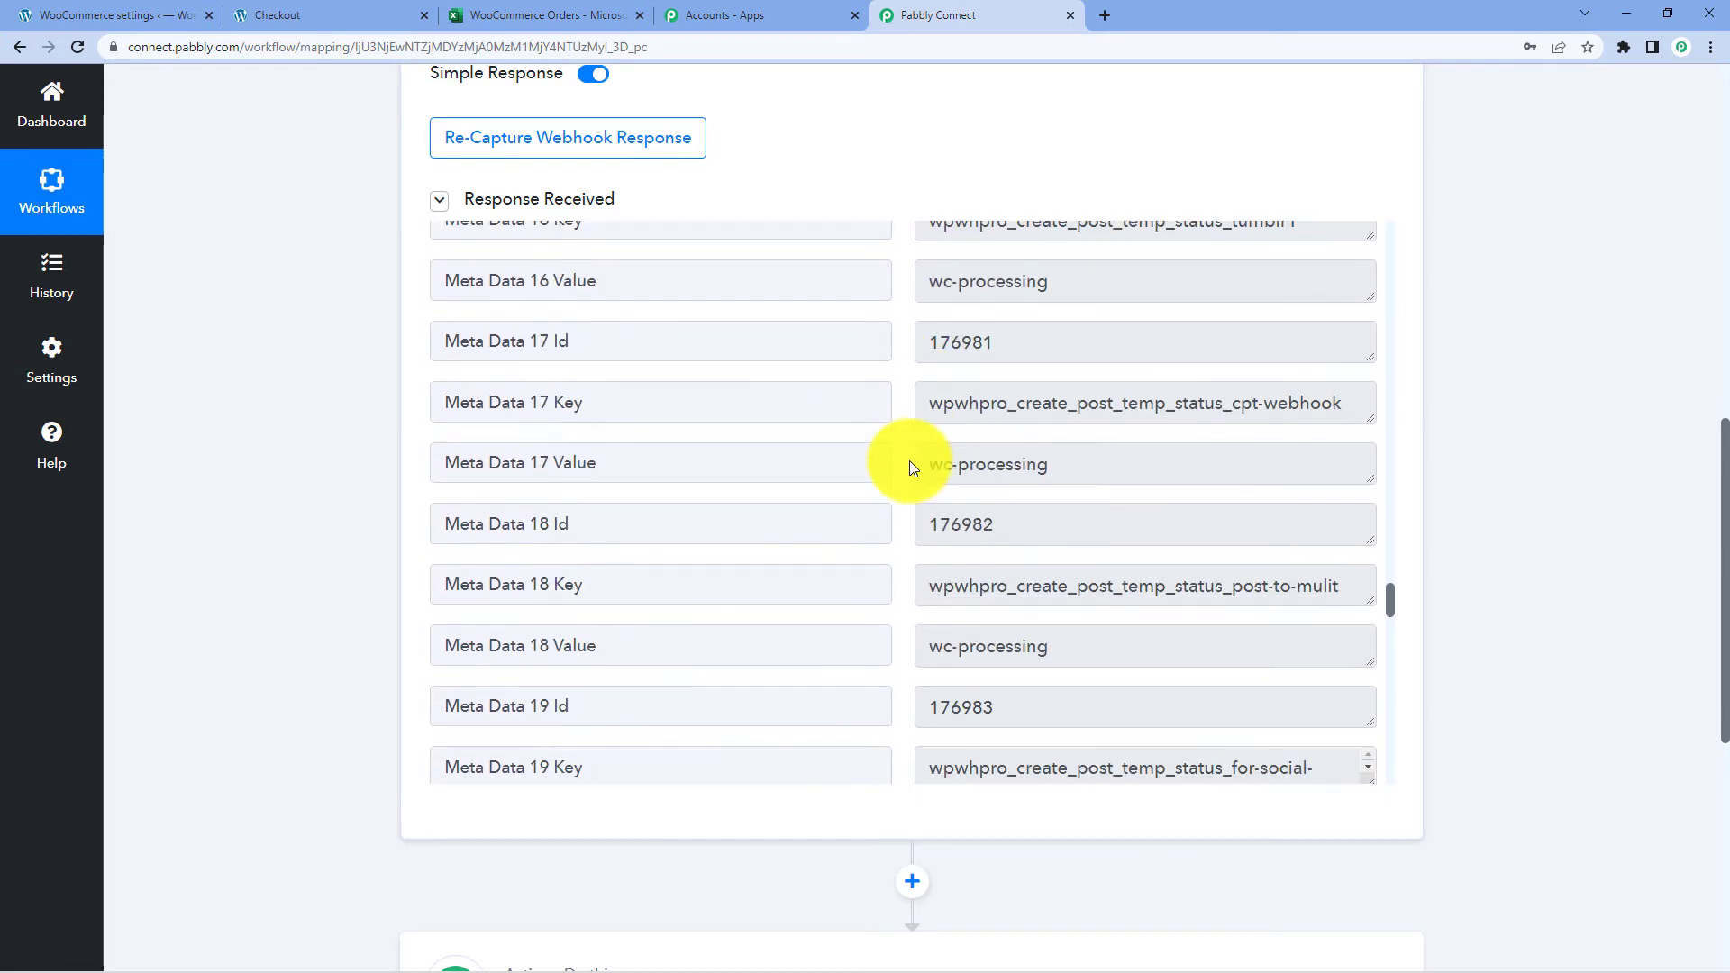
{"action": "scroll", "coordinate": [910, 464], "scroll_direction": "up", "scroll_amount": 3}
{"action": "left_click_drag", "start_coordinate": [917, 501], "coordinate": [1292, 503]}
{"action": "left_click", "coordinate": [1292, 502]}
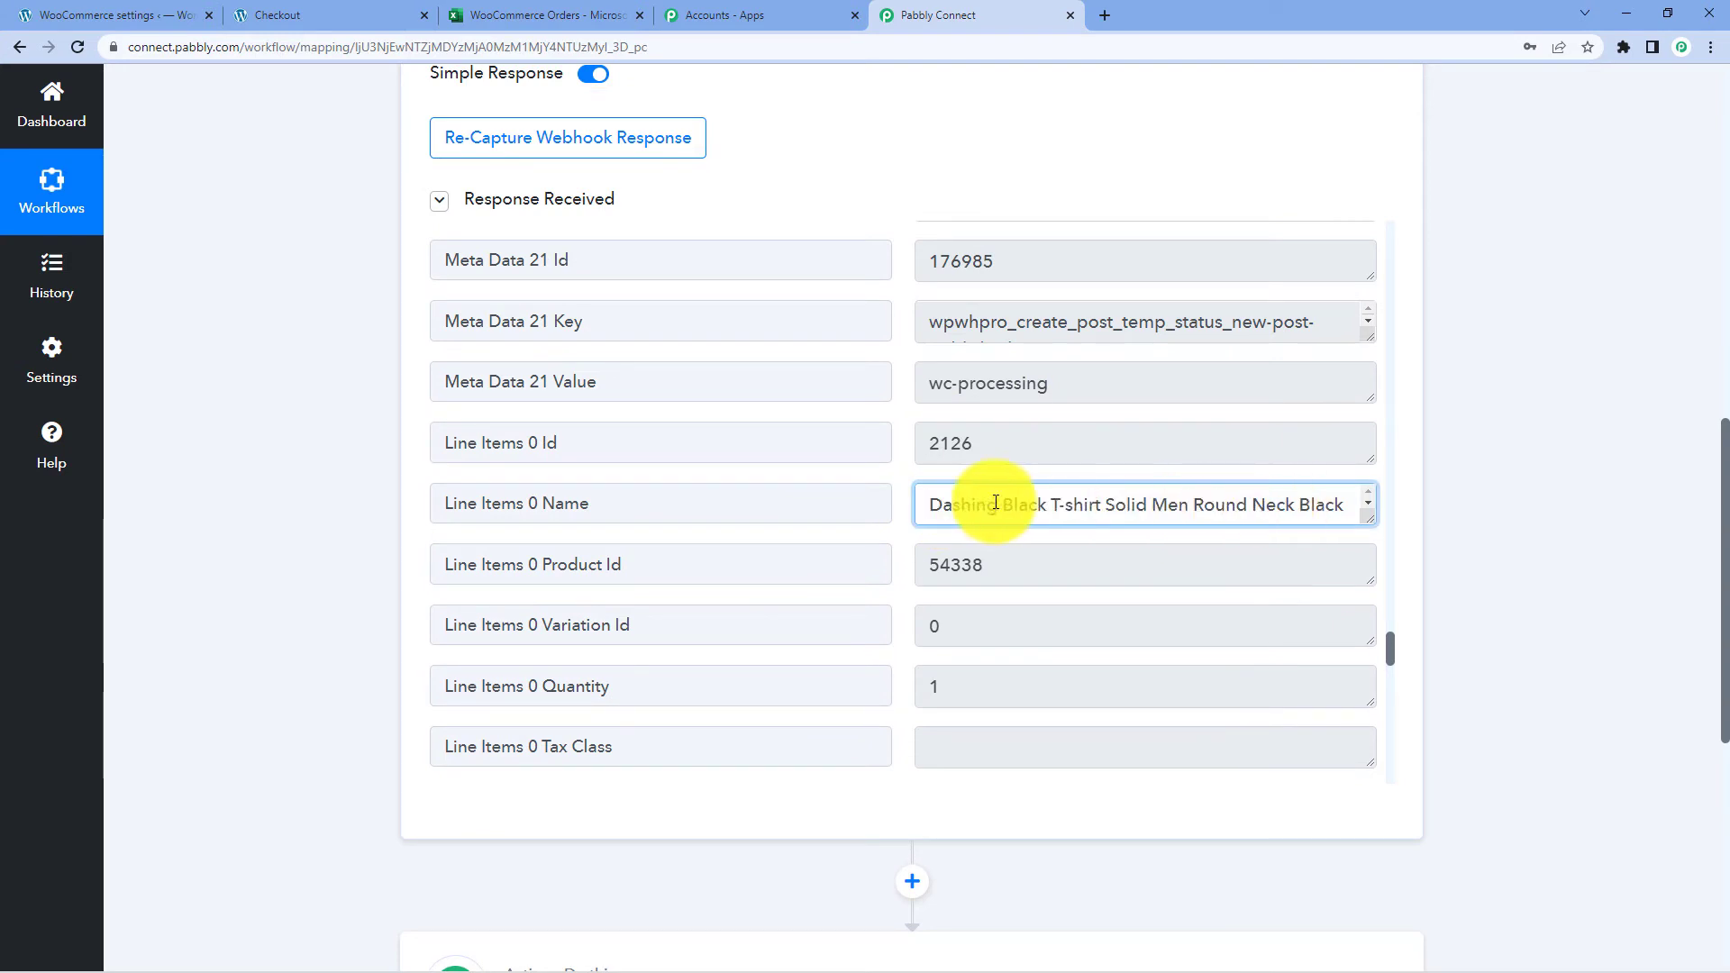
{"action": "left_click", "coordinate": [902, 489]}
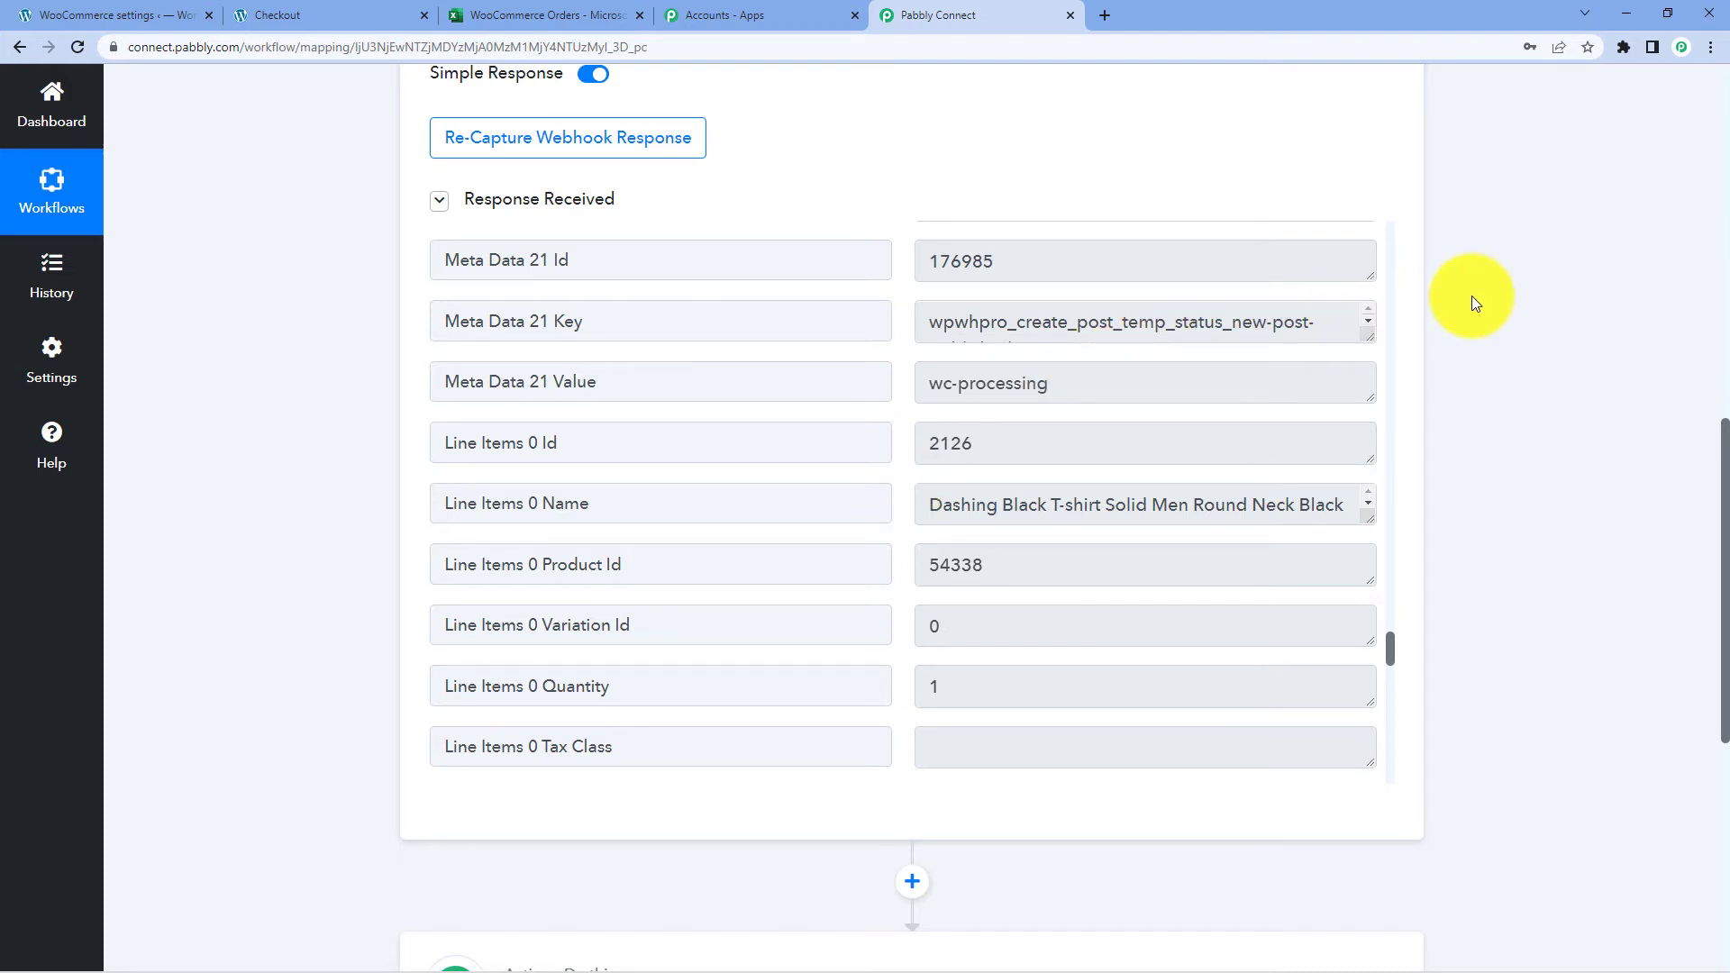
Open the workflow's second step and choose Microsoft Excel as the action application
{"action": "scroll", "coordinate": [1472, 296], "scroll_direction": "down", "scroll_amount": 7}
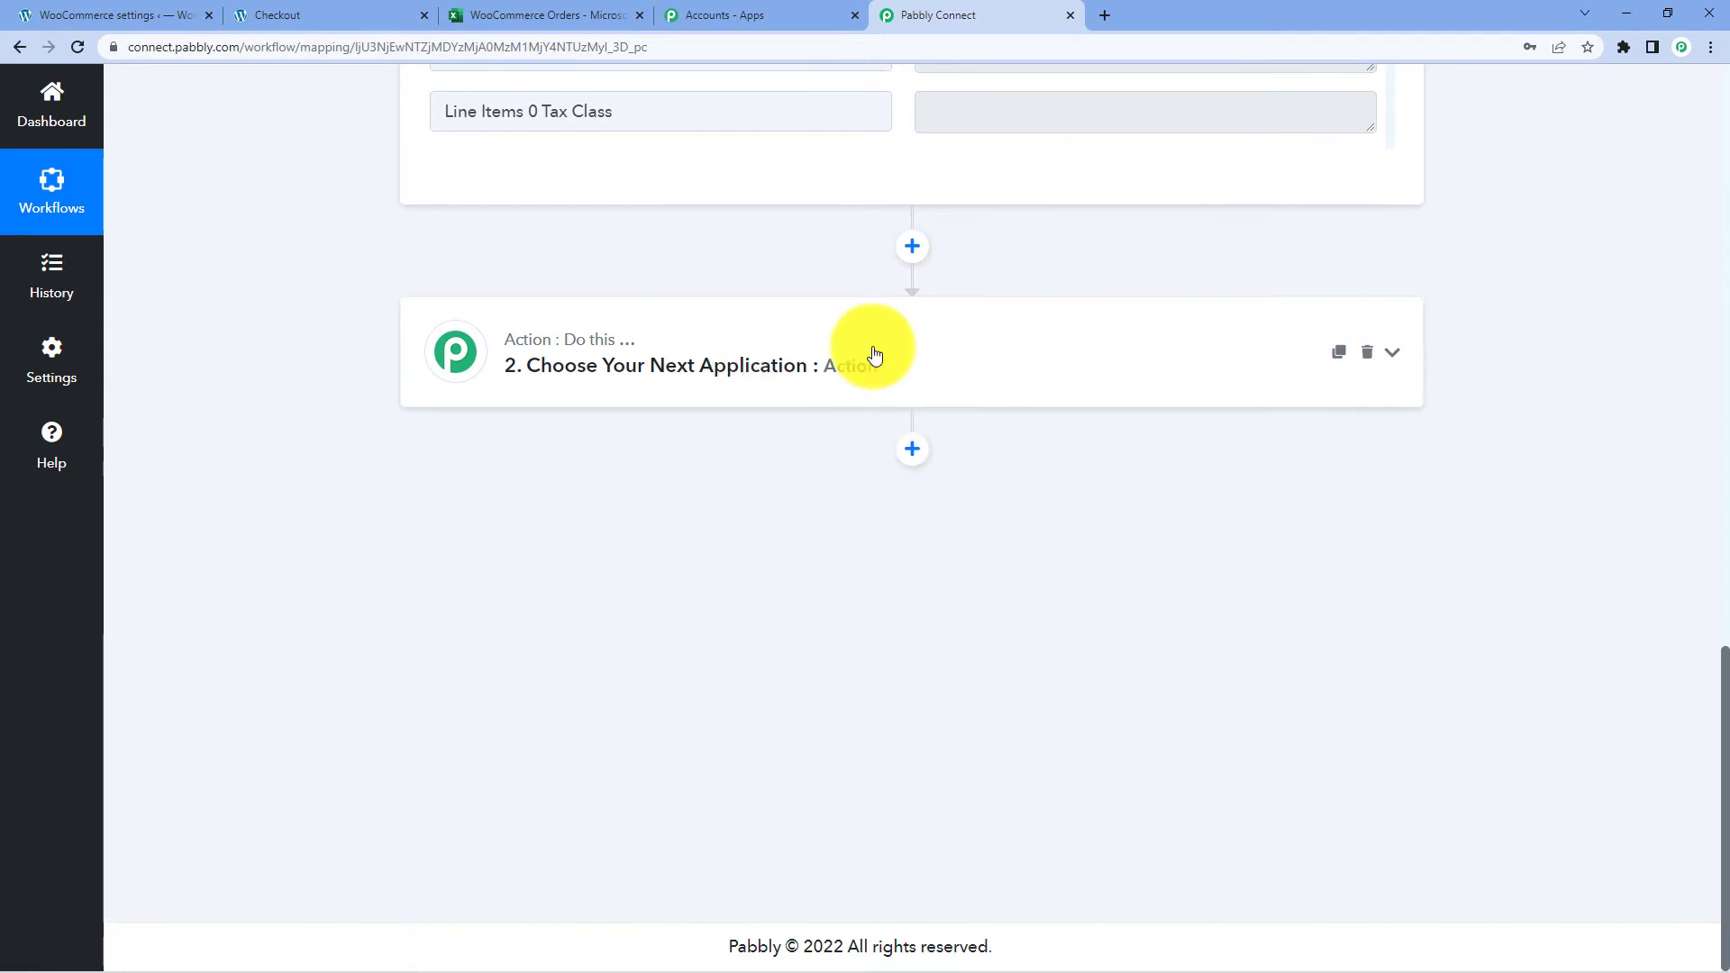
{"action": "left_click", "coordinate": [855, 358]}
{"action": "scroll", "coordinate": [504, 428], "scroll_direction": "down", "scroll_amount": 1}
{"action": "left_click", "coordinate": [527, 402]}
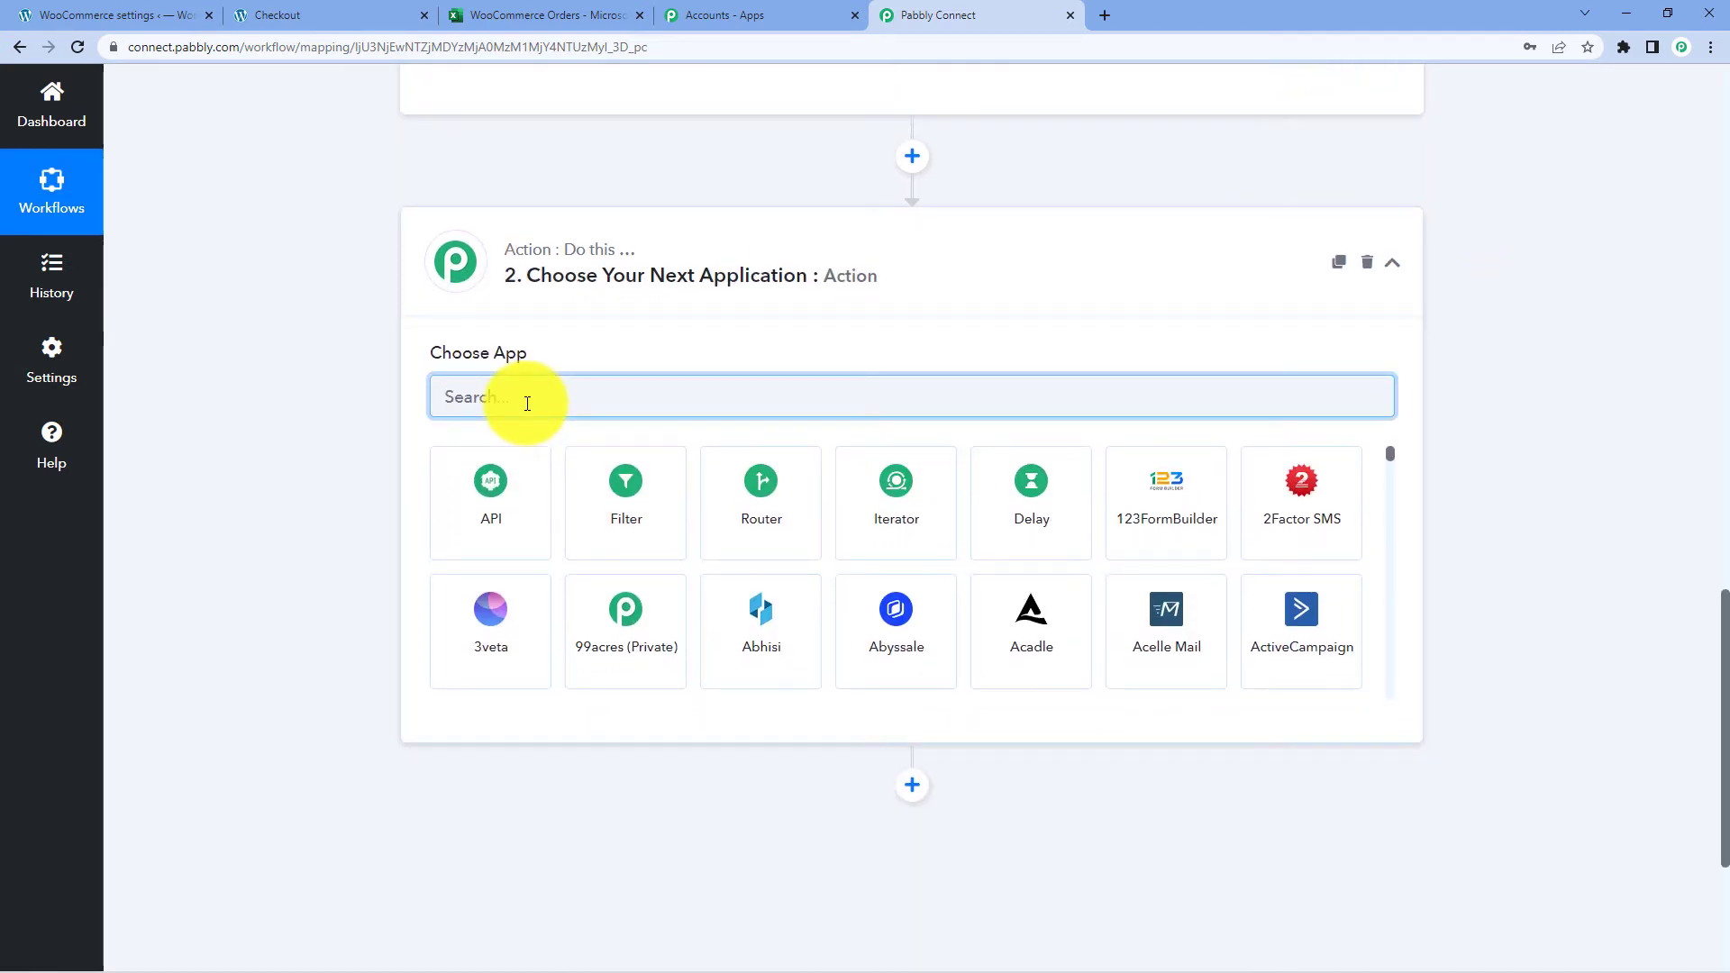
{"action": "type", "text": "Microsoft"}
{"action": "scroll", "coordinate": [534, 401], "scroll_direction": "down", "scroll_amount": 1}
{"action": "left_click", "coordinate": [538, 405]}
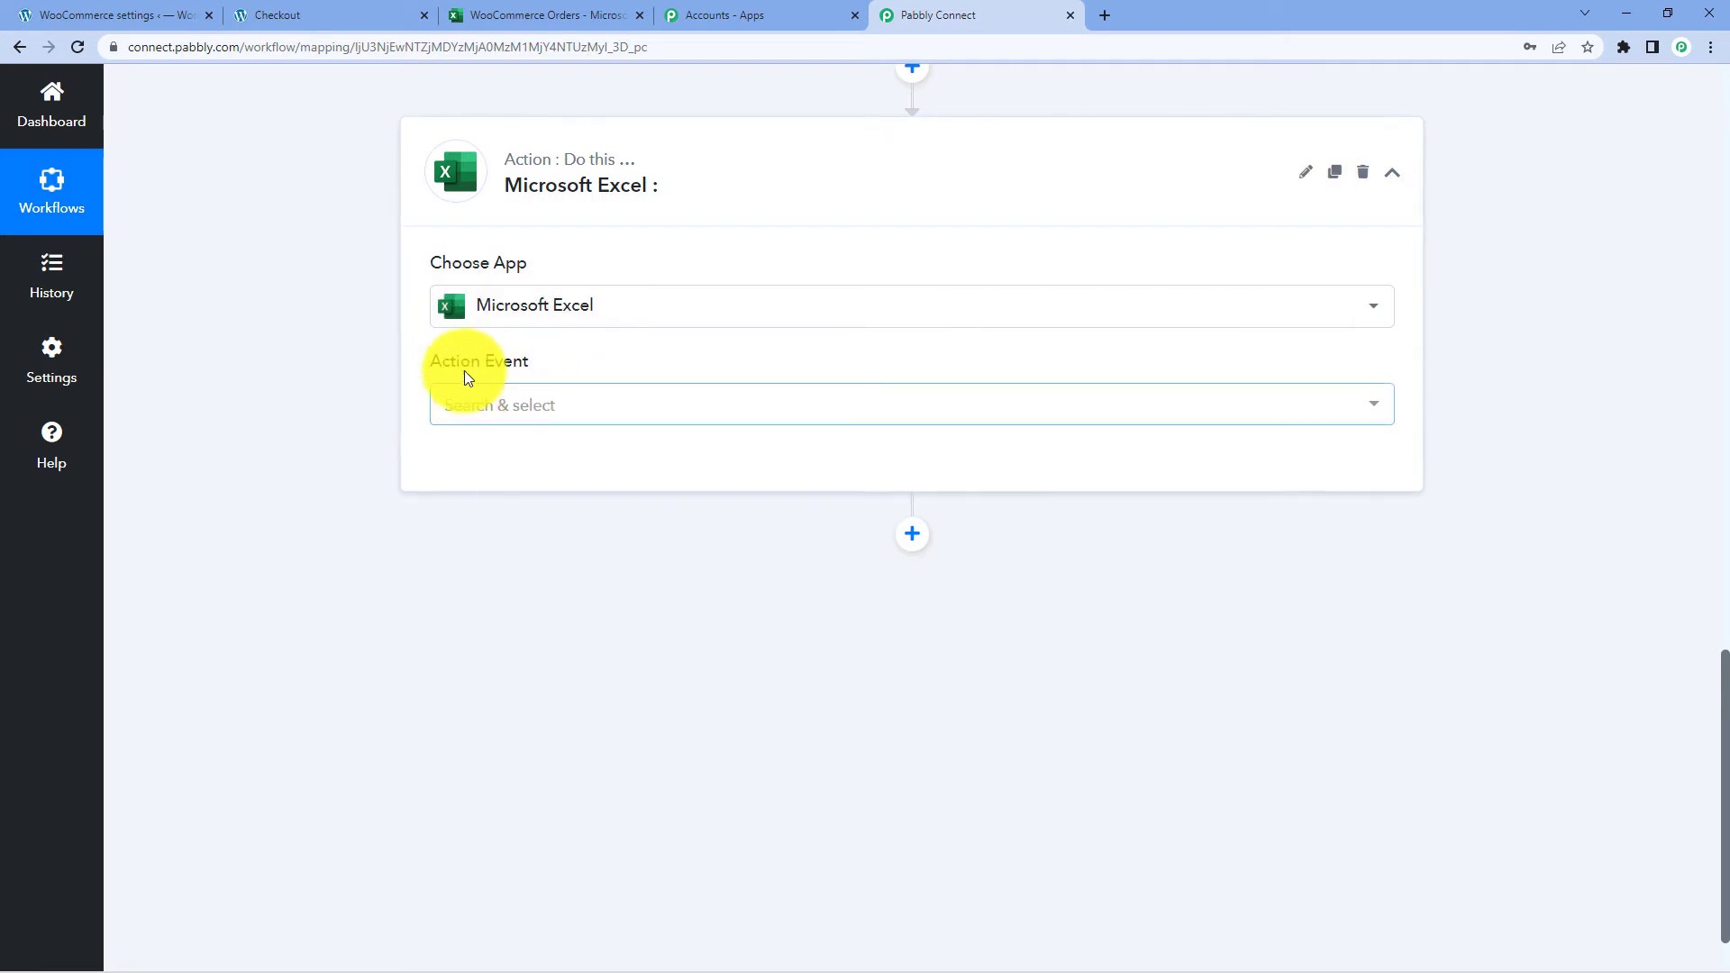
Set the Microsoft Excel action event to Add Row To Worksheet
{"action": "left_click", "coordinate": [527, 420]}
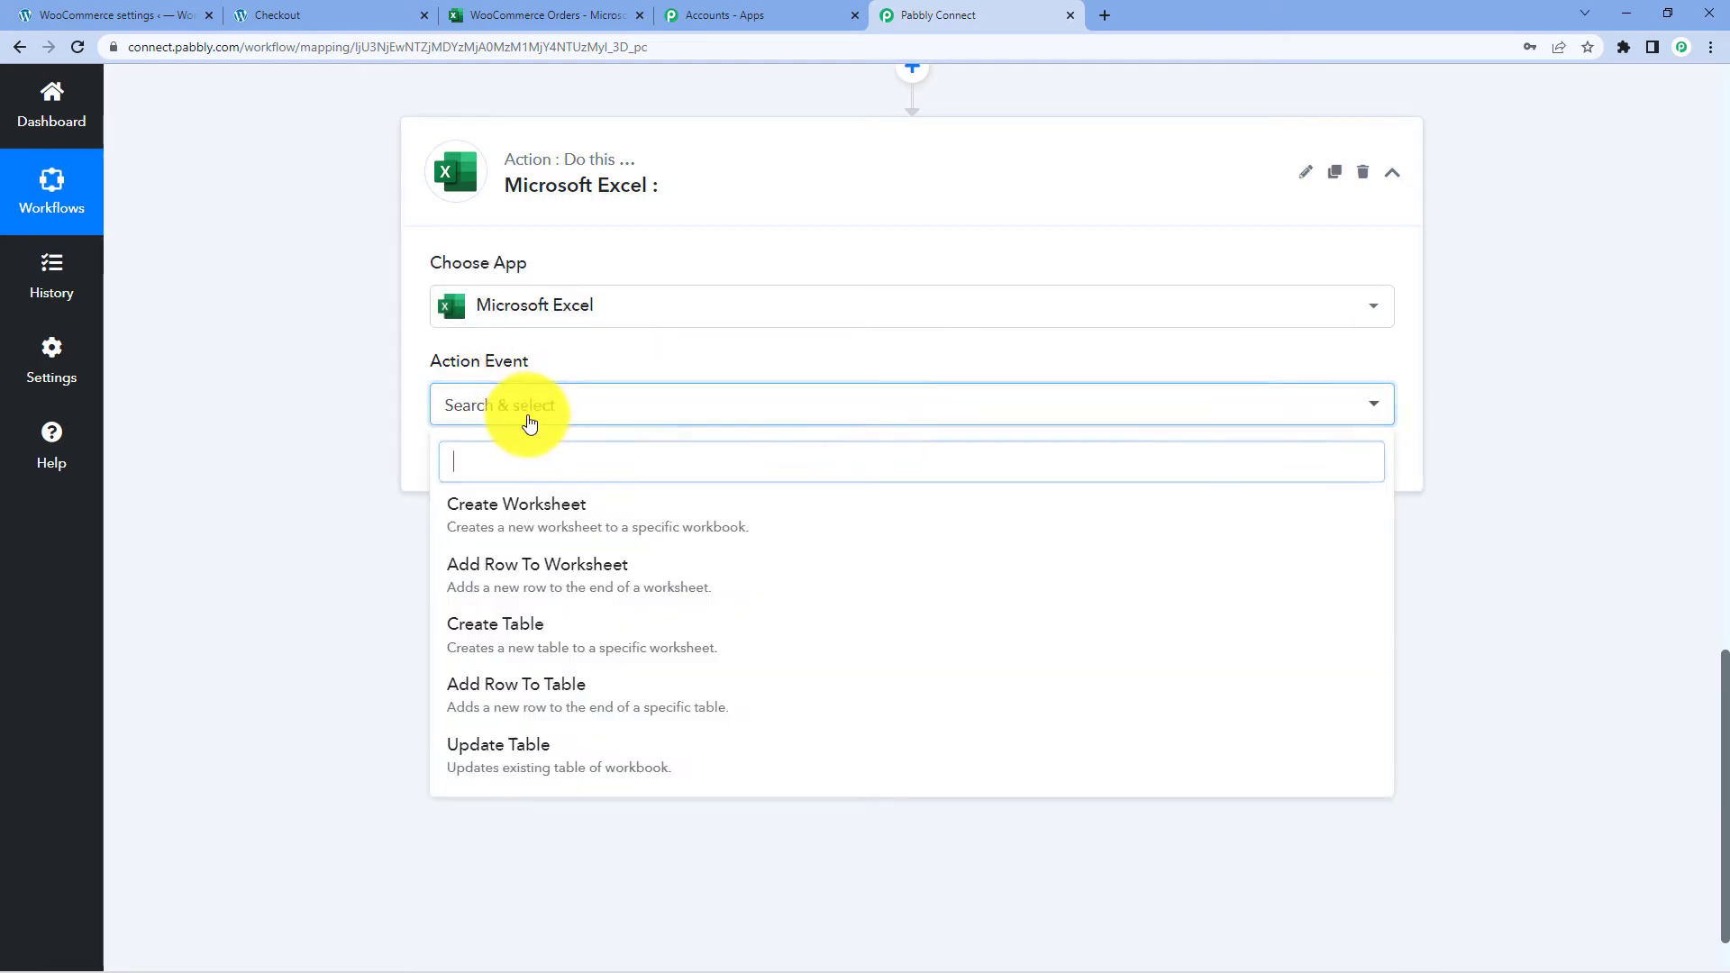
{"action": "scroll", "coordinate": [389, 449], "scroll_direction": "down", "scroll_amount": 1}
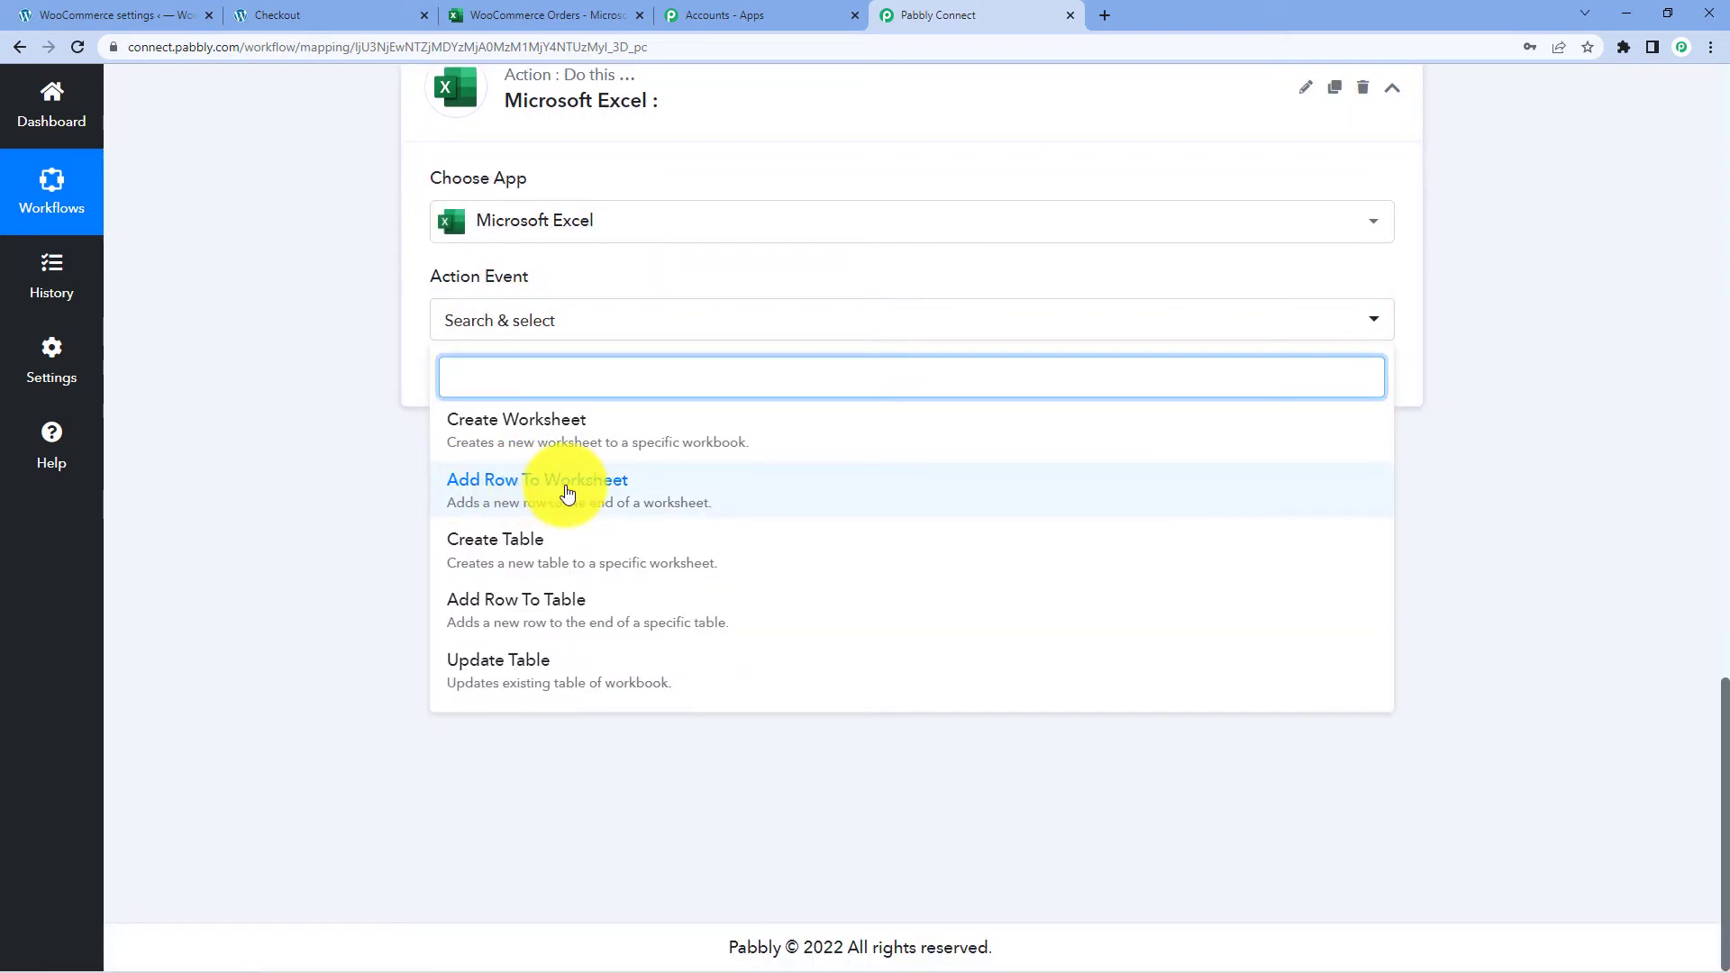
{"action": "left_click", "coordinate": [561, 491]}
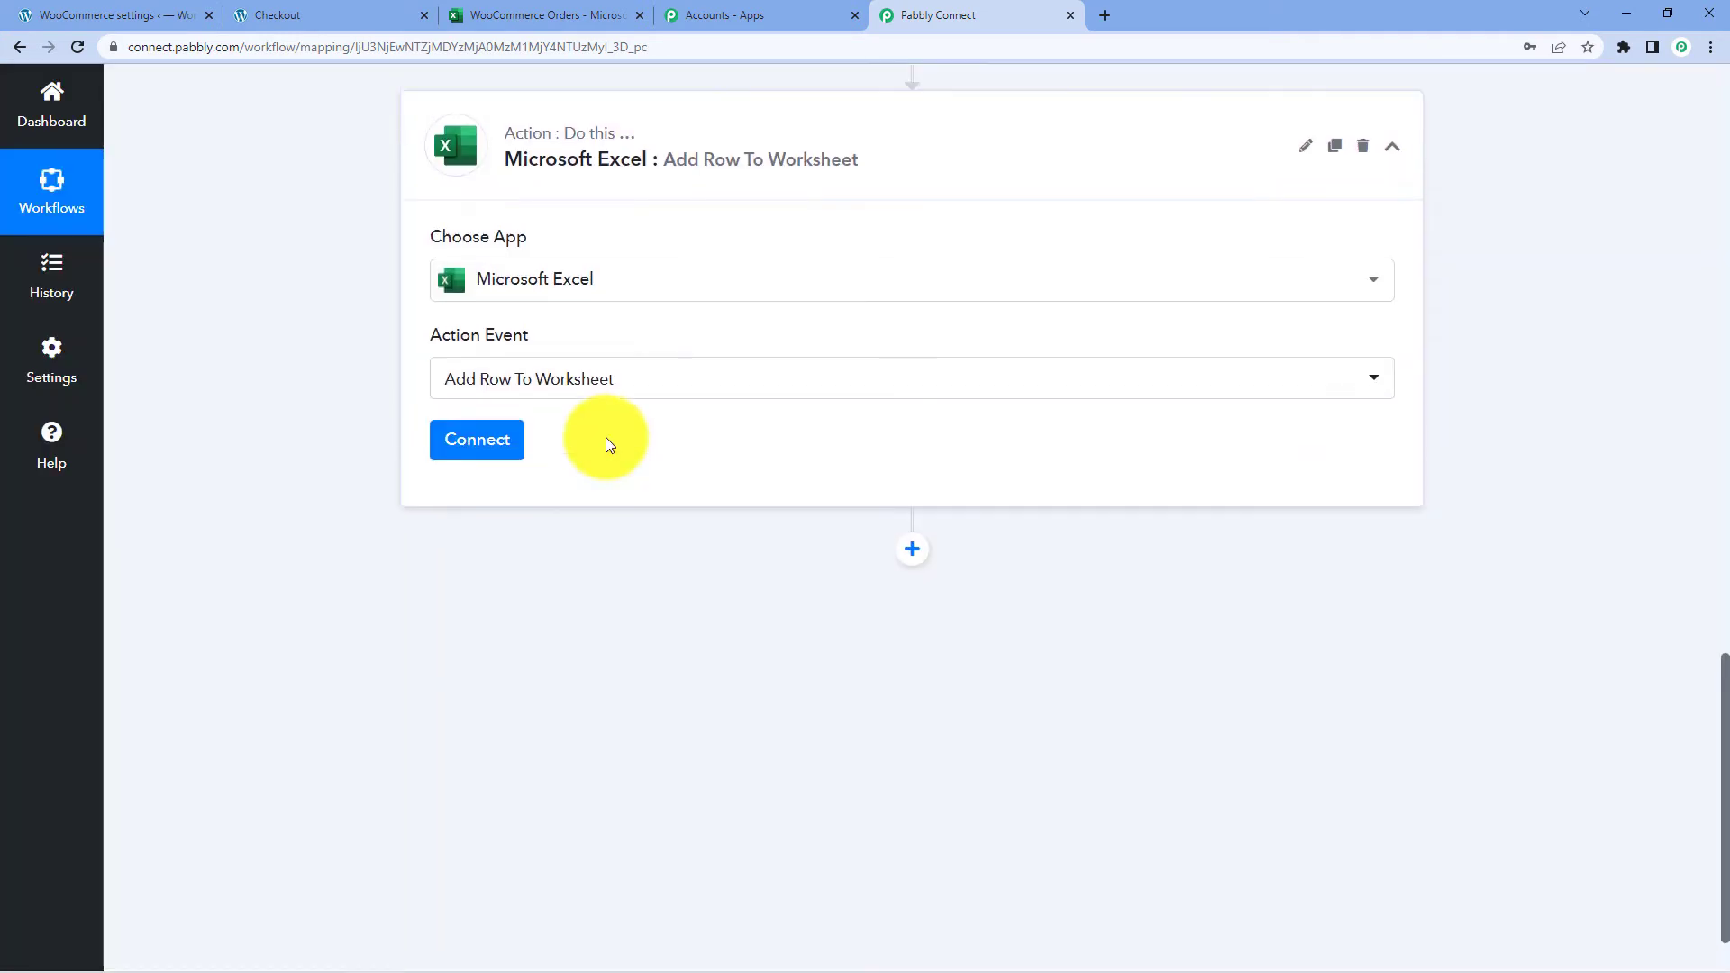
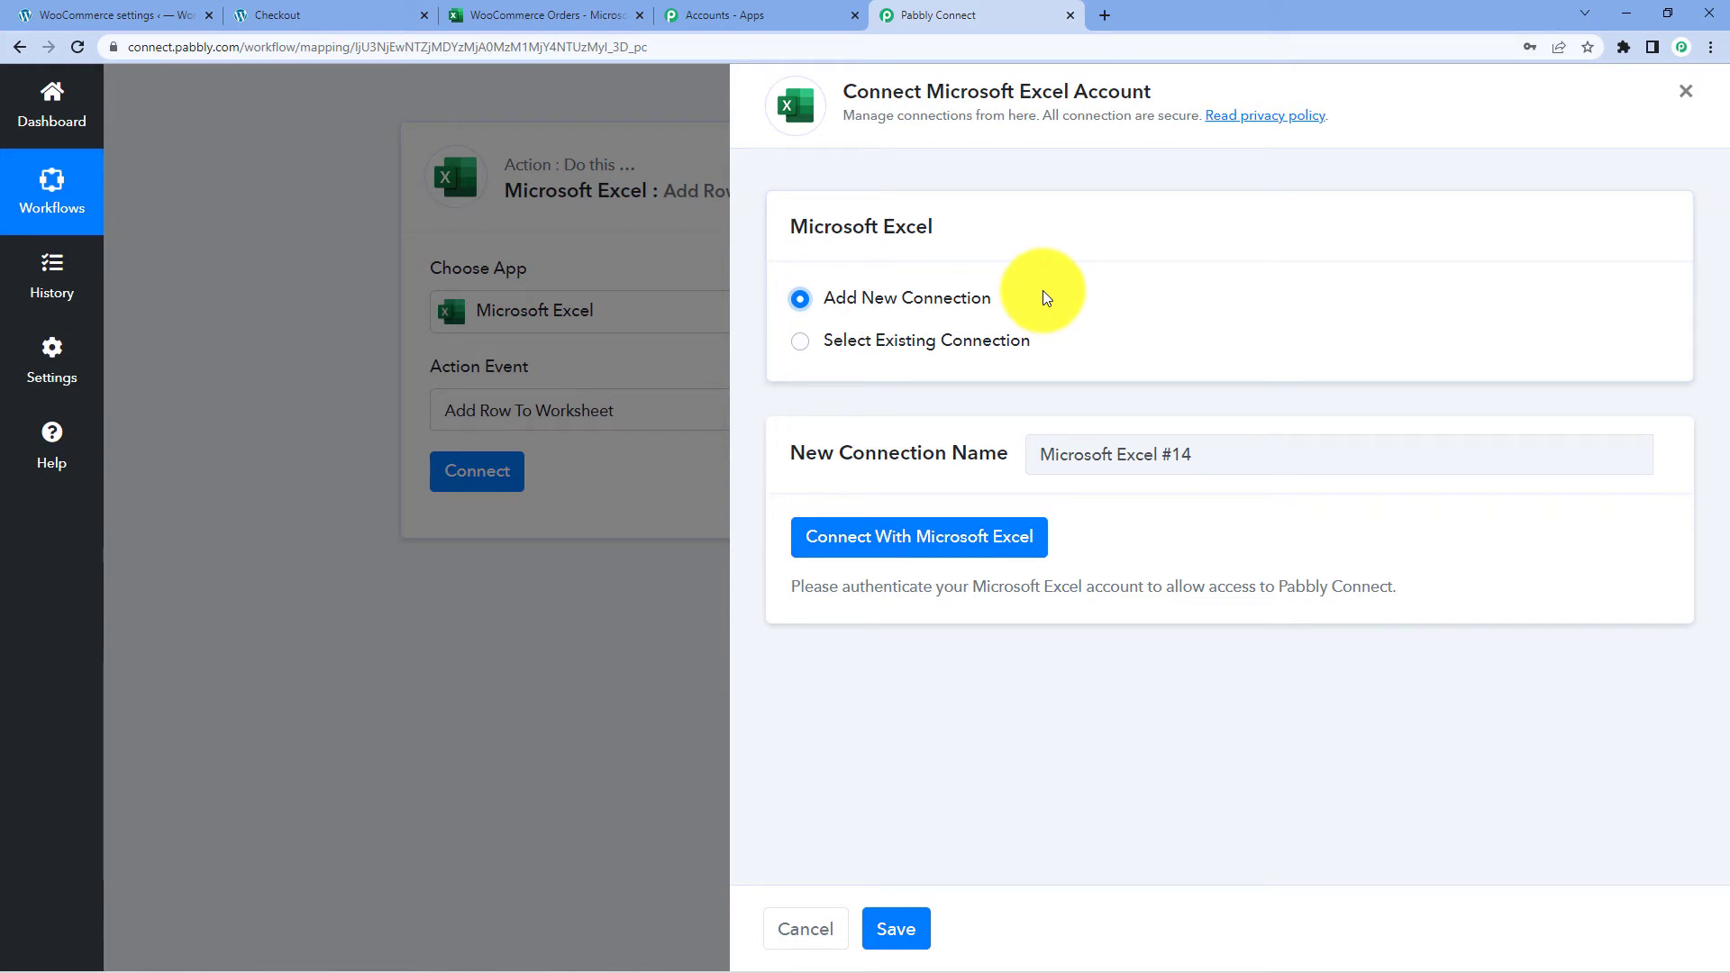
Add a new Microsoft Excel connection, review the requested permissions and the orders workbook in Excel, and grant Pabbly Connect access to the Microsoft account
{"action": "left_click", "coordinate": [908, 547]}
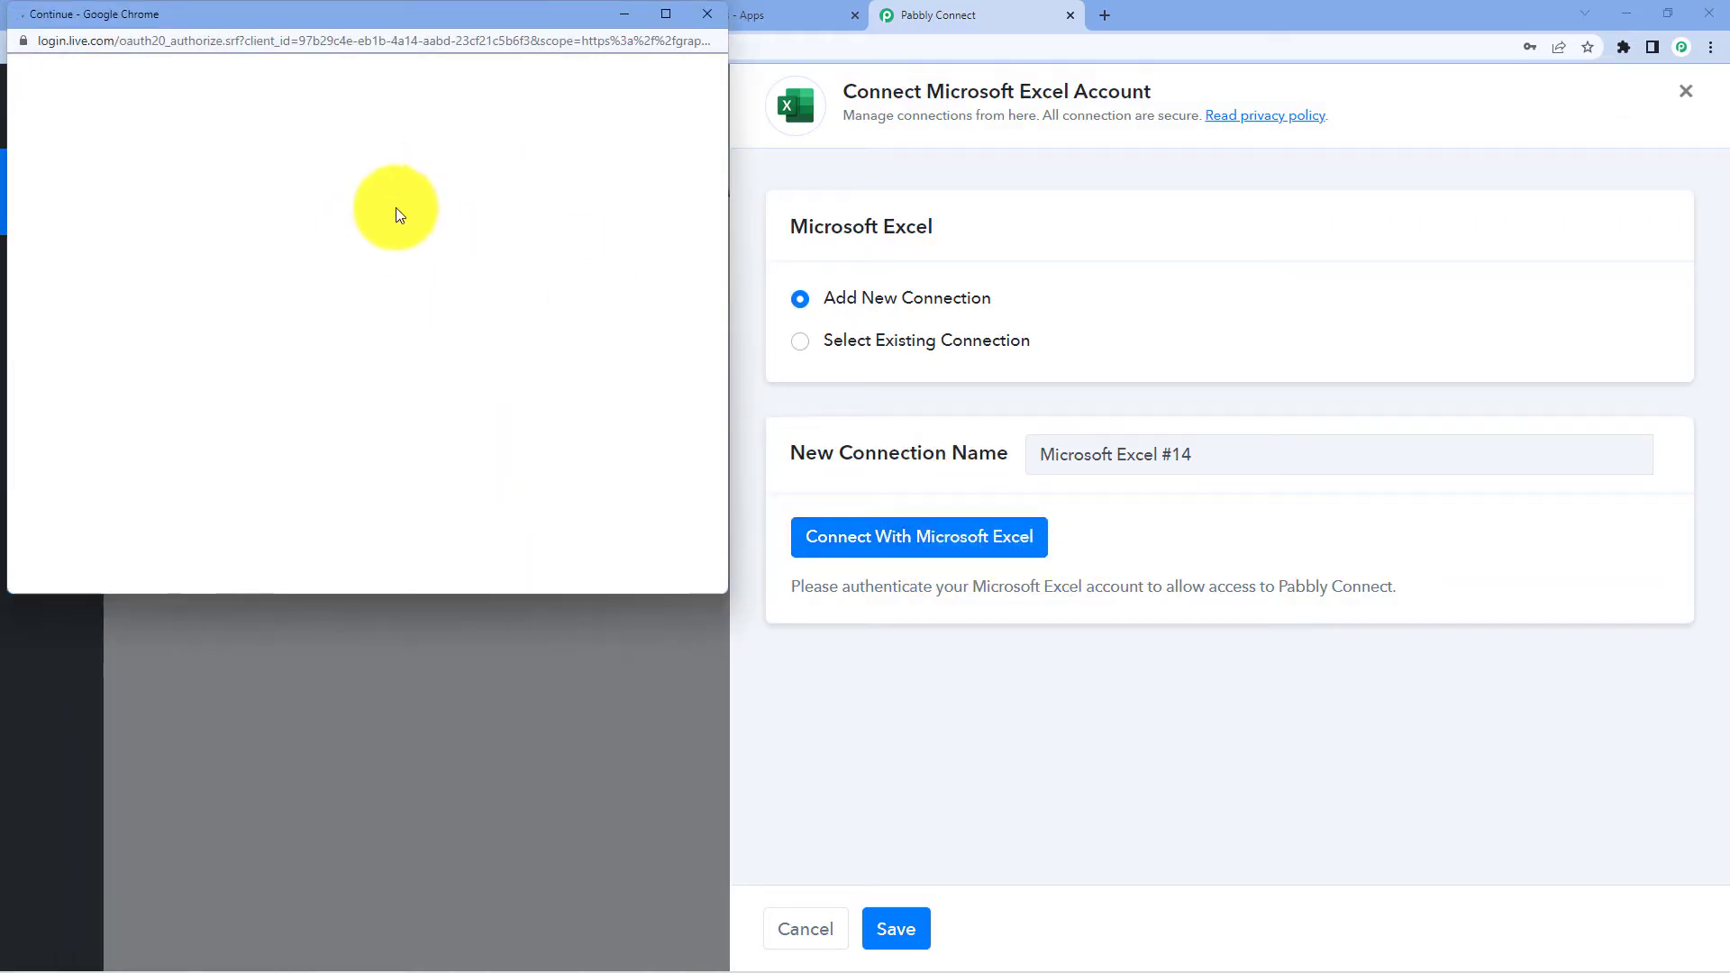
{"action": "left_click_drag", "start_coordinate": [354, 21], "coordinate": [388, 75]}
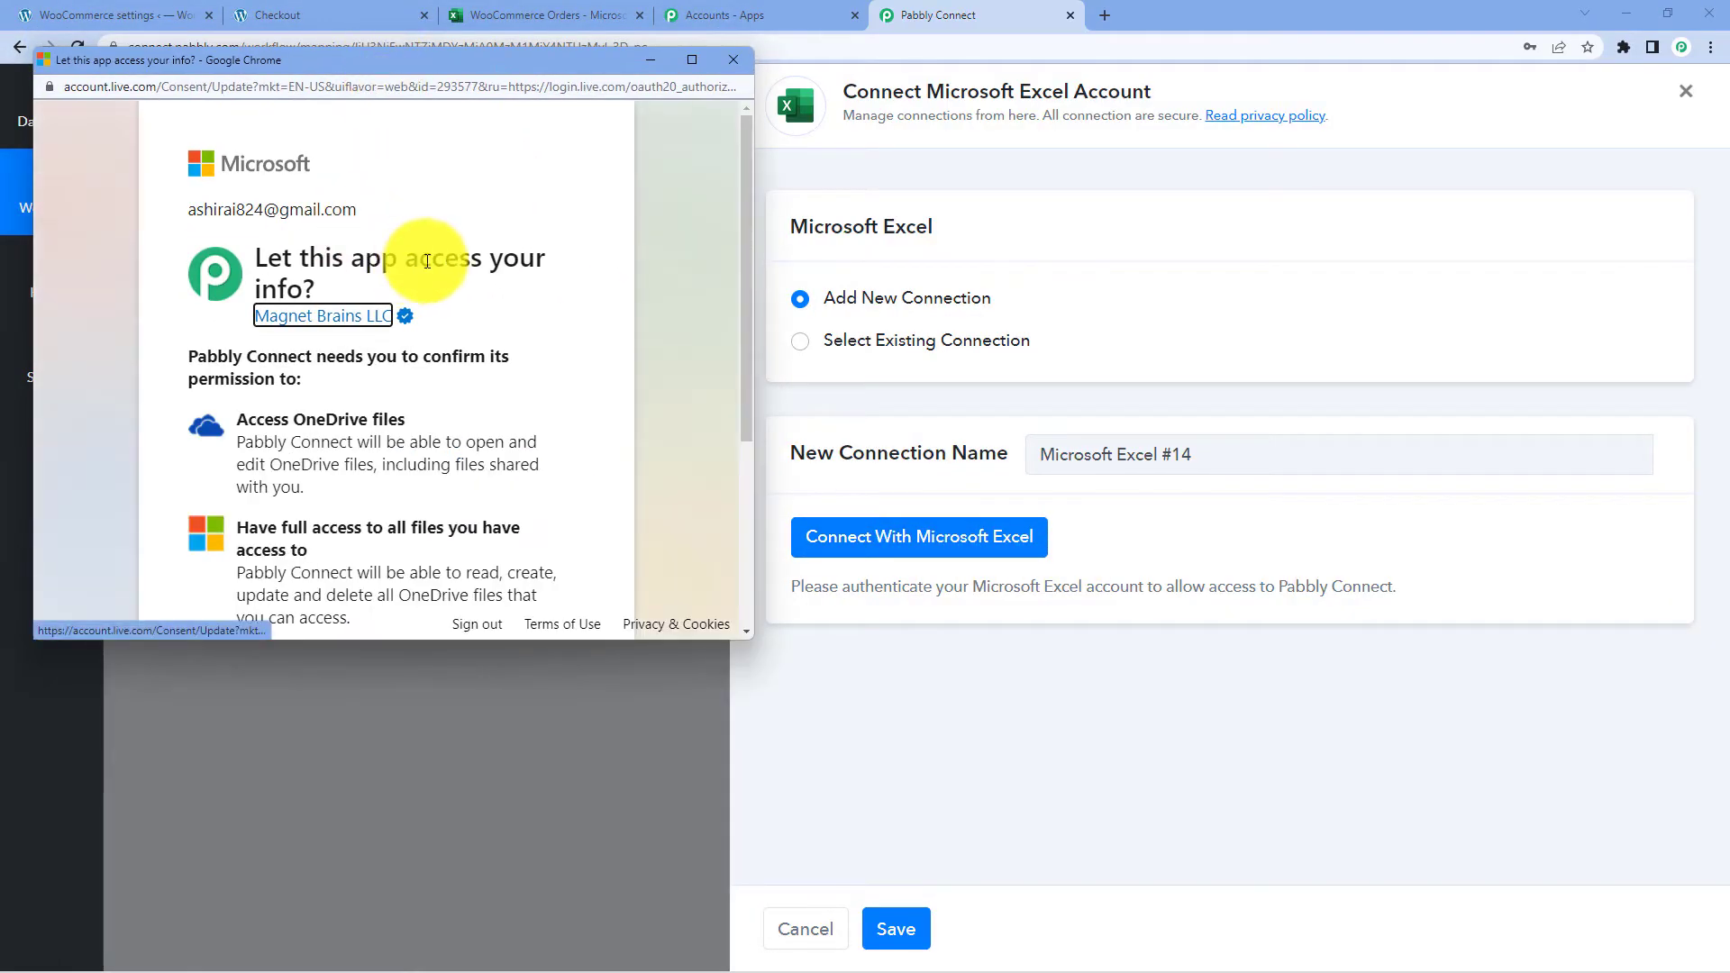
{"action": "scroll", "coordinate": [456, 332], "scroll_direction": "down", "scroll_amount": 2}
{"action": "scroll", "coordinate": [520, 340], "scroll_direction": "down", "scroll_amount": 2}
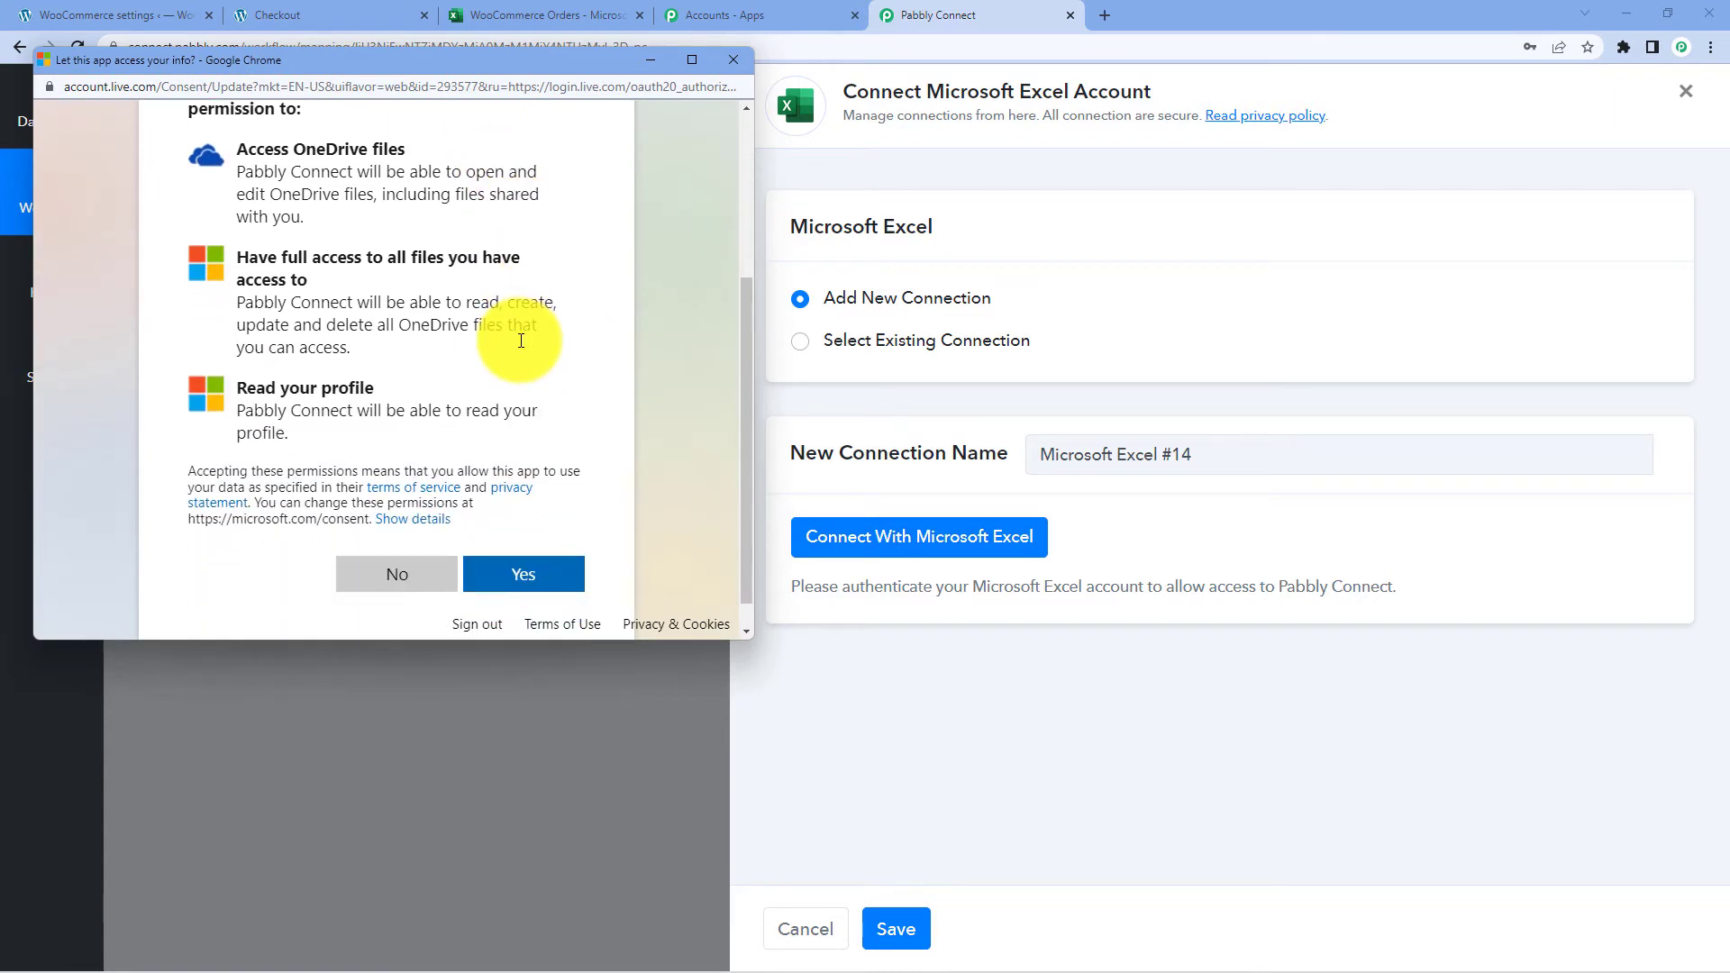
{"action": "left_click", "coordinate": [504, 16]}
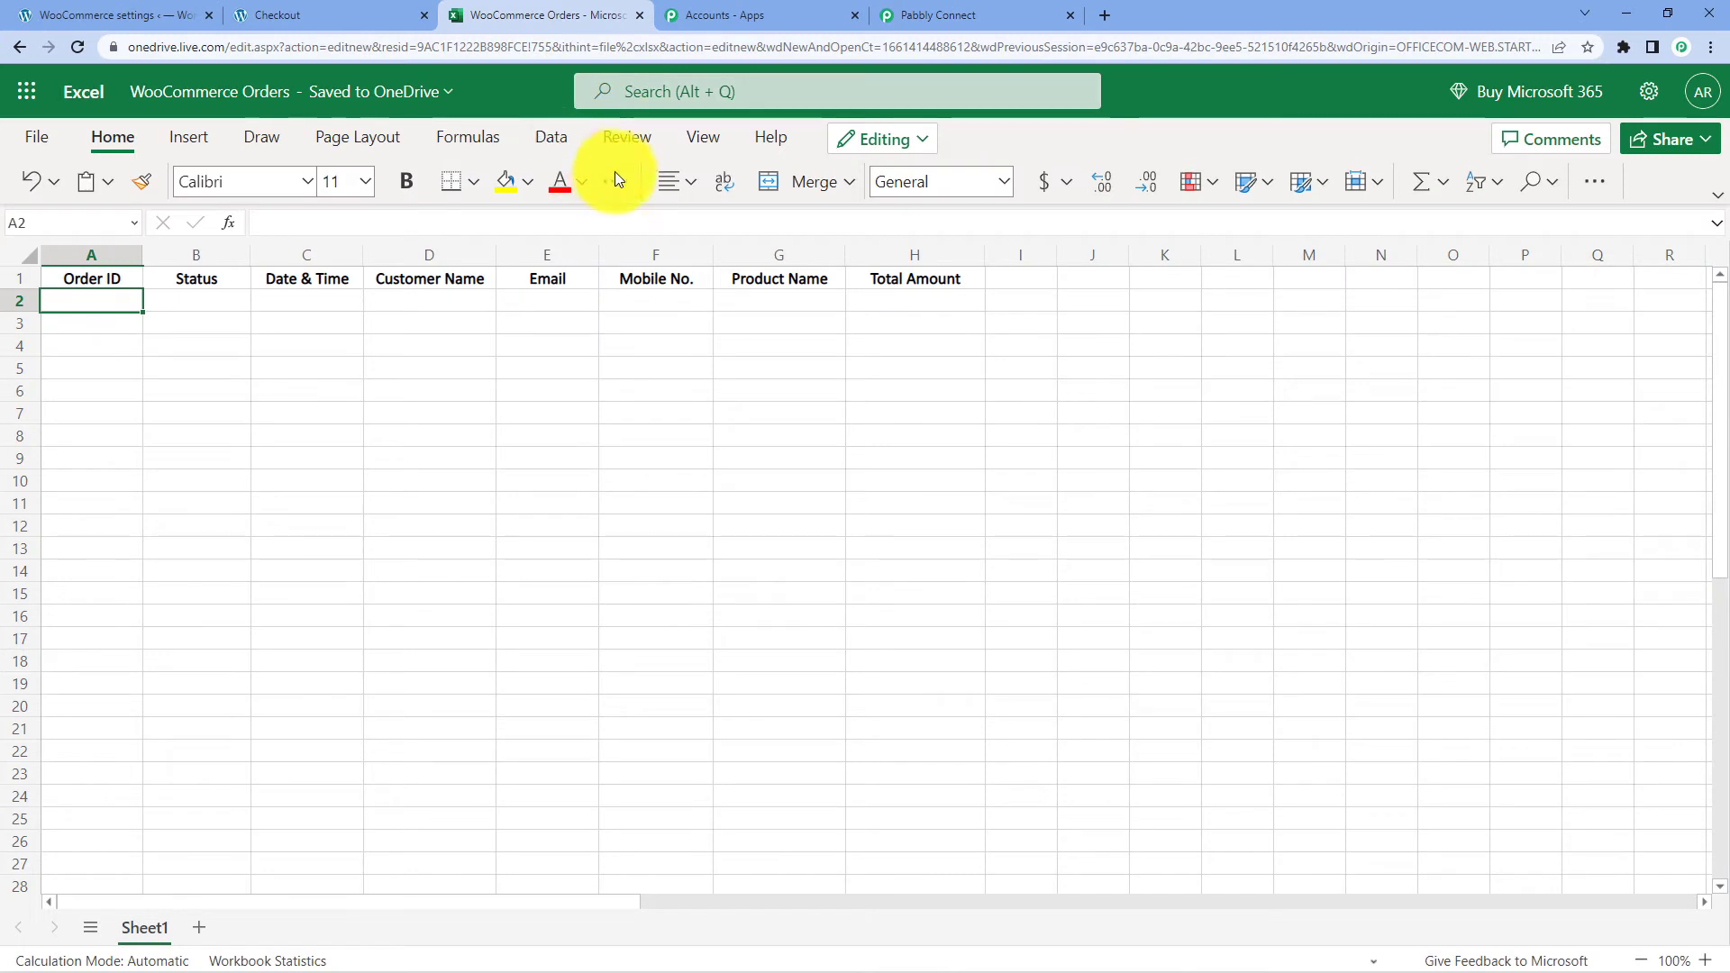
{"action": "left_click", "coordinate": [985, 16]}
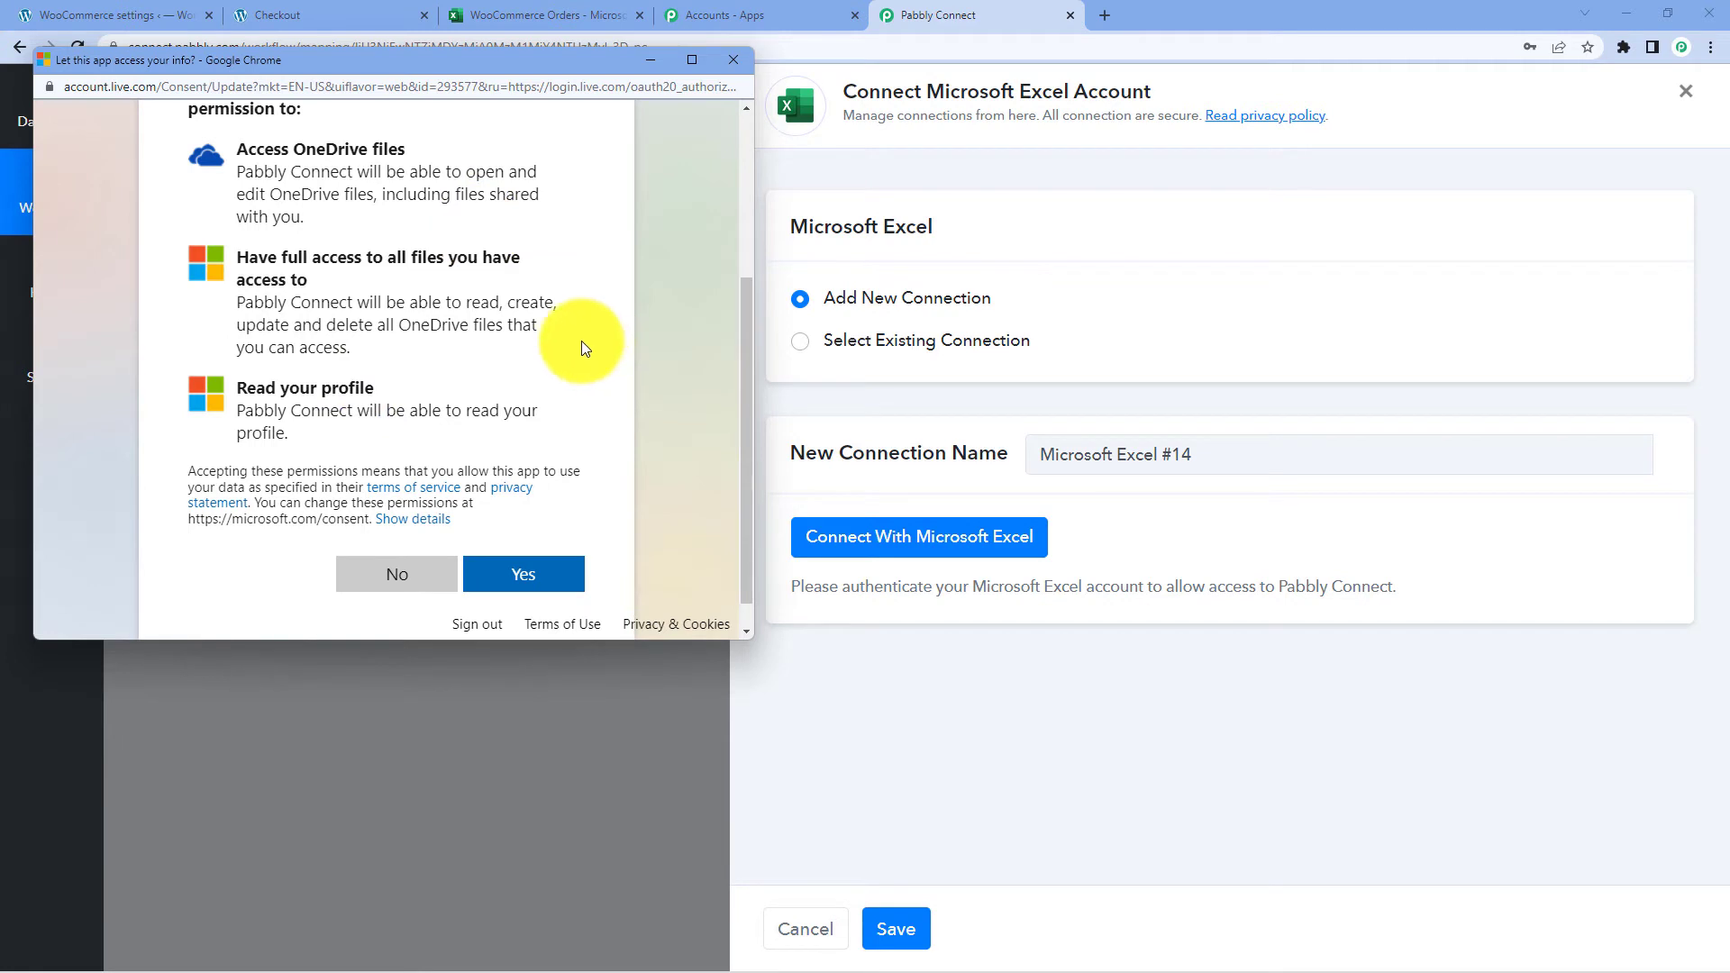
{"action": "left_click", "coordinate": [507, 576]}
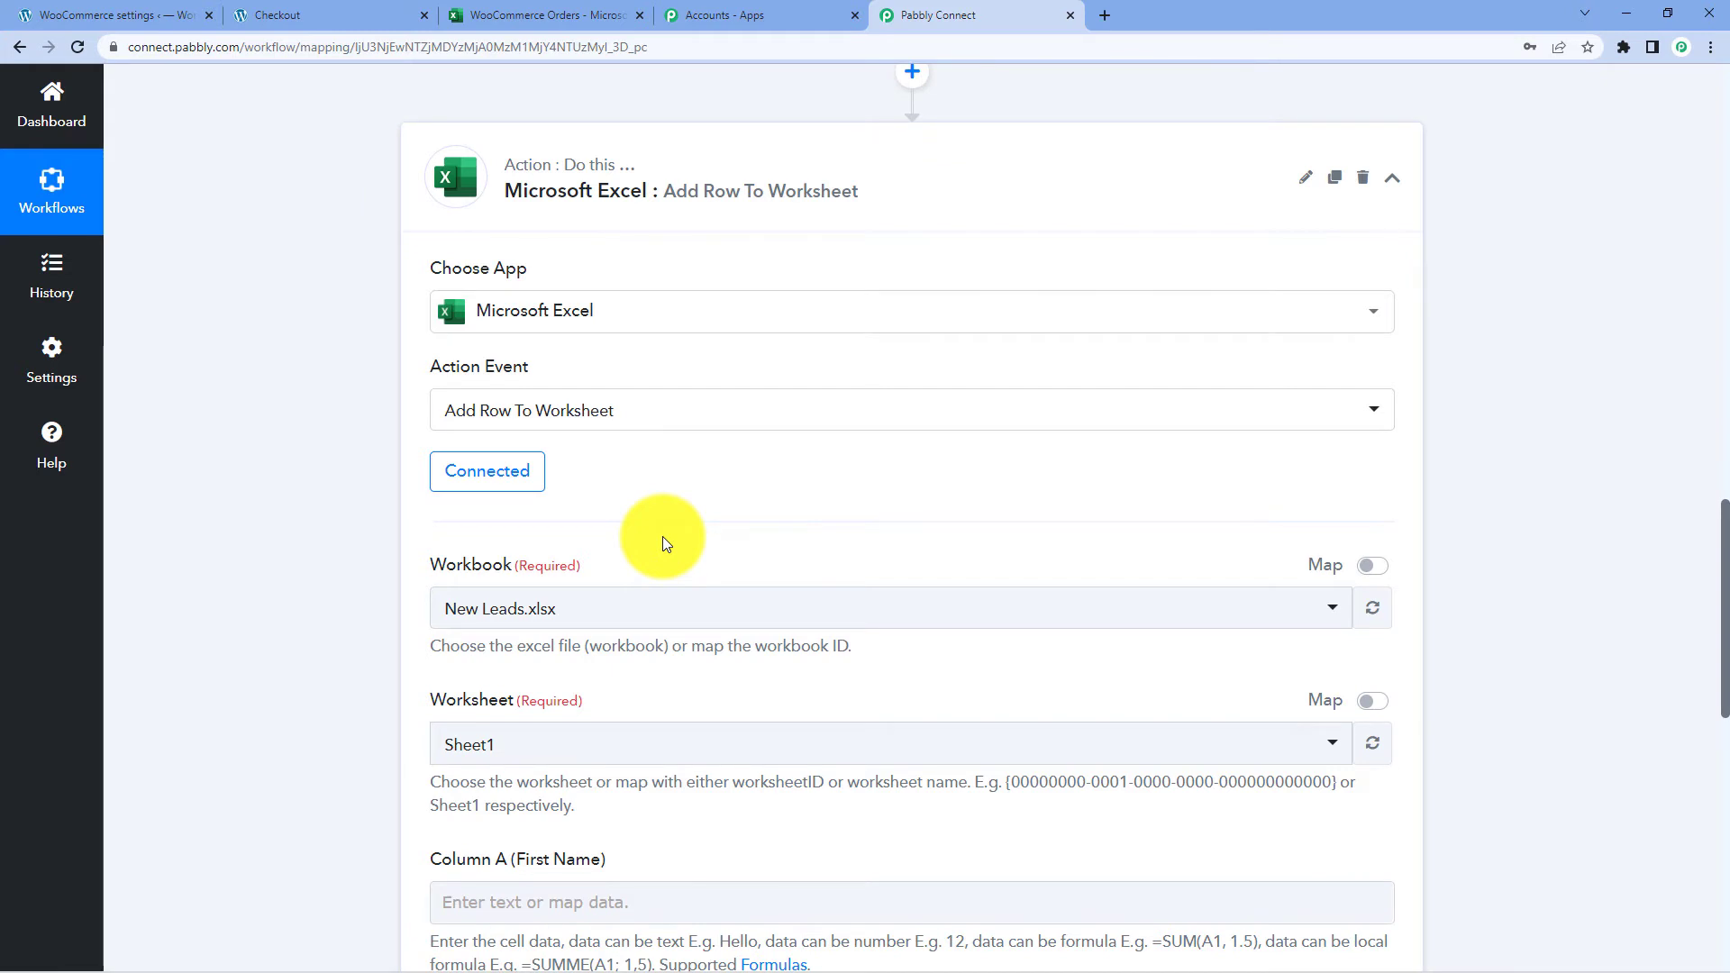
Check the workbook's name in Excel and select WooCommerce Orders.xlsx as the action's workbook in Pabbly Connect
{"action": "scroll", "coordinate": [662, 536], "scroll_direction": "down", "scroll_amount": 2}
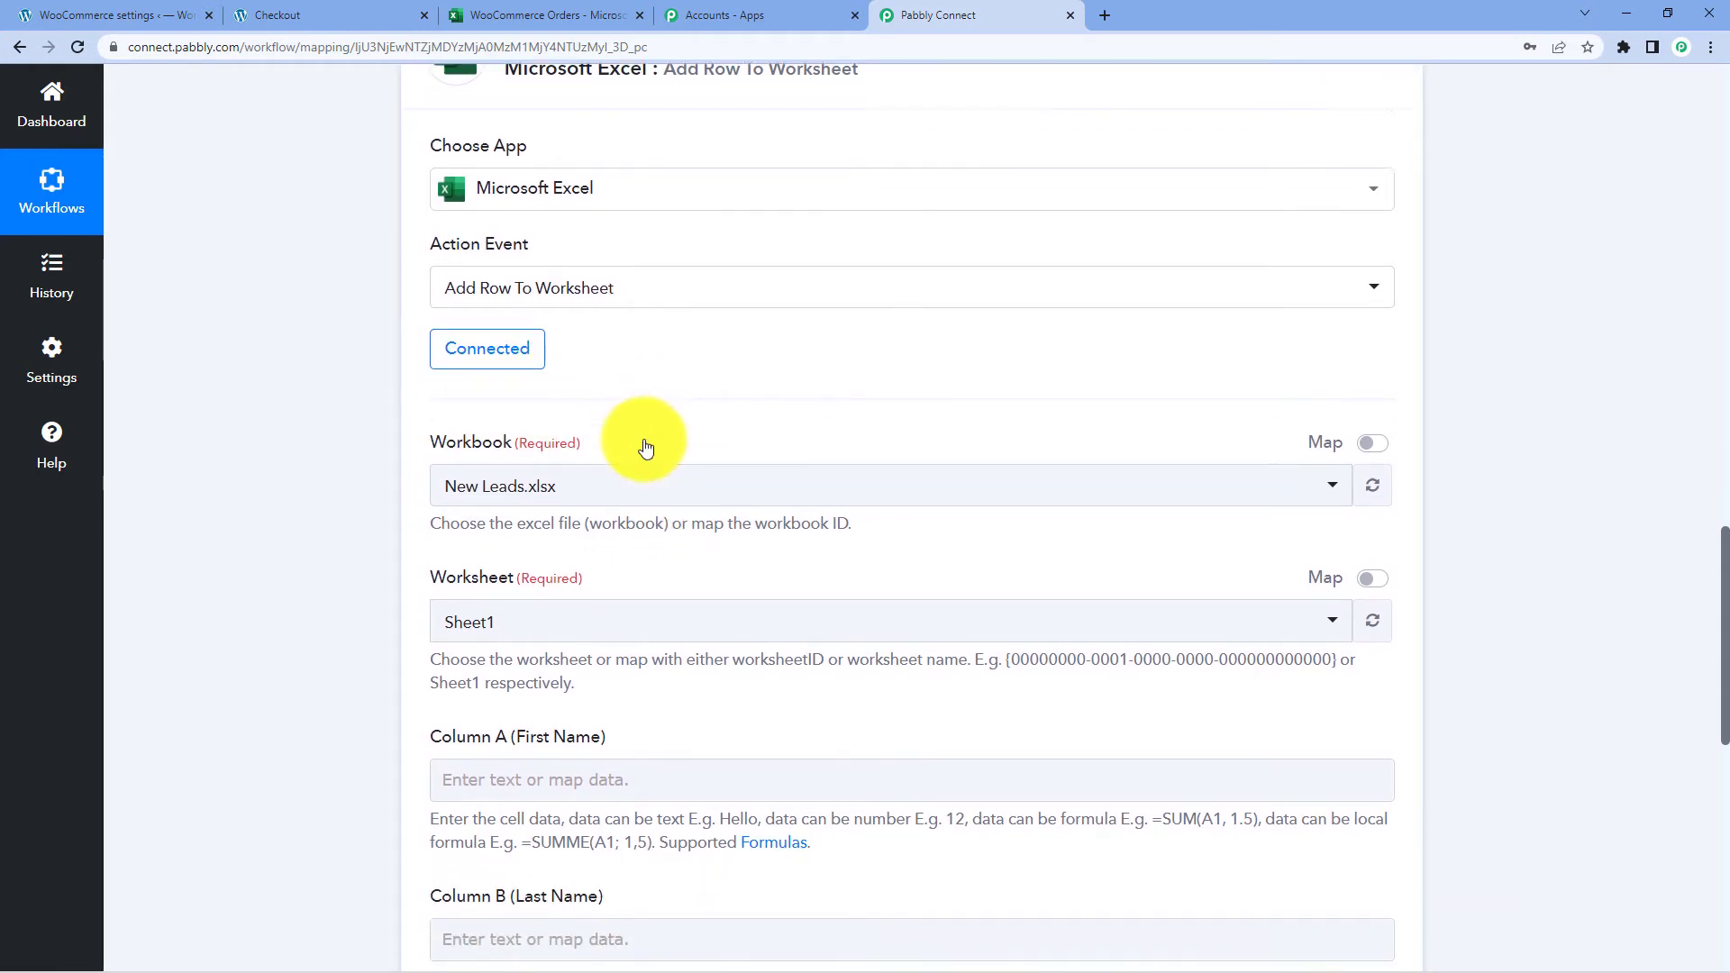
{"action": "scroll", "coordinate": [745, 367], "scroll_direction": "down", "scroll_amount": 1}
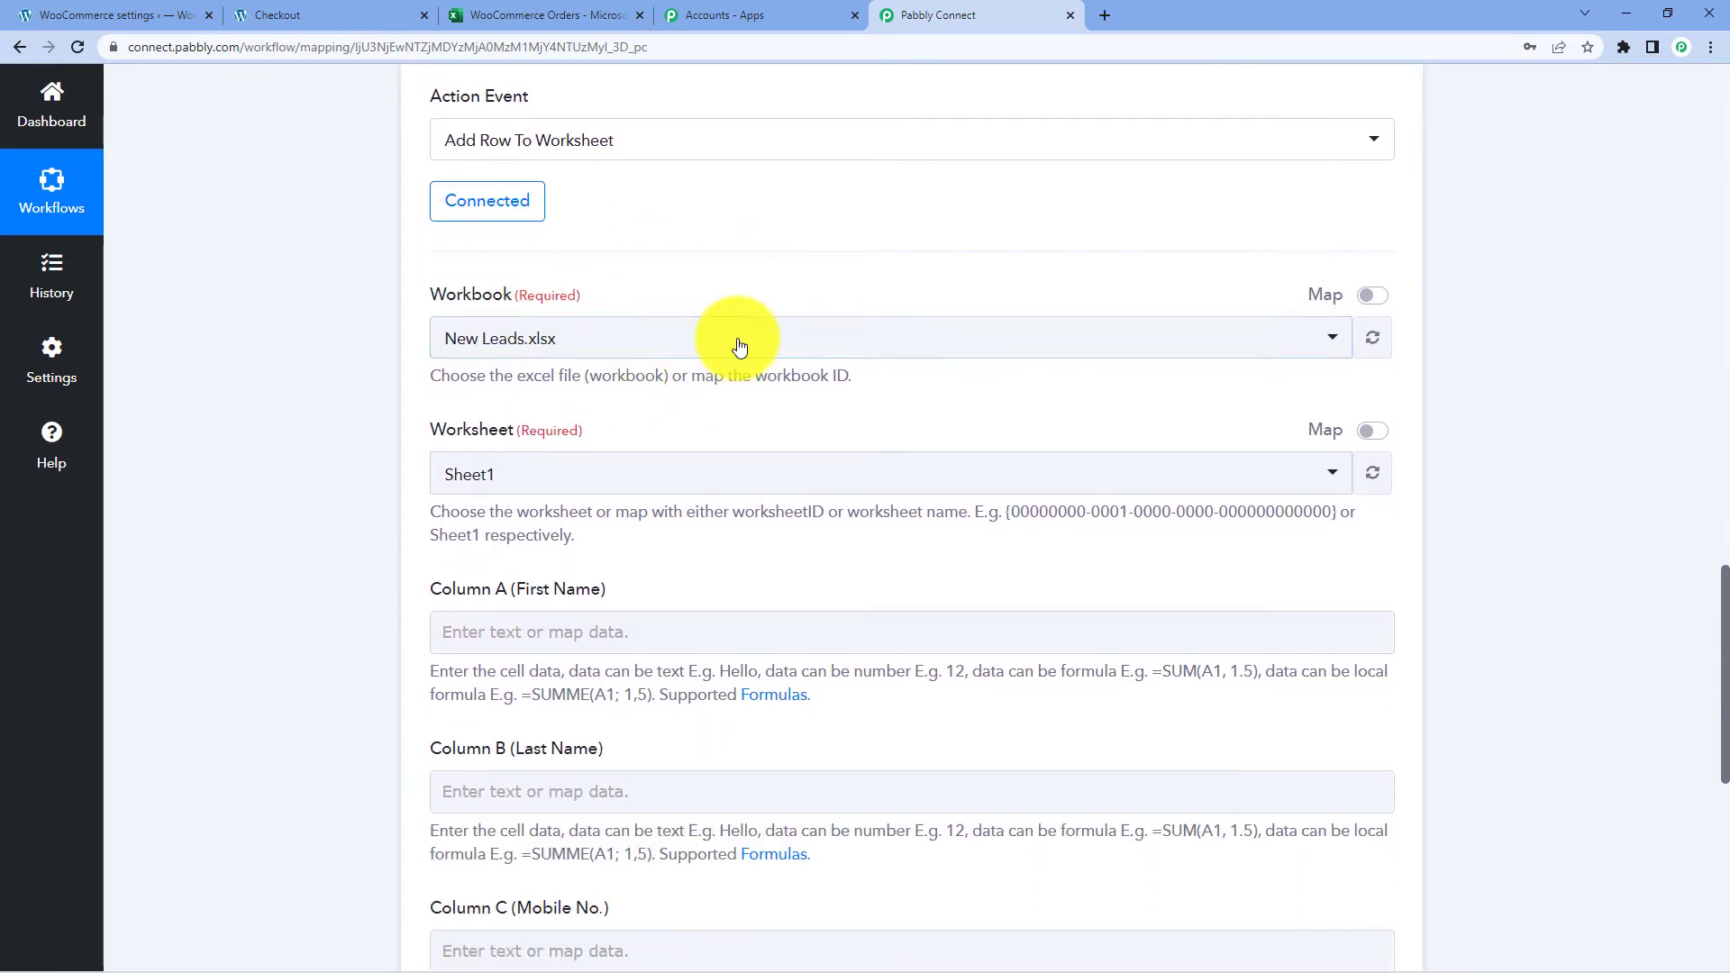
{"action": "left_click", "coordinate": [733, 339]}
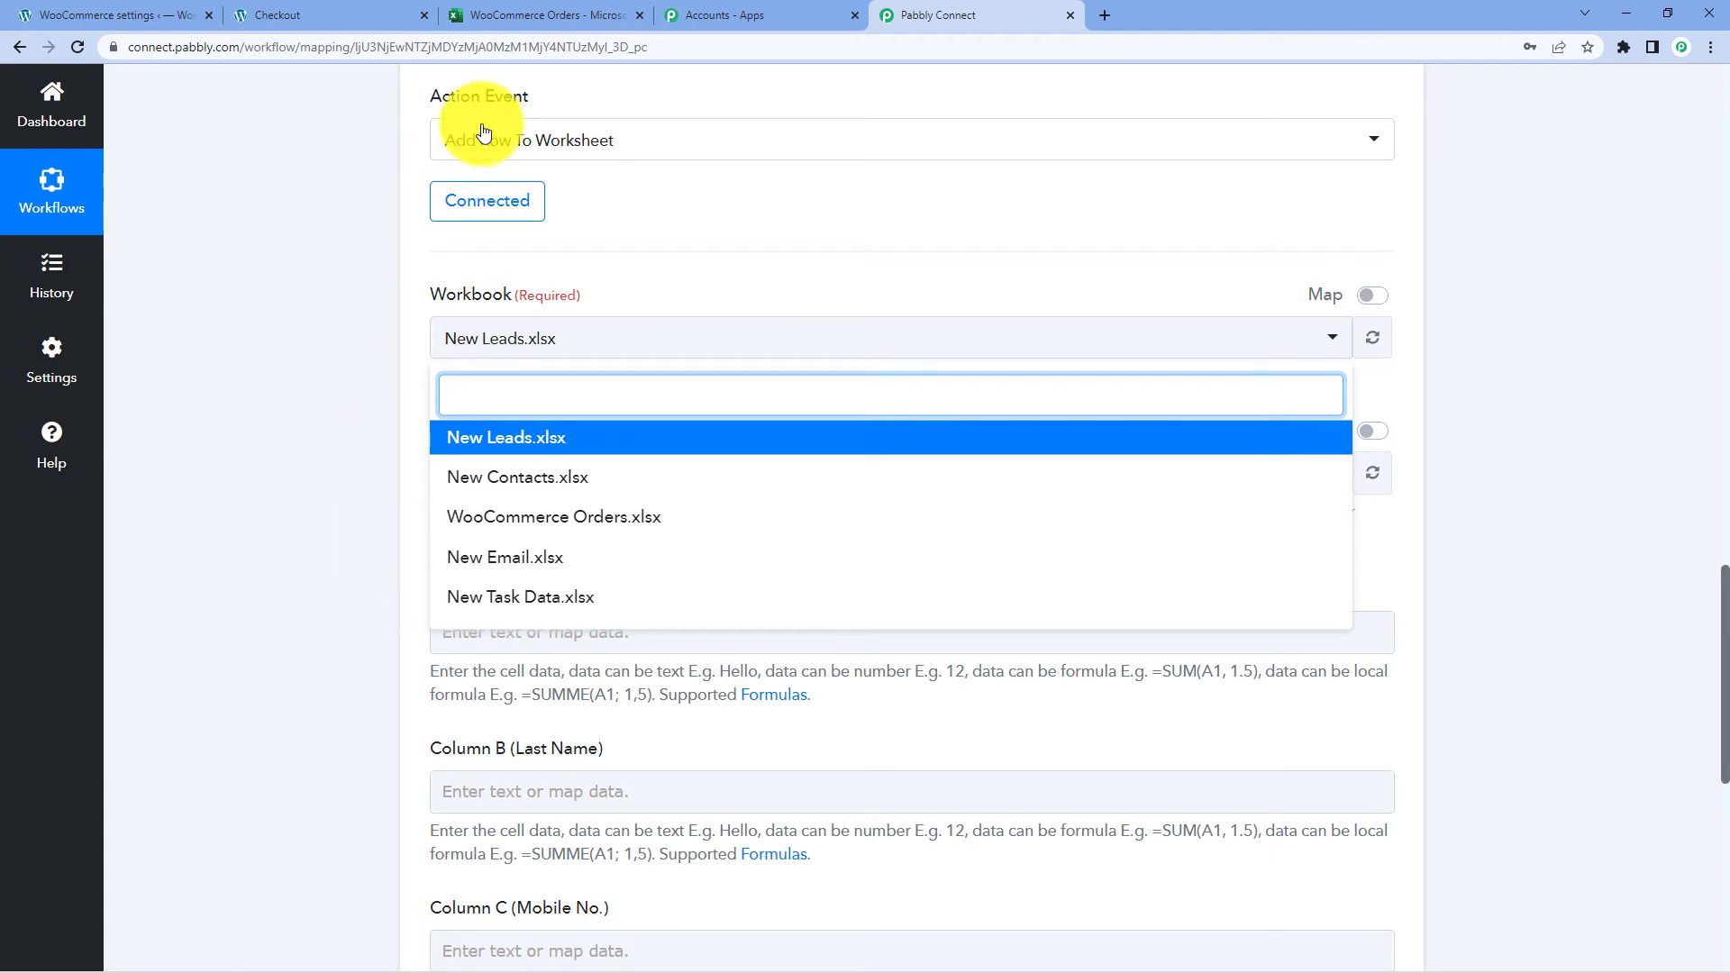
{"action": "left_click", "coordinate": [567, 14]}
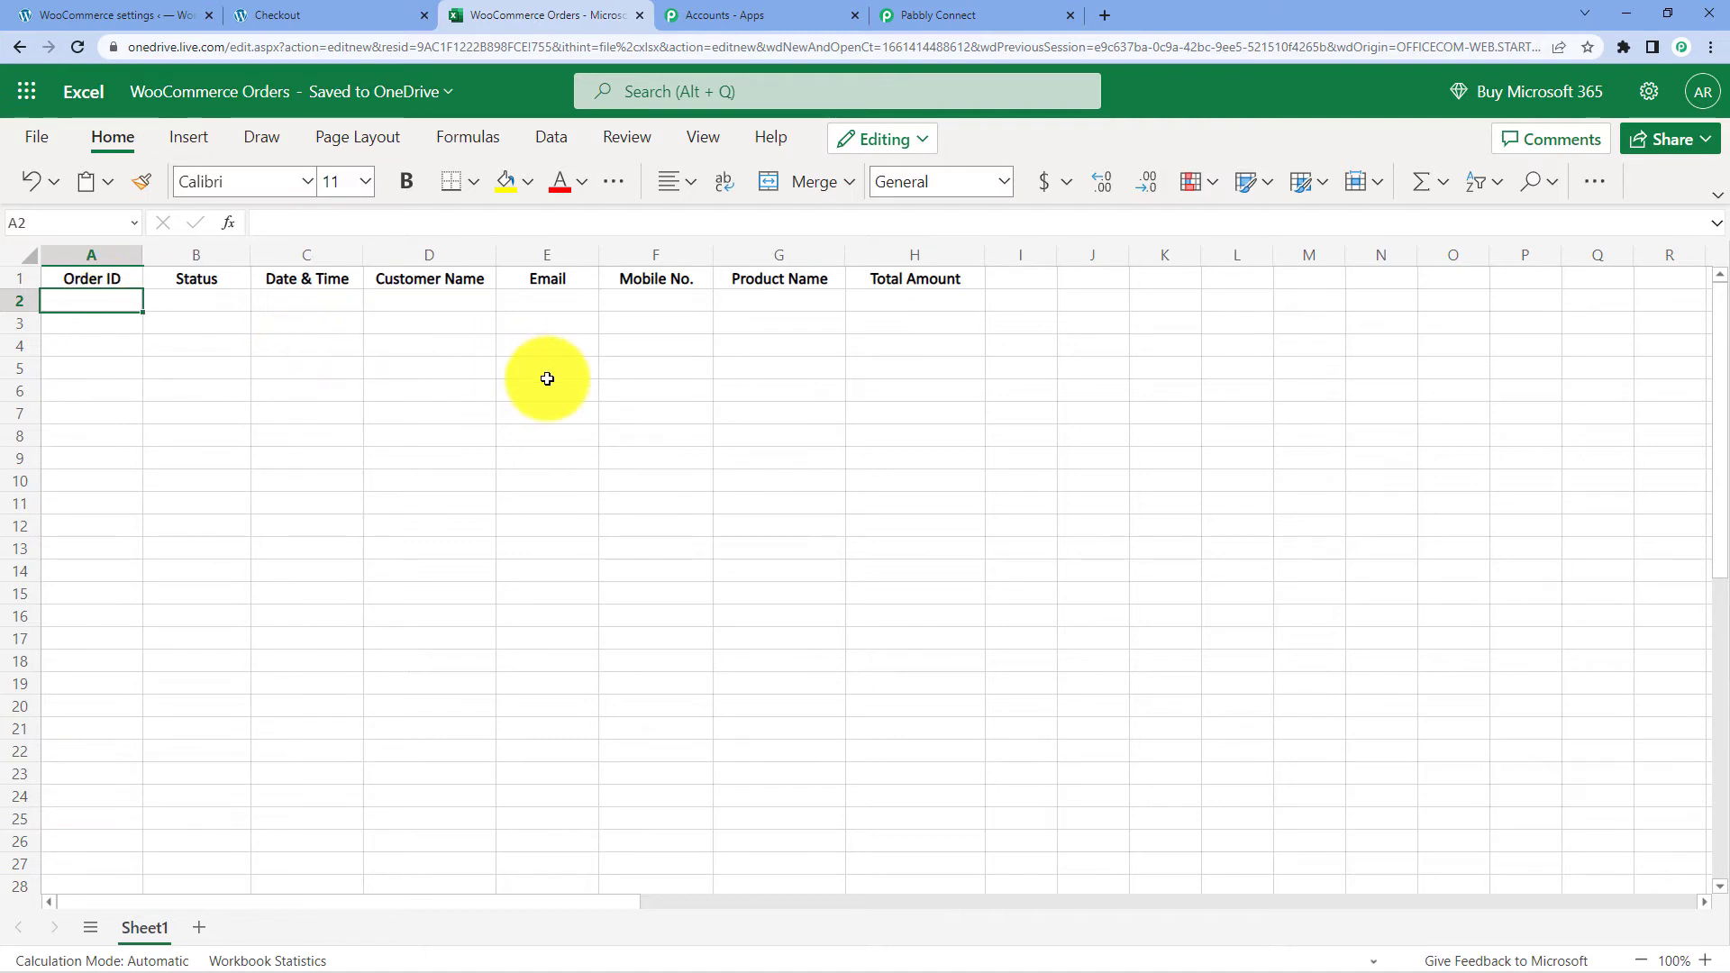
{"action": "left_click", "coordinate": [953, 14]}
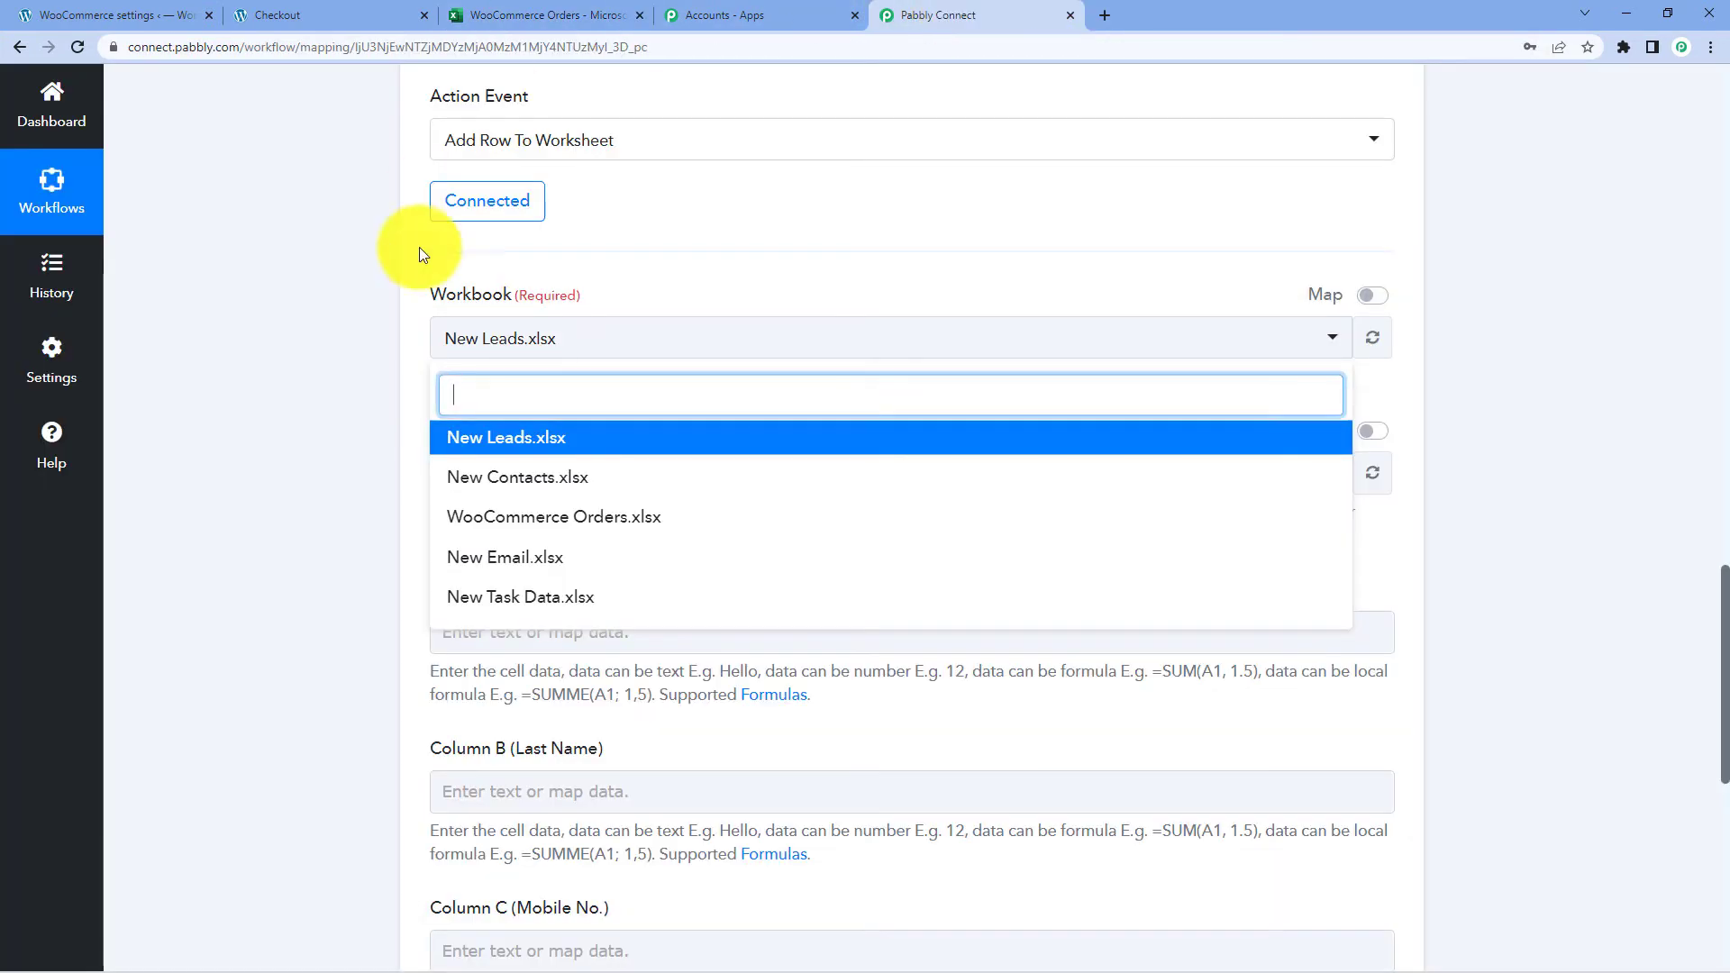
{"action": "left_click", "coordinate": [538, 518]}
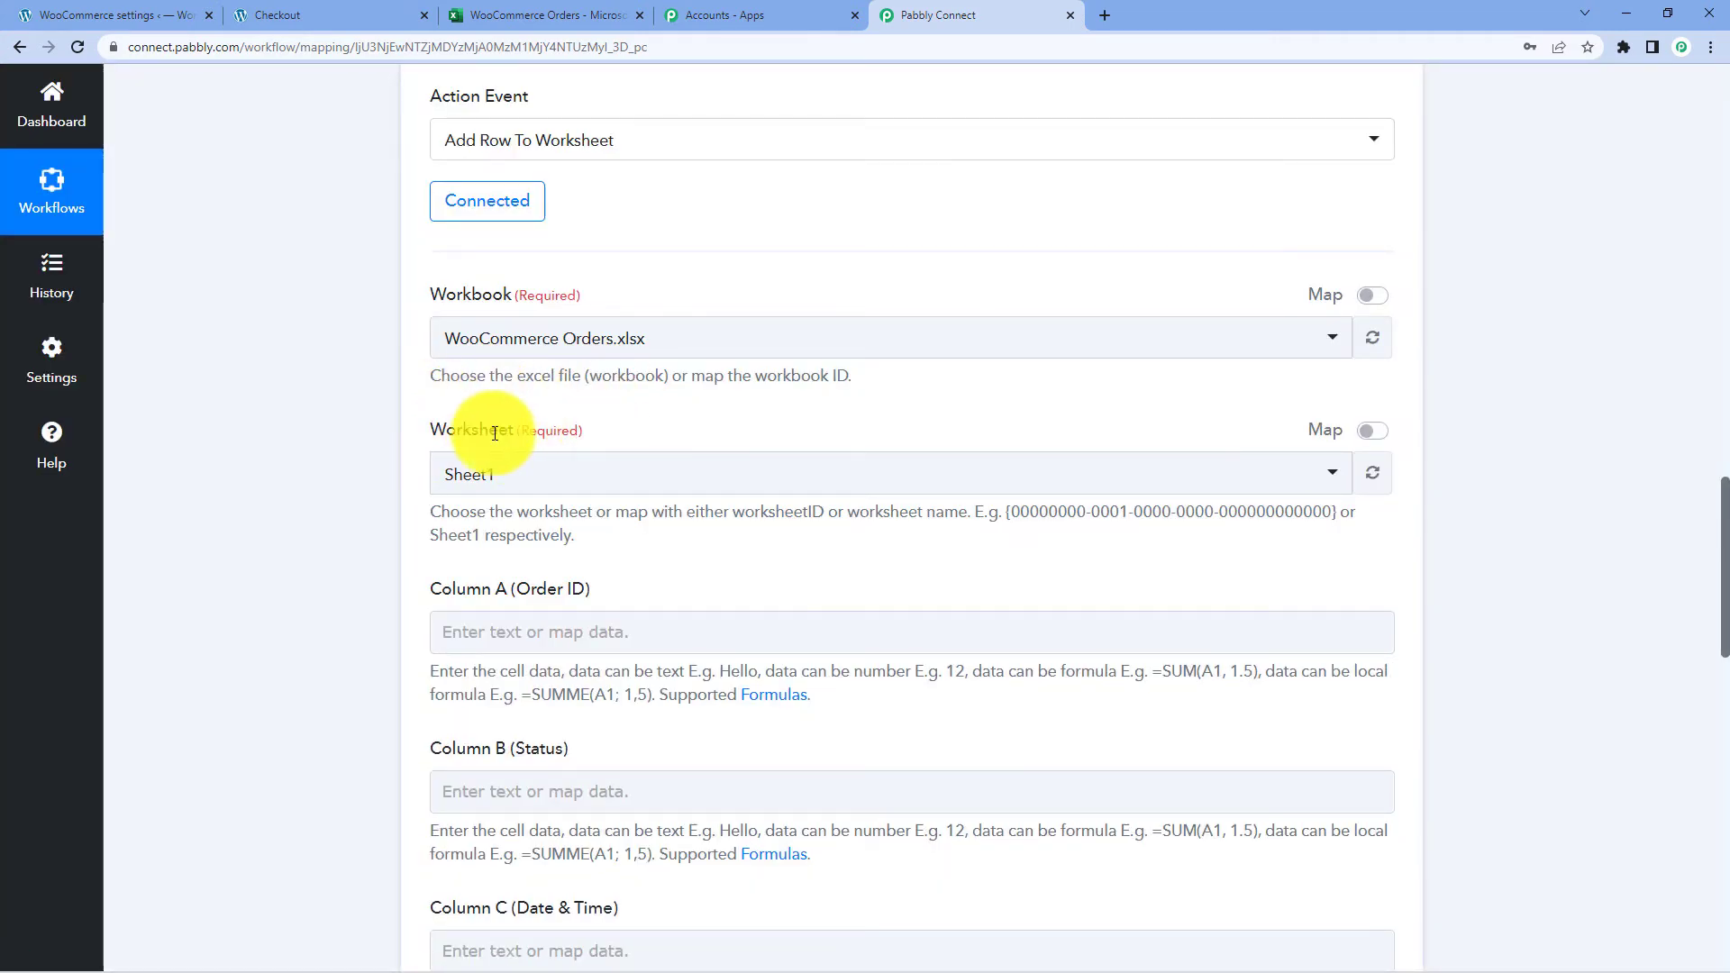
Check the sheet name in Excel, select Sheet1 as the action's worksheet in Pabbly Connect, and go to the column fields
{"action": "left_click", "coordinate": [537, 14]}
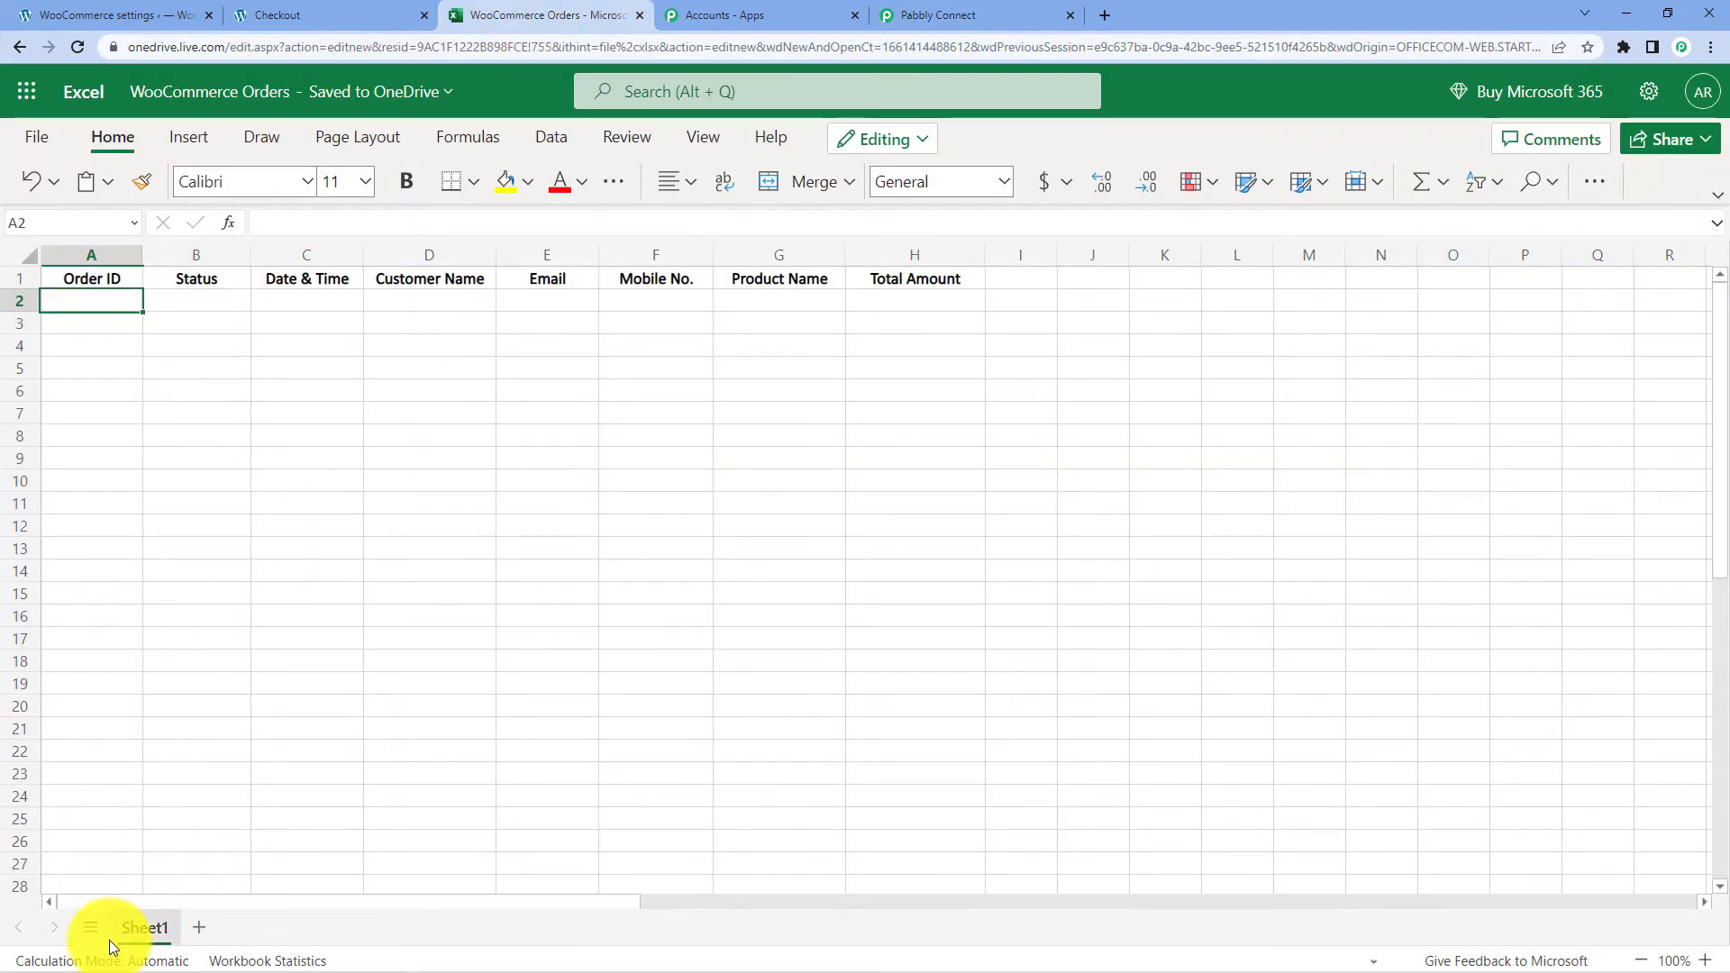
{"action": "left_click", "coordinate": [937, 13]}
{"action": "left_click", "coordinate": [545, 474]}
{"action": "left_click", "coordinate": [502, 576]}
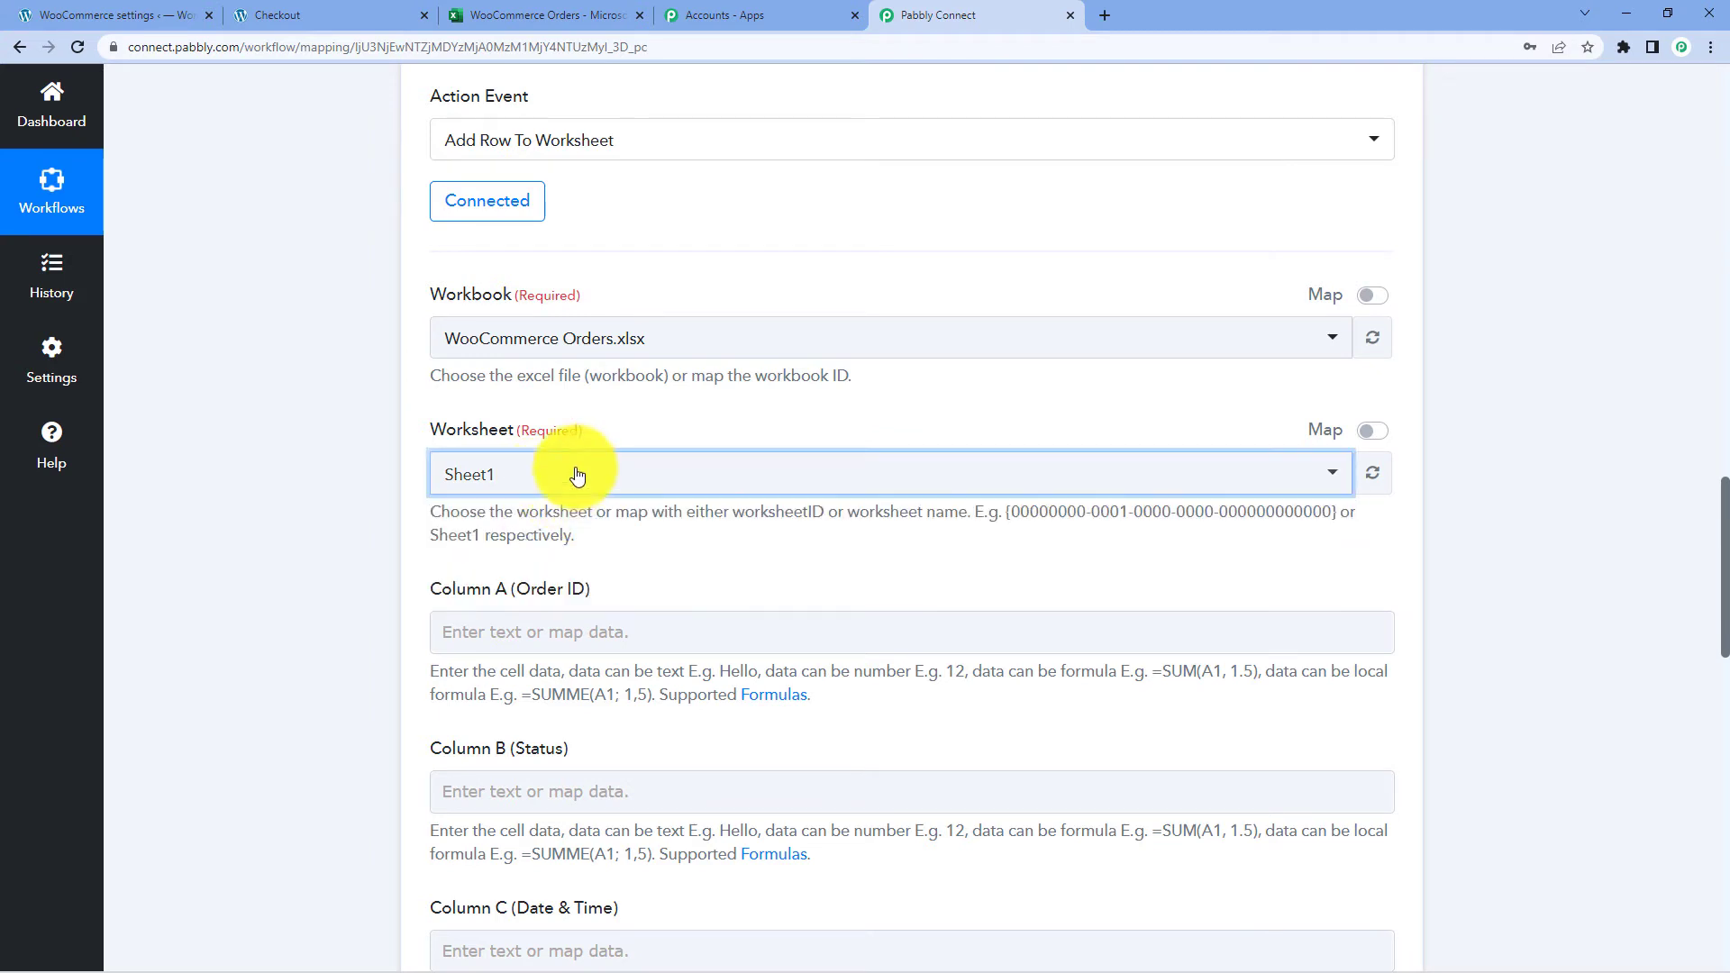
{"action": "scroll", "coordinate": [618, 424], "scroll_direction": "down", "scroll_amount": 2}
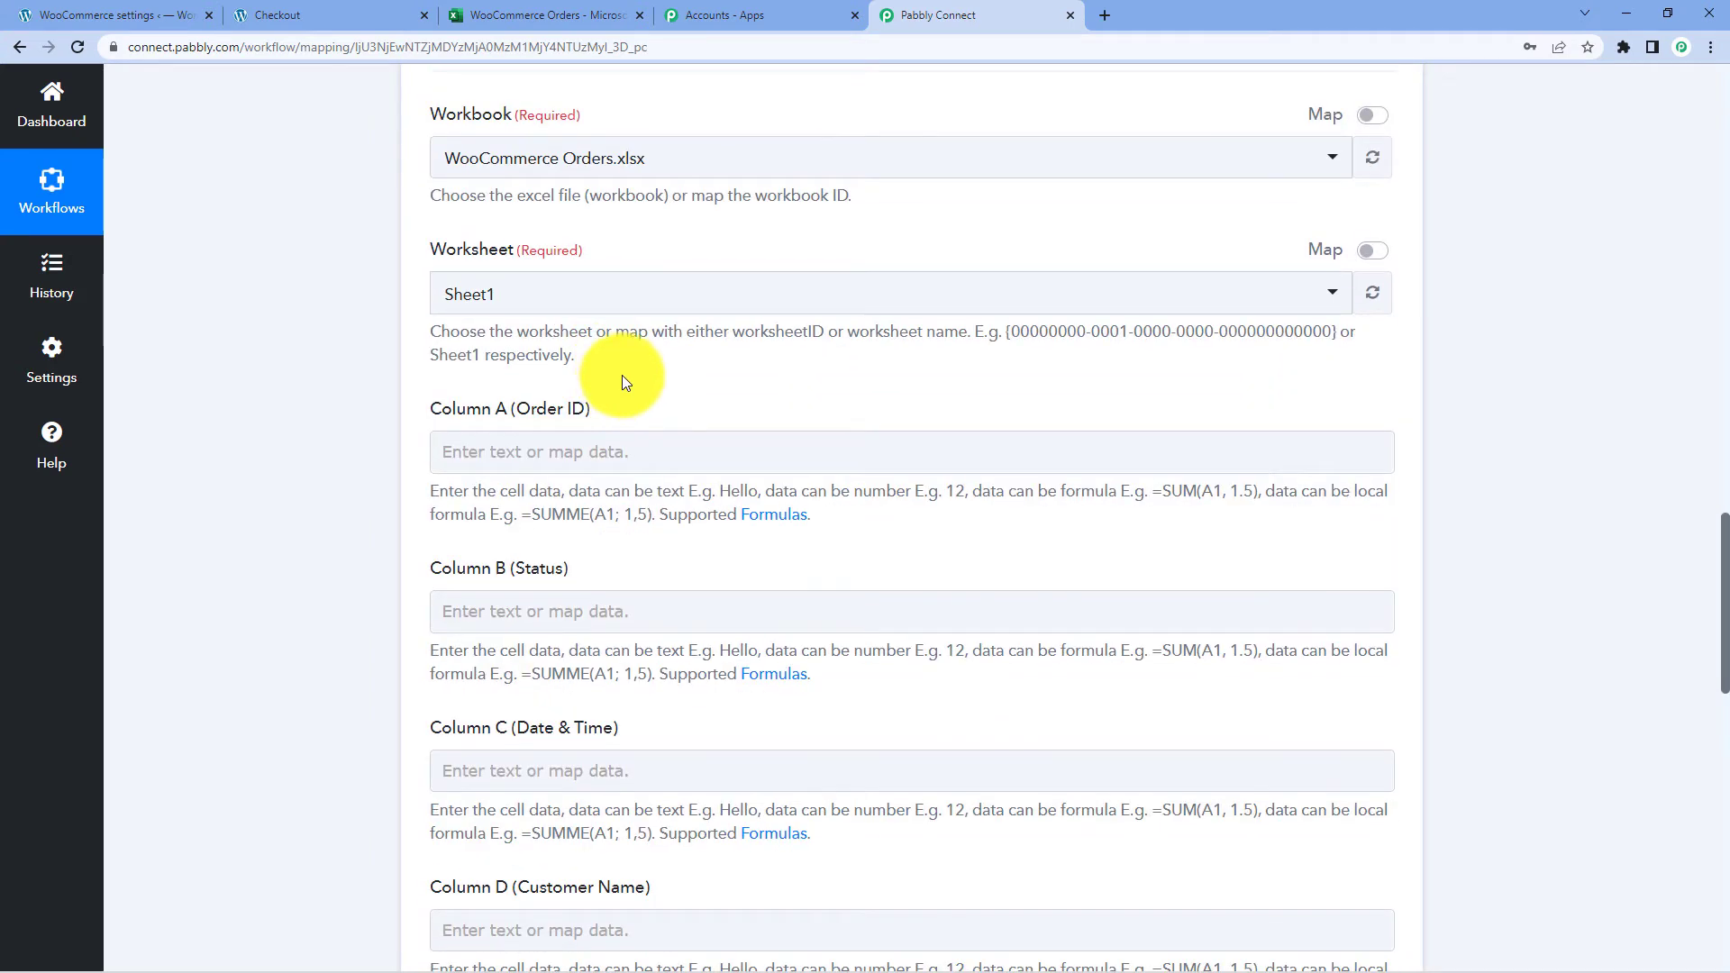
{"action": "scroll", "coordinate": [656, 372], "scroll_direction": "down", "scroll_amount": 2}
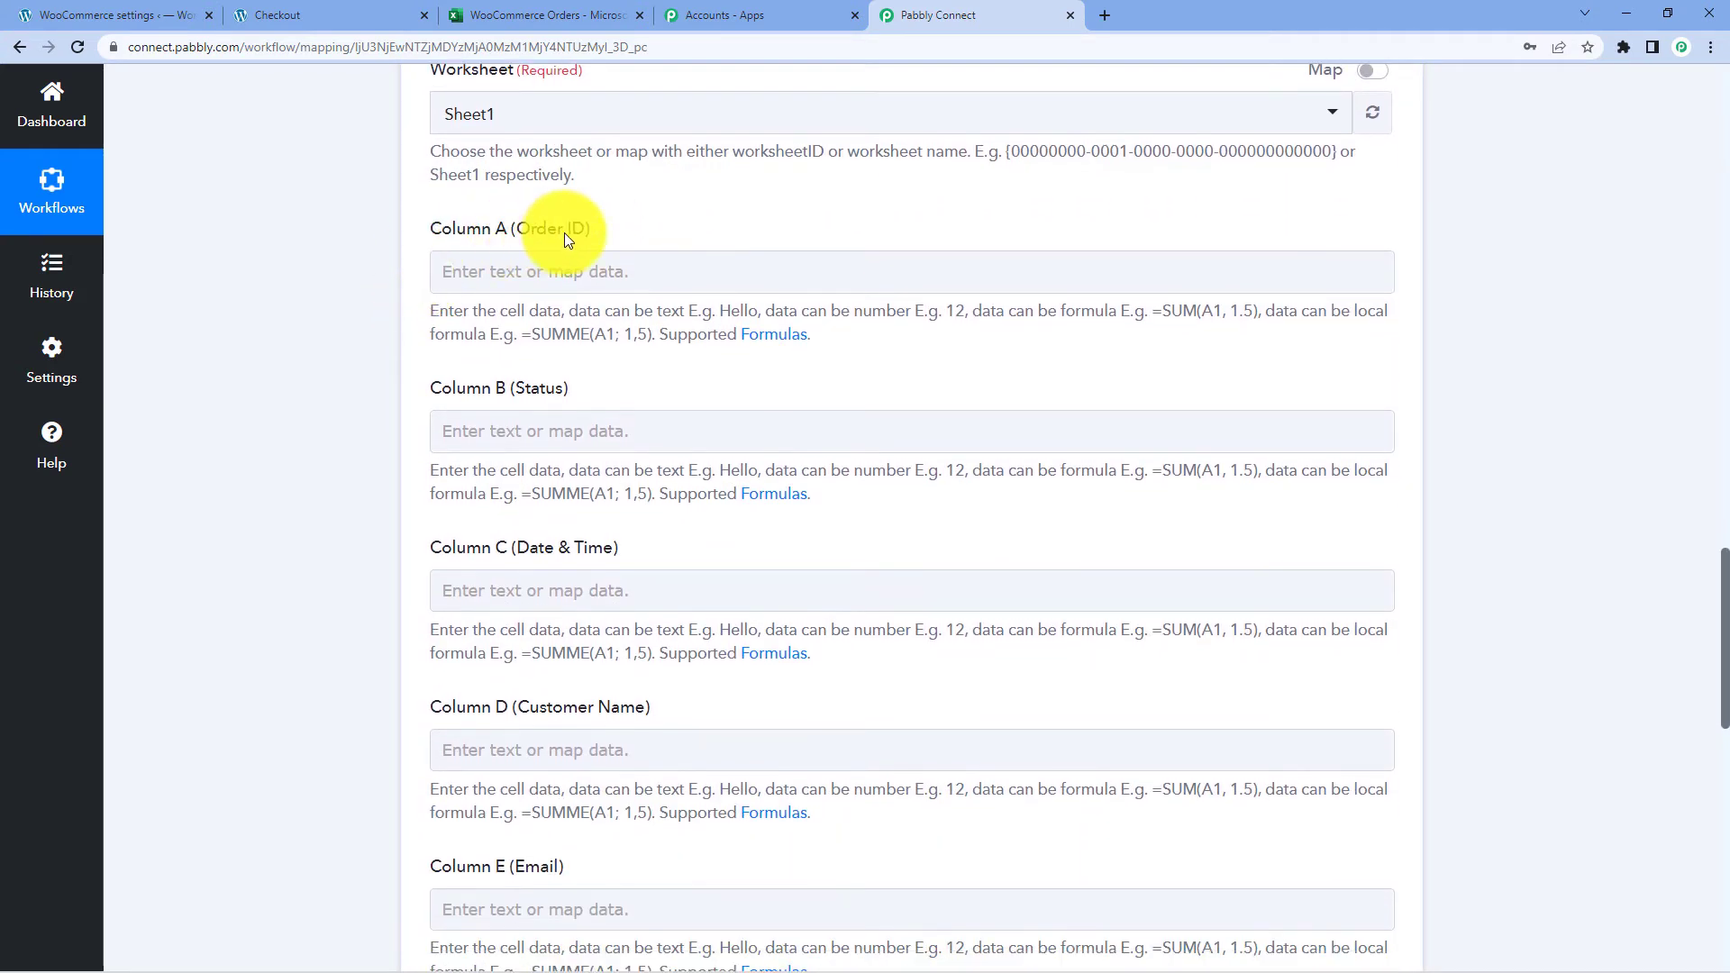
Compare the Column A to H fields of the Excel action in Pabbly Connect with the header row of the WooCommerce Orders workbook in Excel
{"action": "scroll", "coordinate": [446, 364], "scroll_direction": "down", "scroll_amount": 1}
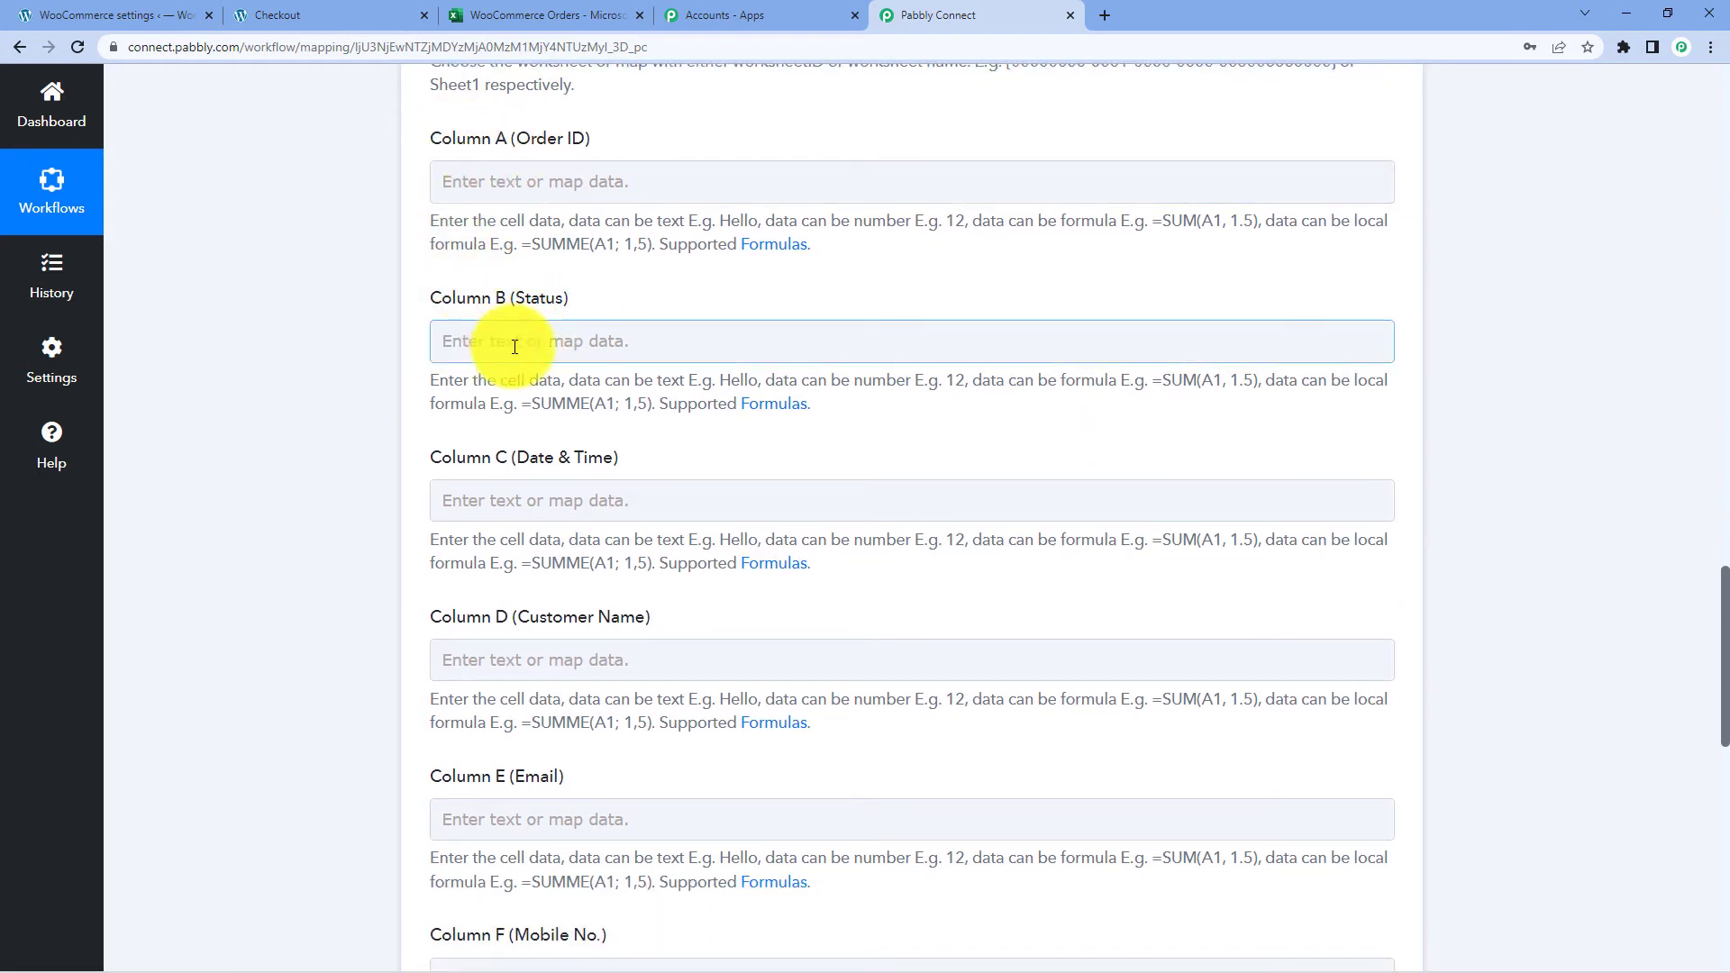
{"action": "scroll", "coordinate": [515, 347], "scroll_direction": "down", "scroll_amount": 6}
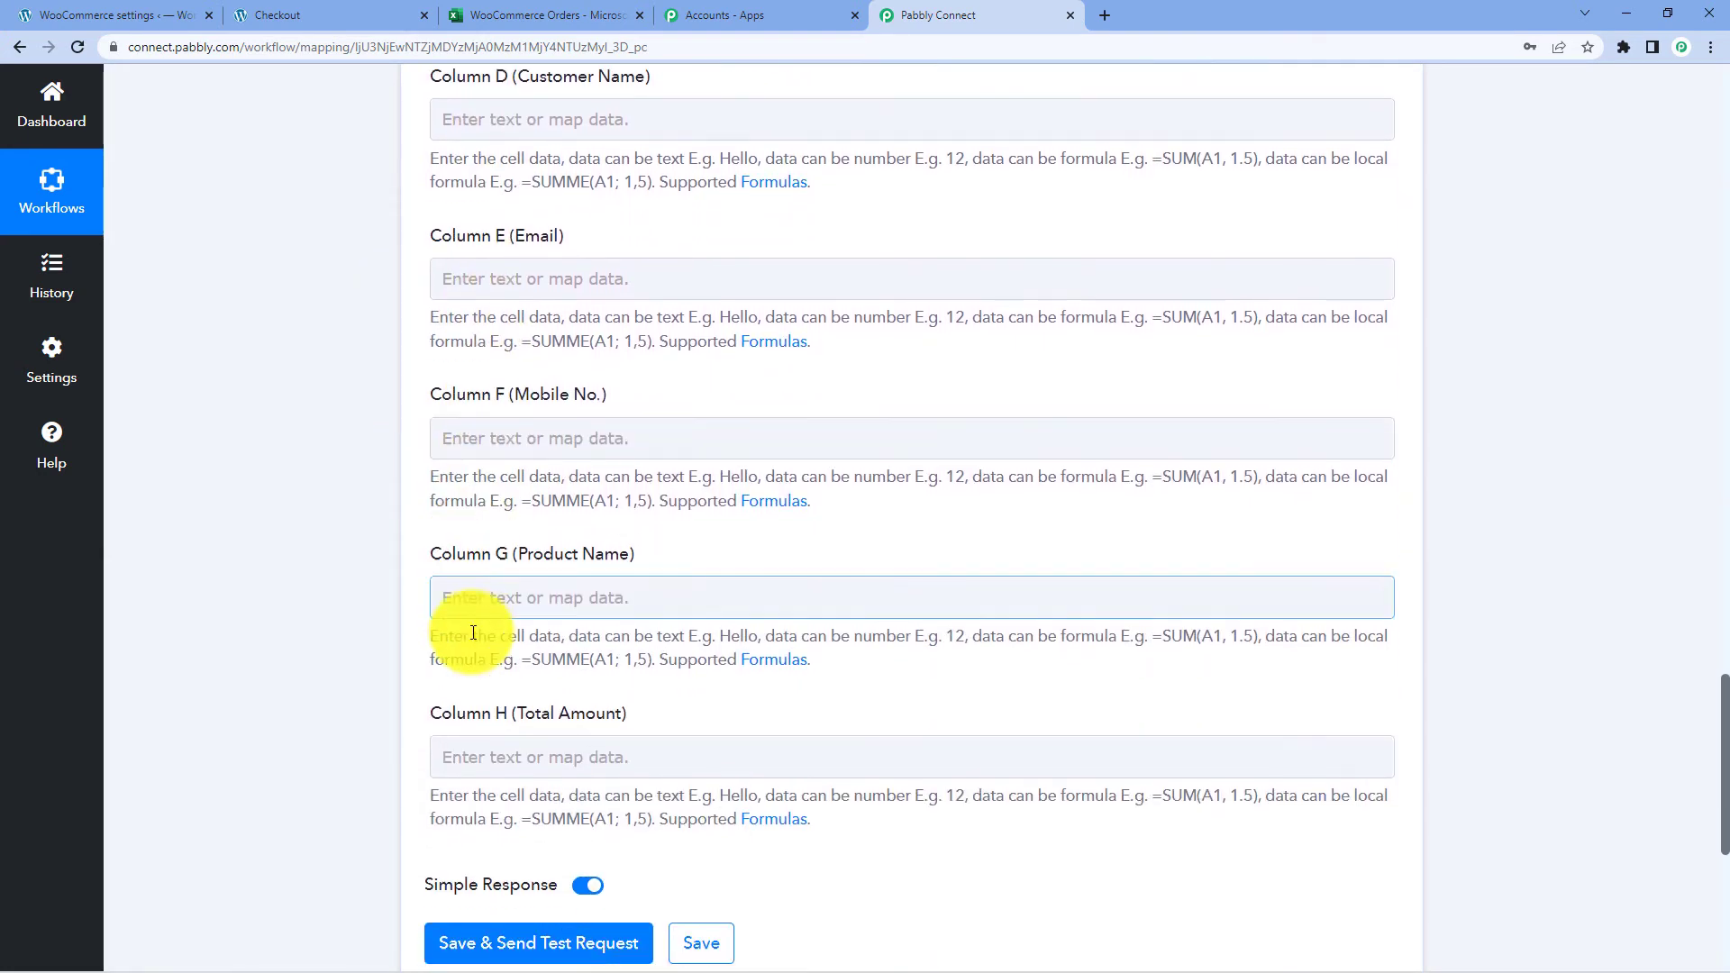
{"action": "scroll", "coordinate": [406, 622], "scroll_direction": "down", "scroll_amount": 3}
{"action": "scroll", "coordinate": [505, 135], "scroll_direction": "up", "scroll_amount": 4}
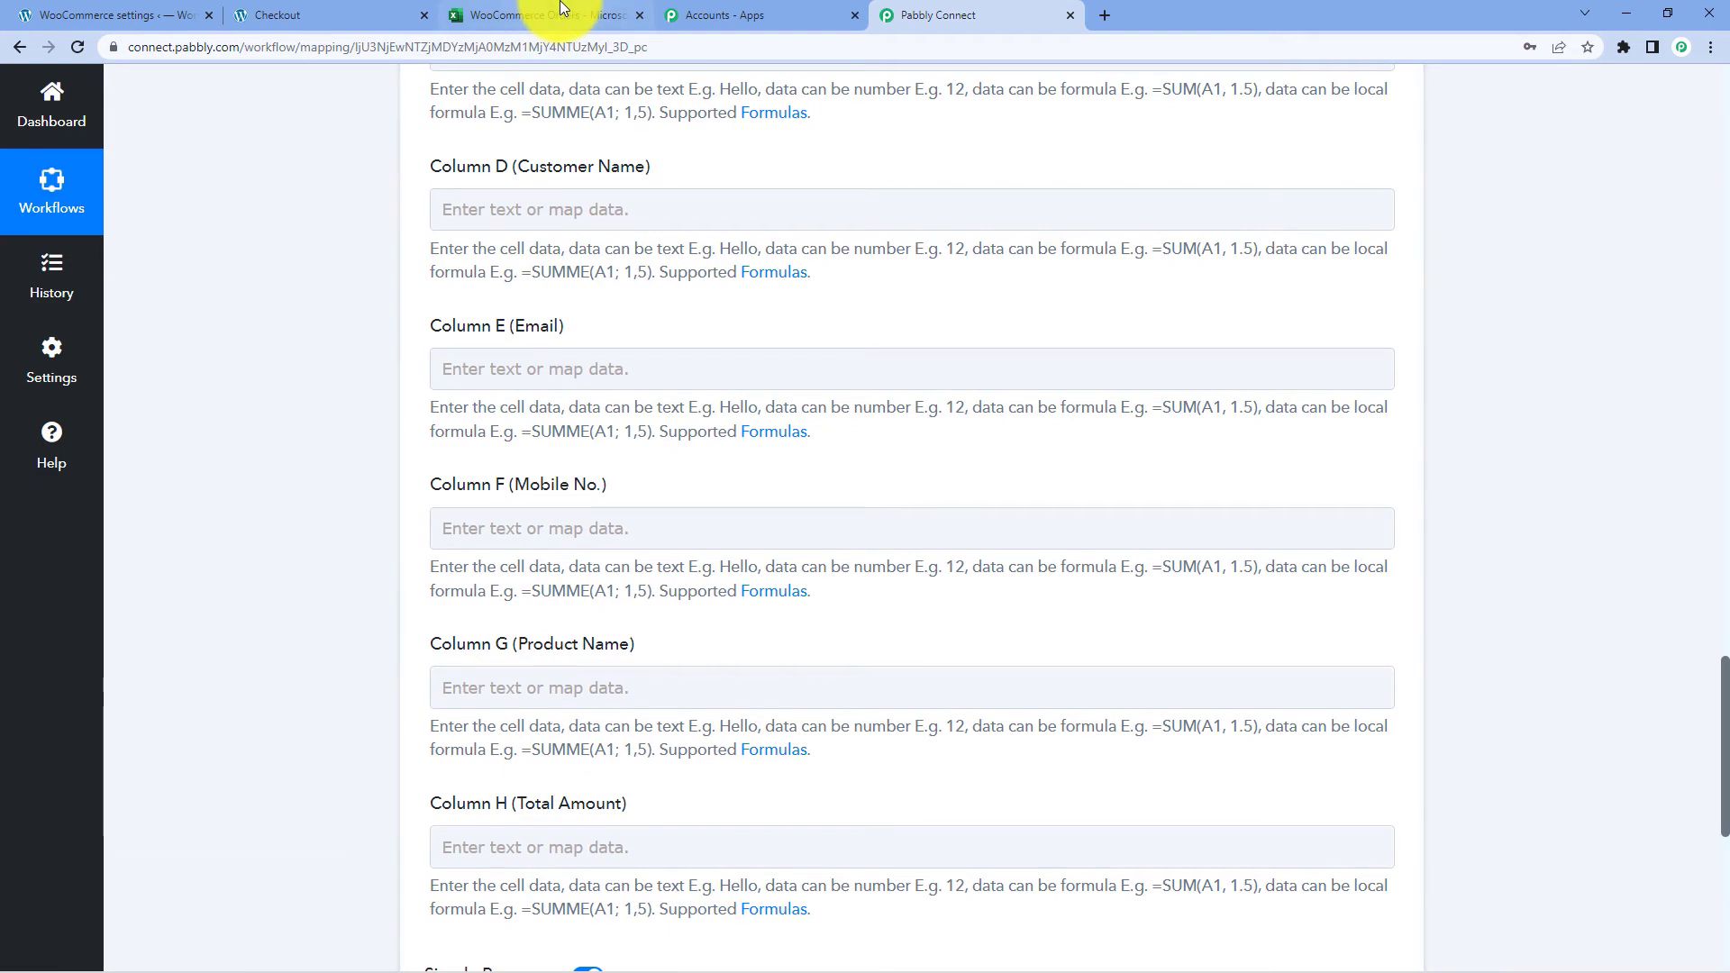
{"action": "left_click", "coordinate": [560, 12]}
{"action": "left_click_drag", "start_coordinate": [80, 279], "coordinate": [907, 282]}
{"action": "left_click", "coordinate": [123, 304]}
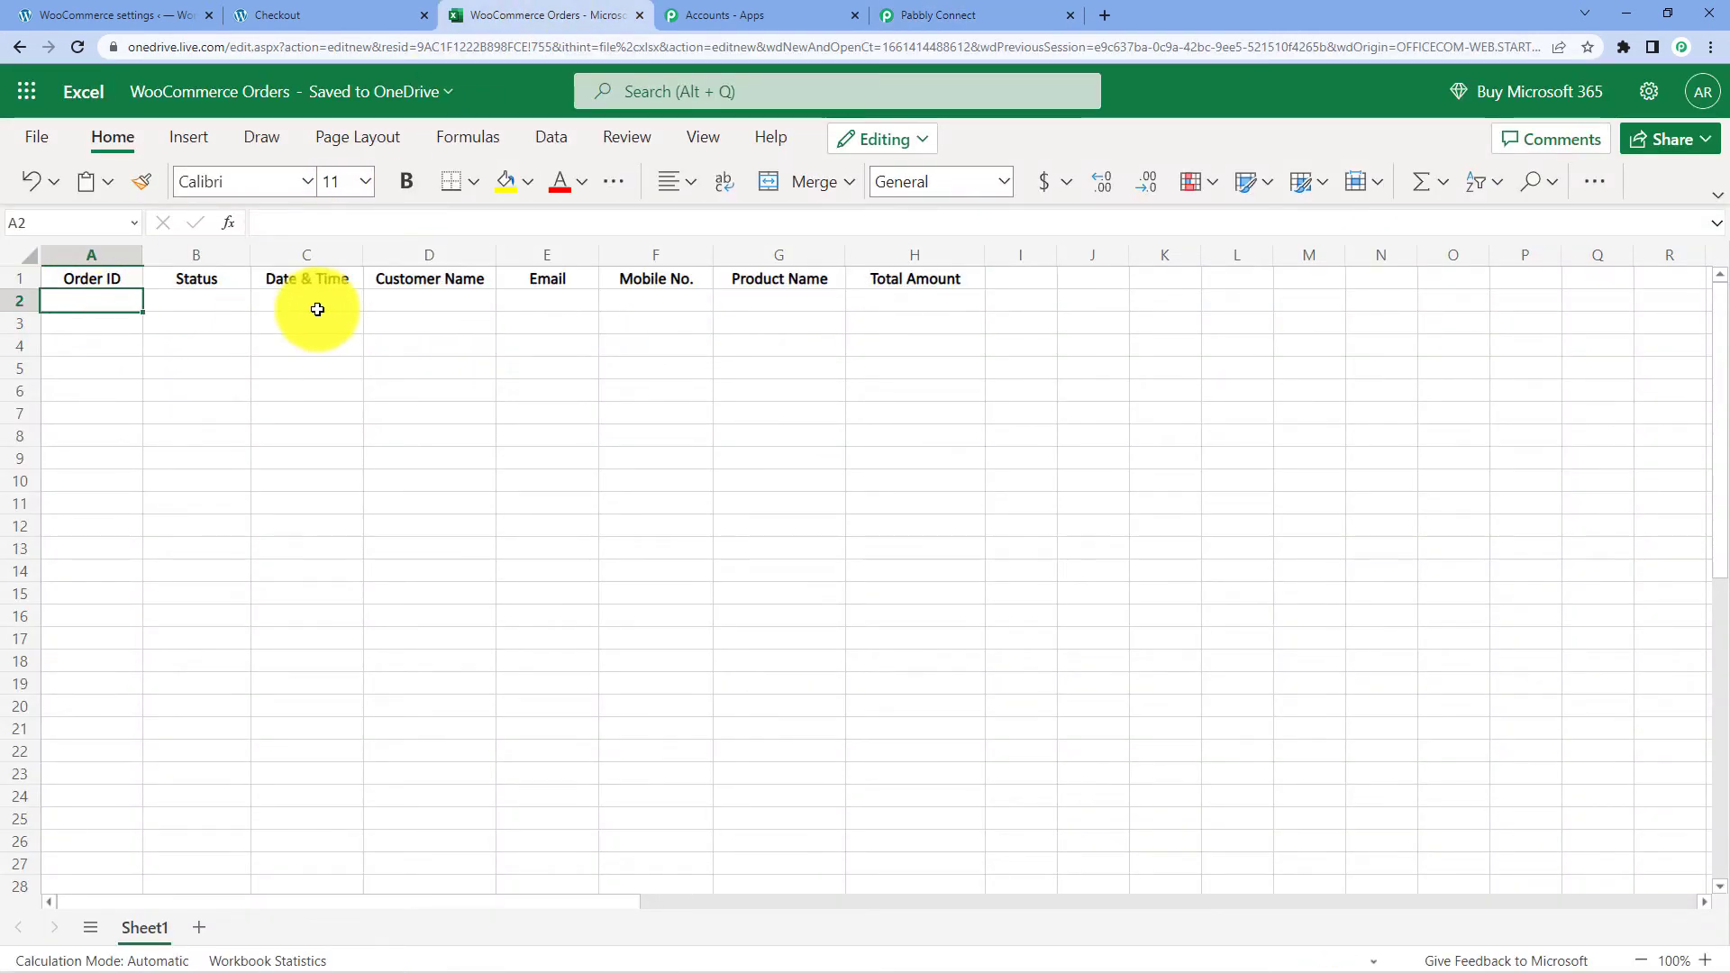
{"action": "left_click", "coordinate": [973, 7]}
{"action": "scroll", "coordinate": [480, 307], "scroll_direction": "up", "scroll_amount": 6}
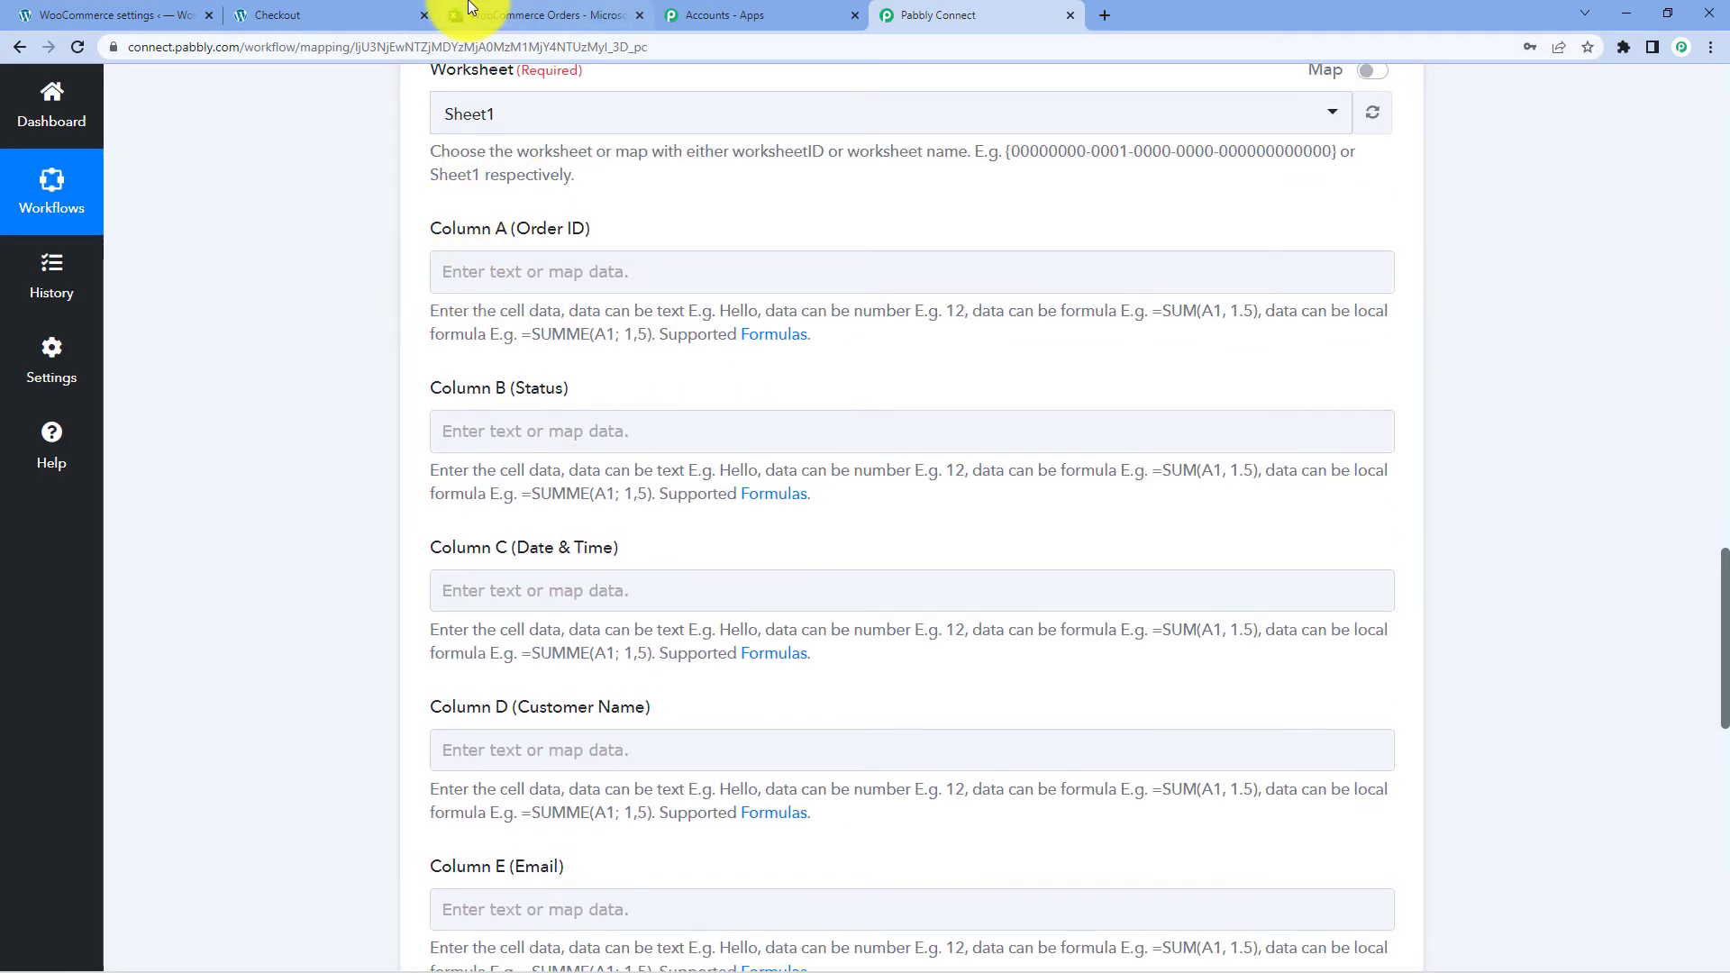
{"action": "left_click", "coordinate": [467, 7]}
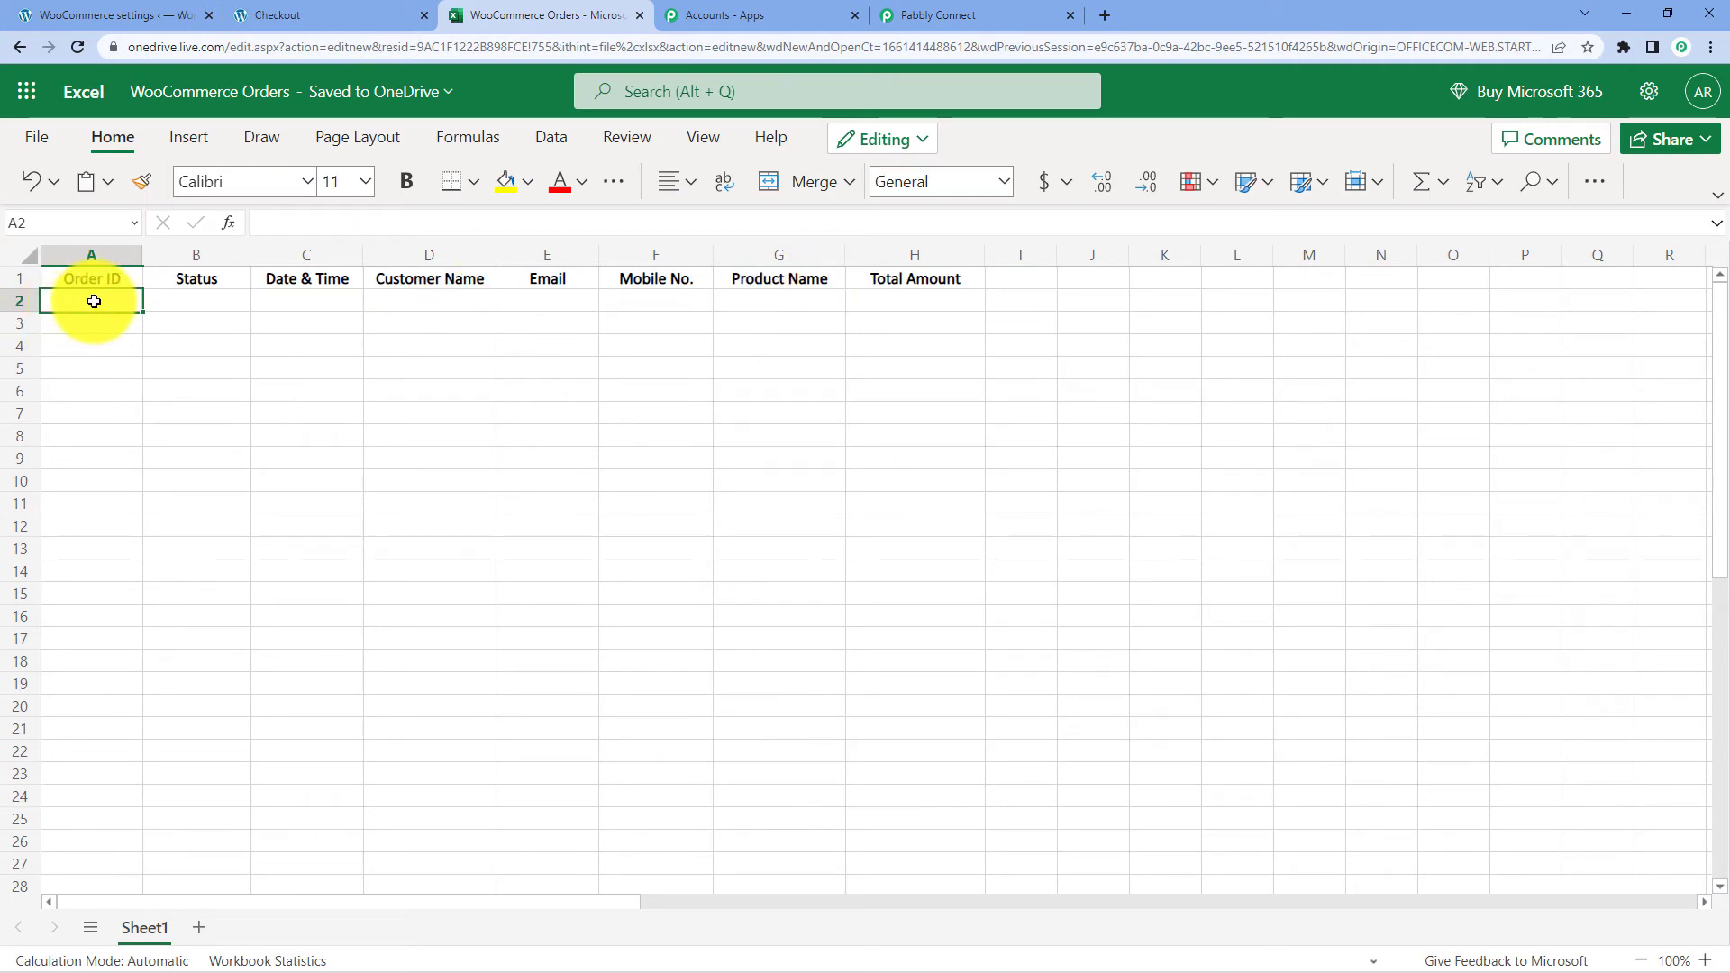
{"action": "left_click", "coordinate": [964, 14]}
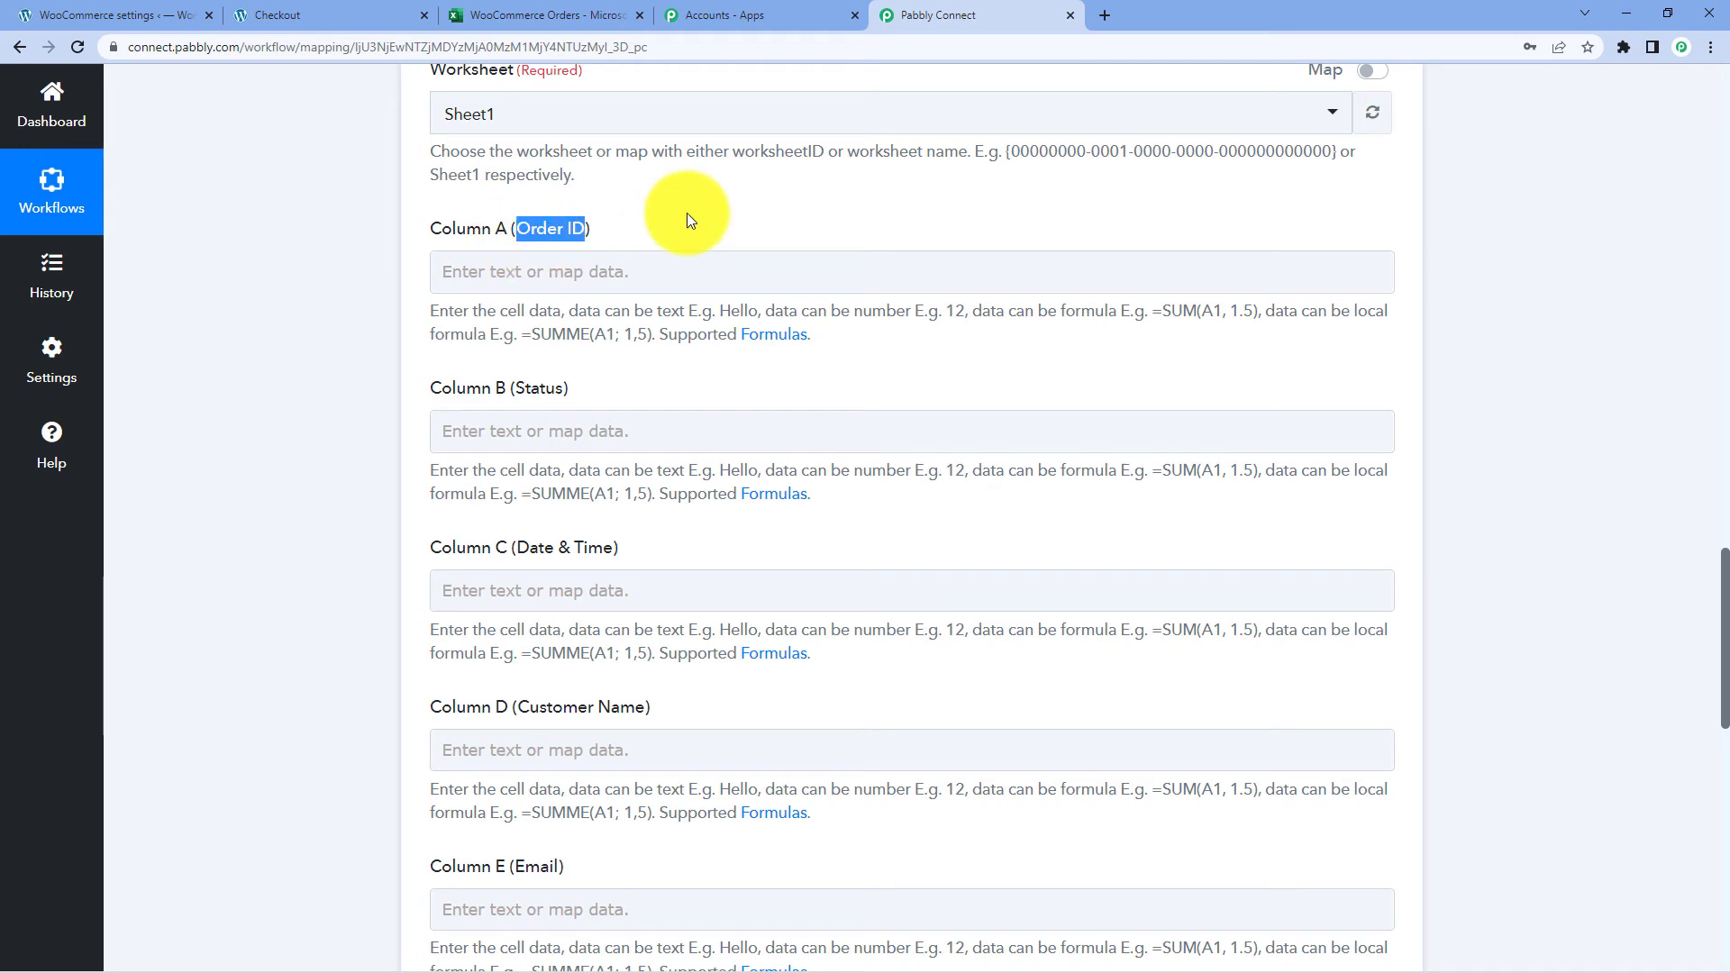
Examine the received WooCommerce trigger response to identify which field holds the order ID for Column A
{"action": "left_click", "coordinate": [573, 264]}
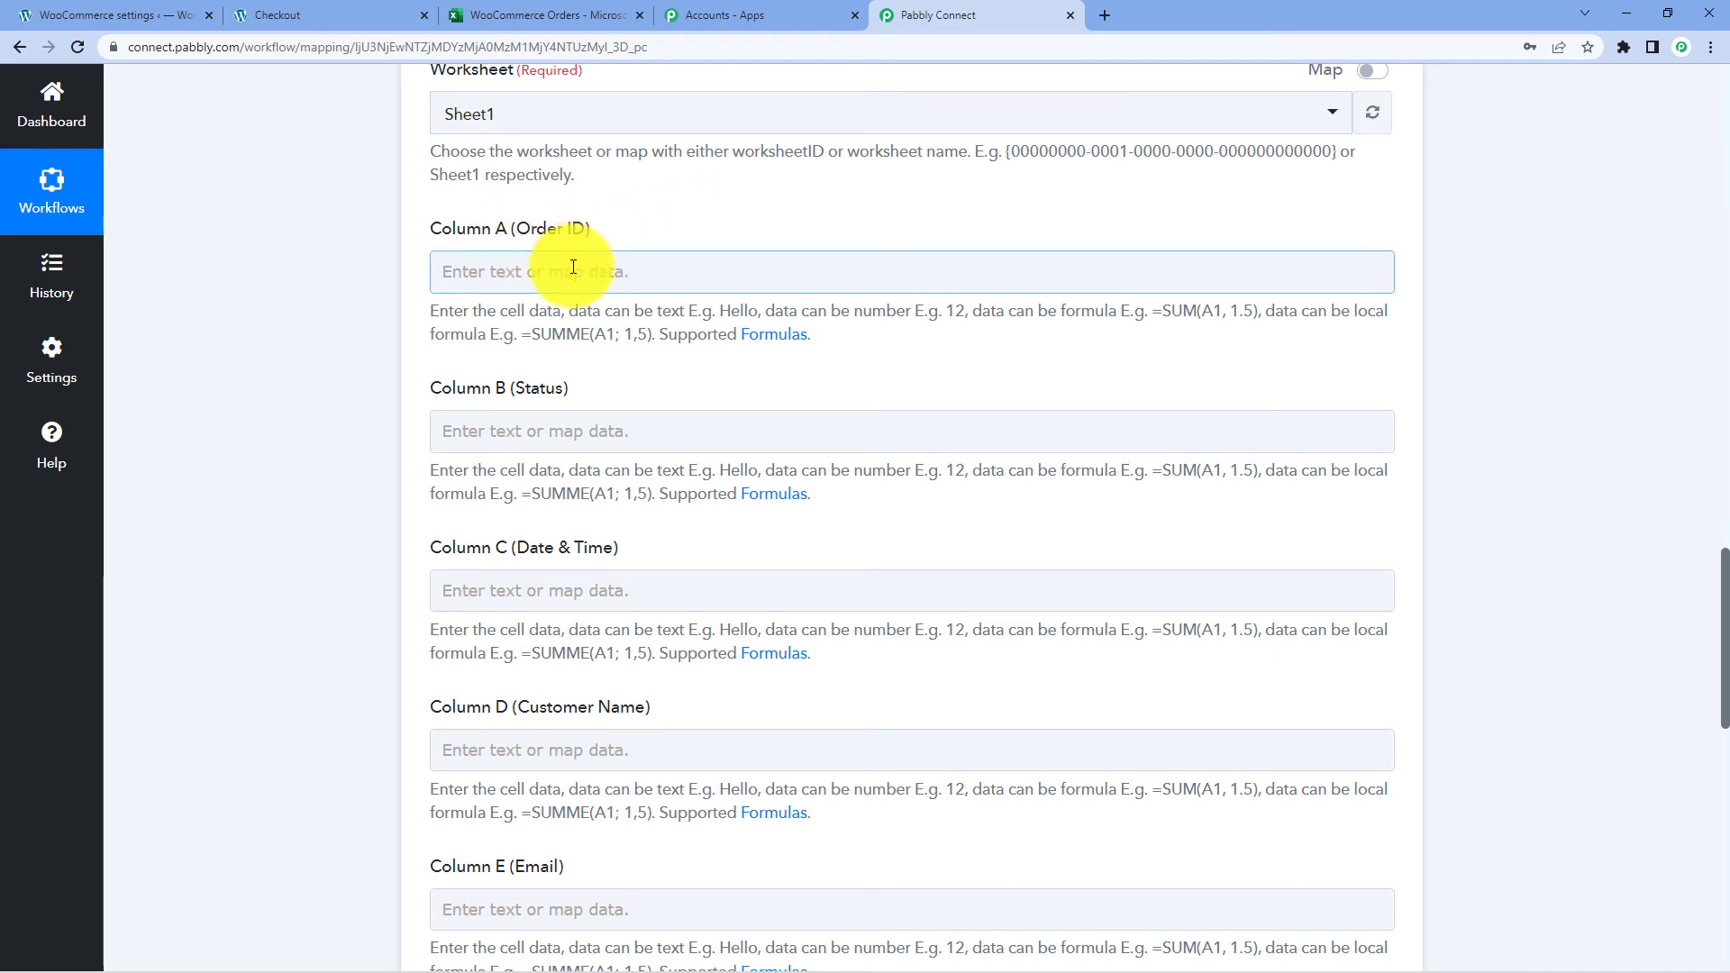
{"action": "scroll", "coordinate": [1003, 431], "scroll_direction": "up", "scroll_amount": 15}
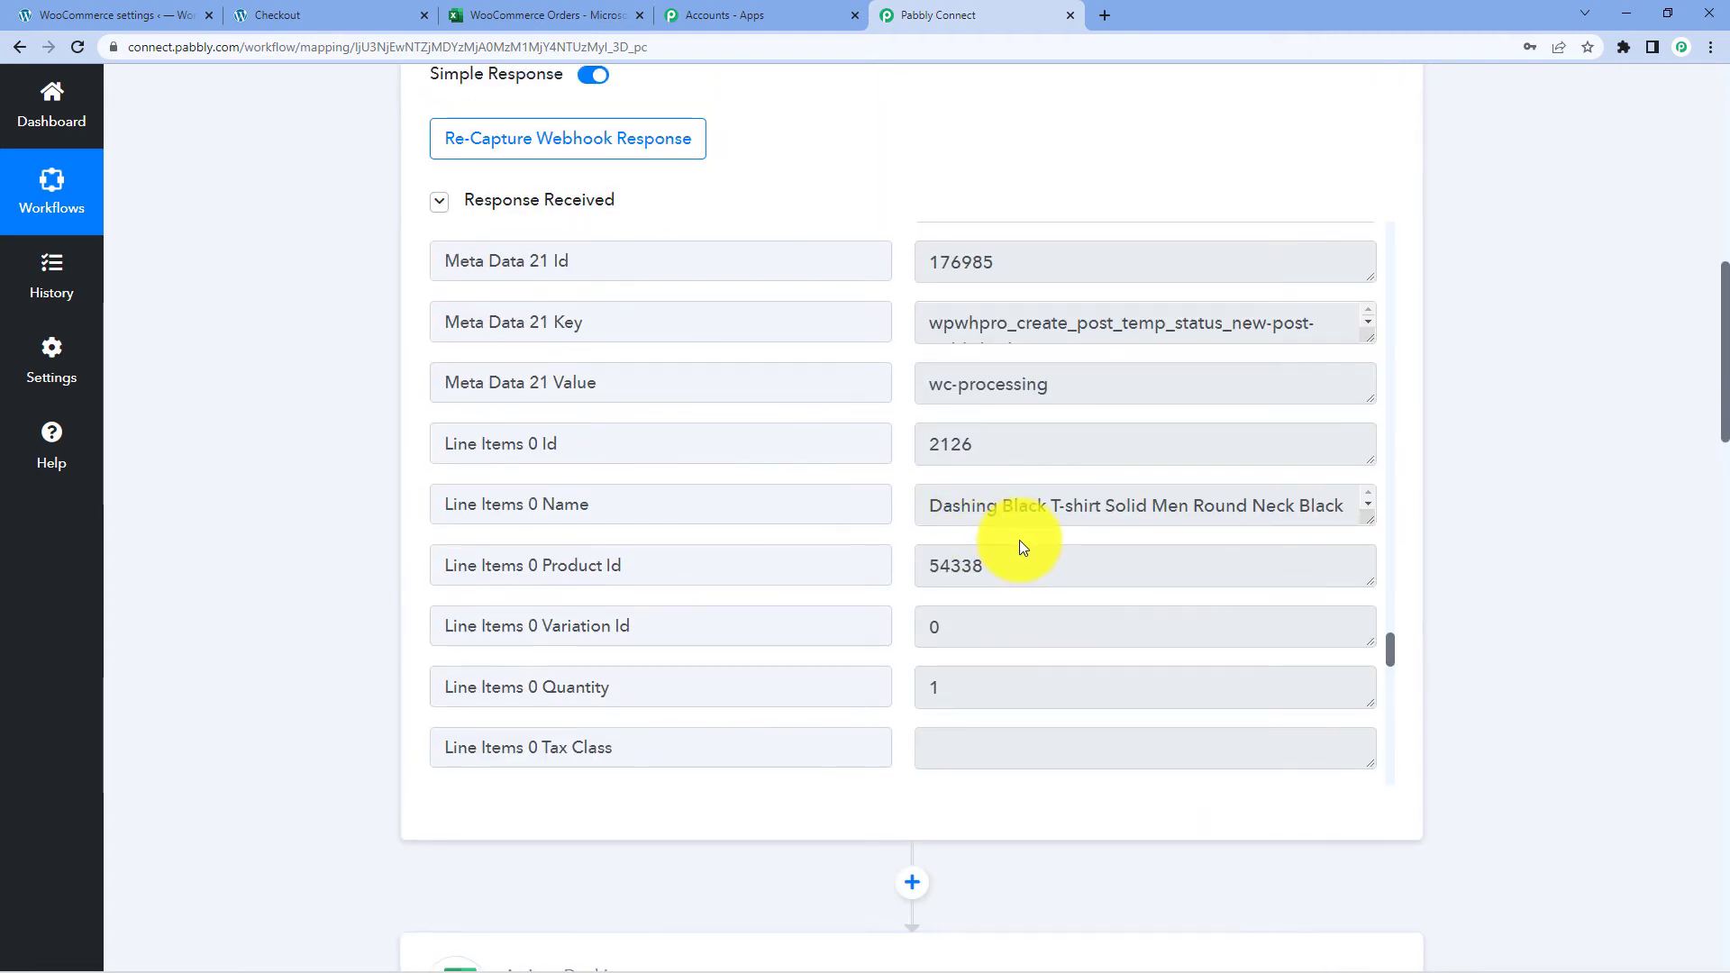
{"action": "scroll", "coordinate": [1023, 546], "scroll_direction": "up", "scroll_amount": 20}
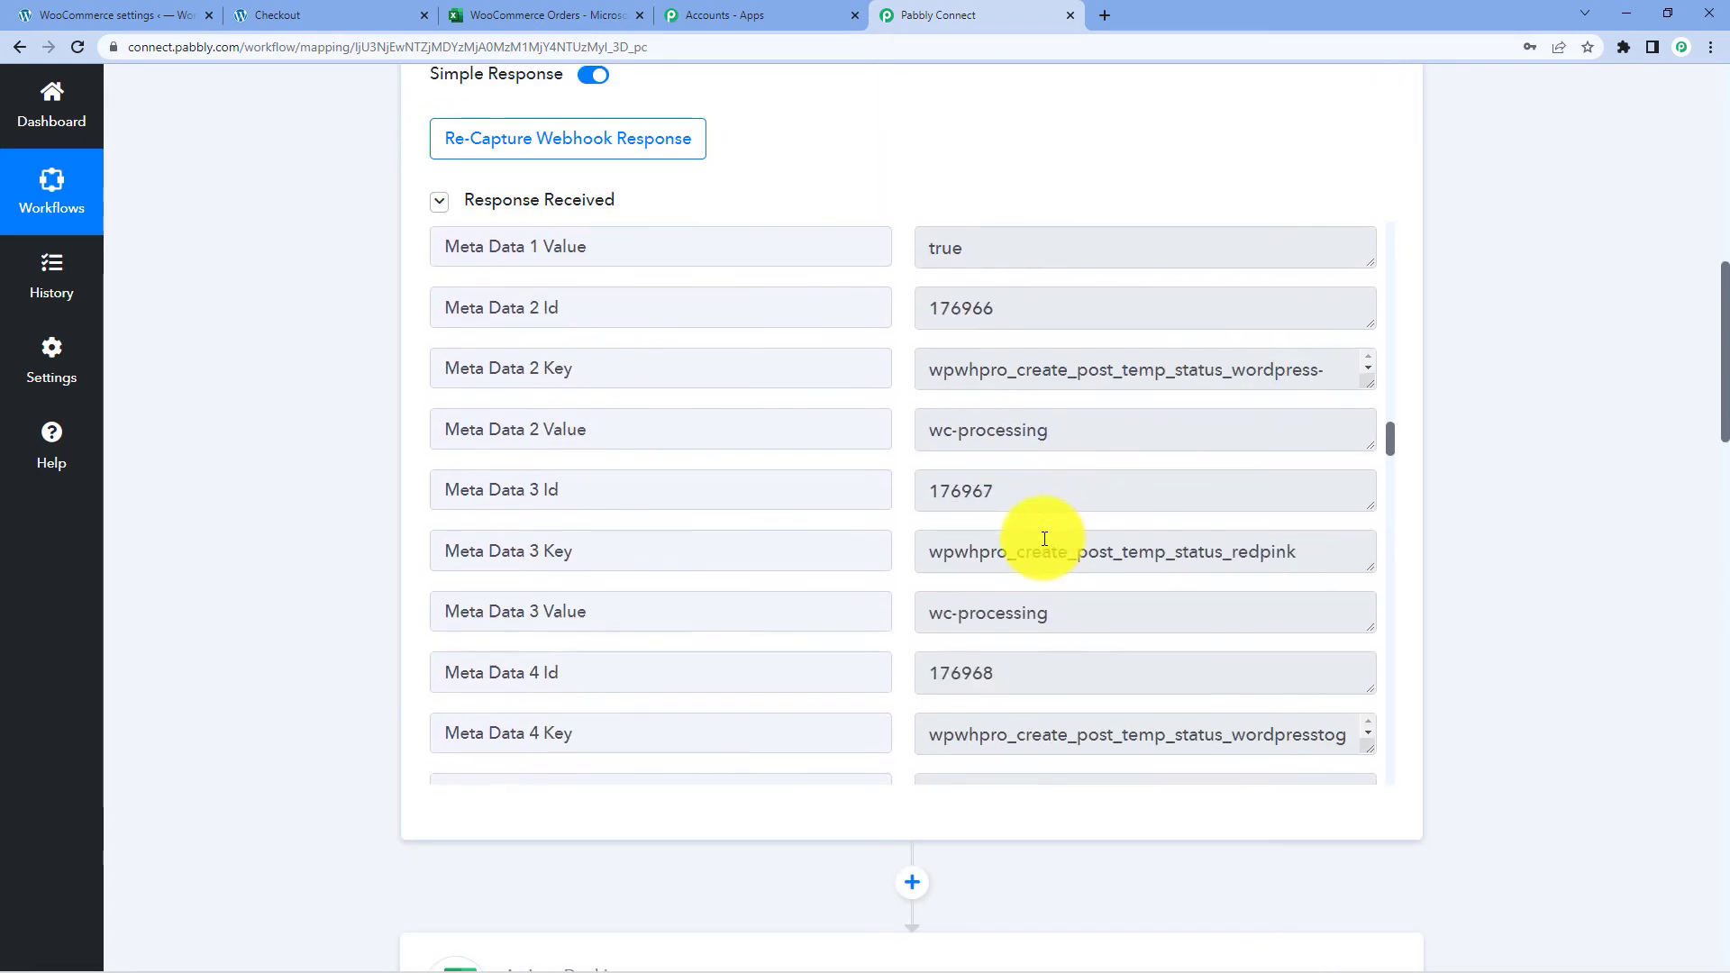
{"action": "scroll", "coordinate": [1045, 539], "scroll_direction": "up", "scroll_amount": 20}
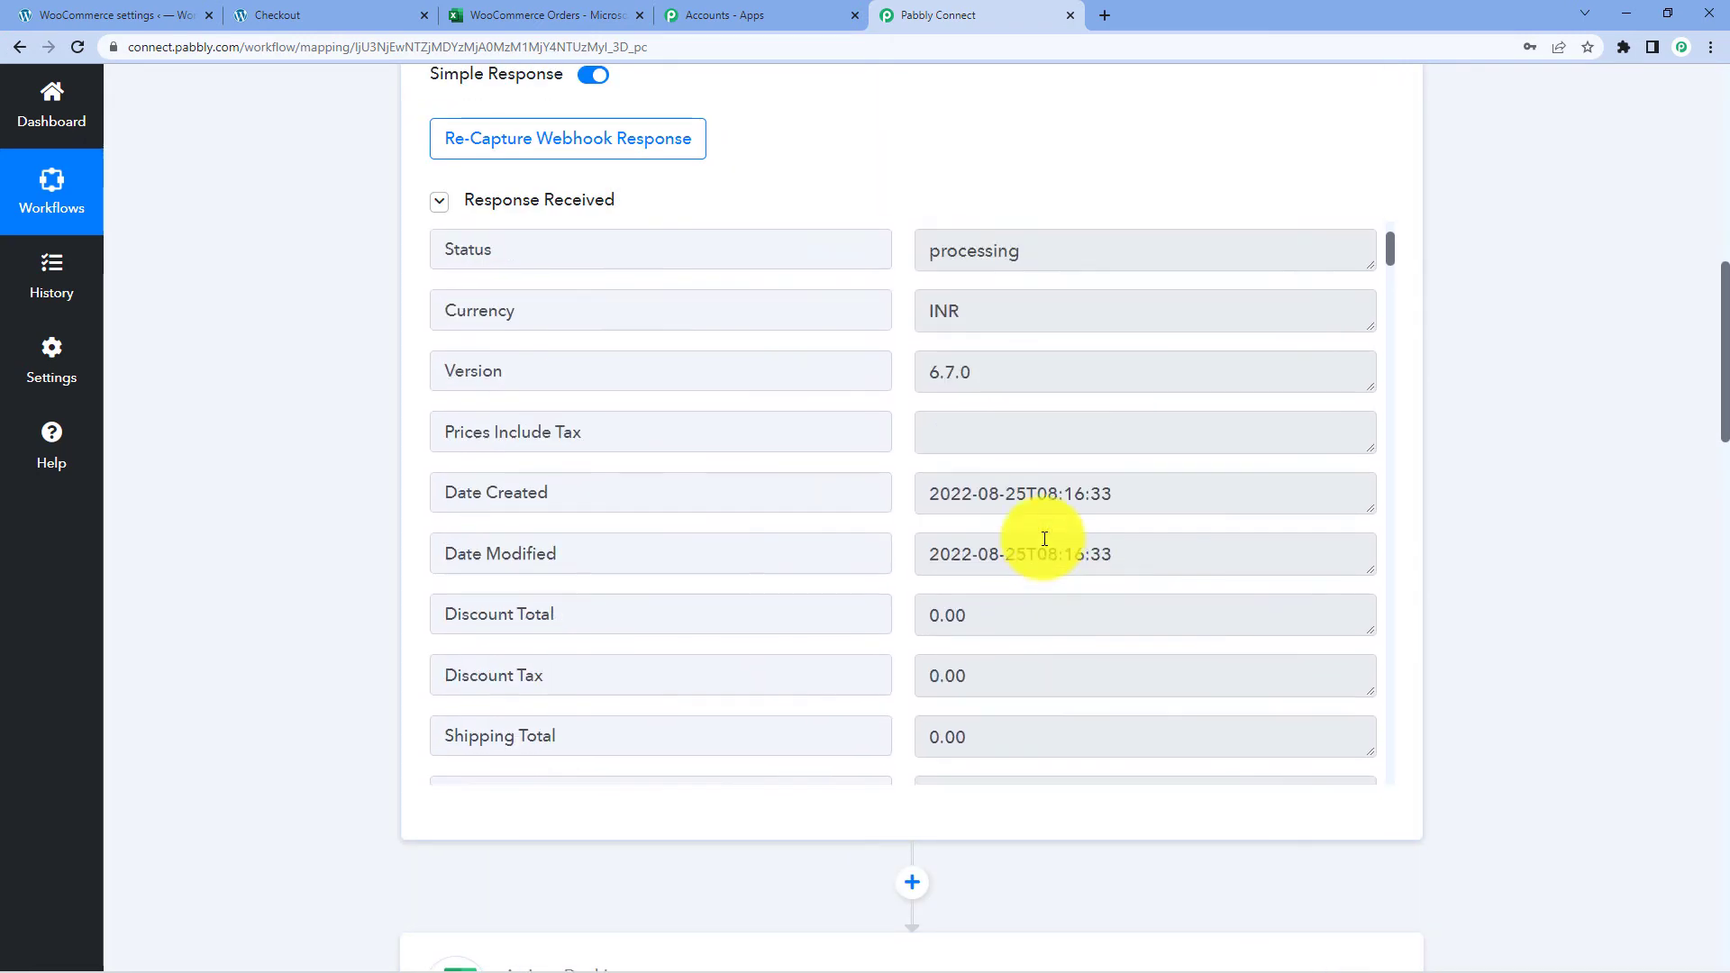
{"action": "scroll", "coordinate": [1044, 538], "scroll_direction": "up", "scroll_amount": 5}
{"action": "scroll", "coordinate": [793, 202], "scroll_direction": "up", "scroll_amount": 1}
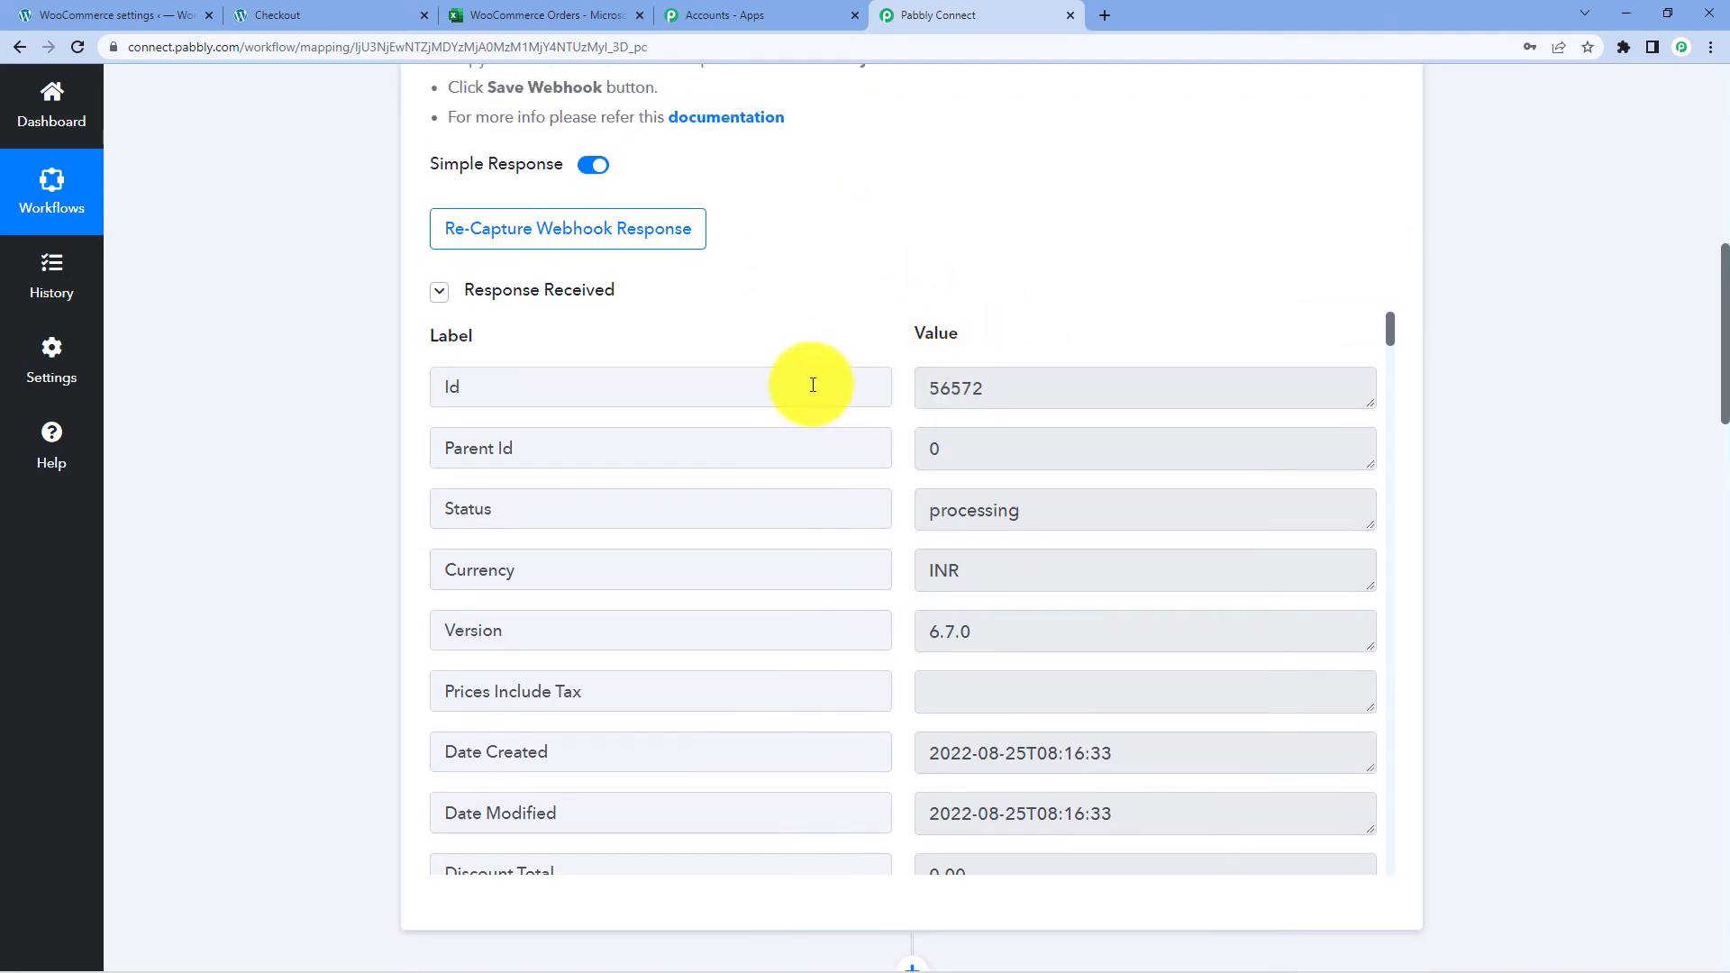
{"action": "left_click_drag", "start_coordinate": [996, 382], "coordinate": [857, 382]}
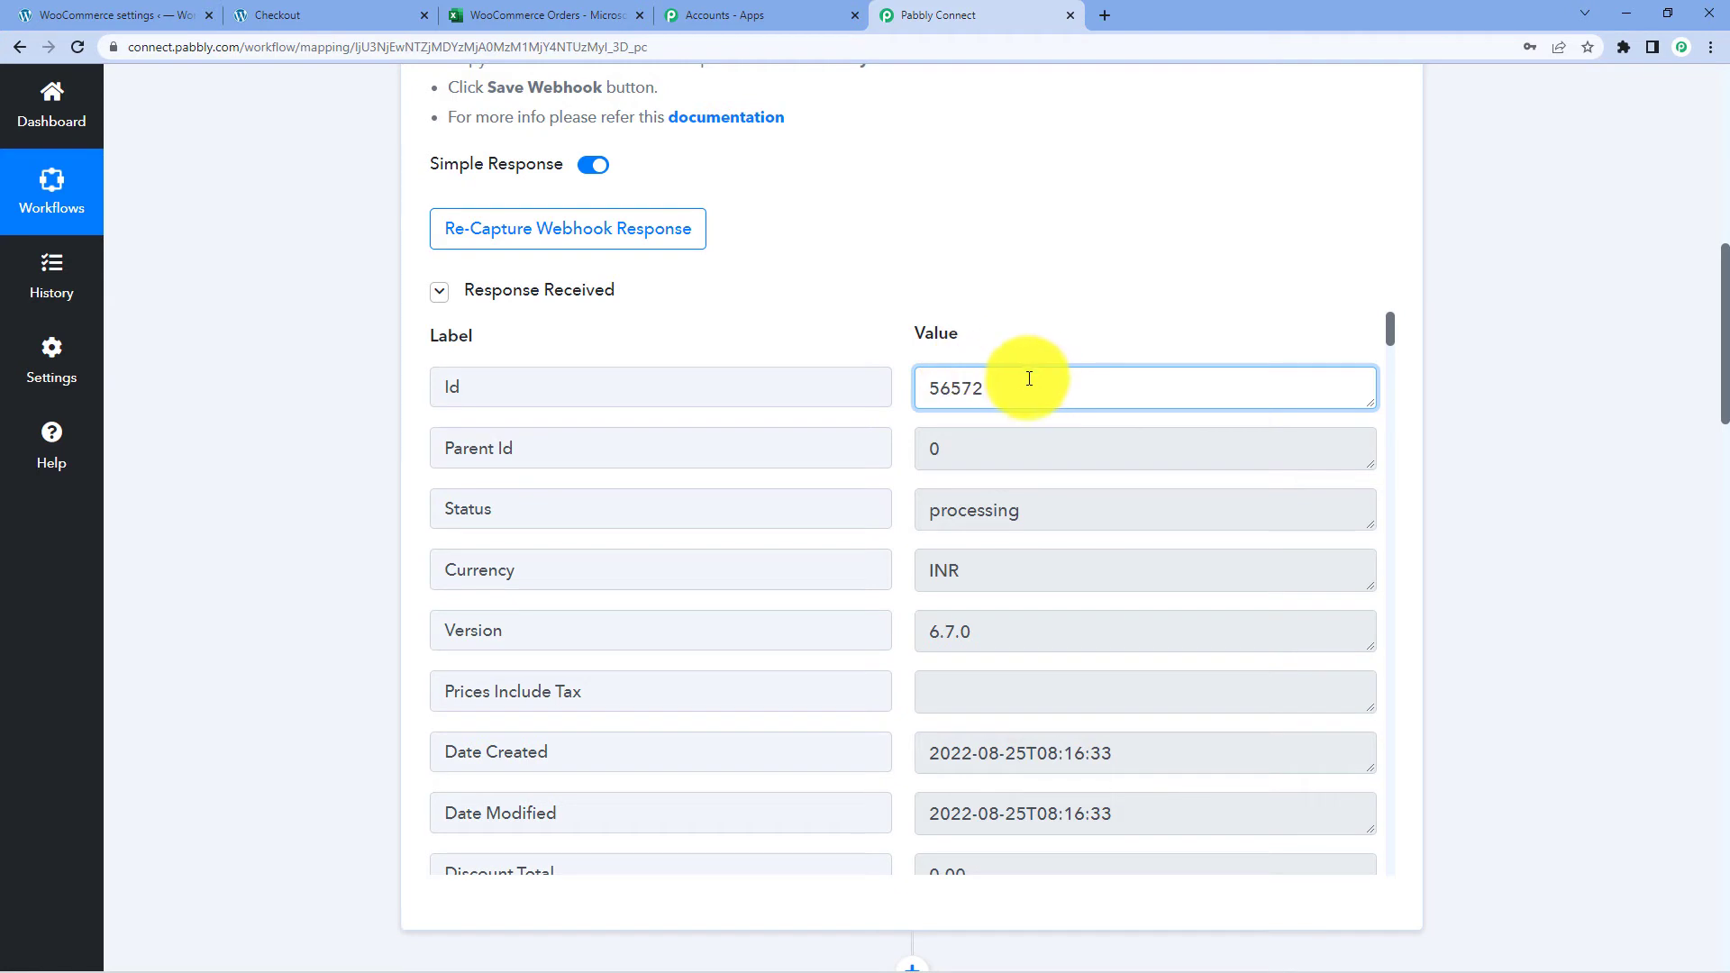
{"action": "left_click_drag", "start_coordinate": [1023, 387], "coordinate": [893, 390]}
Map Column A (Order ID) of the Excel action to the Id field from WooCommerce: New Order Created
{"action": "scroll", "coordinate": [343, 450], "scroll_direction": "down", "scroll_amount": 10}
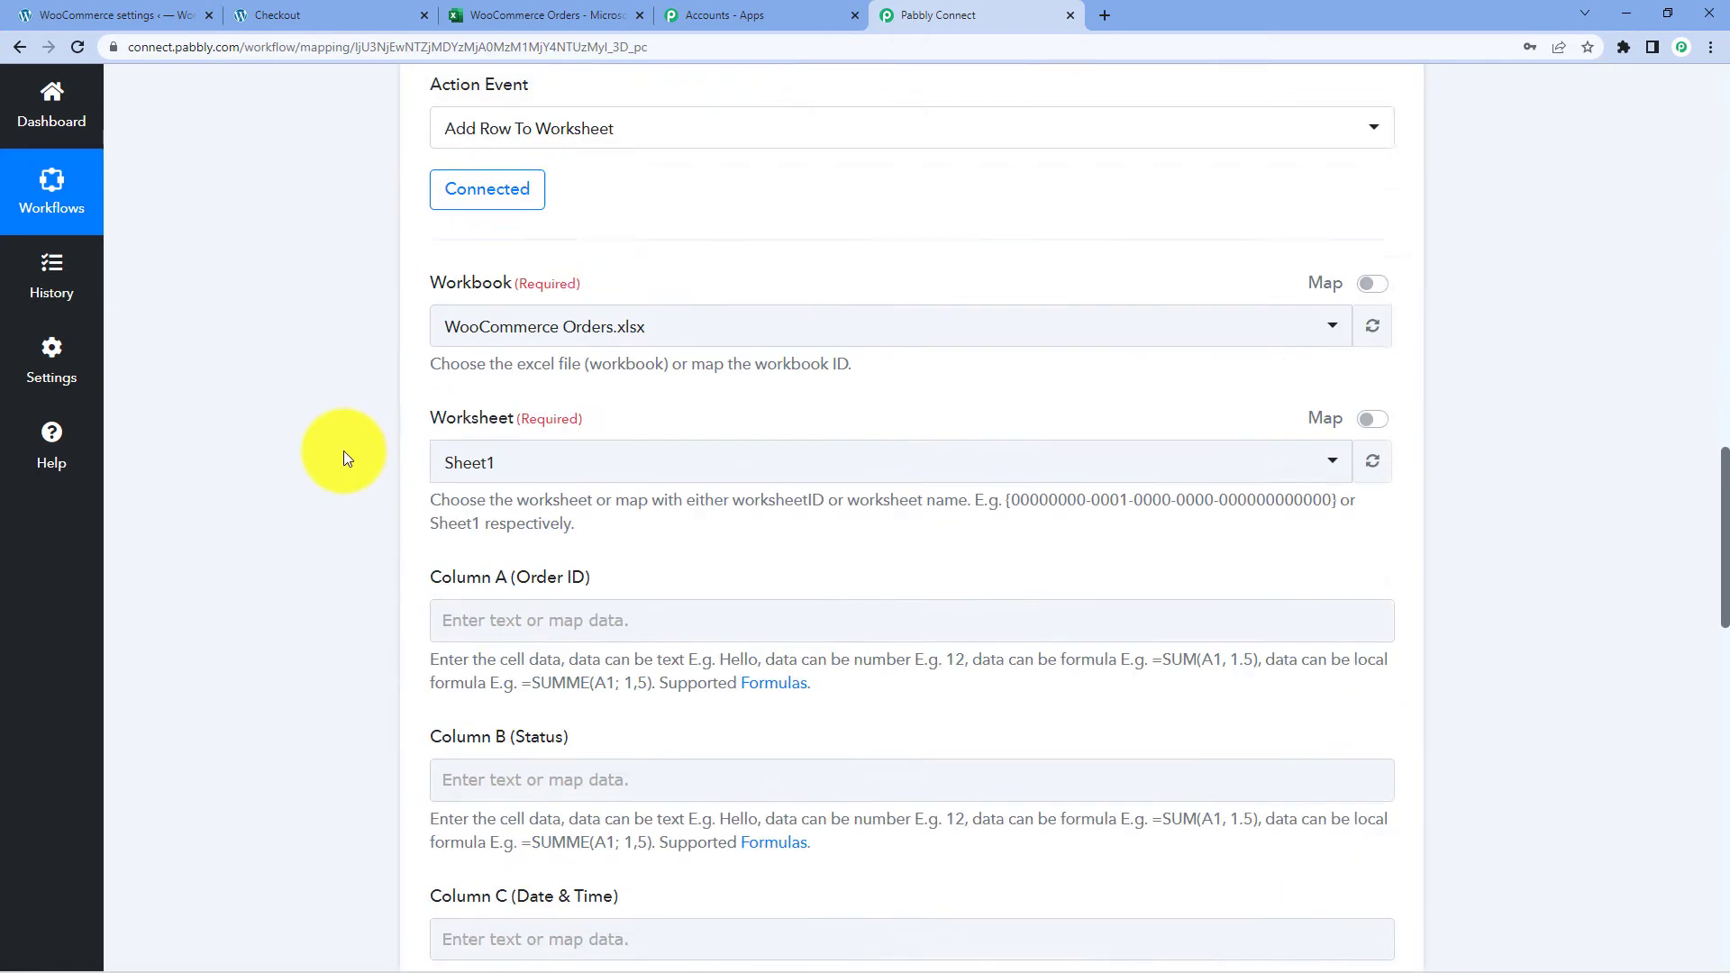
{"action": "left_click", "coordinate": [505, 373]}
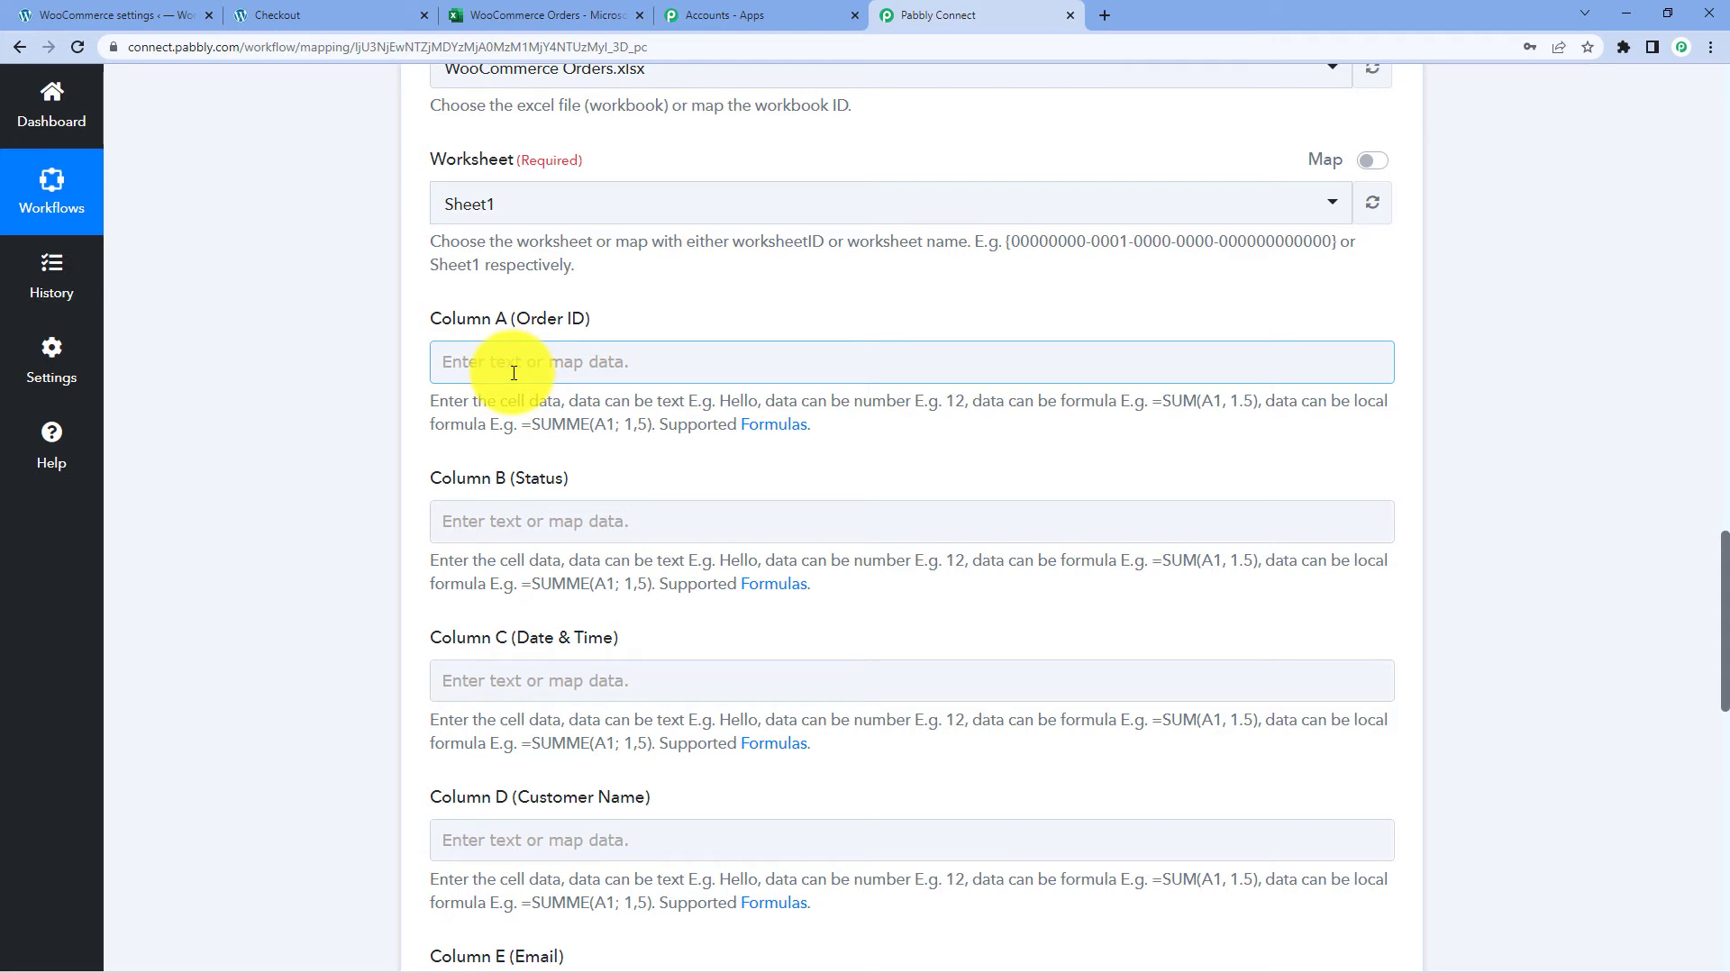
{"action": "left_click", "coordinate": [517, 363]}
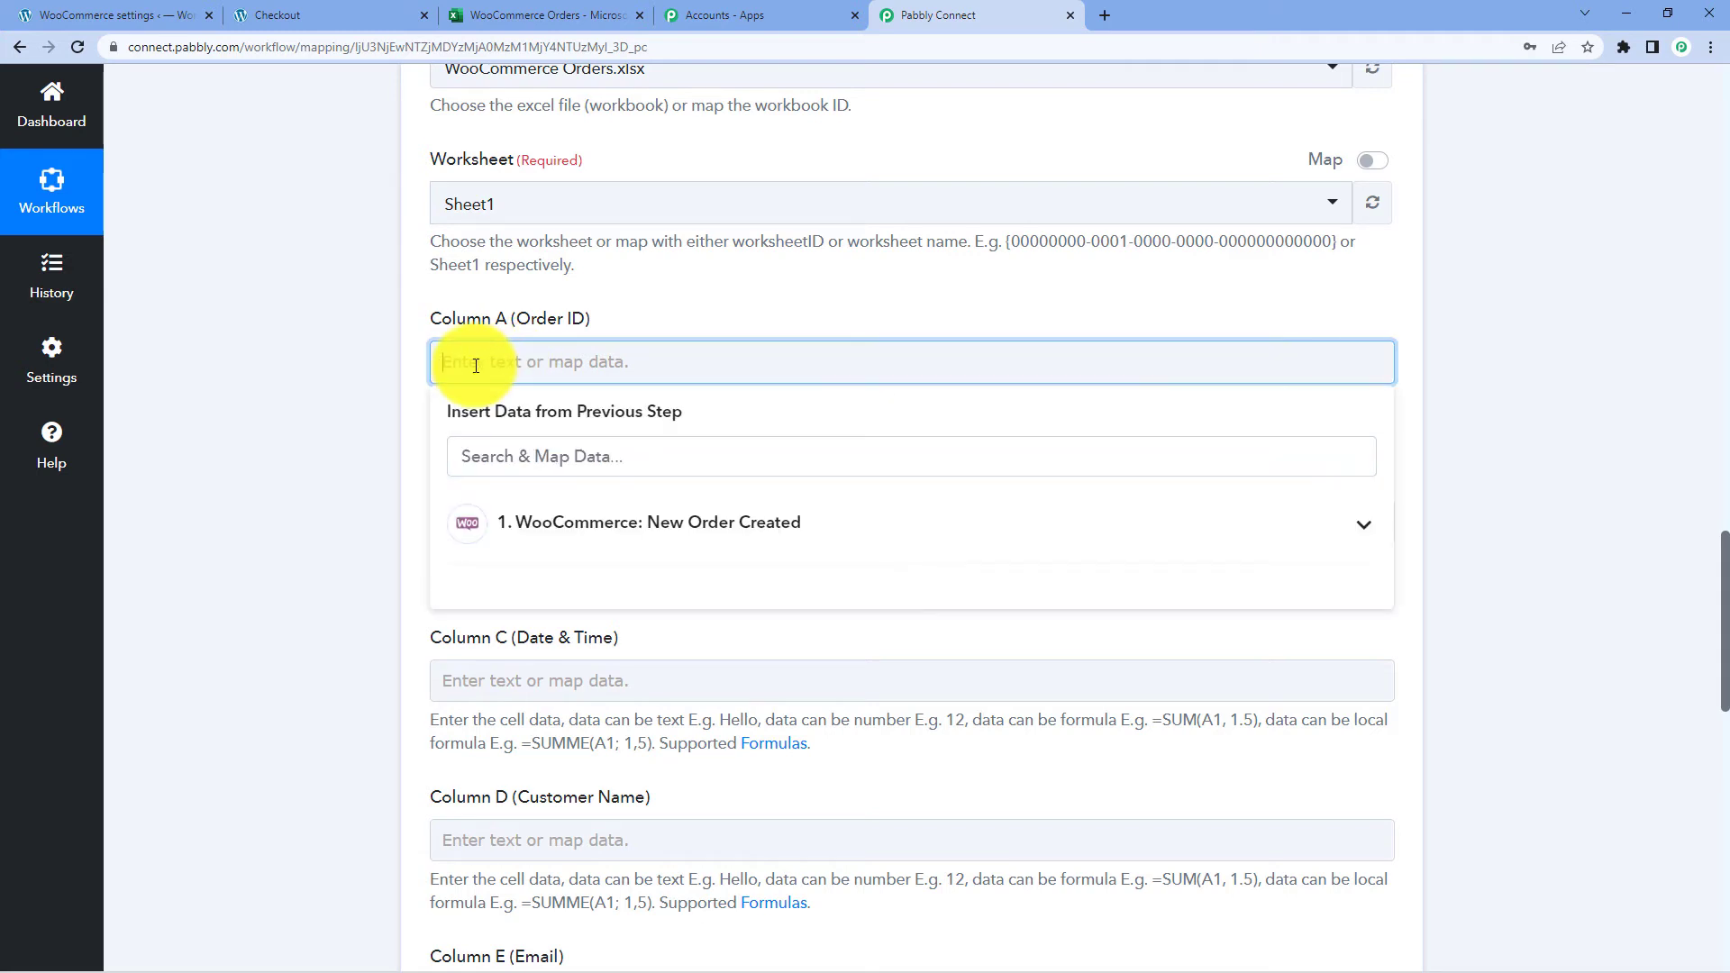
{"action": "scroll", "coordinate": [374, 359], "scroll_direction": "down", "scroll_amount": 2}
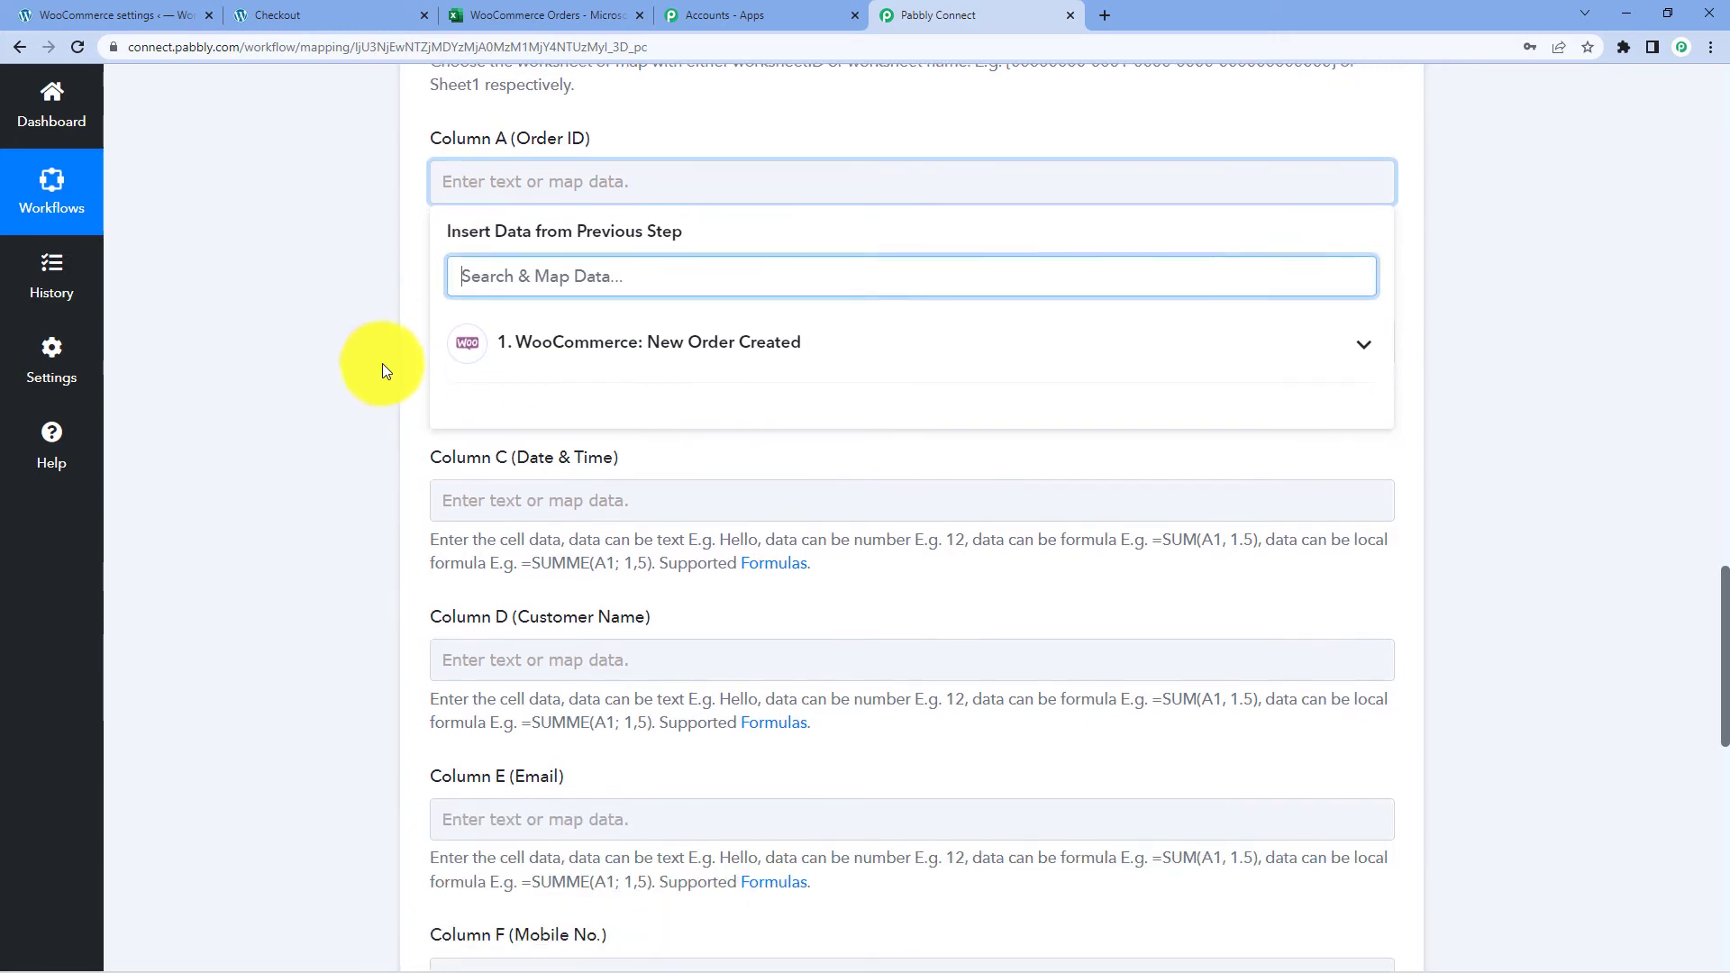
{"action": "left_click", "coordinate": [616, 345]}
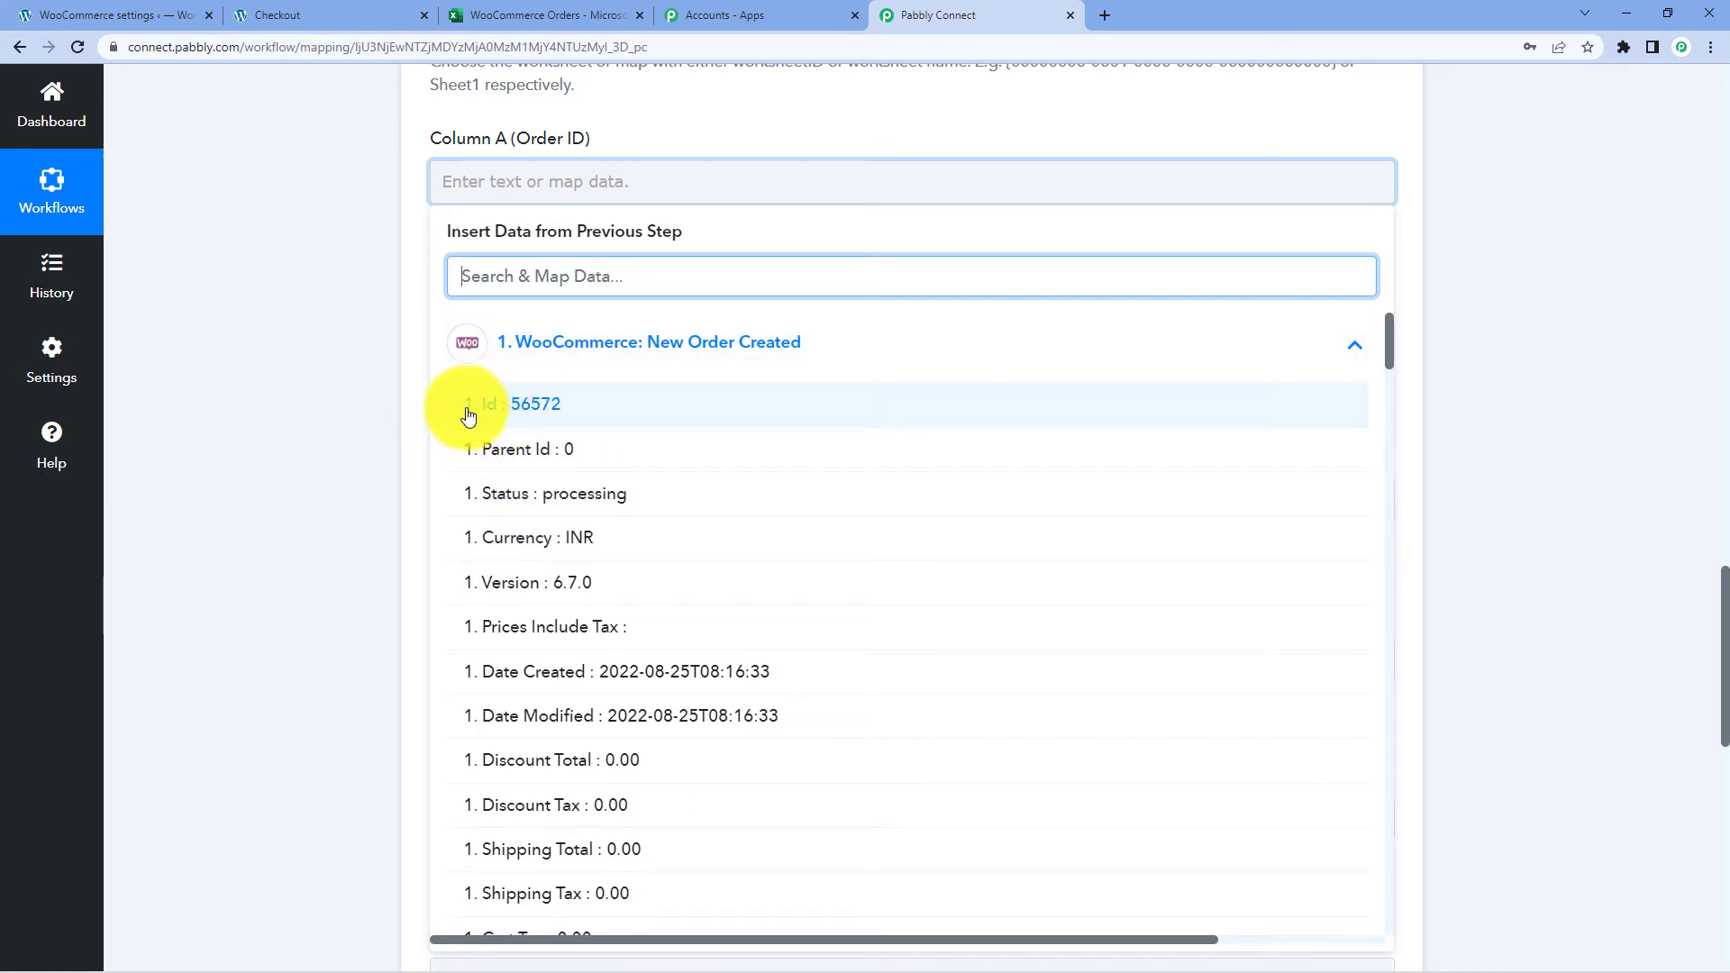
{"action": "left_click", "coordinate": [528, 410]}
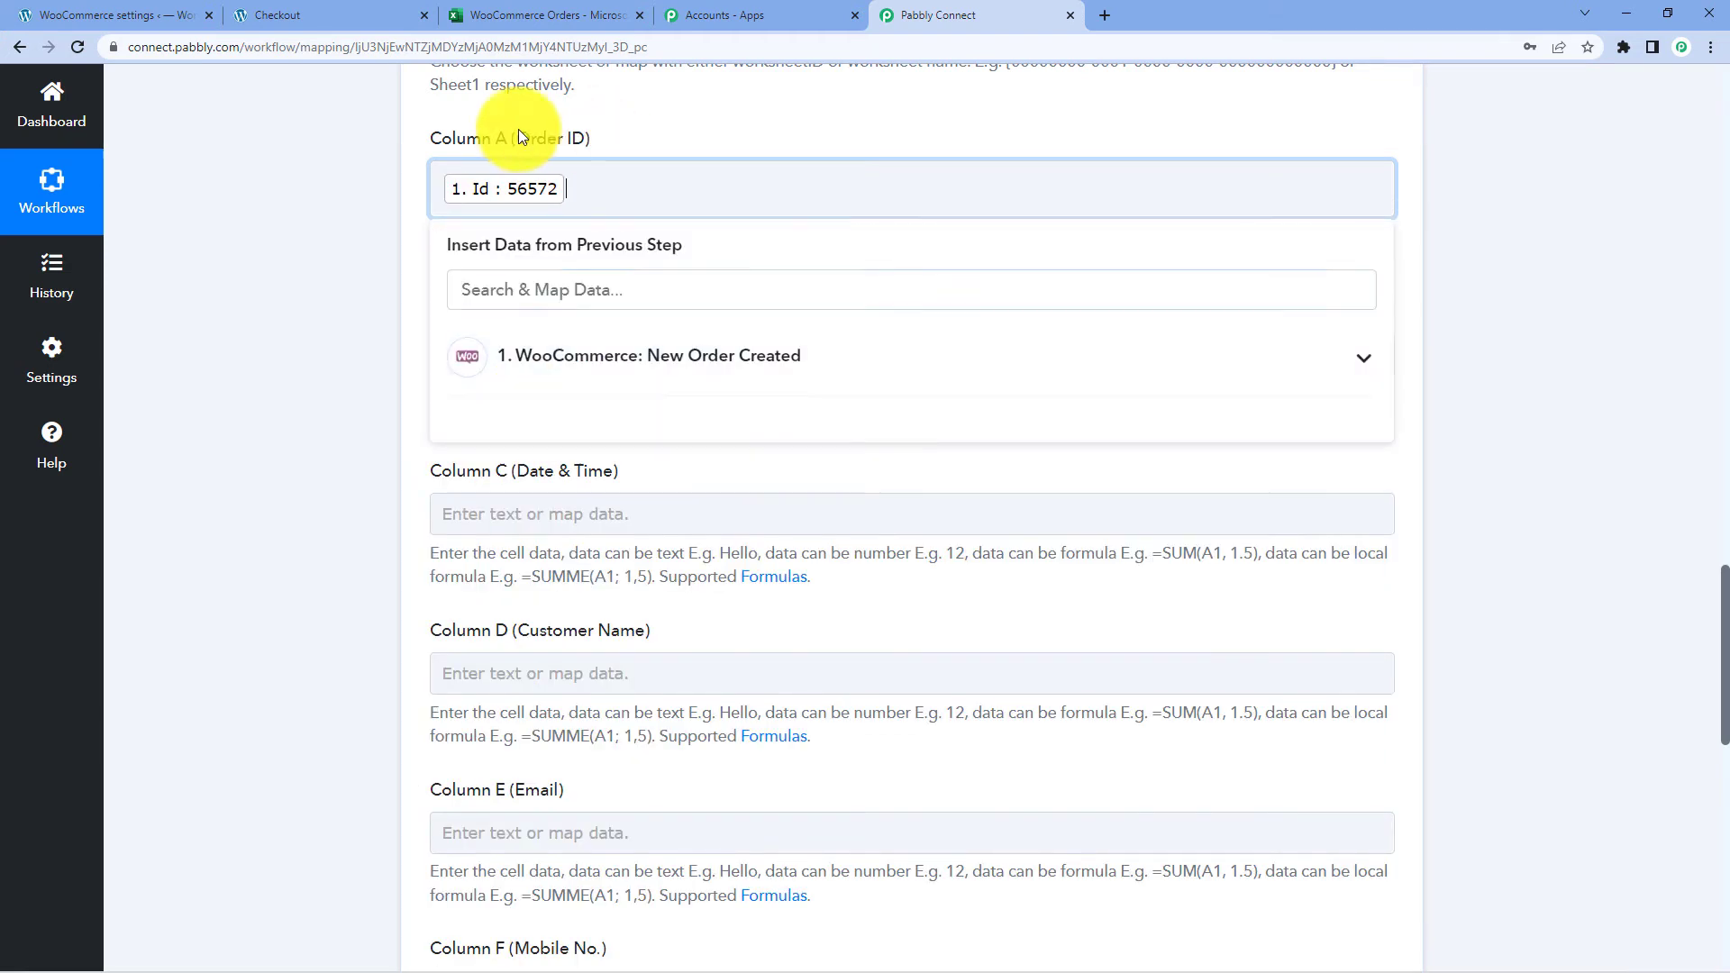
{"action": "left_click", "coordinate": [387, 206]}
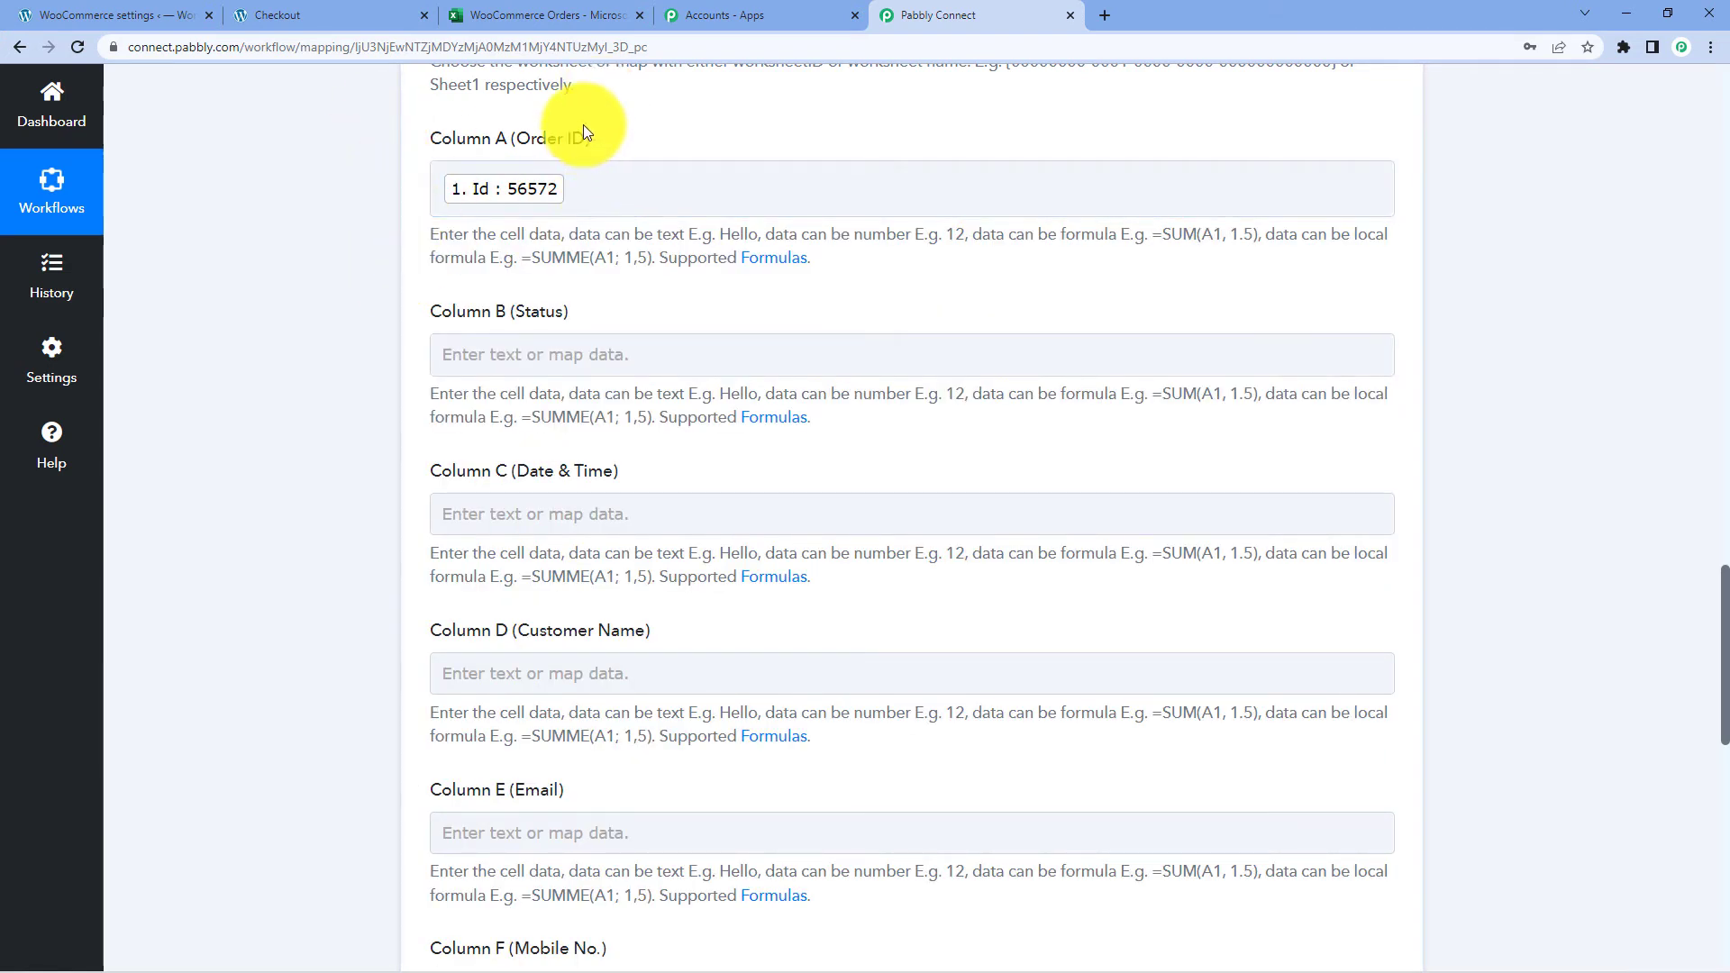
Map Column B (Status) to the Status field from the WooCommerce New Order Created data
{"action": "scroll", "coordinate": [407, 176], "scroll_direction": "up", "scroll_amount": 2}
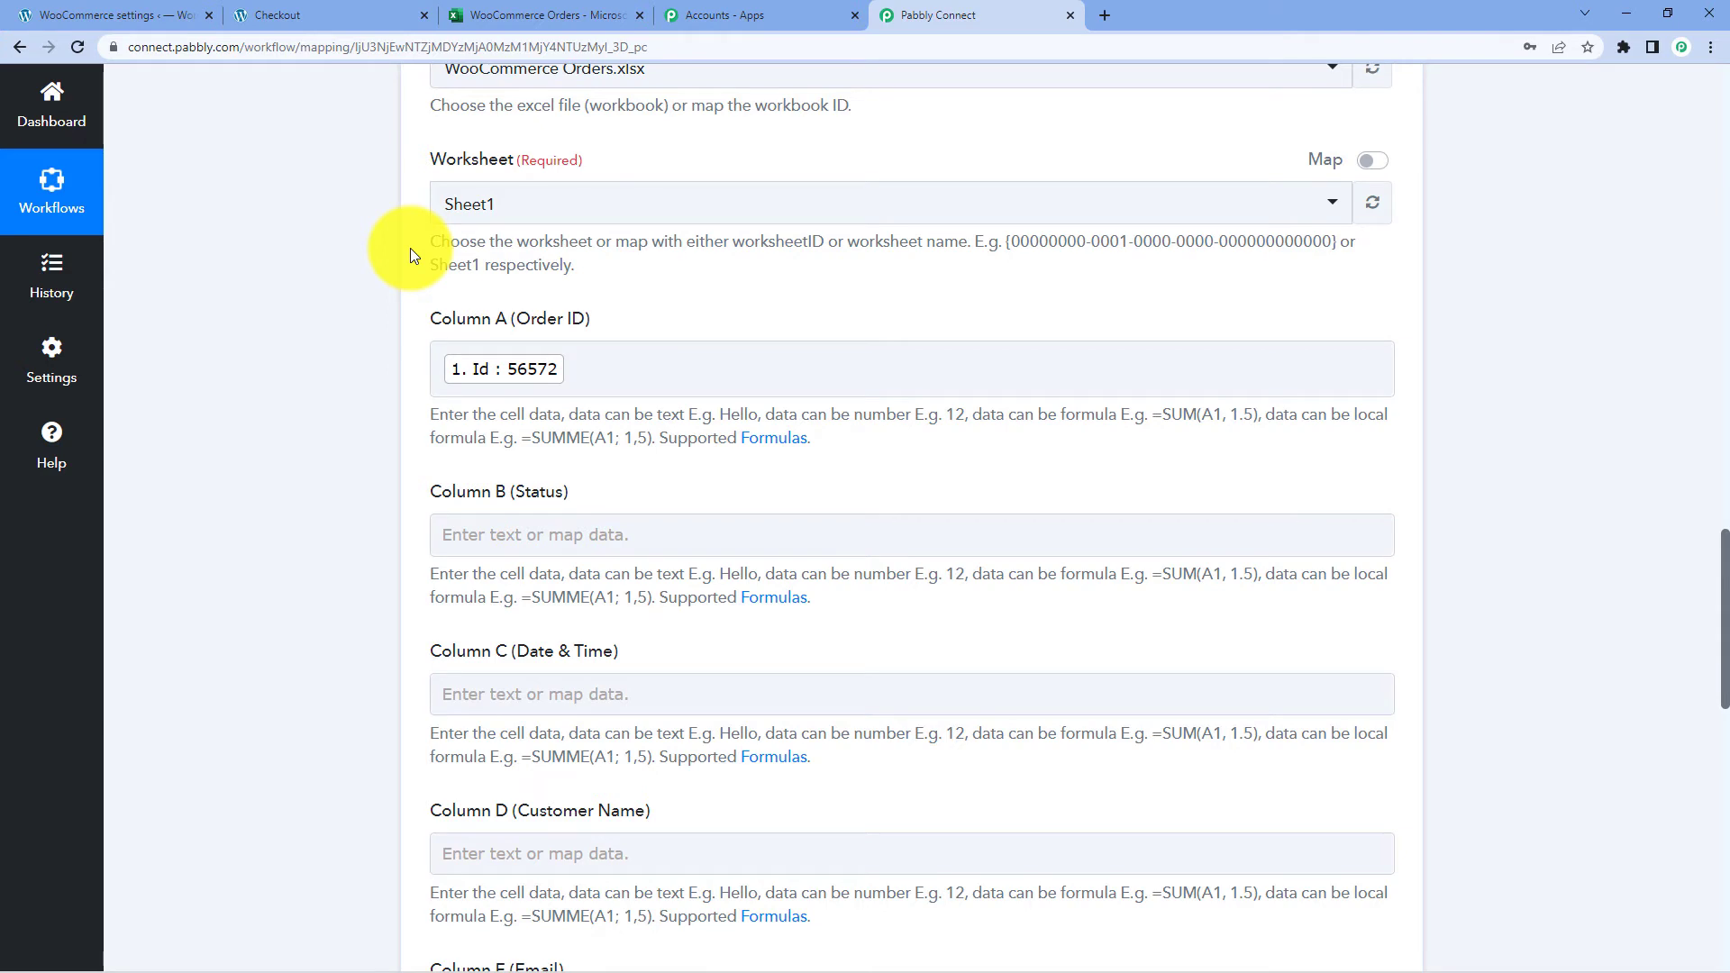
{"action": "scroll", "coordinate": [412, 270], "scroll_direction": "down", "scroll_amount": 1}
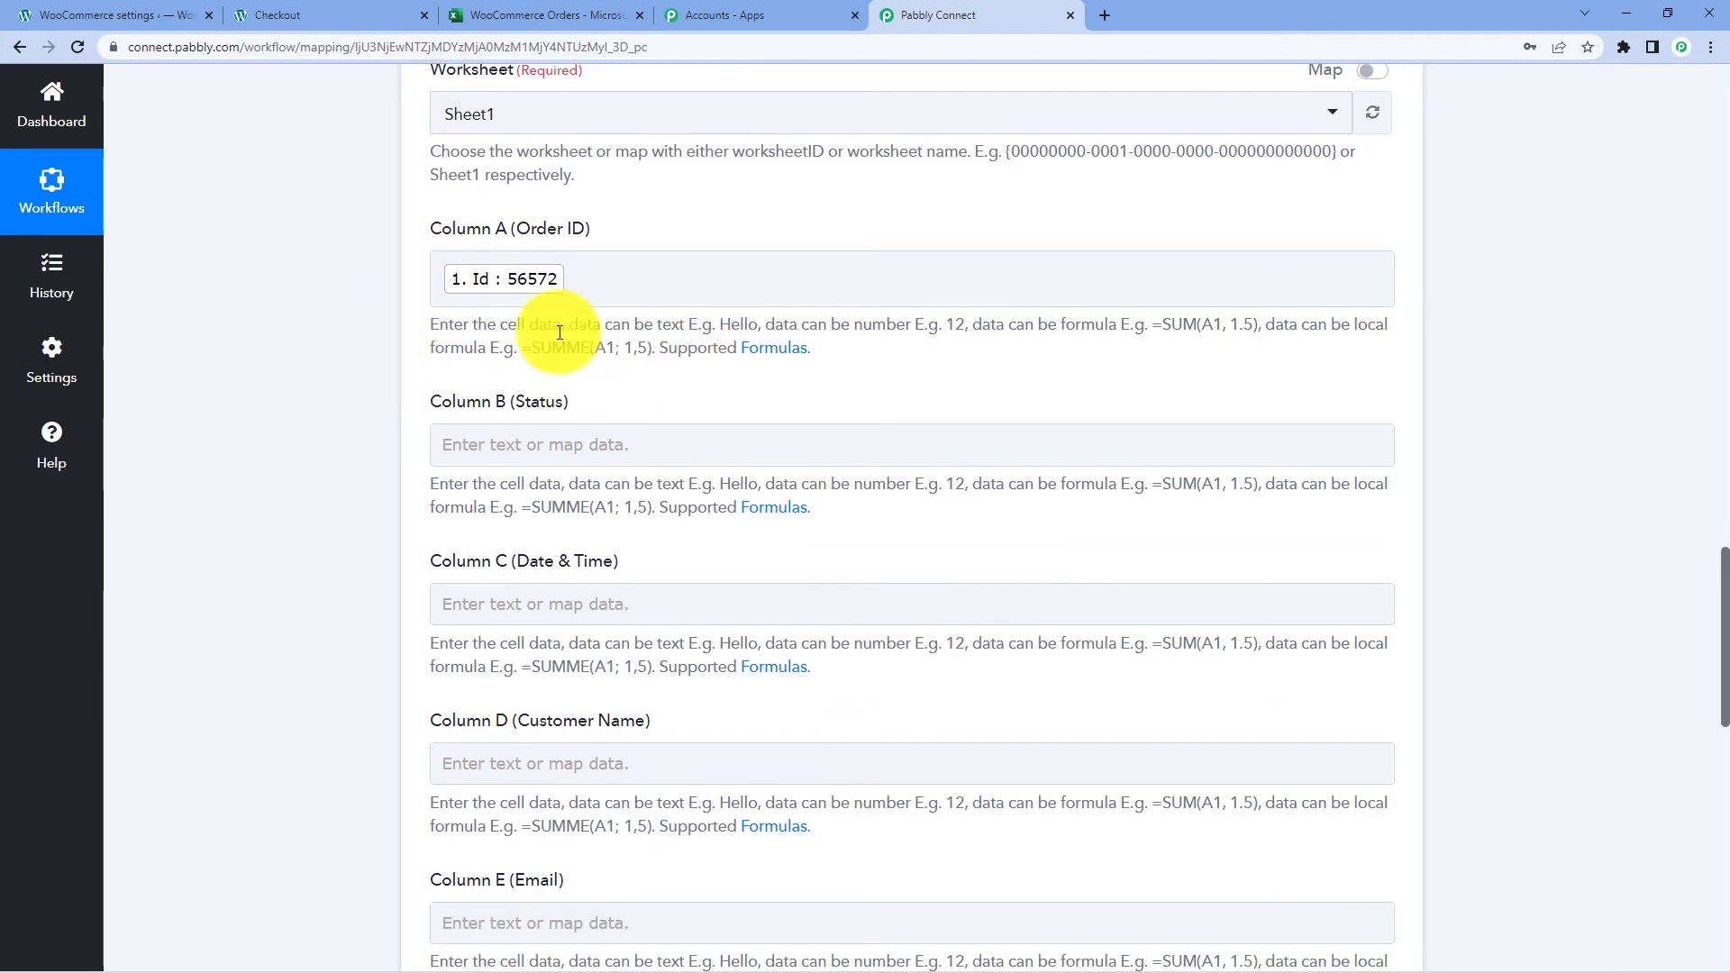
{"action": "scroll", "coordinate": [523, 262], "scroll_direction": "down", "scroll_amount": 1}
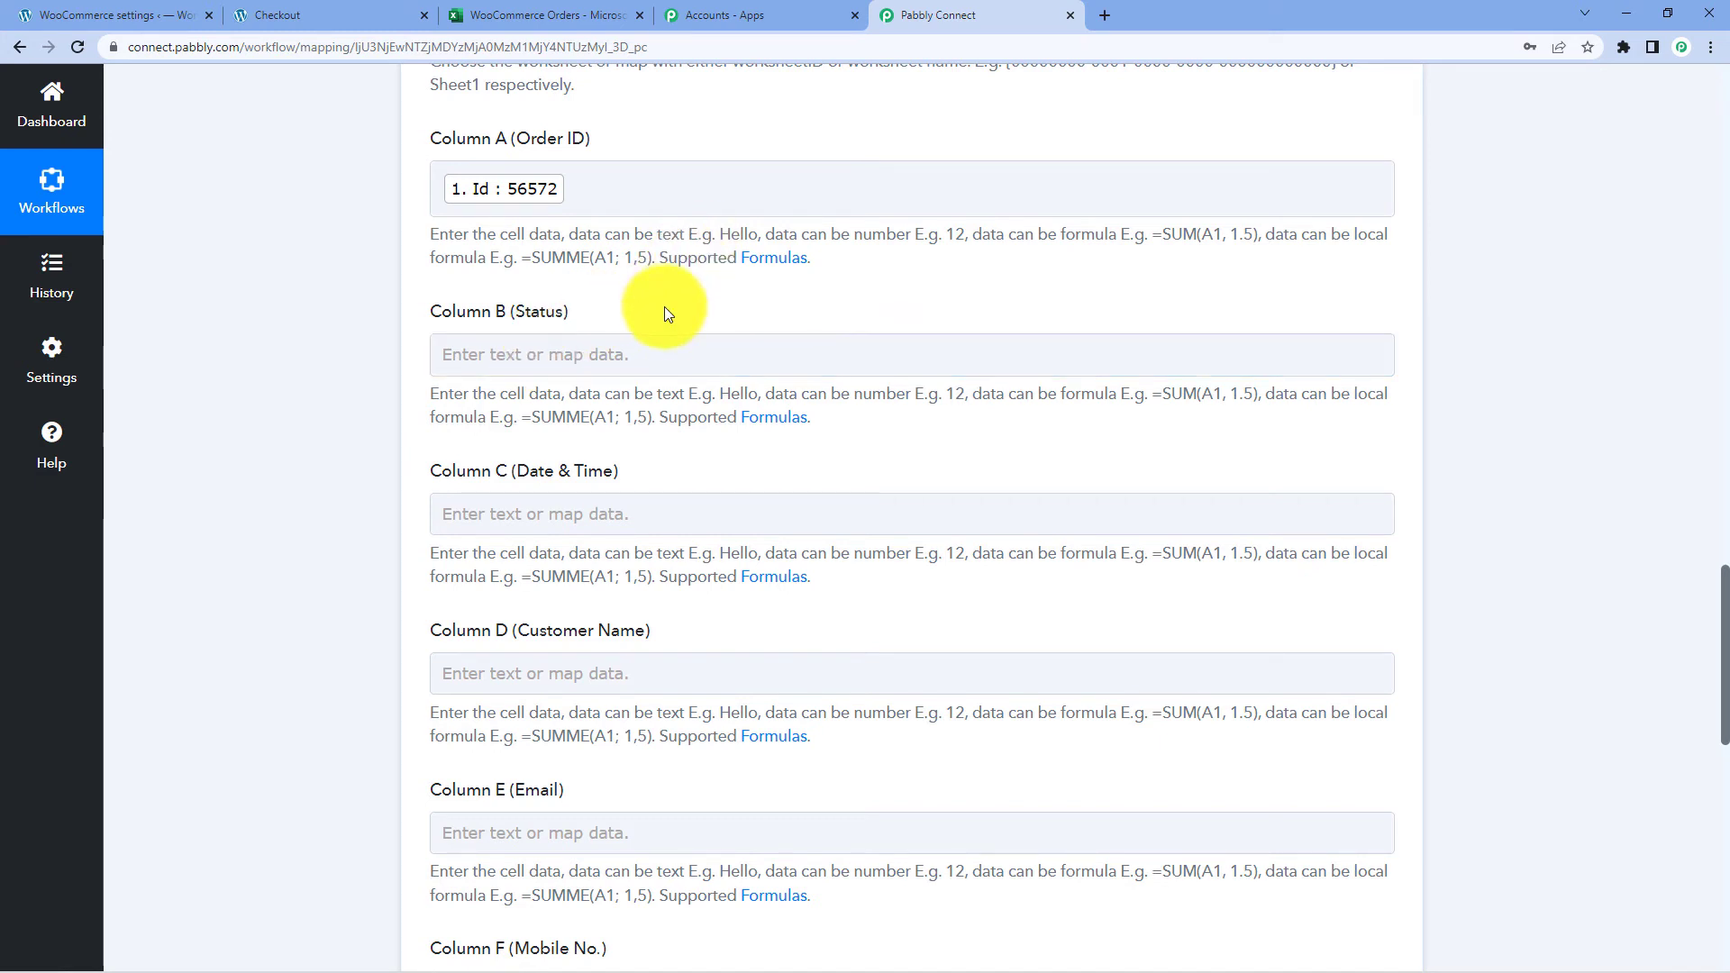
{"action": "left_click", "coordinate": [466, 355]}
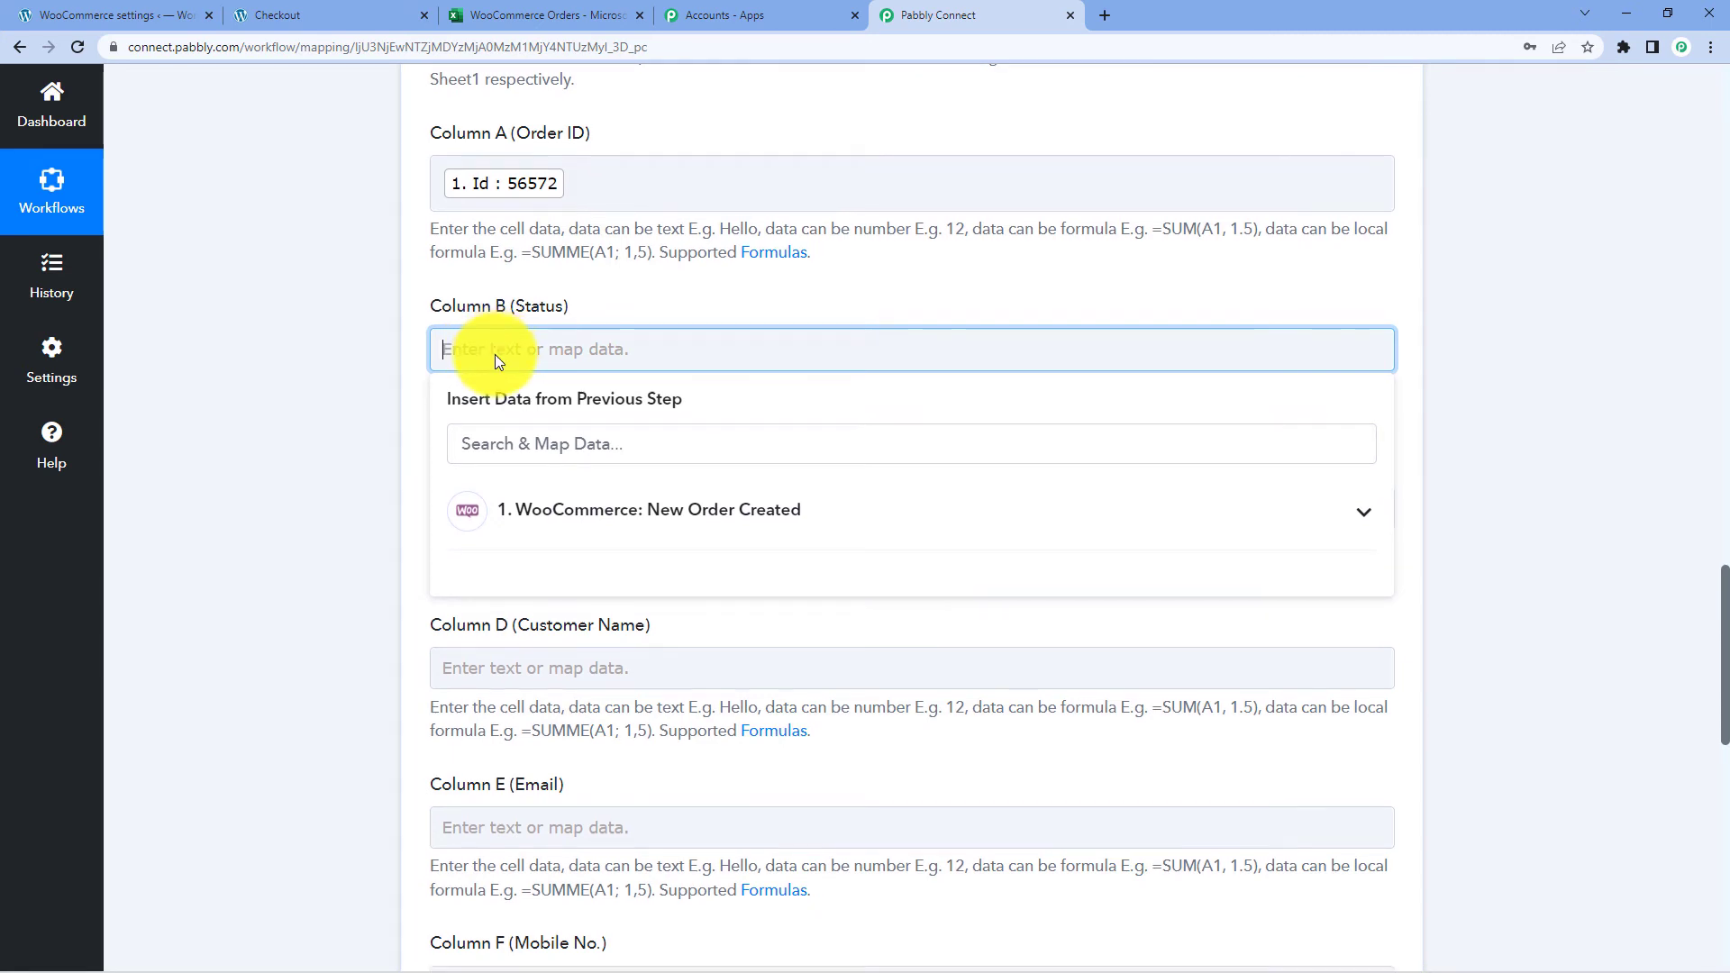
{"action": "scroll", "coordinate": [495, 354], "scroll_direction": "down", "scroll_amount": 1}
{"action": "left_click", "coordinate": [552, 432]}
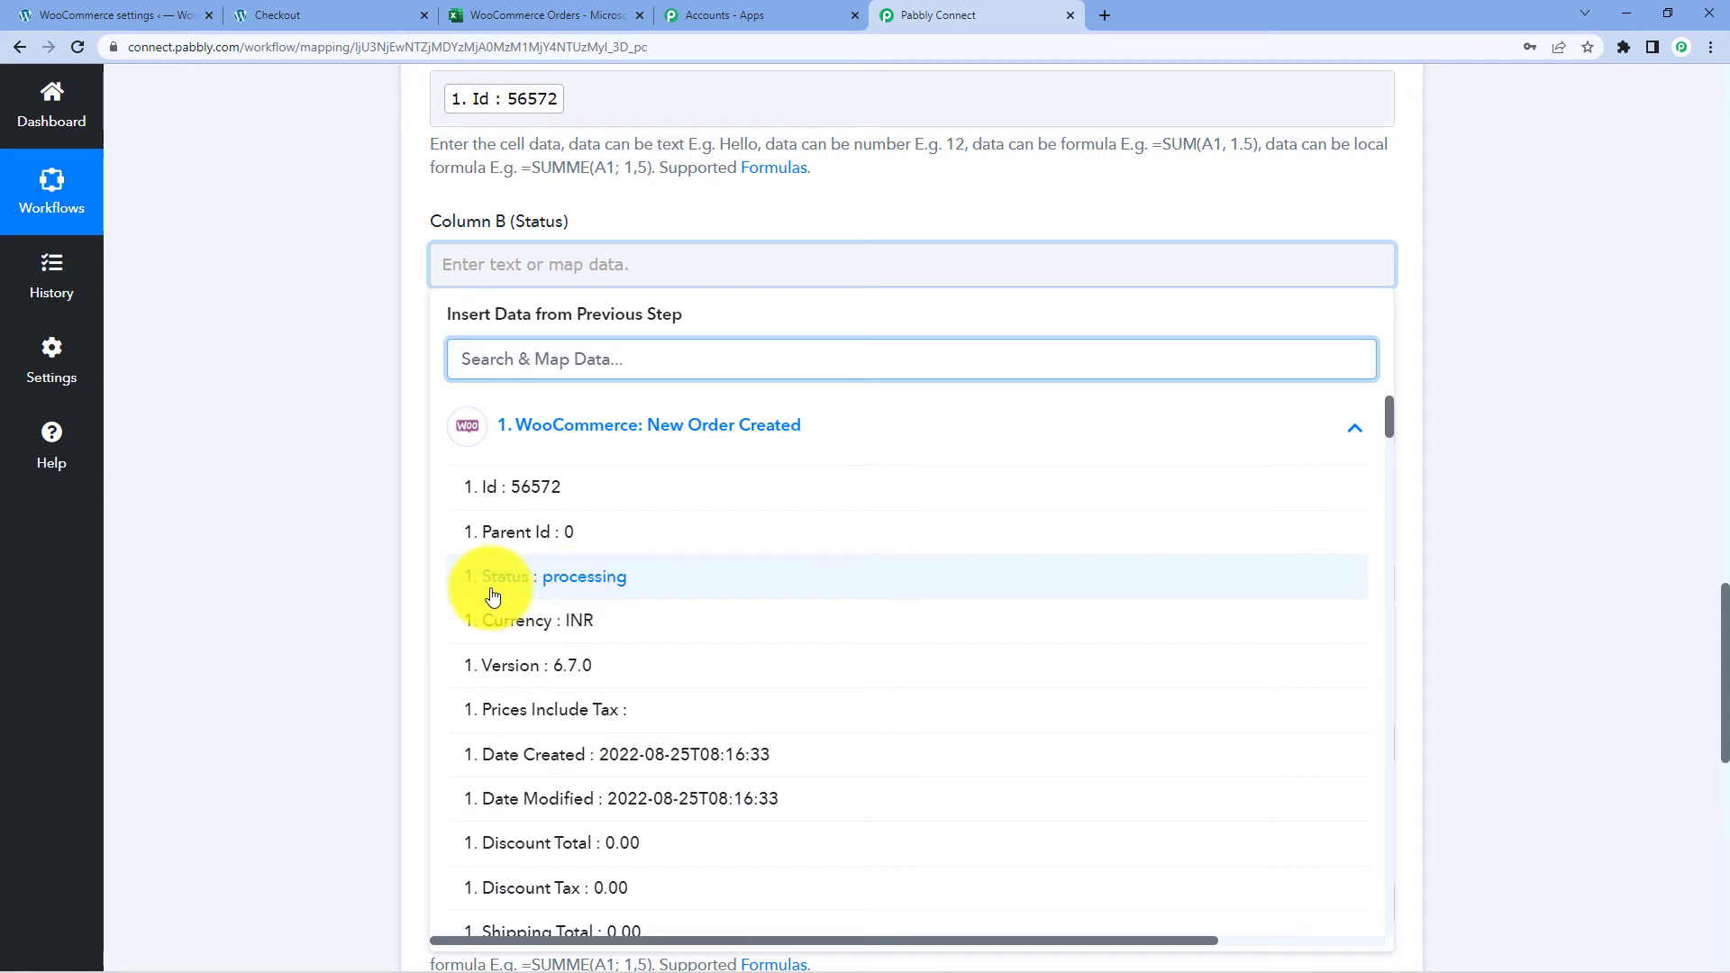
{"action": "left_click", "coordinate": [530, 577]}
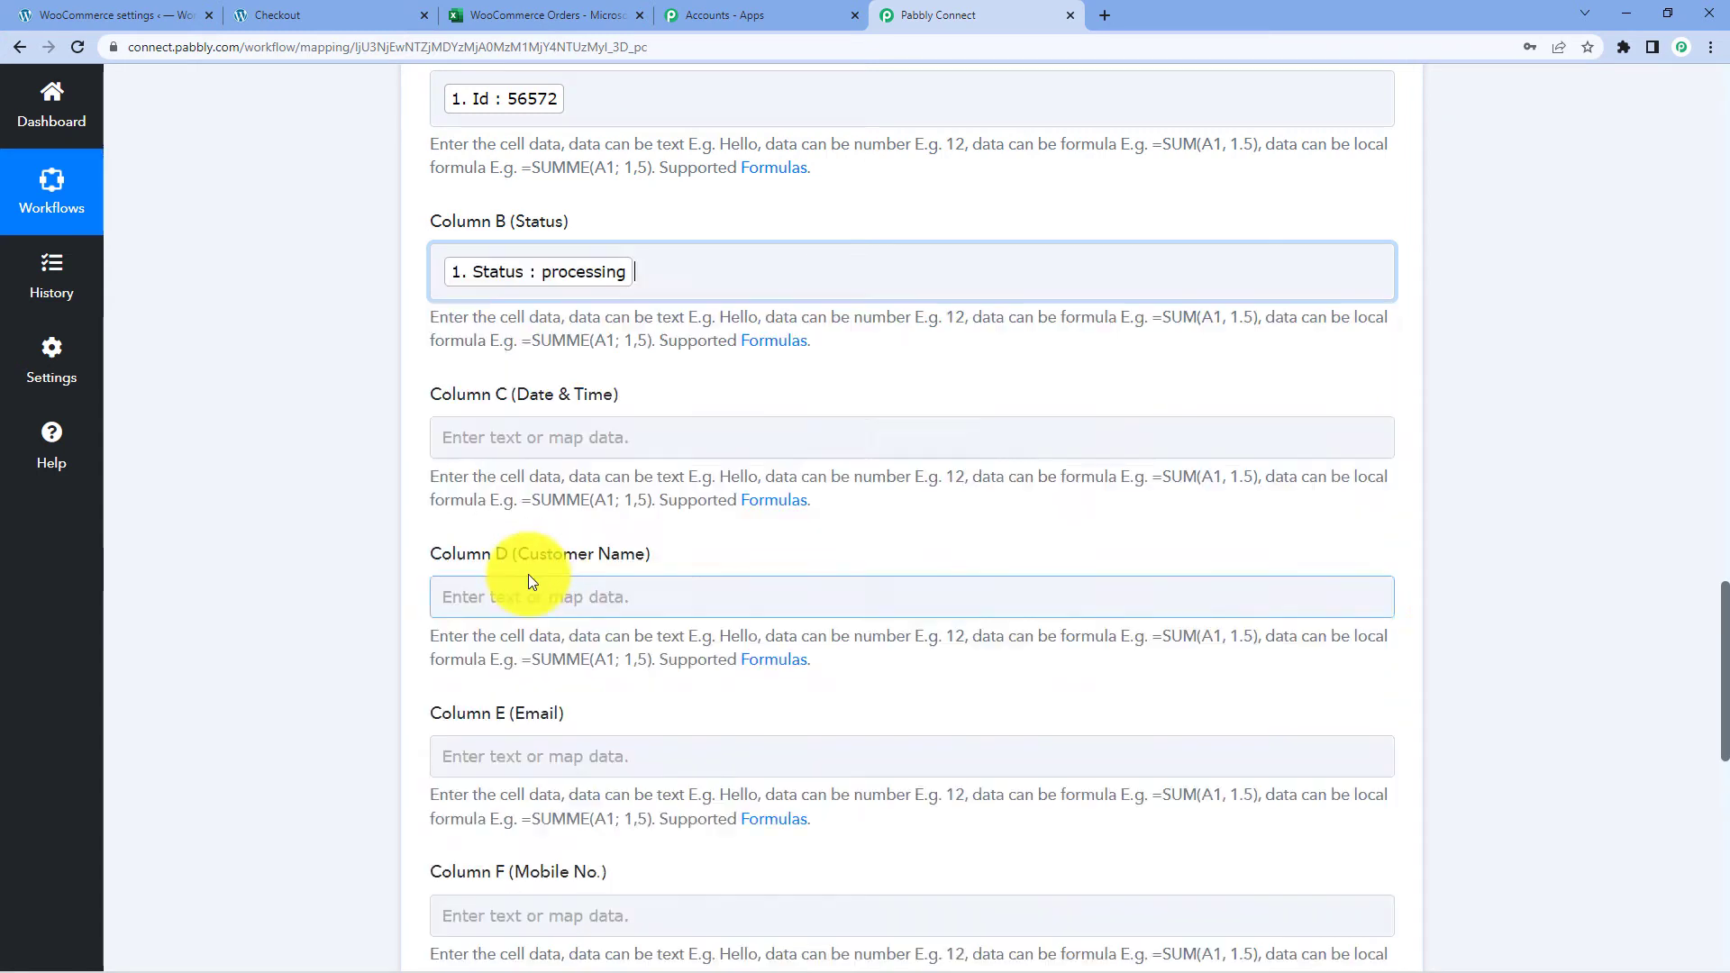
{"action": "left_click", "coordinate": [324, 359]}
Map Column C (Date & Time) to the Date Created field from the WooCommerce order data
{"action": "scroll", "coordinate": [325, 359], "scroll_direction": "down", "scroll_amount": 2}
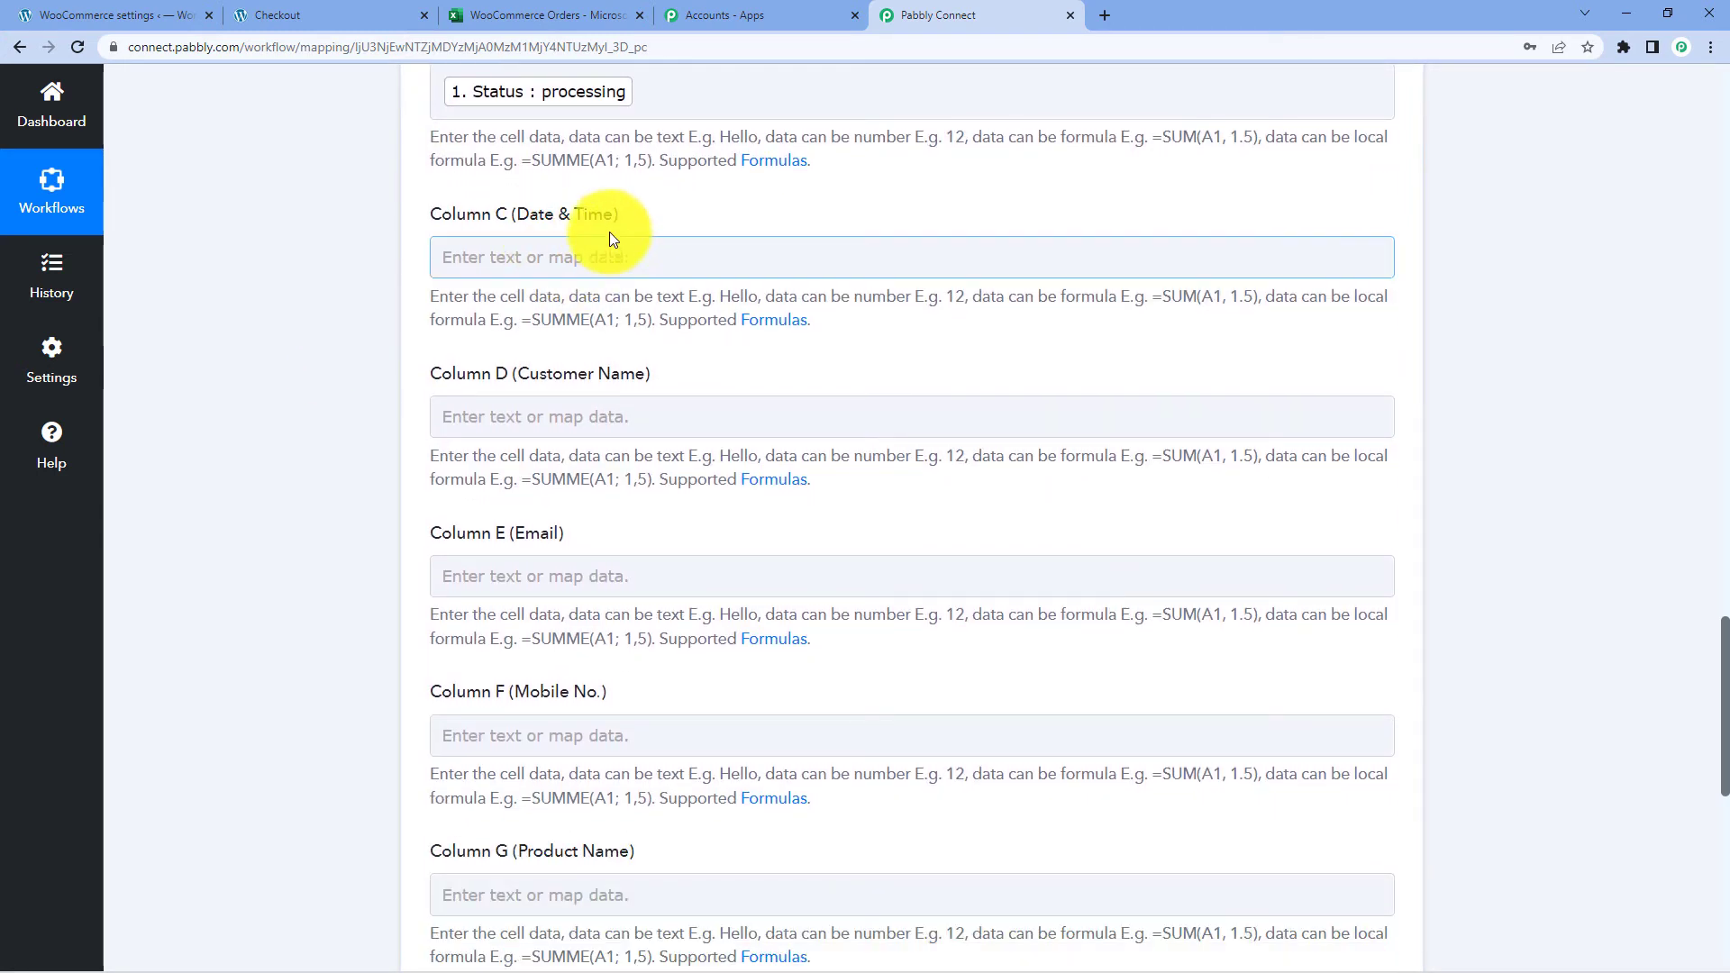
{"action": "left_click", "coordinate": [465, 248]}
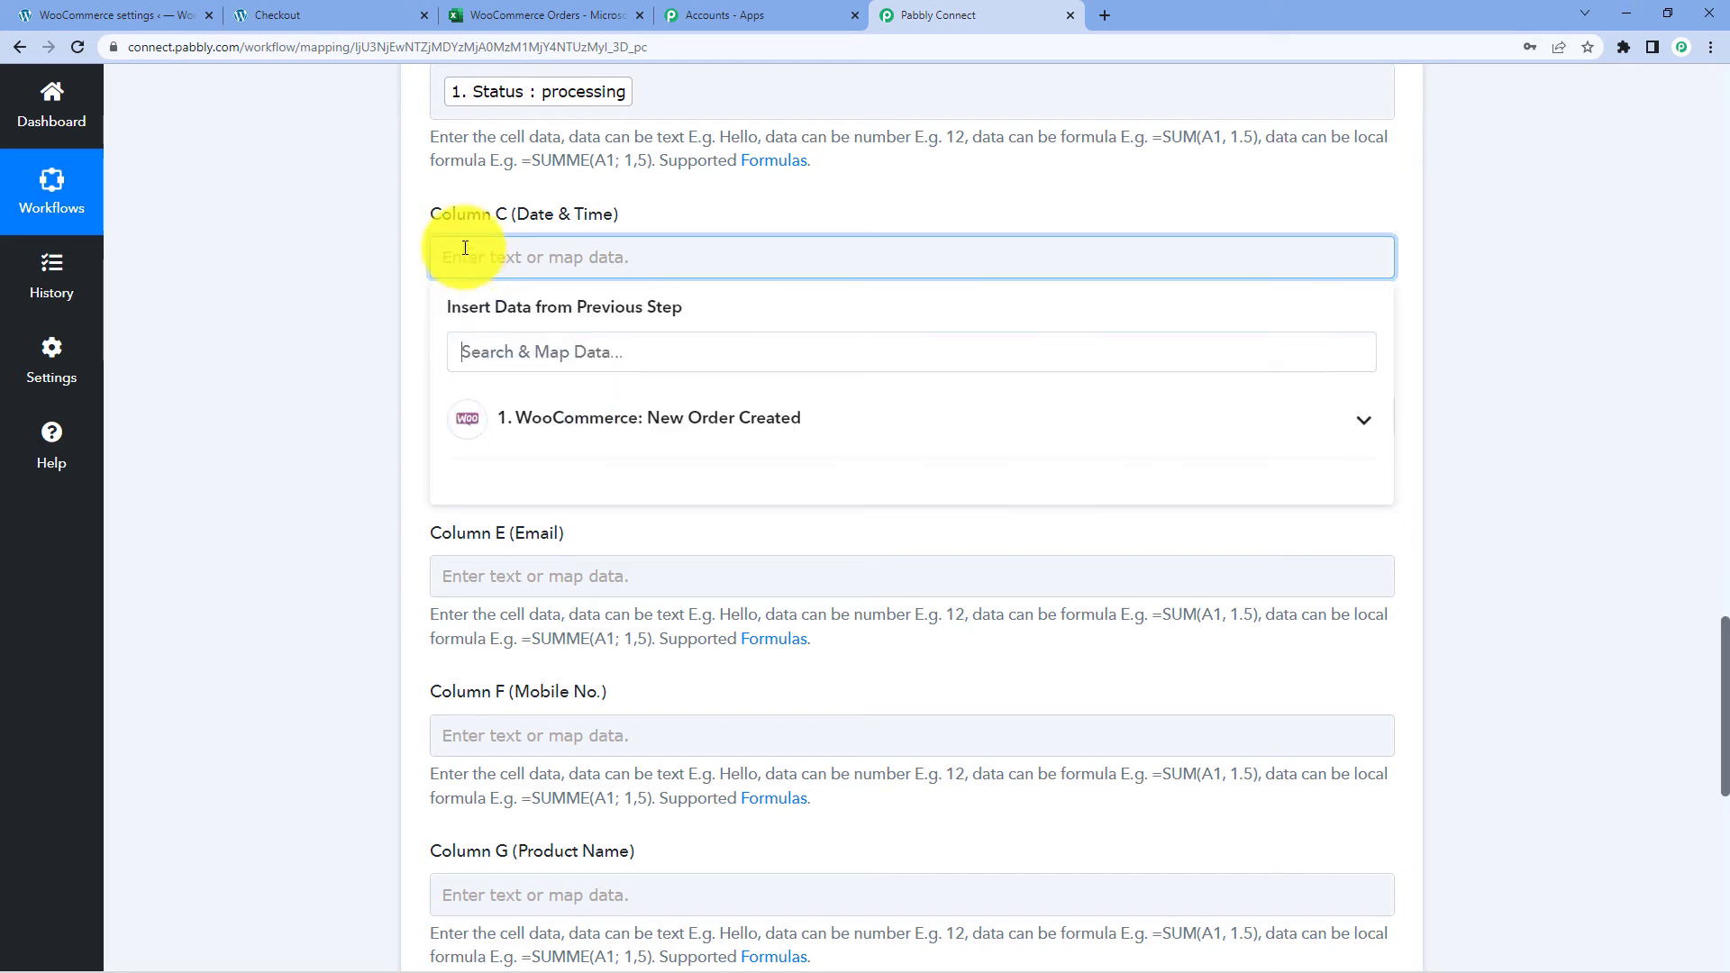
{"action": "left_click", "coordinate": [522, 424]}
{"action": "scroll", "coordinate": [528, 677], "scroll_direction": "down", "scroll_amount": 1}
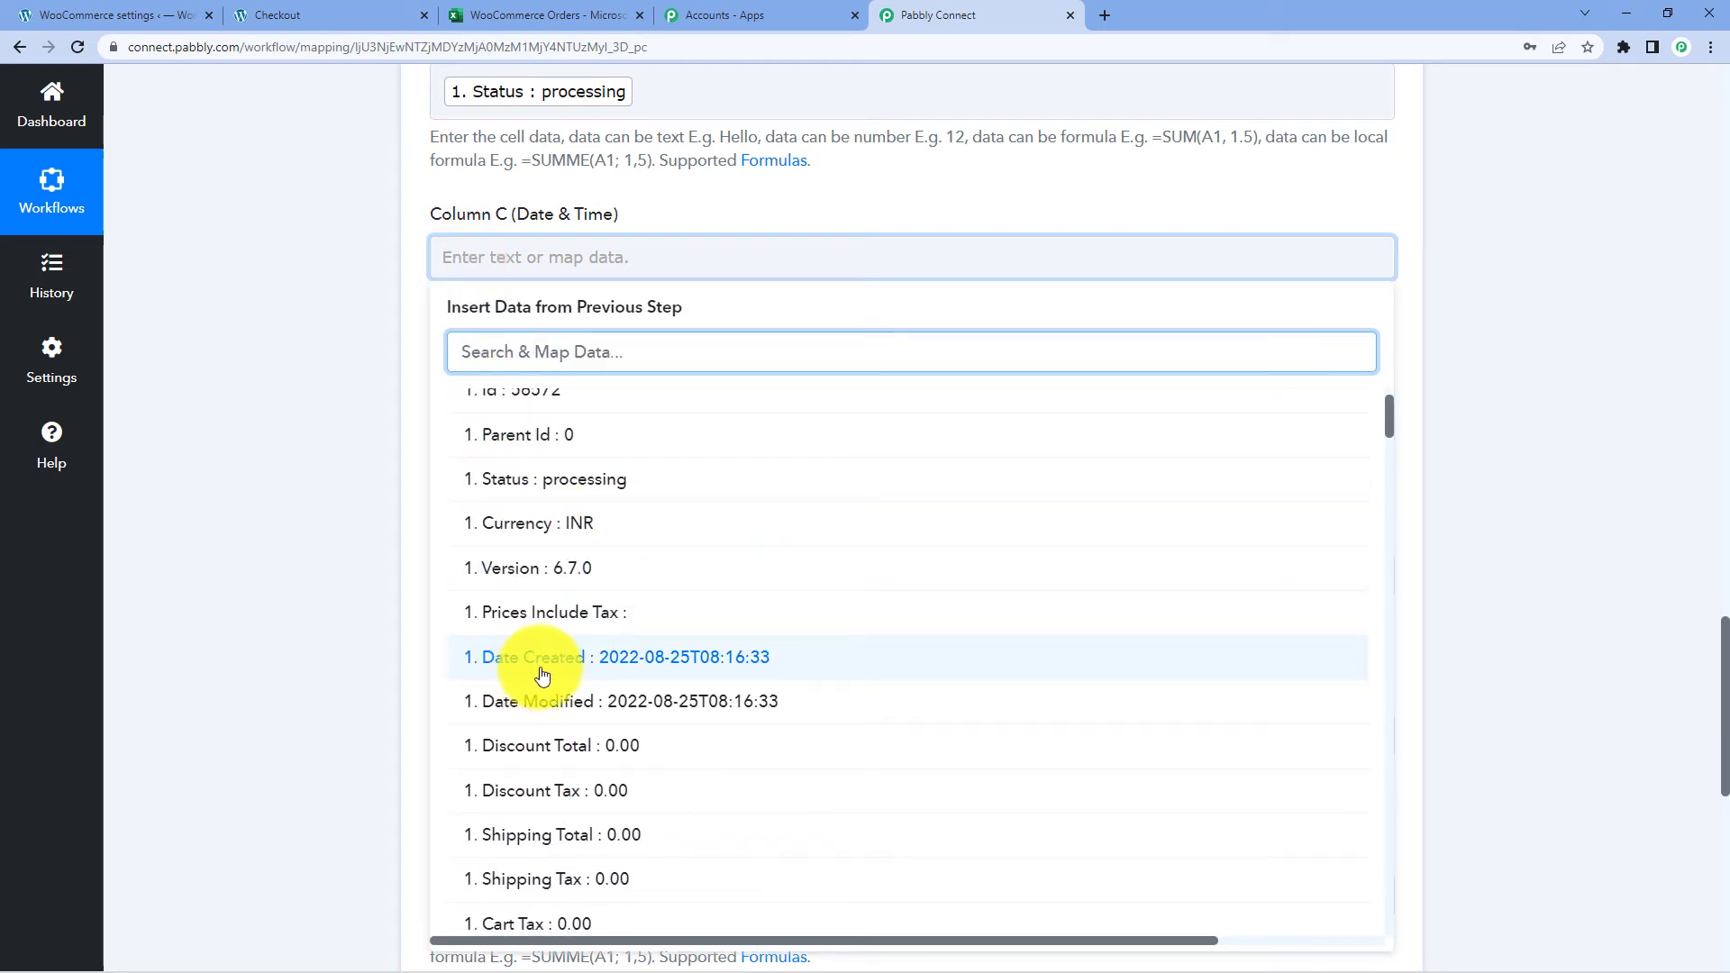
{"action": "left_click", "coordinate": [658, 657]}
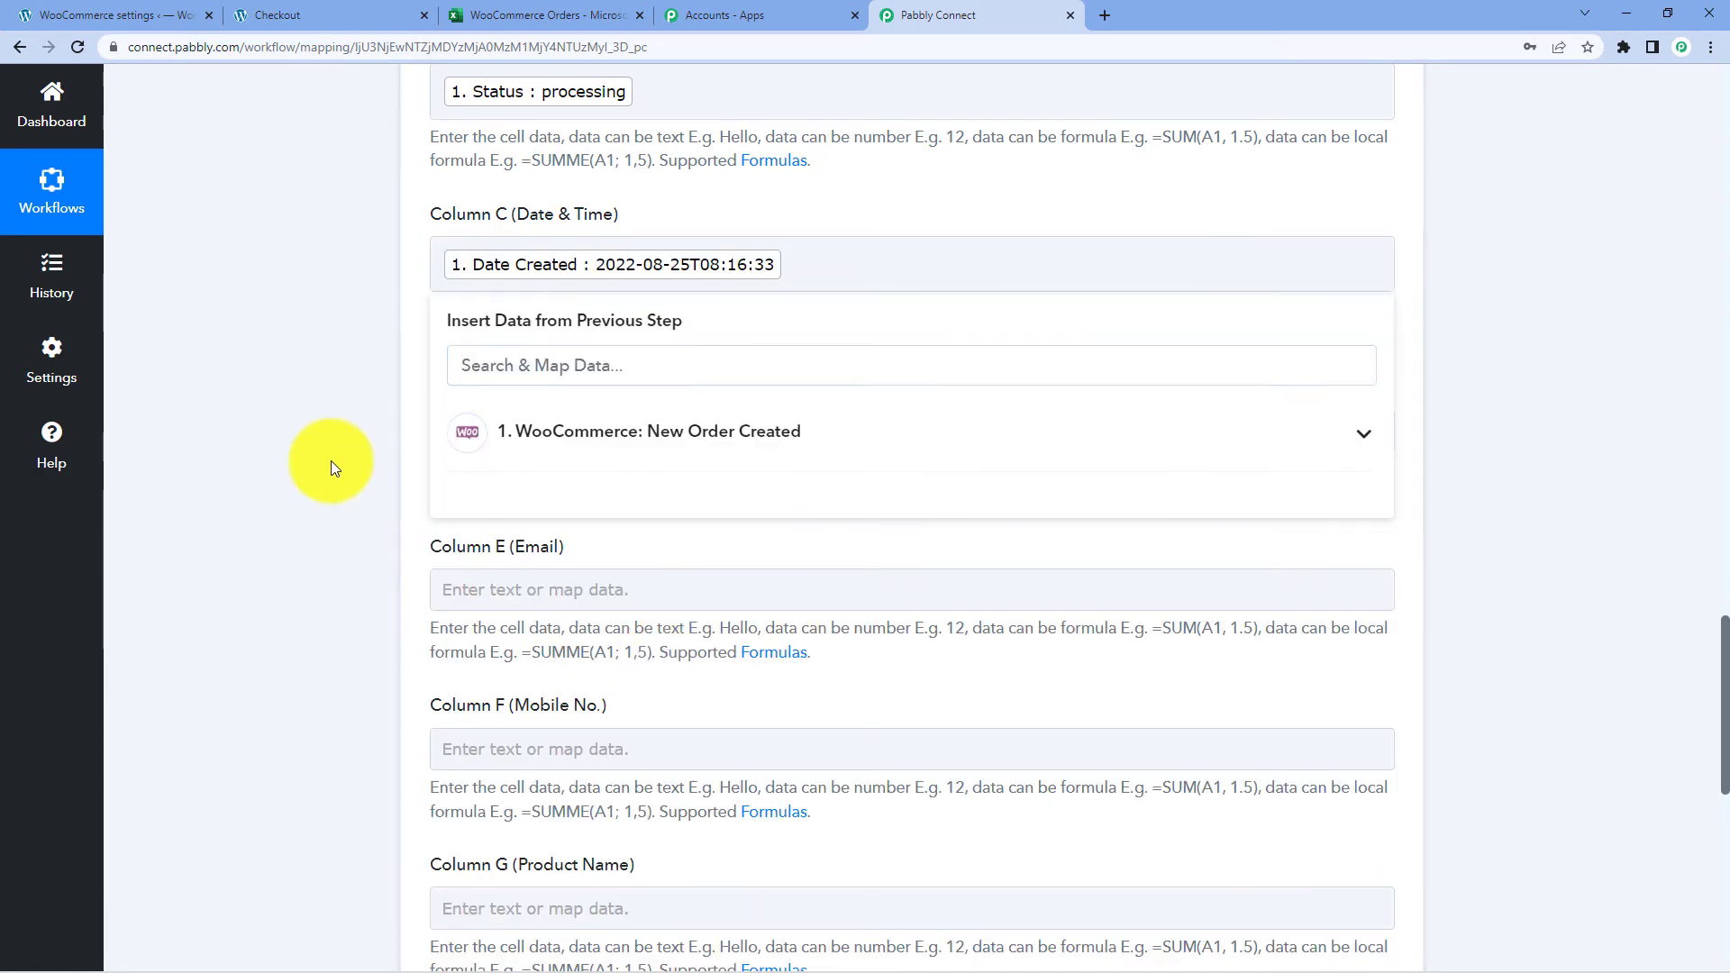
{"action": "left_click", "coordinate": [331, 461]}
Map Column D (Customer Name) to the Billing First Name field from WooCommerce: New Order Created
{"action": "scroll", "coordinate": [375, 417], "scroll_direction": "down", "scroll_amount": 2}
{"action": "left_click", "coordinate": [510, 252]}
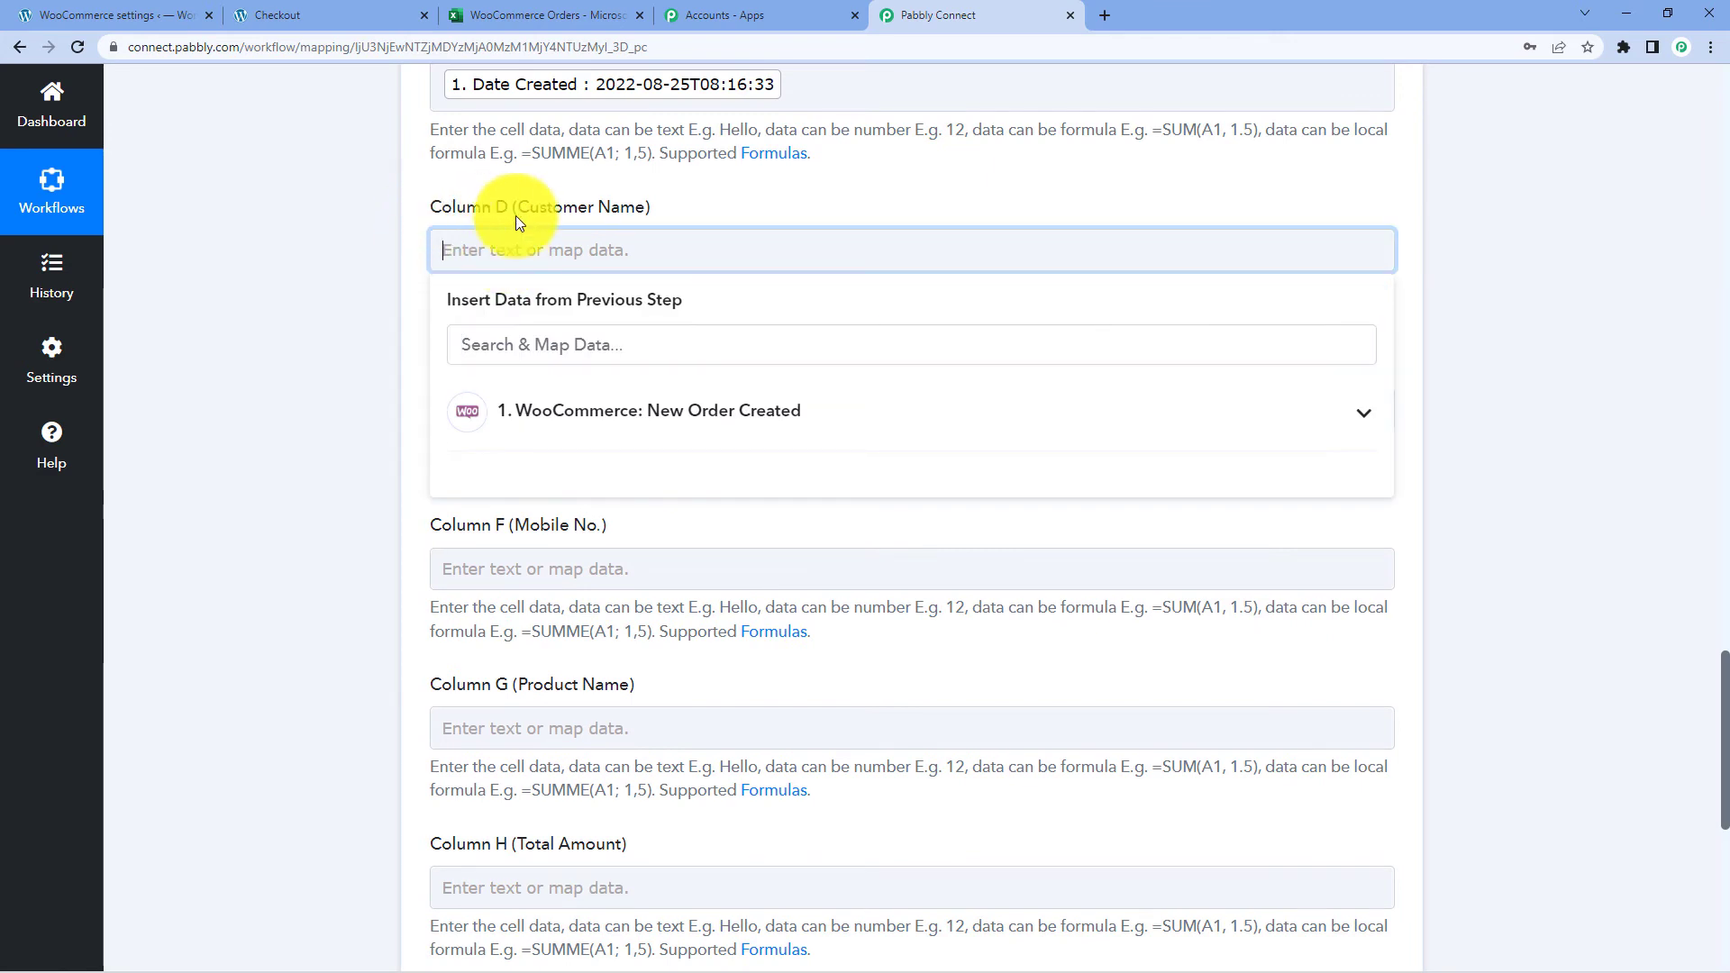
{"action": "left_click", "coordinate": [581, 419]}
{"action": "scroll", "coordinate": [603, 505], "scroll_direction": "down", "scroll_amount": 4}
{"action": "scroll", "coordinate": [603, 509], "scroll_direction": "down", "scroll_amount": 6}
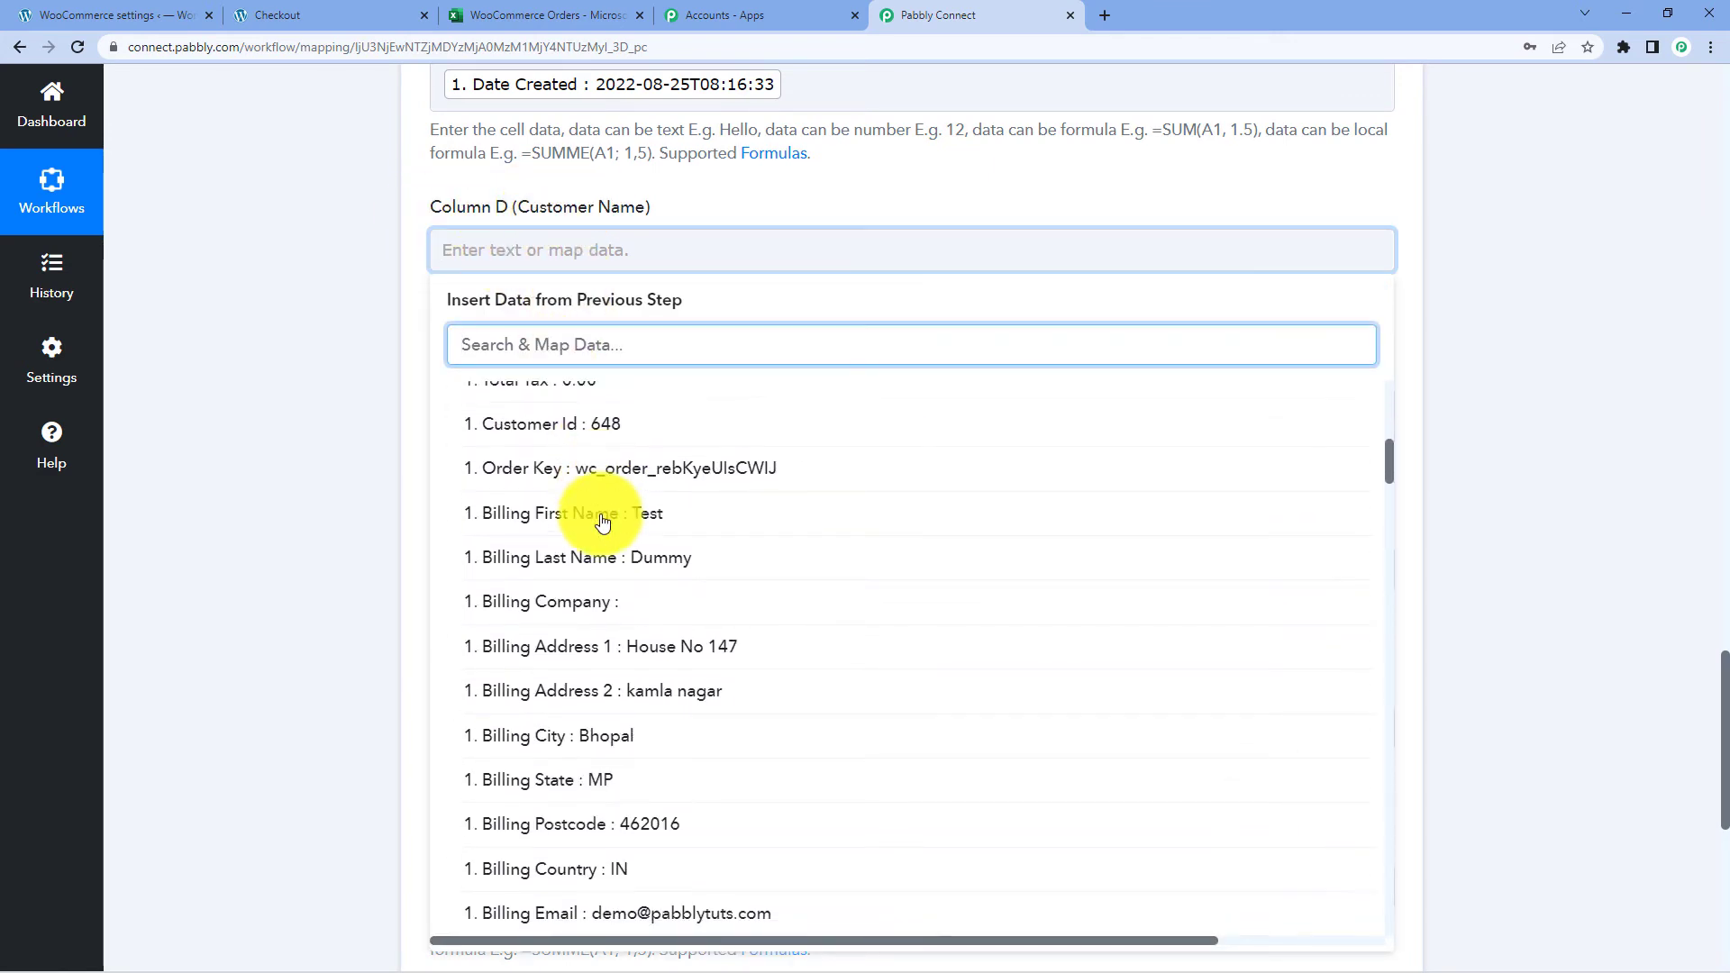
{"action": "scroll", "coordinate": [603, 523], "scroll_direction": "down", "scroll_amount": 4}
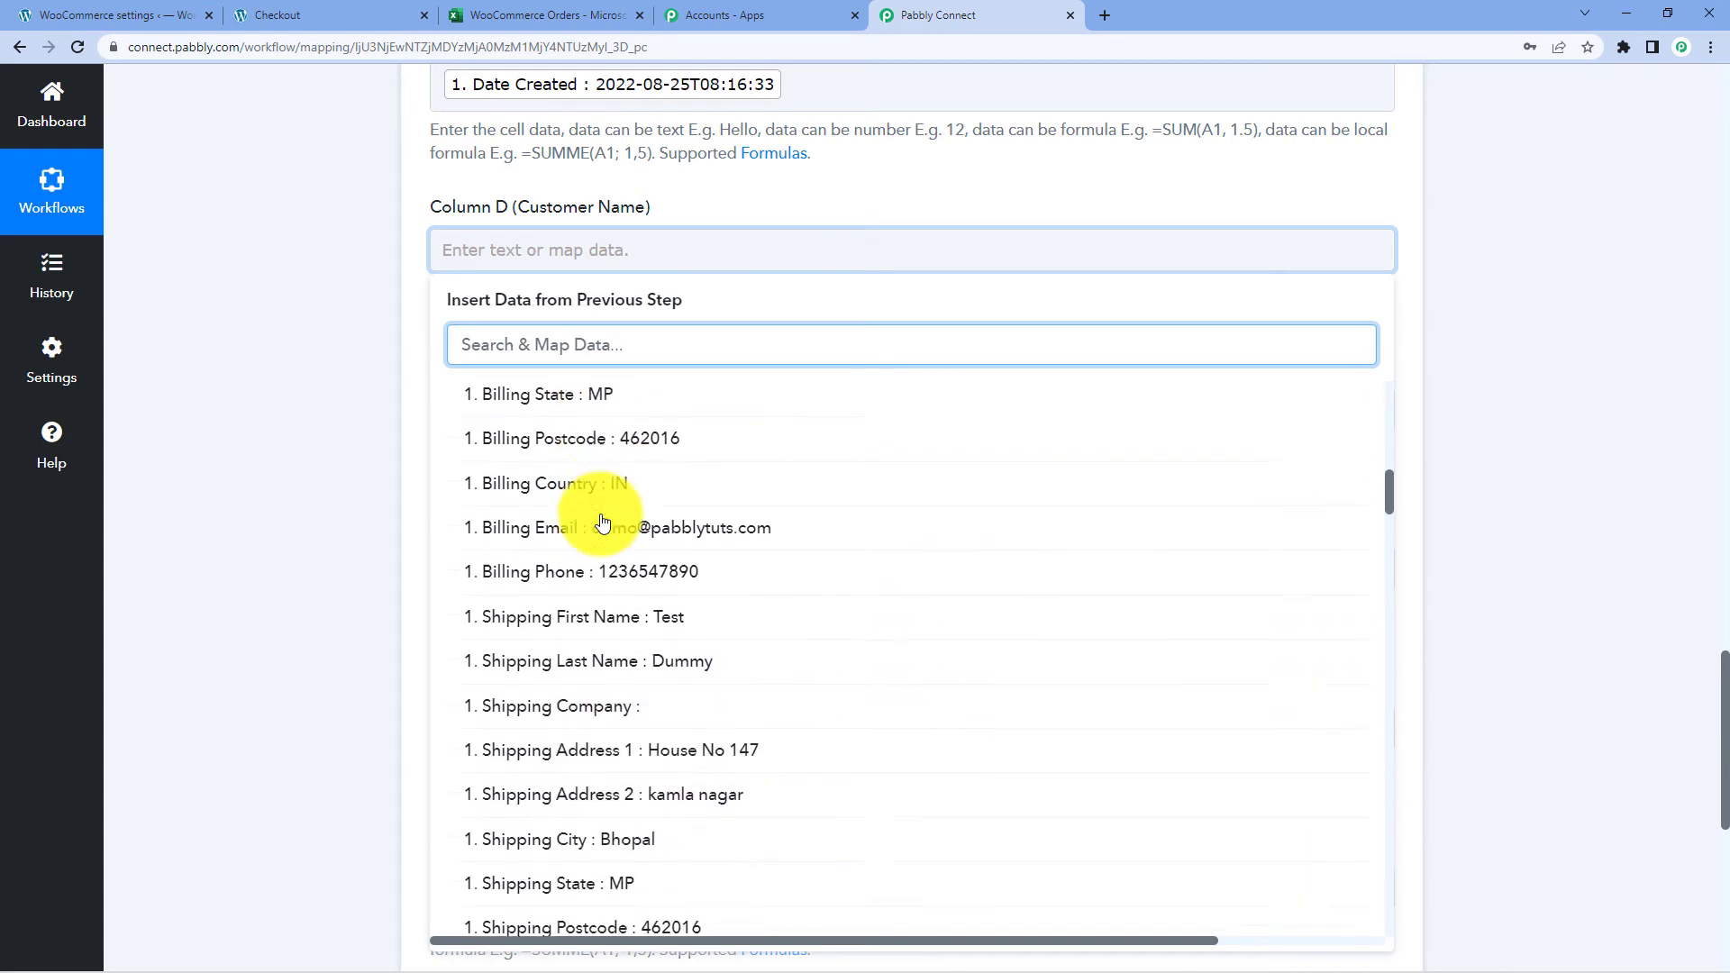
{"action": "scroll", "coordinate": [602, 527], "scroll_direction": "down", "scroll_amount": 4}
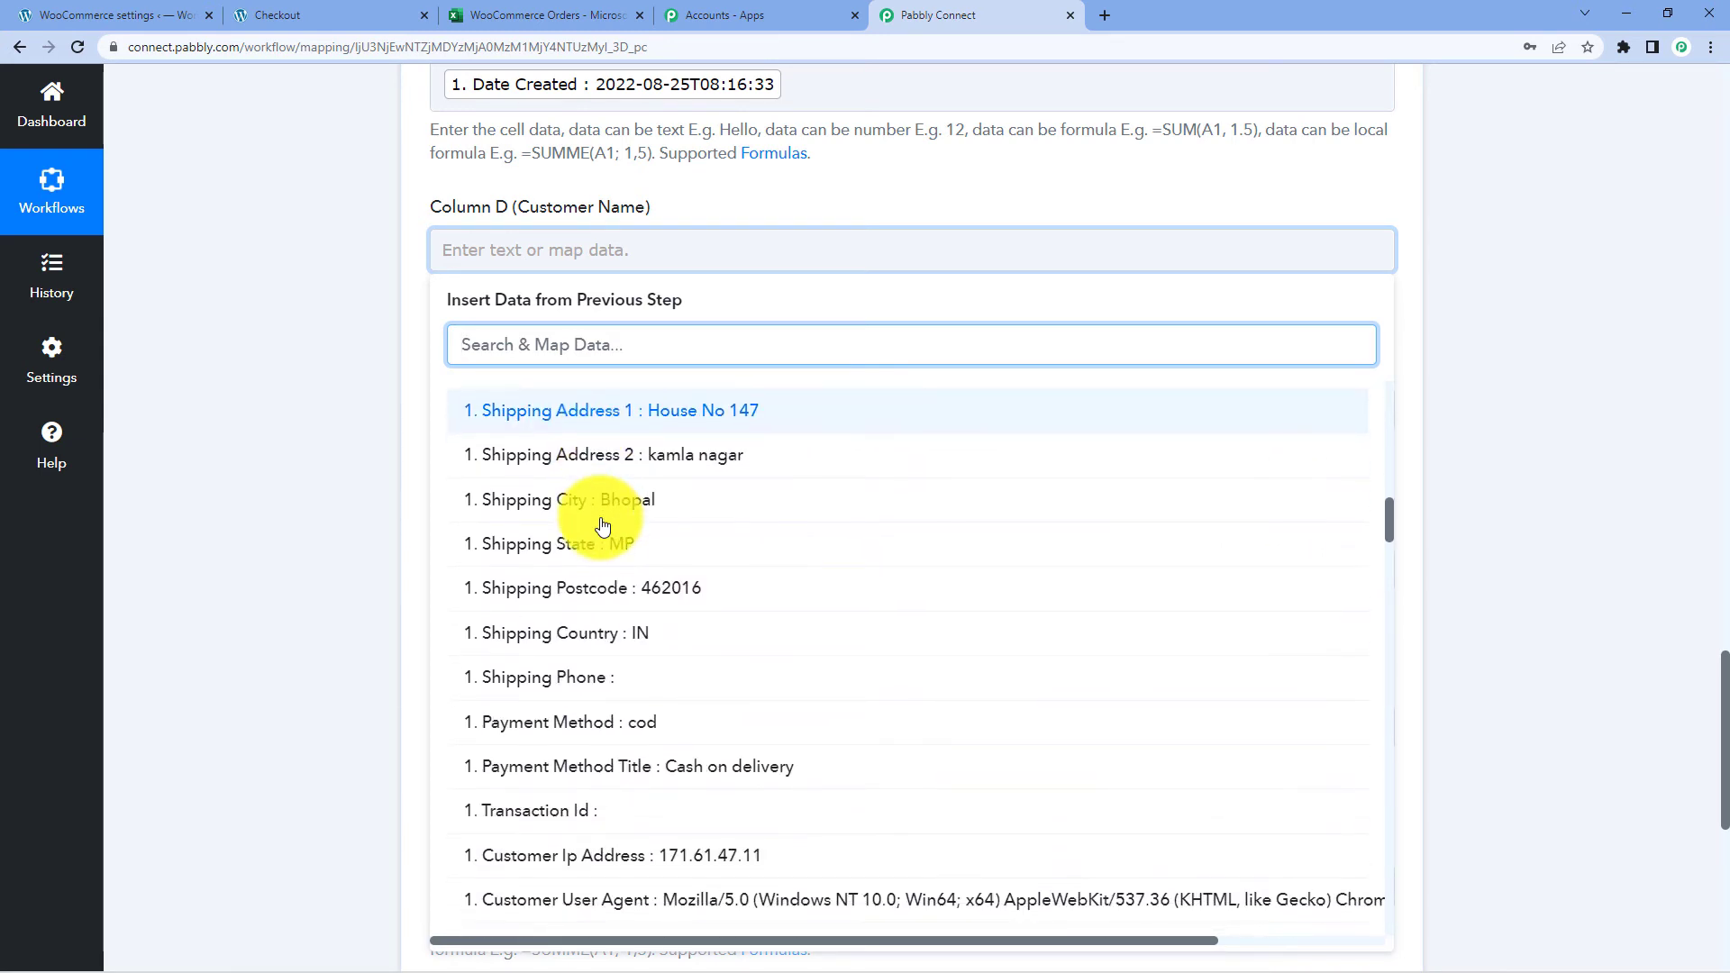
{"action": "scroll", "coordinate": [603, 527], "scroll_direction": "up", "scroll_amount": 7}
{"action": "scroll", "coordinate": [602, 527], "scroll_direction": "up", "scroll_amount": 5}
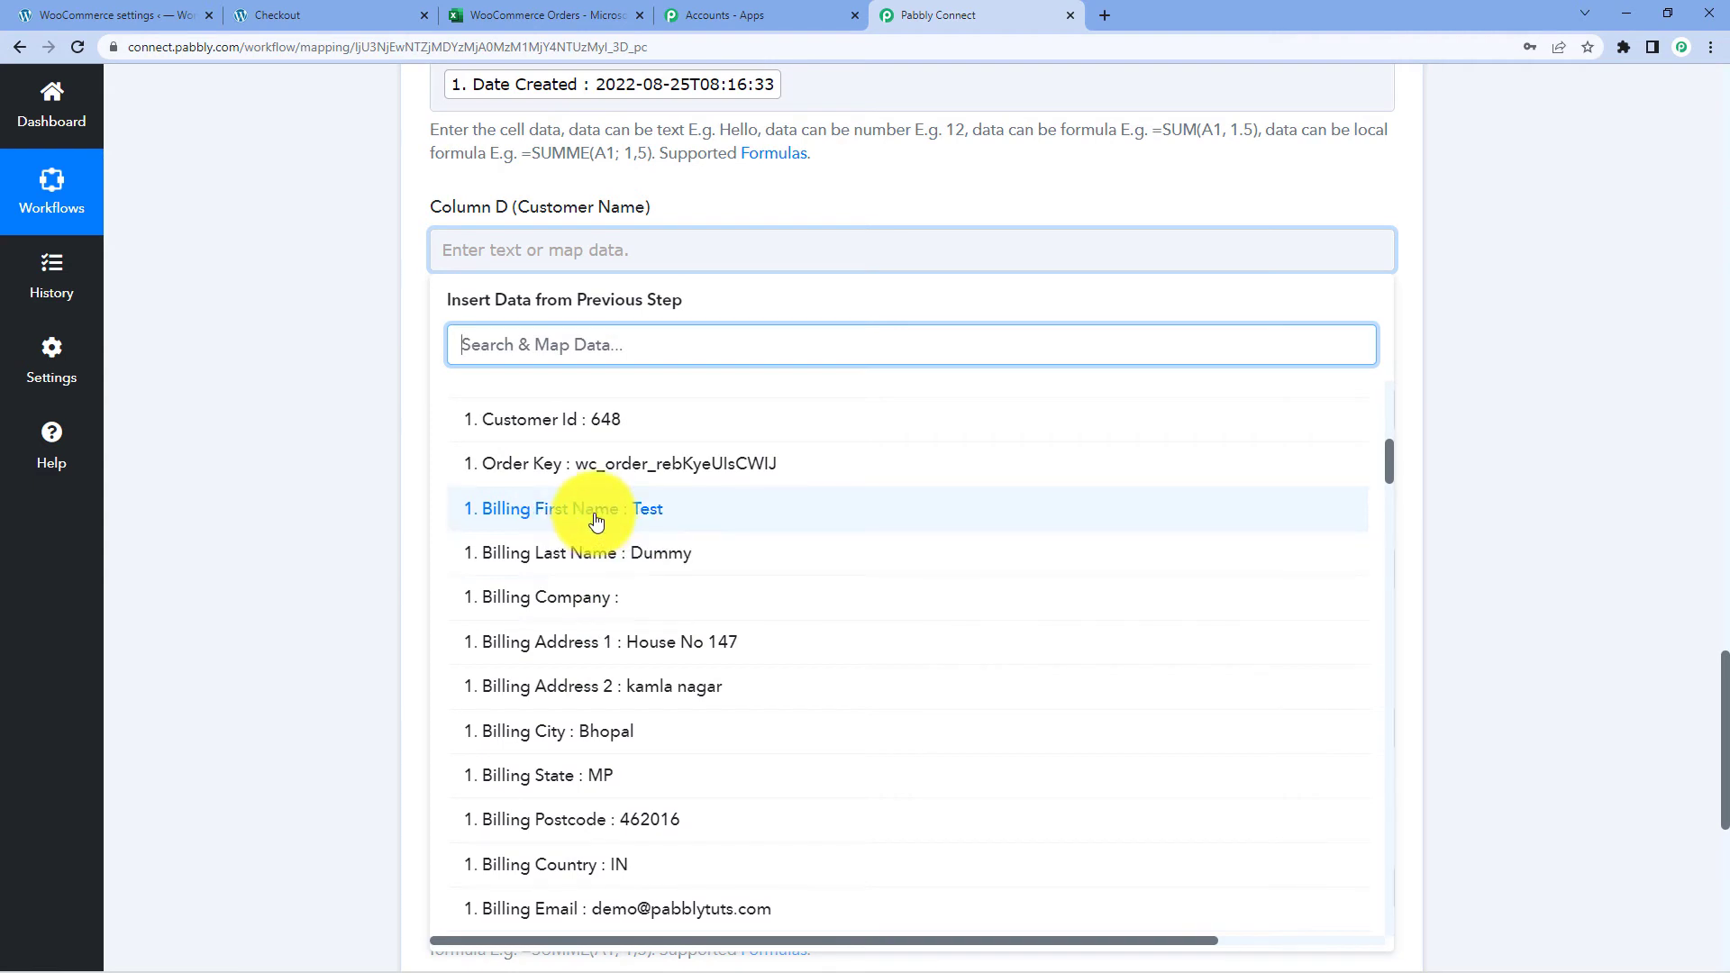
{"action": "left_click", "coordinate": [579, 522]}
Add the Billing Last Name field after the Billing First Name in Column D (Customer Name)
{"action": "left_click", "coordinate": [714, 252]}
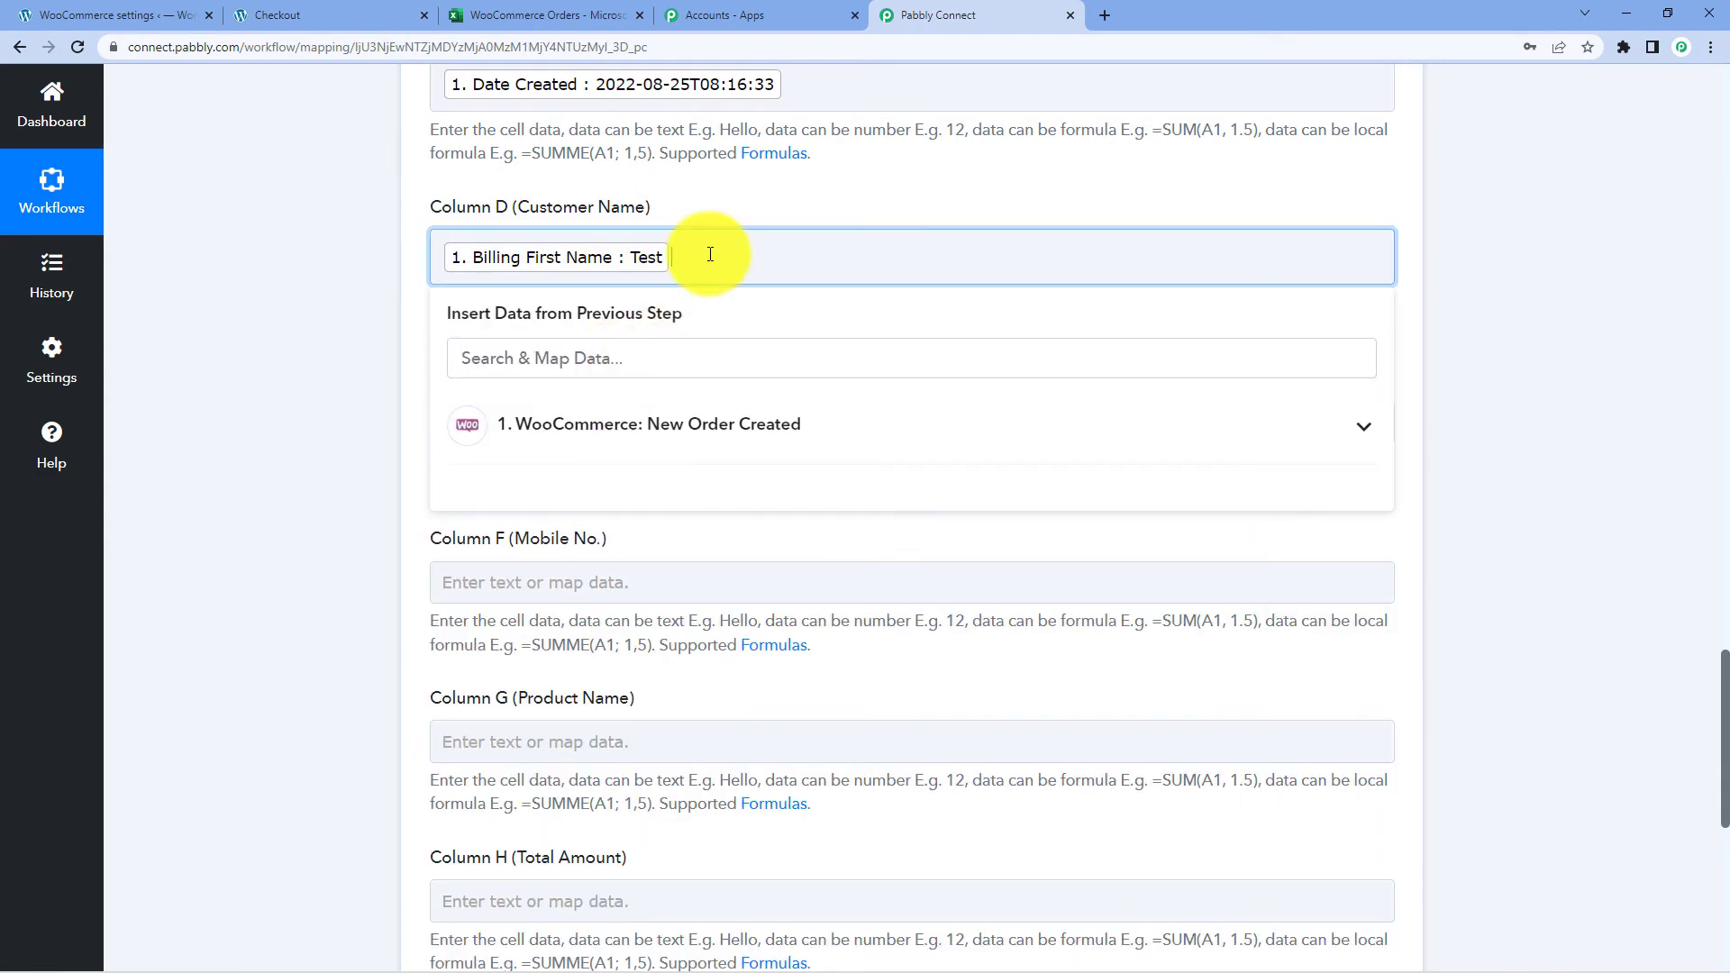
{"action": "left_click", "coordinate": [579, 424]}
{"action": "scroll", "coordinate": [594, 612], "scroll_direction": "down", "scroll_amount": 5}
{"action": "scroll", "coordinate": [586, 609], "scroll_direction": "down", "scroll_amount": 4}
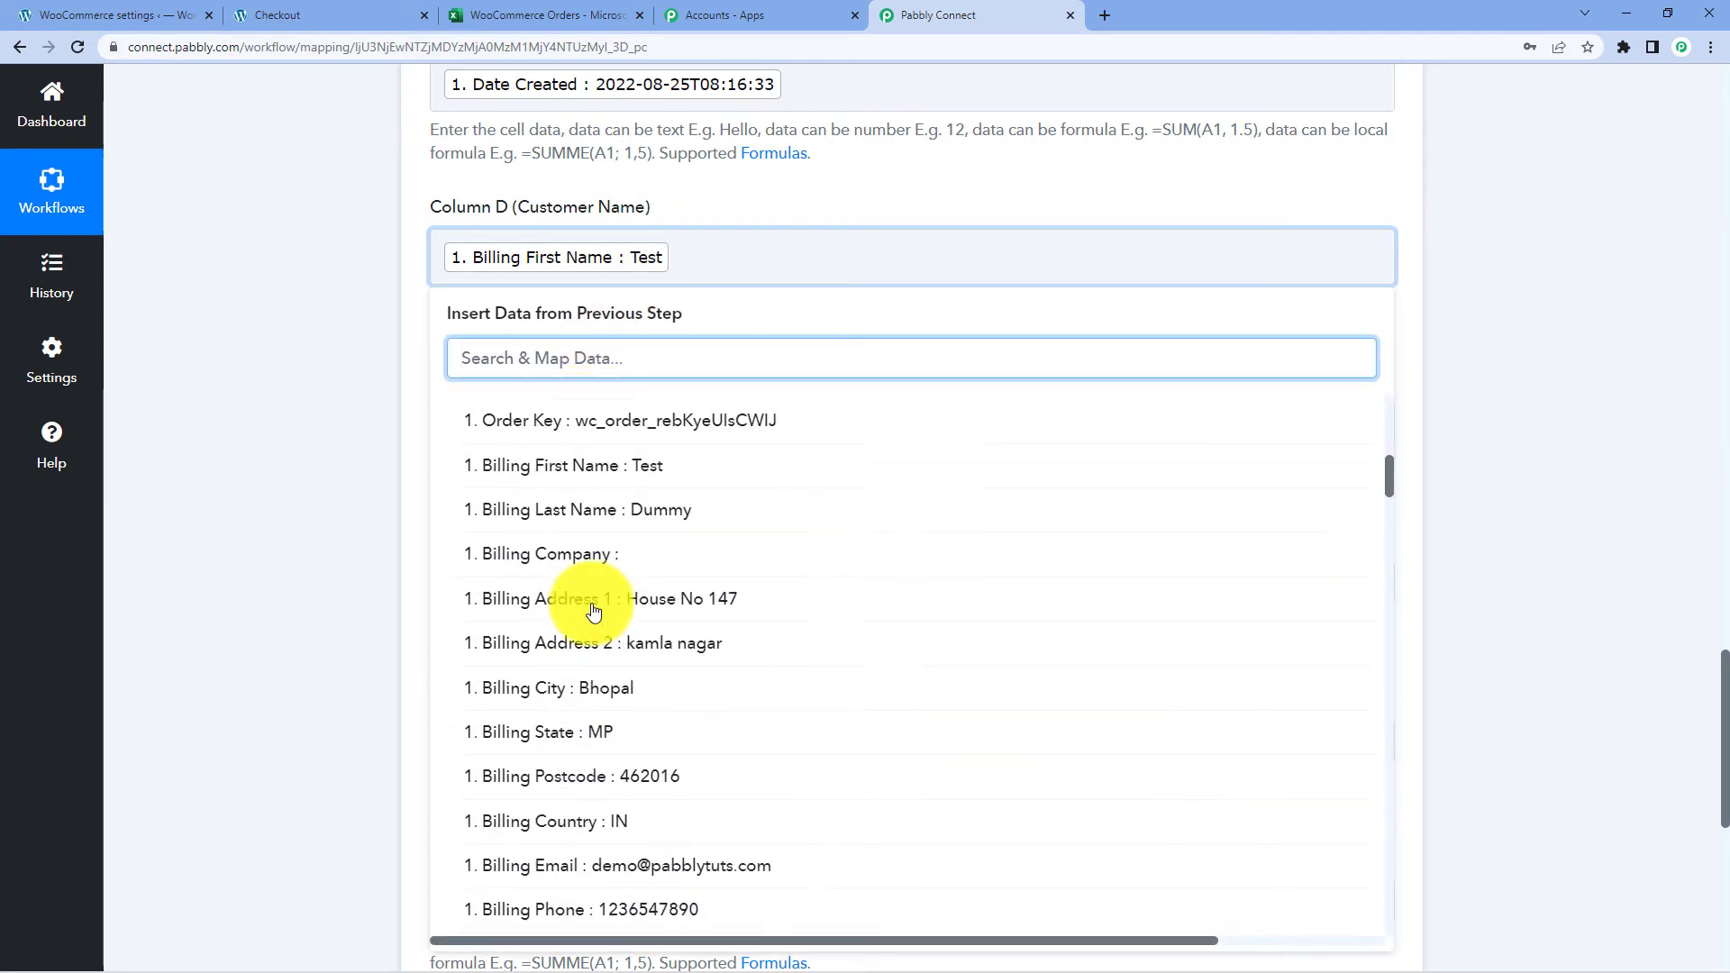
{"action": "left_click", "coordinate": [621, 487]}
{"action": "left_click", "coordinate": [375, 419]}
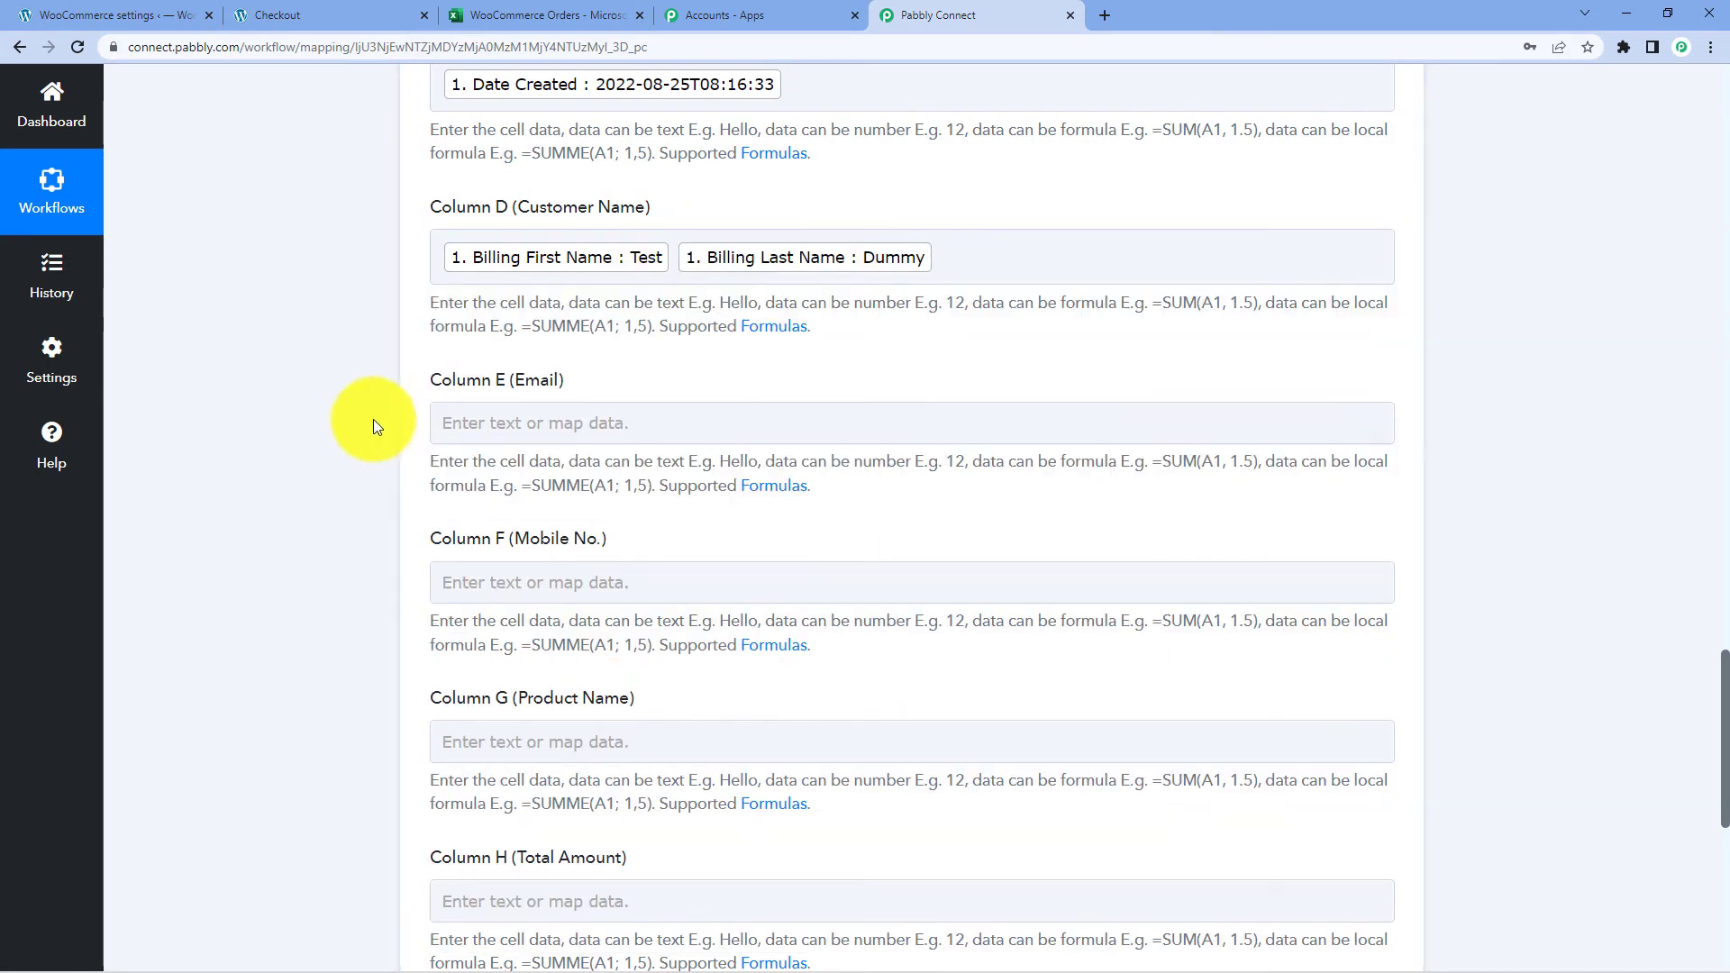
Map Column E (Email) to the Billing Email field from the WooCommerce order data
{"action": "scroll", "coordinate": [388, 401], "scroll_direction": "down", "scroll_amount": 1}
{"action": "left_click", "coordinate": [541, 335]}
{"action": "left_click", "coordinate": [477, 516]}
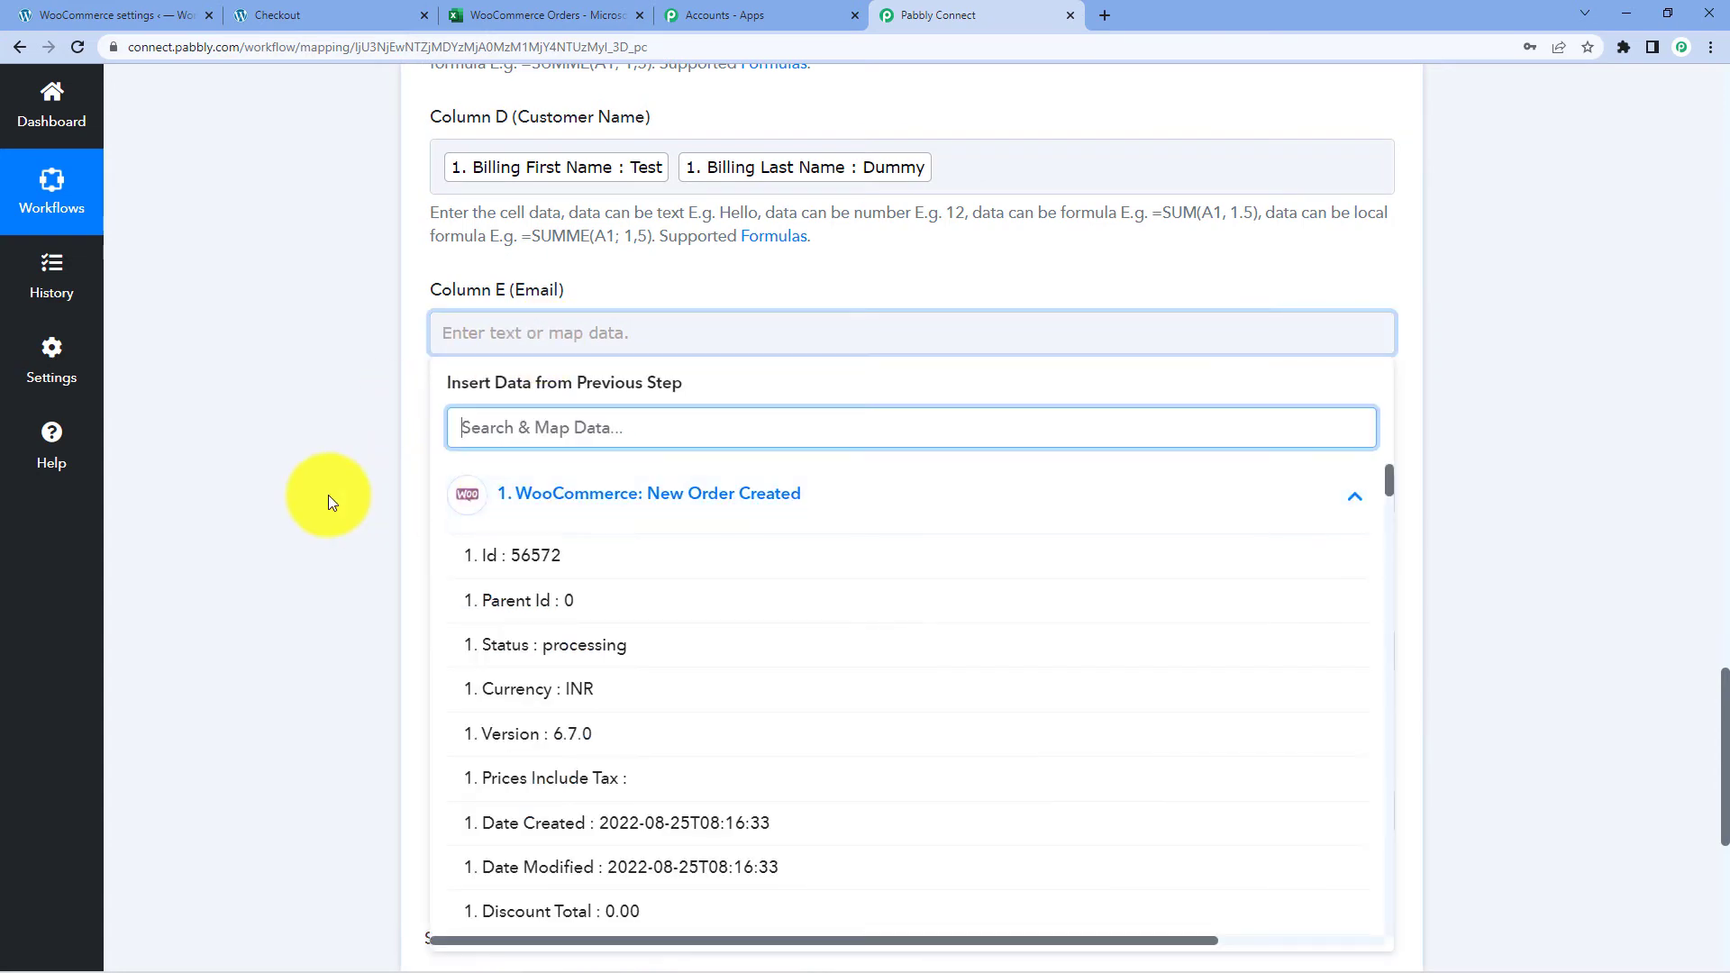
{"action": "scroll", "coordinate": [328, 494], "scroll_direction": "down", "scroll_amount": 3}
{"action": "scroll", "coordinate": [637, 474], "scroll_direction": "down", "scroll_amount": 2}
{"action": "scroll", "coordinate": [640, 478], "scroll_direction": "down", "scroll_amount": 6}
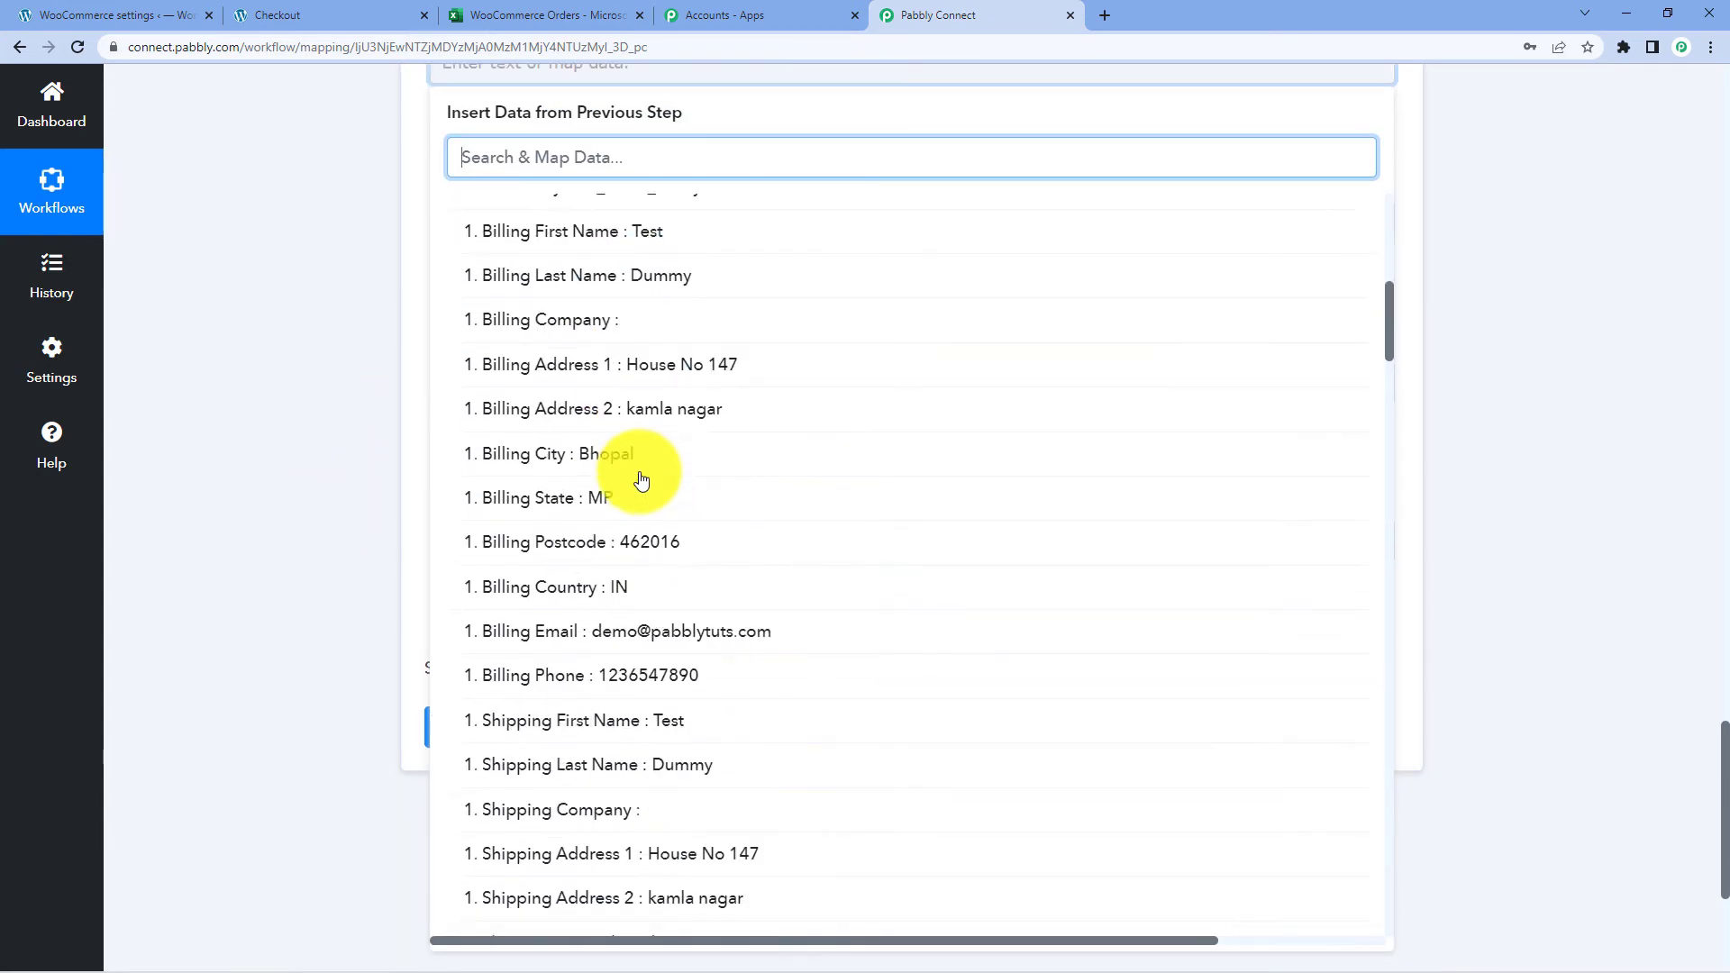
{"action": "left_click", "coordinate": [565, 463]}
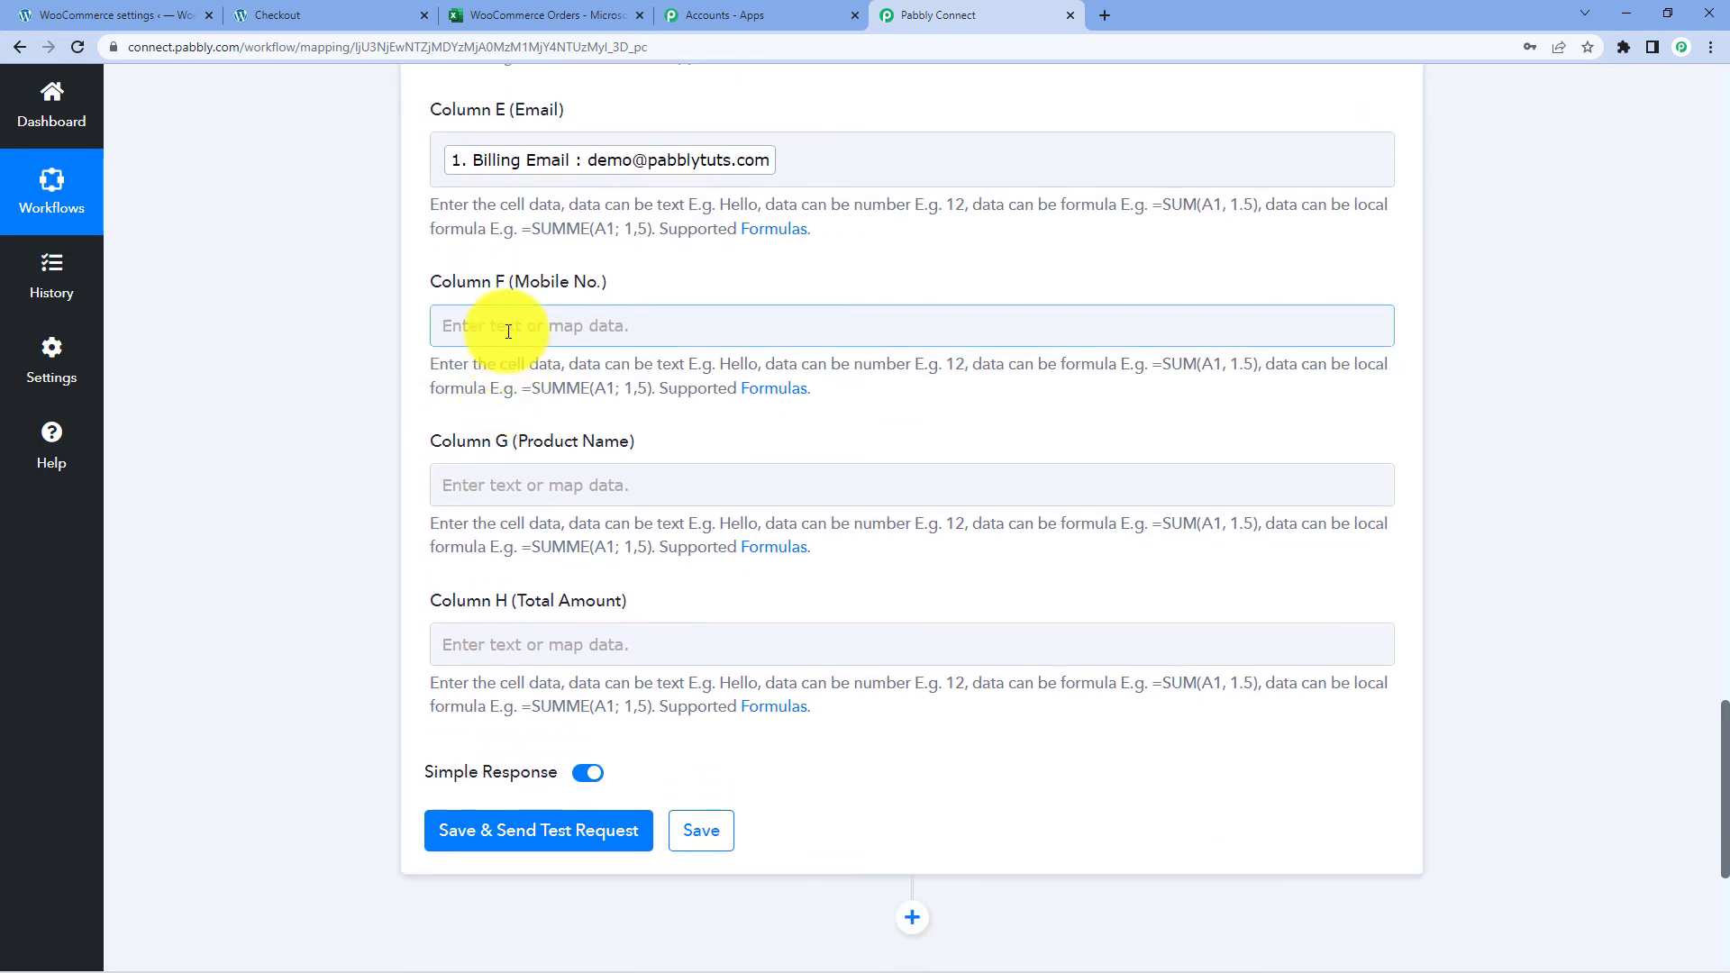
Map Column F (Mobile No.) to the Billing Phone field from the WooCommerce order data
{"action": "left_click", "coordinate": [508, 331]}
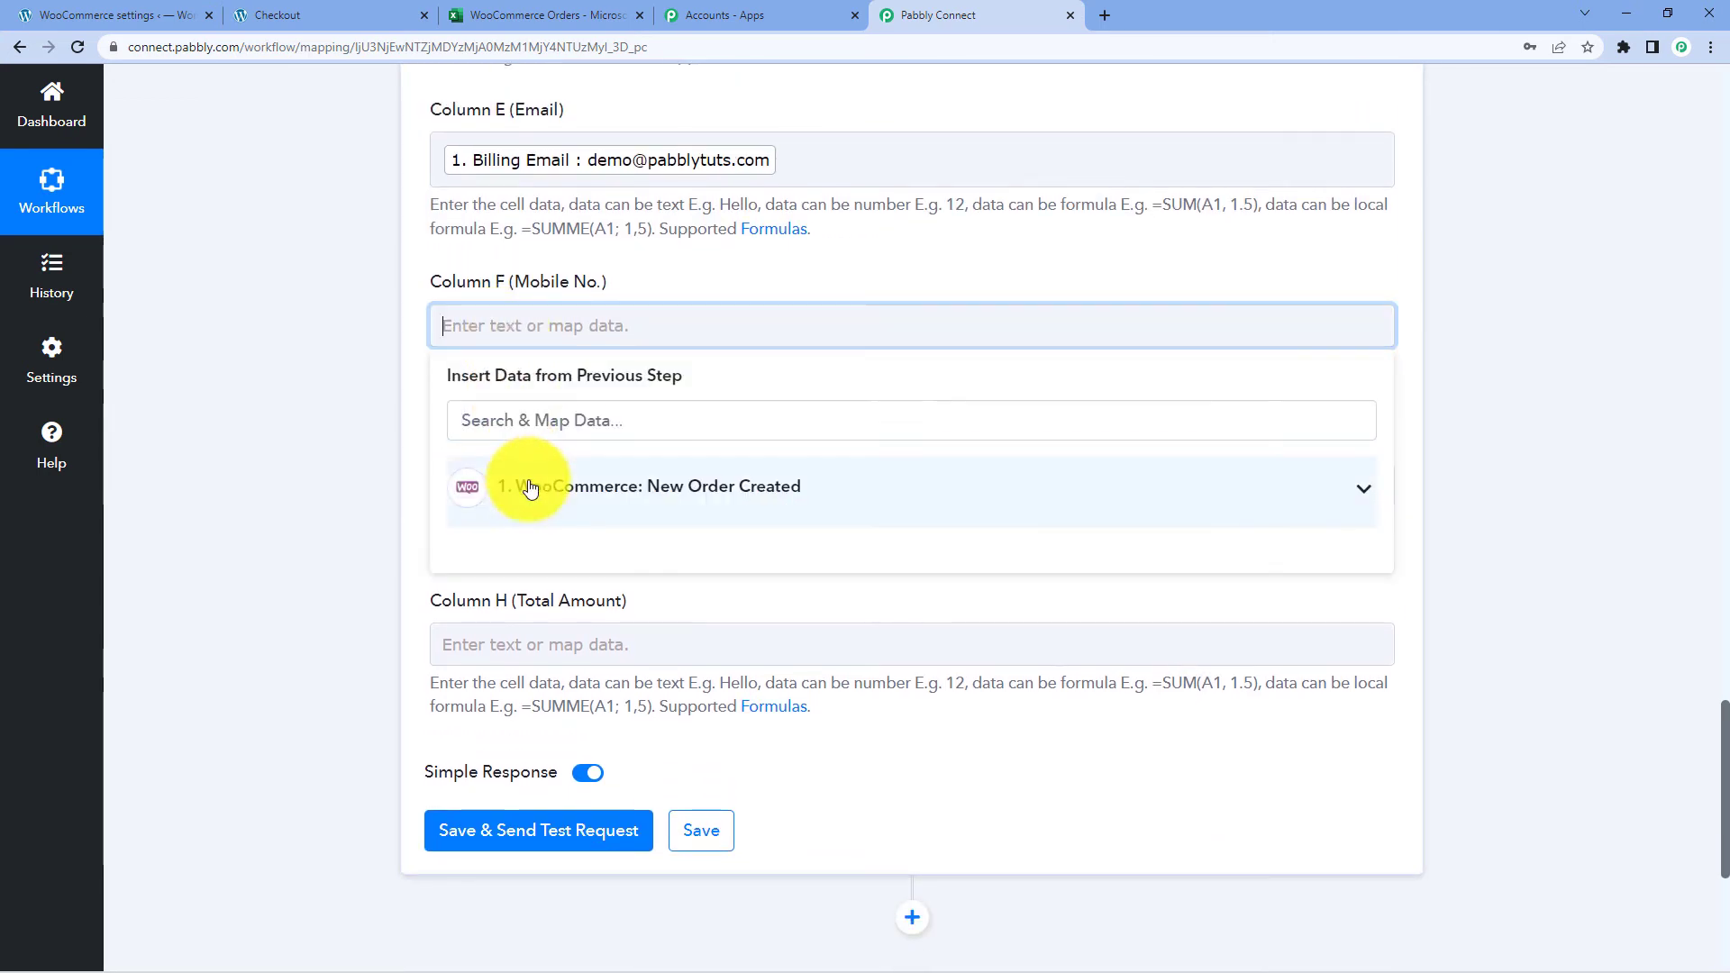
{"action": "left_click", "coordinate": [532, 487]}
{"action": "scroll", "coordinate": [599, 483], "scroll_direction": "down", "scroll_amount": 5}
{"action": "scroll", "coordinate": [595, 487], "scroll_direction": "down", "scroll_amount": 7}
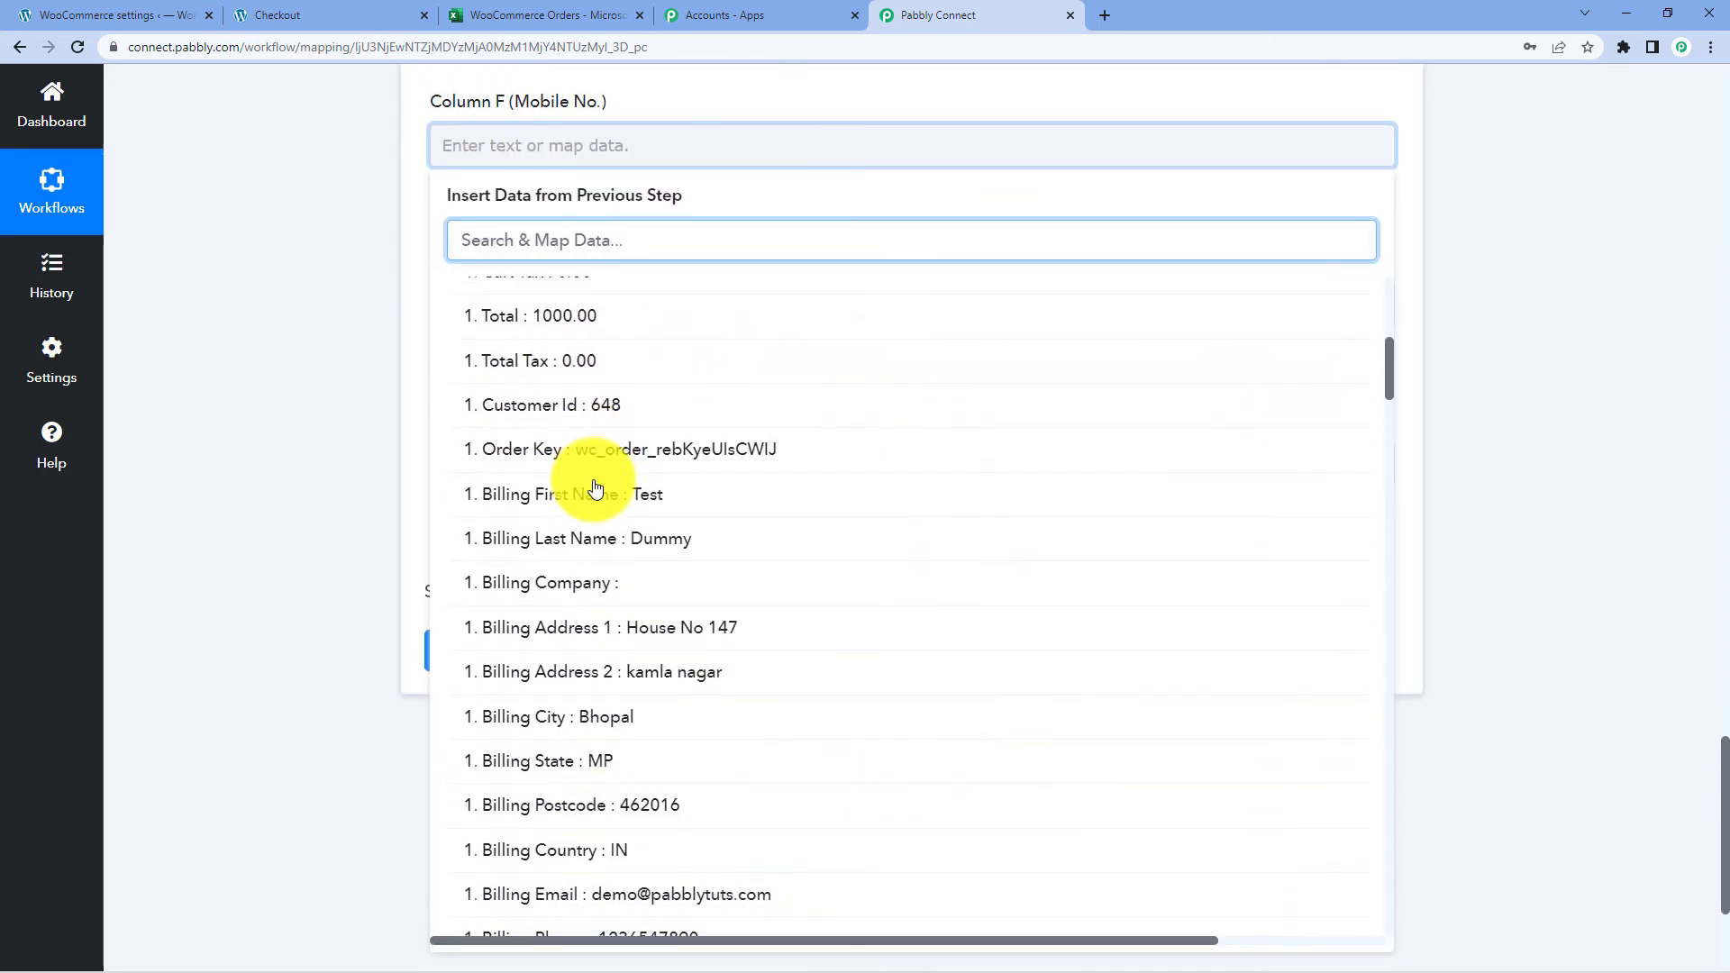
{"action": "left_click", "coordinate": [605, 586]}
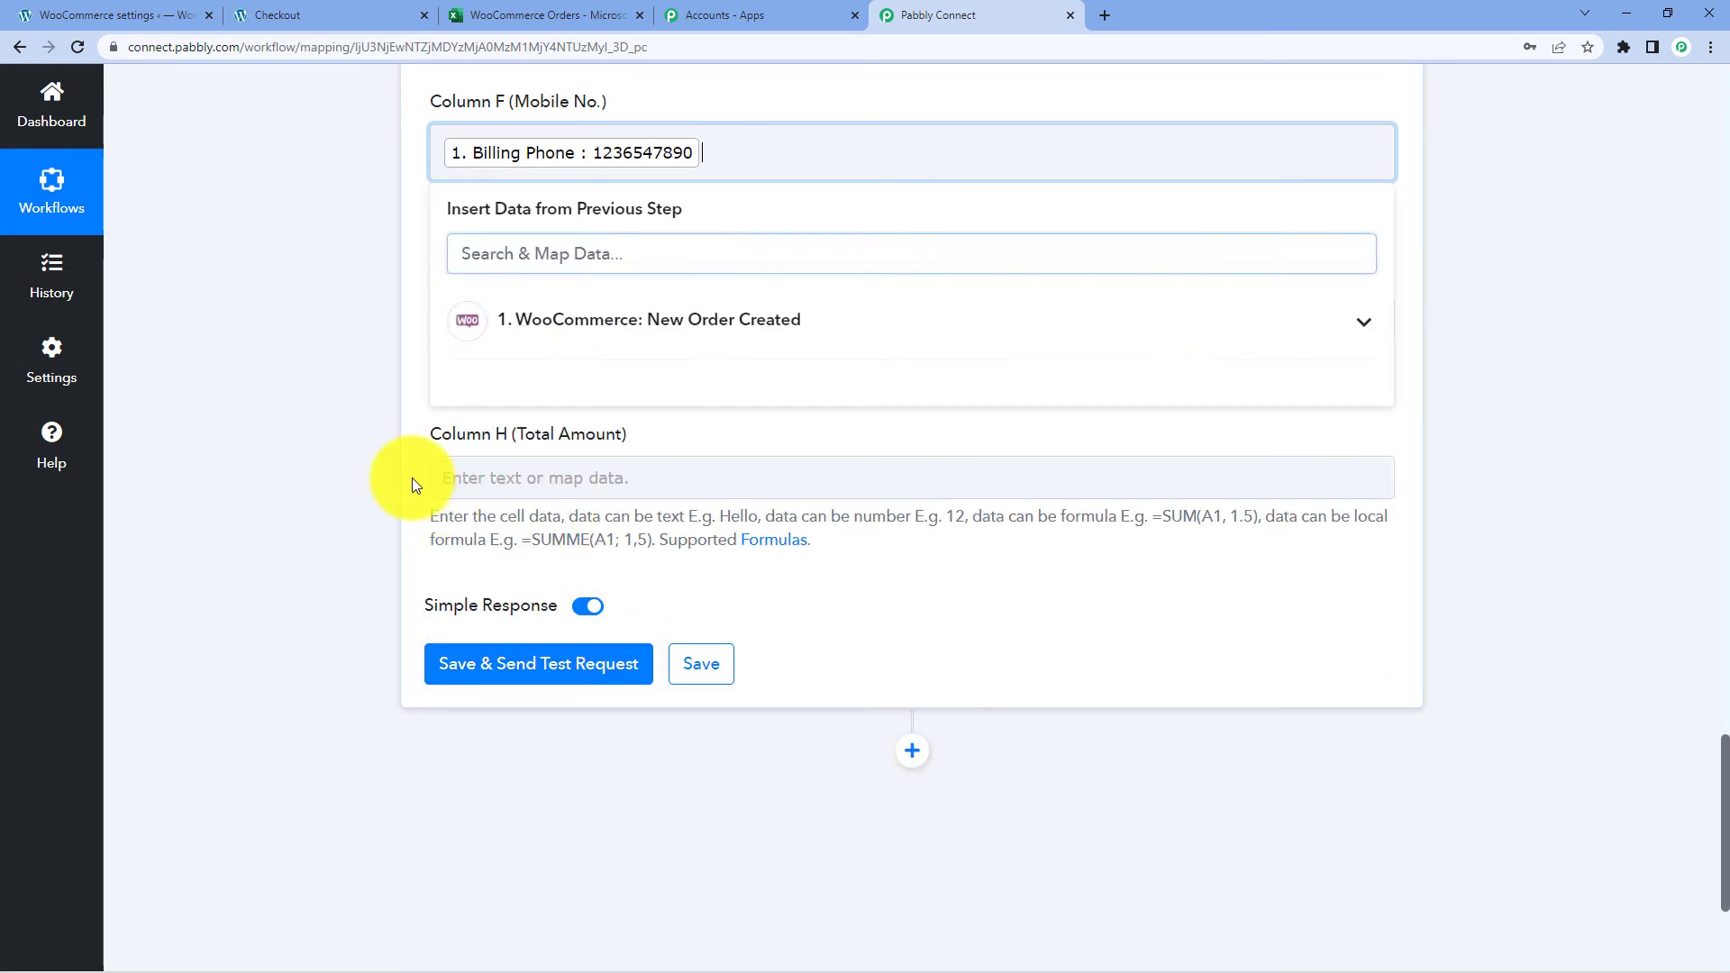
Search the WooCommerce order data for "produ" to find a field for Column G (Product Name)
{"action": "left_click", "coordinate": [531, 319]}
{"action": "left_click", "coordinate": [621, 498]}
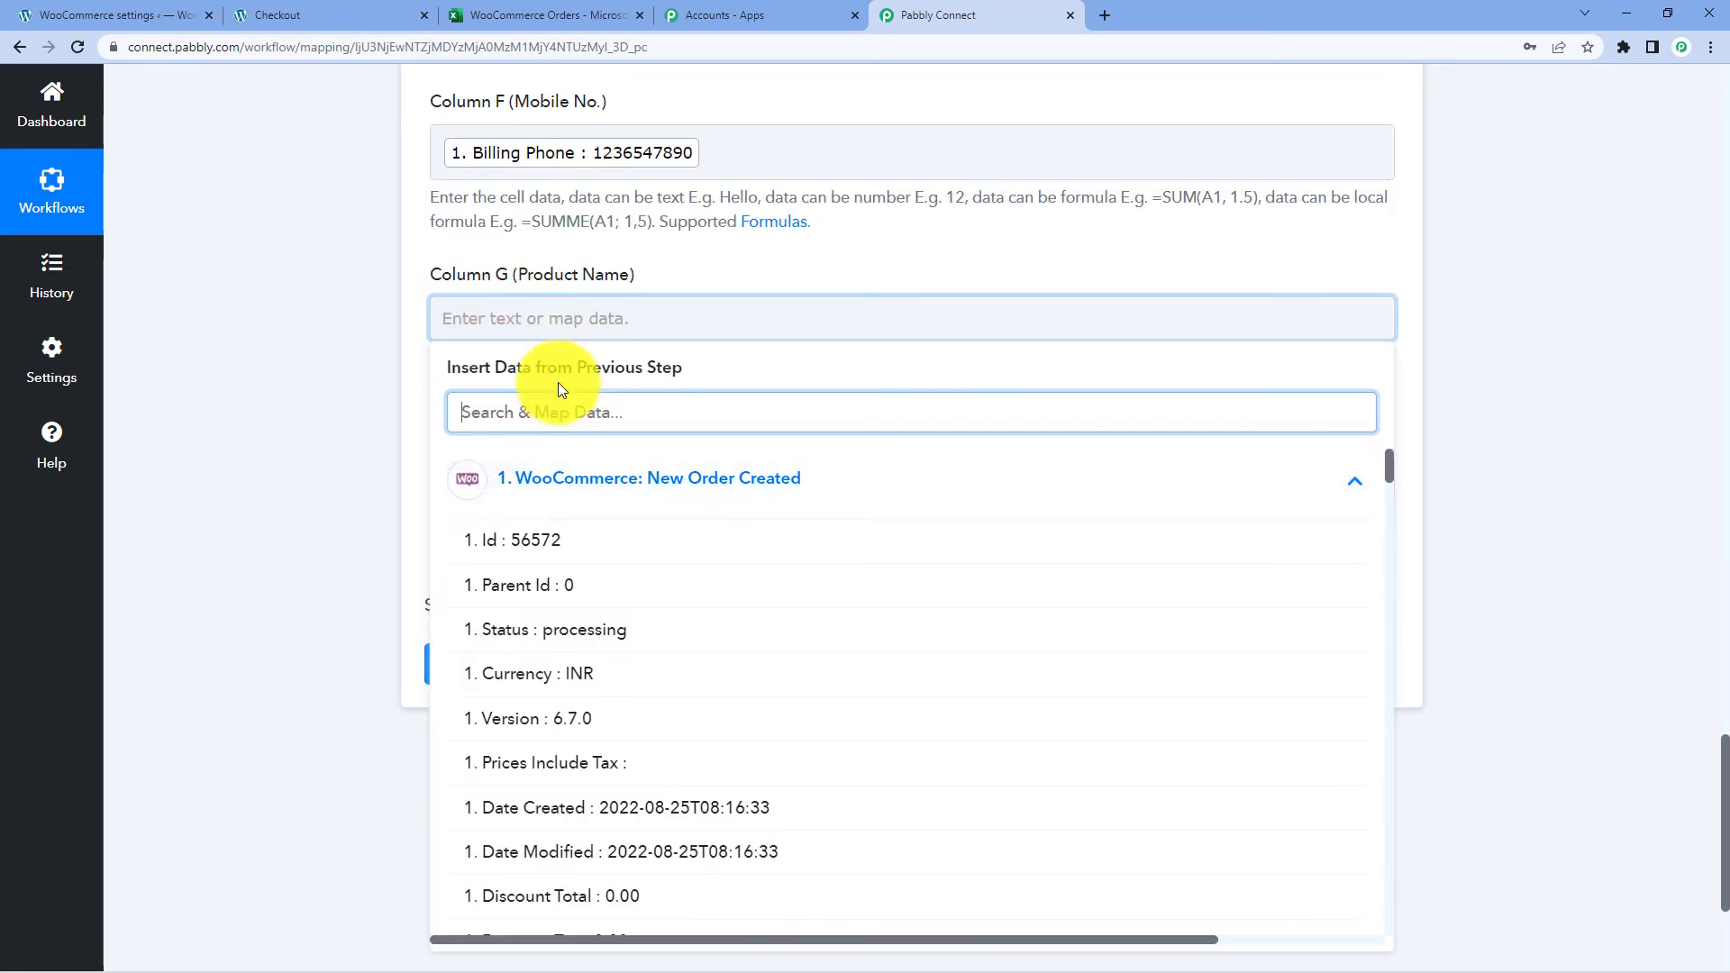
{"action": "type", "text": "por"}
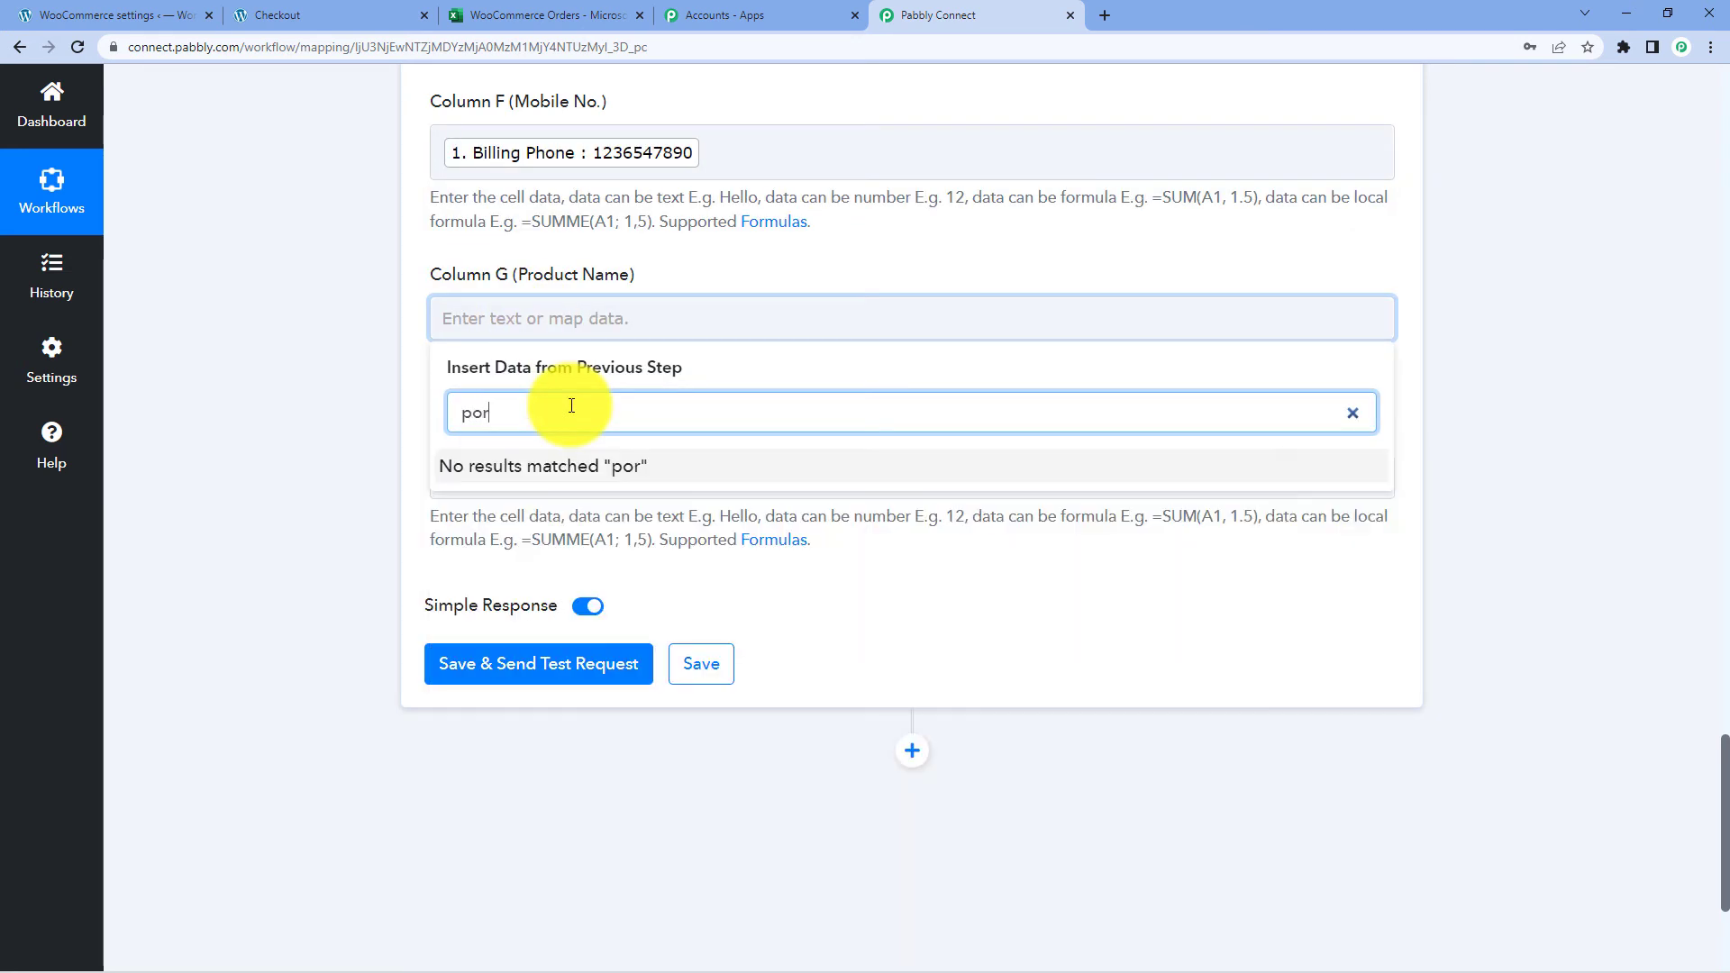
{"action": "key", "text": "BackSpace"}
{"action": "key", "text": "BackSpace"}
{"action": "type", "text": "ro"}
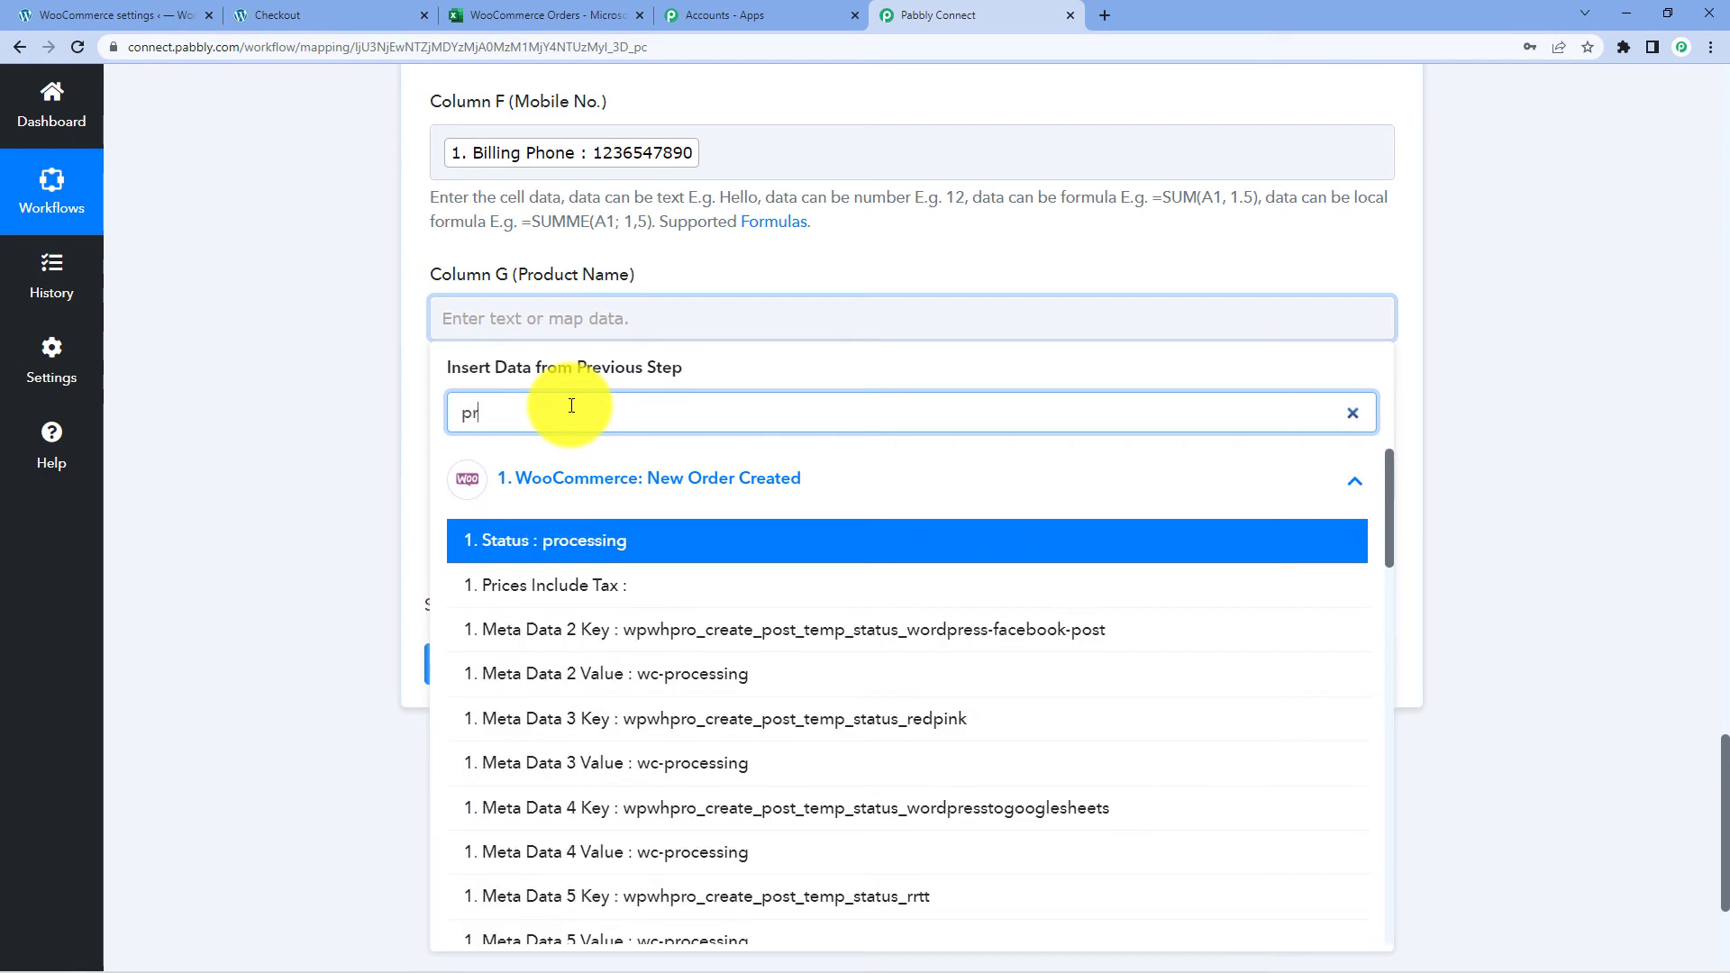
{"action": "type", "text": "du"}
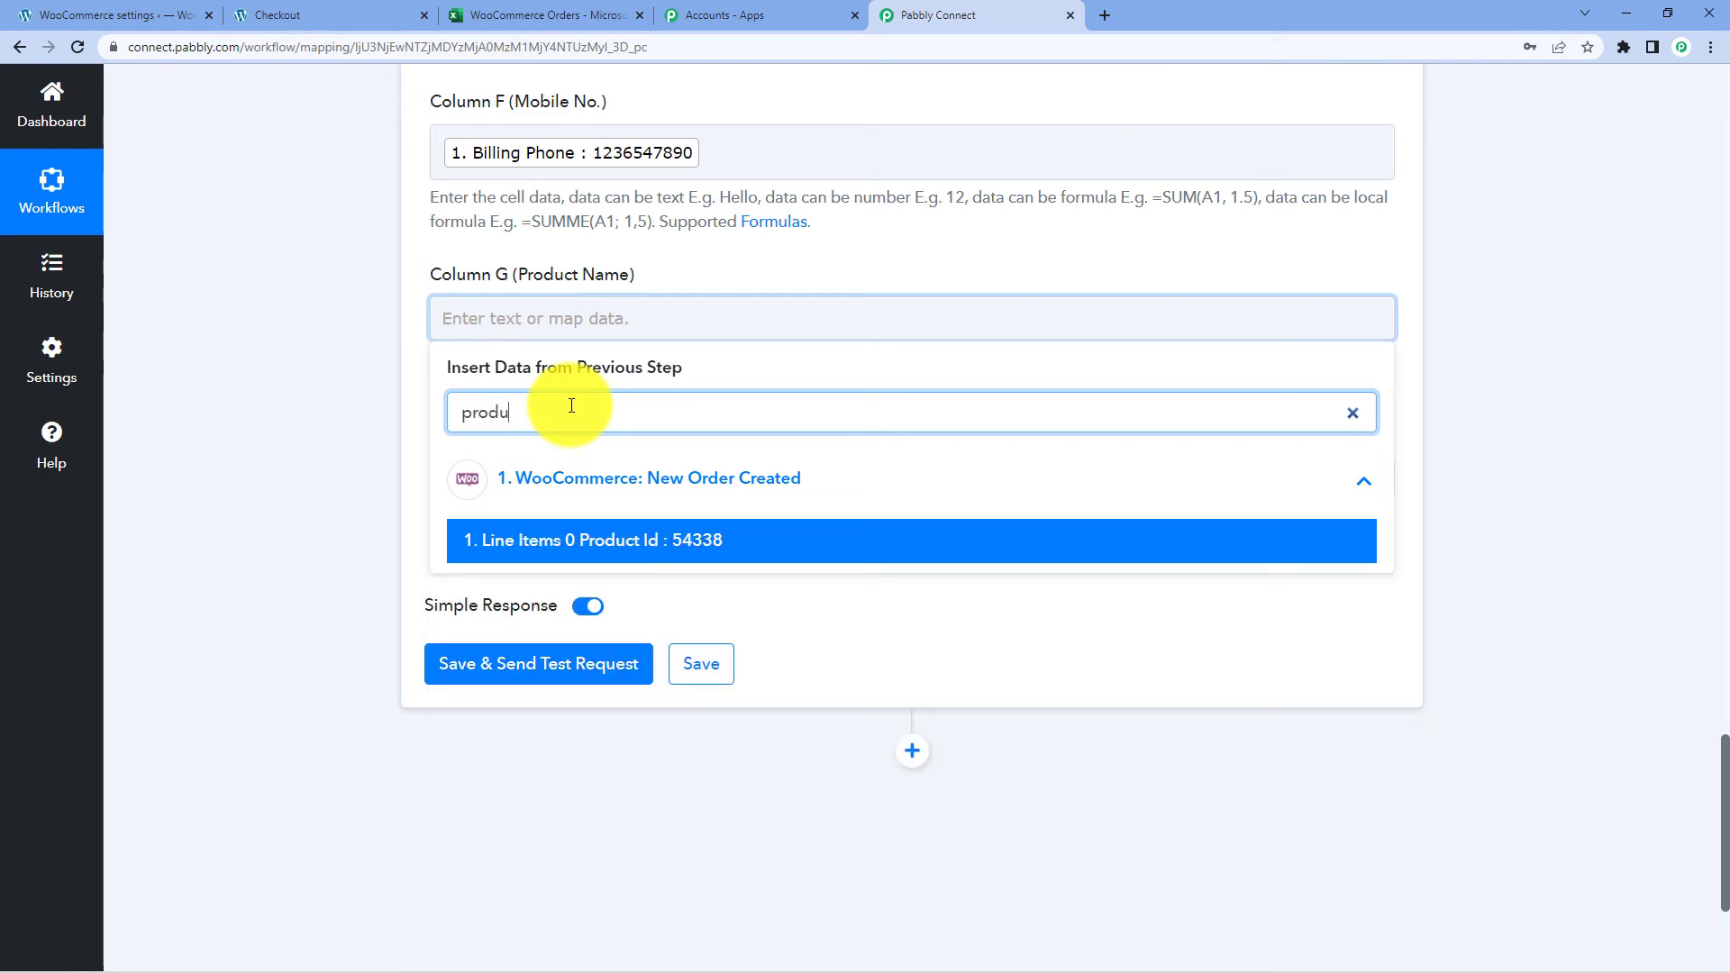
{"action": "key", "text": "BackSpace"}
{"action": "key", "text": "BackSpace"}
{"action": "key", "text": "BackSpace"}
{"action": "key", "text": "BackSpace"}
{"action": "key", "text": "BackSpace"}
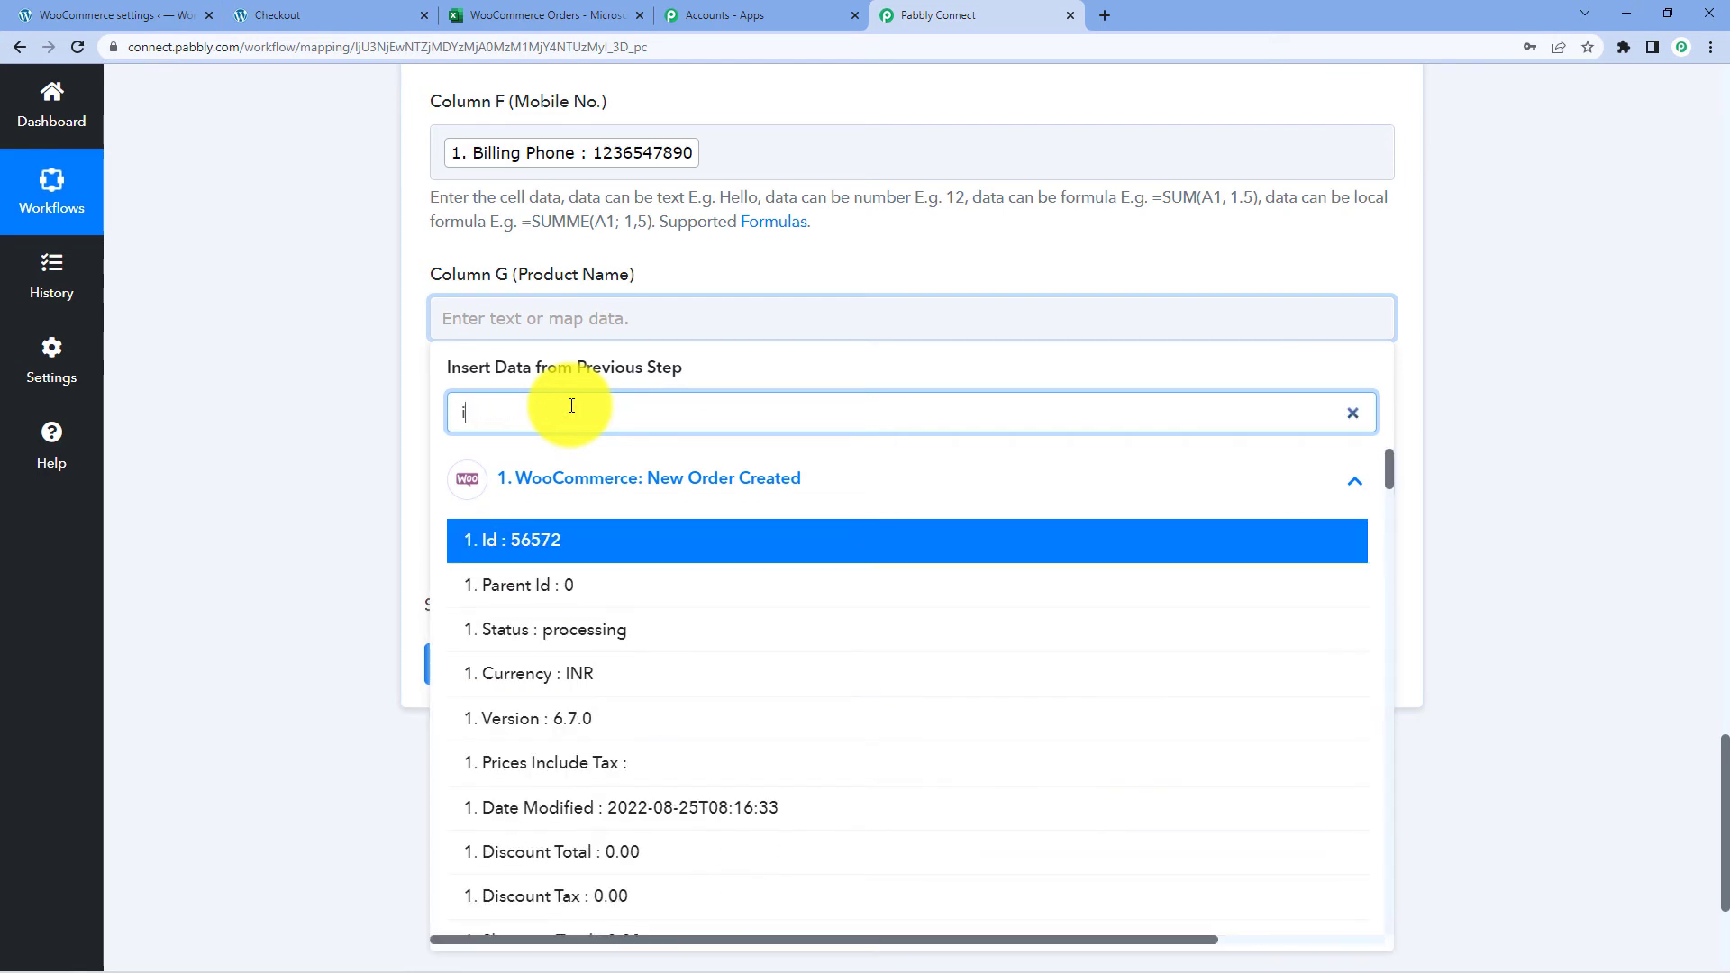
Search the order data for "ite" and map Column G (Product Name) to the Line Items 0 Name field
{"action": "type", "text": "ite"}
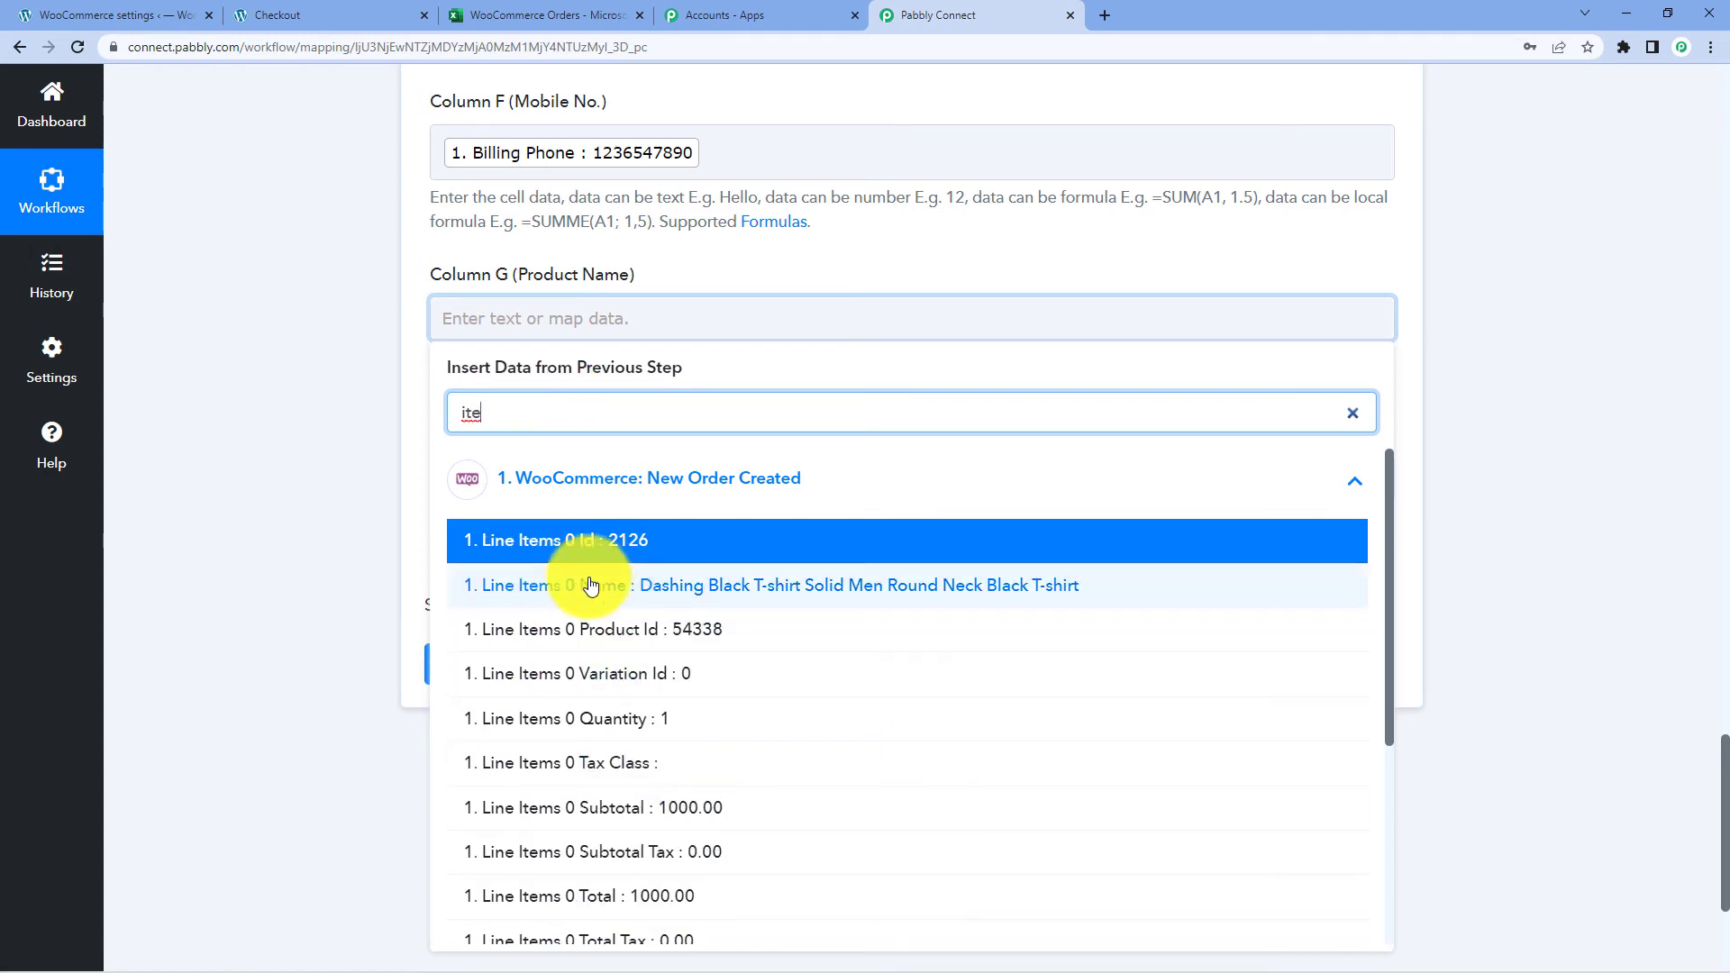
{"action": "left_click", "coordinate": [758, 602]}
{"action": "left_click", "coordinate": [328, 440]}
Map Column H (Total Amount) to the Total field from the WooCommerce order data
{"action": "scroll", "coordinate": [553, 386], "scroll_direction": "down", "scroll_amount": 1}
{"action": "left_click", "coordinate": [548, 402]}
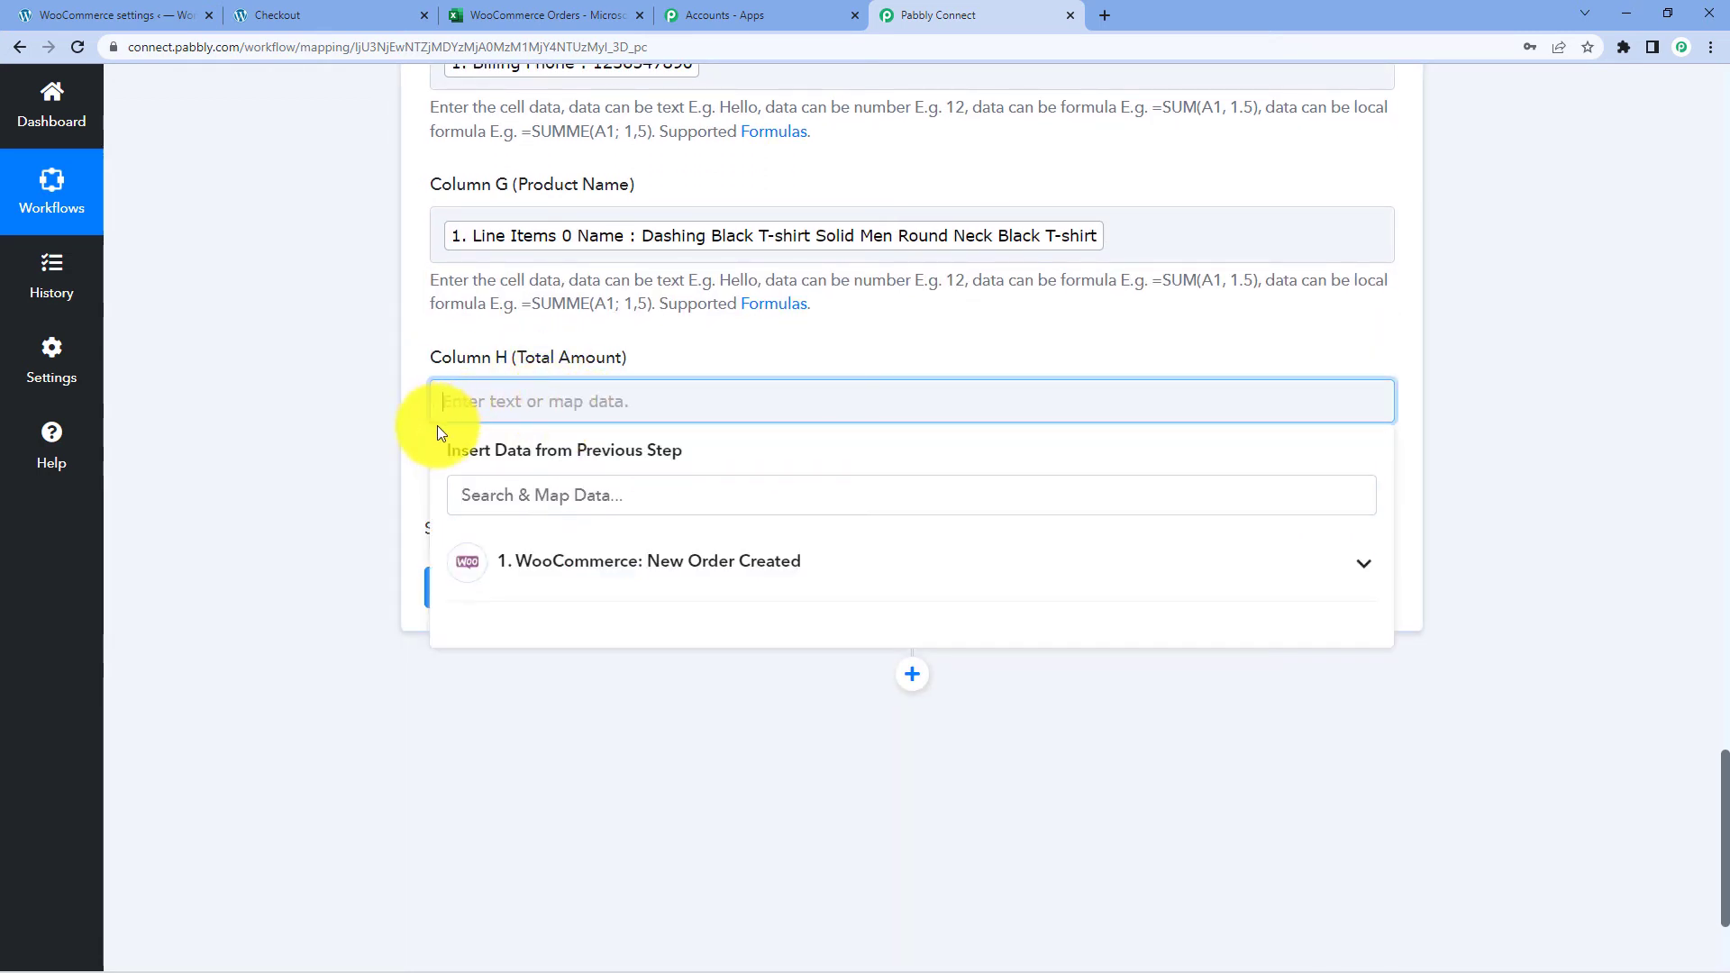
{"action": "scroll", "coordinate": [541, 441], "scroll_direction": "down", "scroll_amount": 1}
{"action": "left_click", "coordinate": [620, 469]}
{"action": "scroll", "coordinate": [687, 586], "scroll_direction": "down", "scroll_amount": 5}
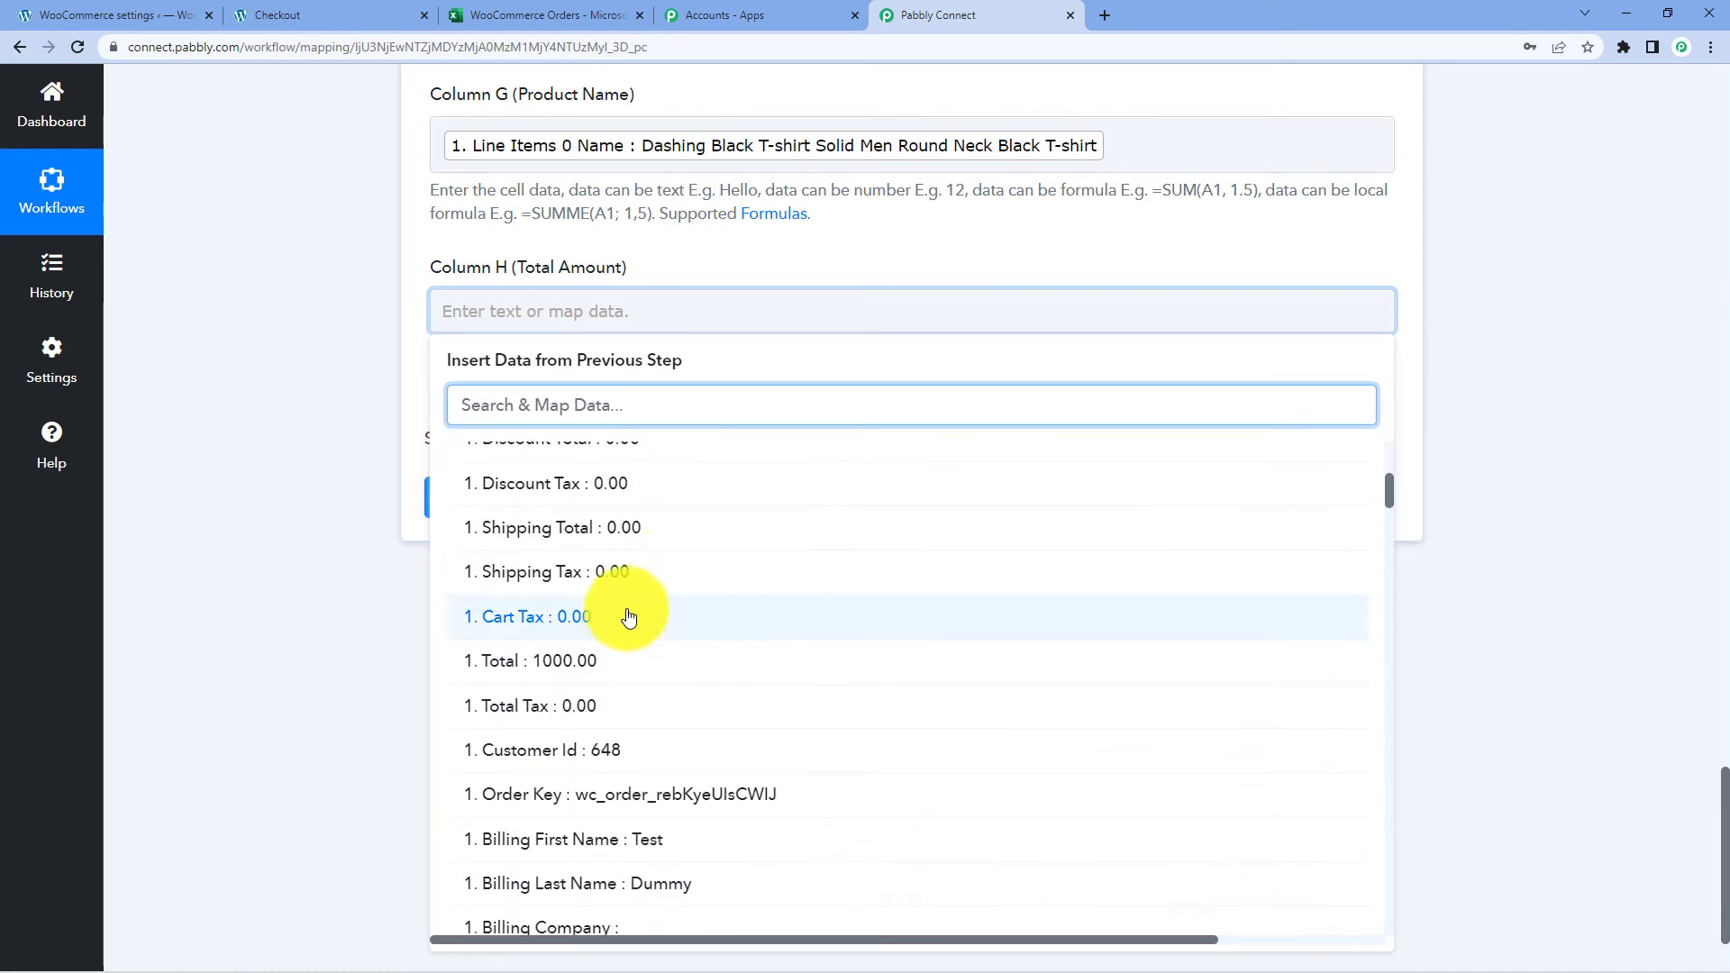
{"action": "left_click", "coordinate": [508, 671]}
Review the mapped column fields, and save the Excel action with a test request
{"action": "scroll", "coordinate": [351, 393], "scroll_direction": "up", "scroll_amount": 7}
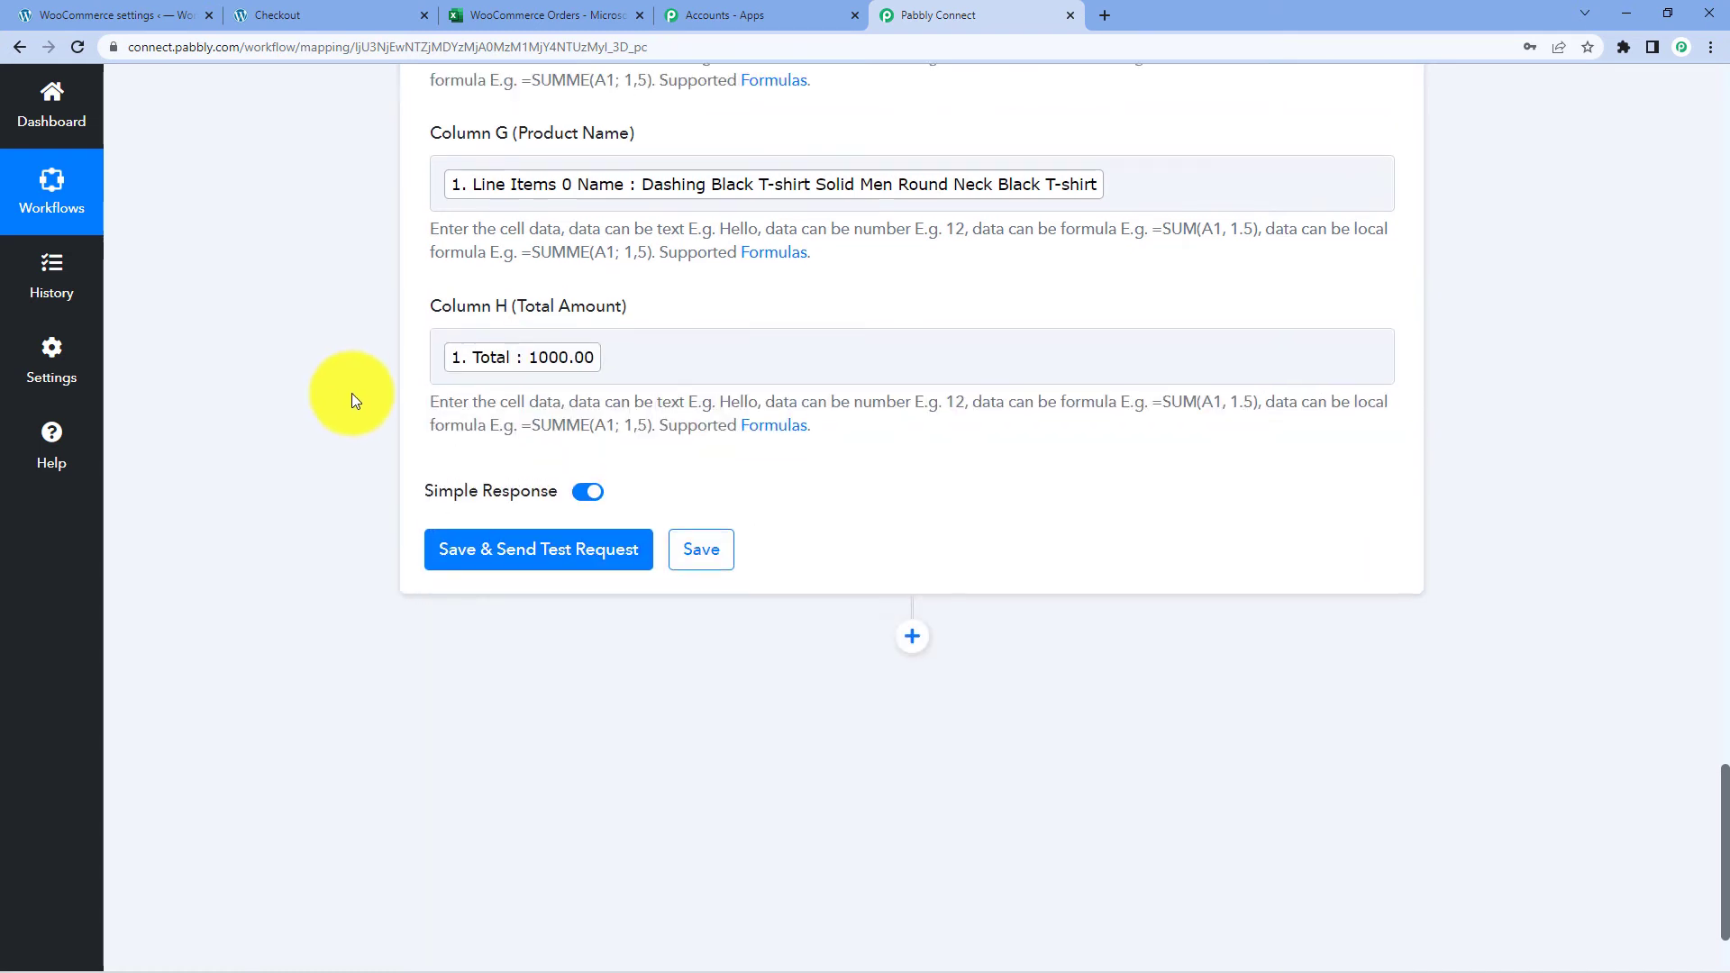
{"action": "scroll", "coordinate": [375, 300], "scroll_direction": "up", "scroll_amount": 2}
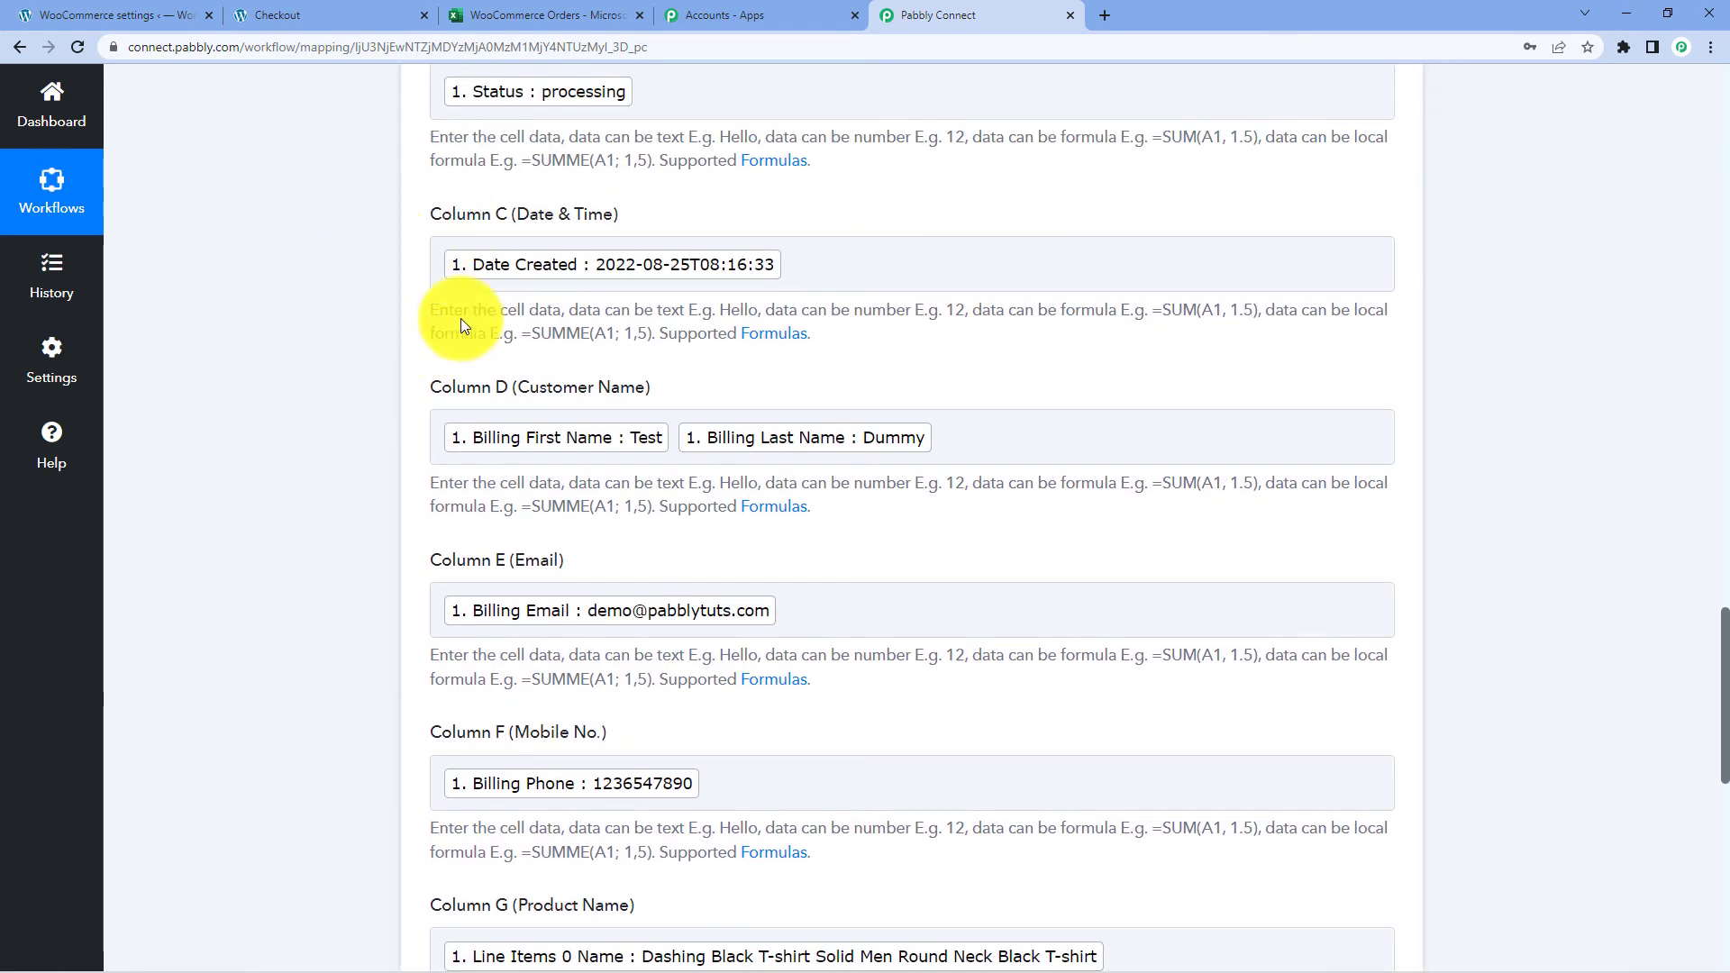
{"action": "left_click", "coordinate": [434, 437]}
{"action": "left_click", "coordinate": [418, 437]}
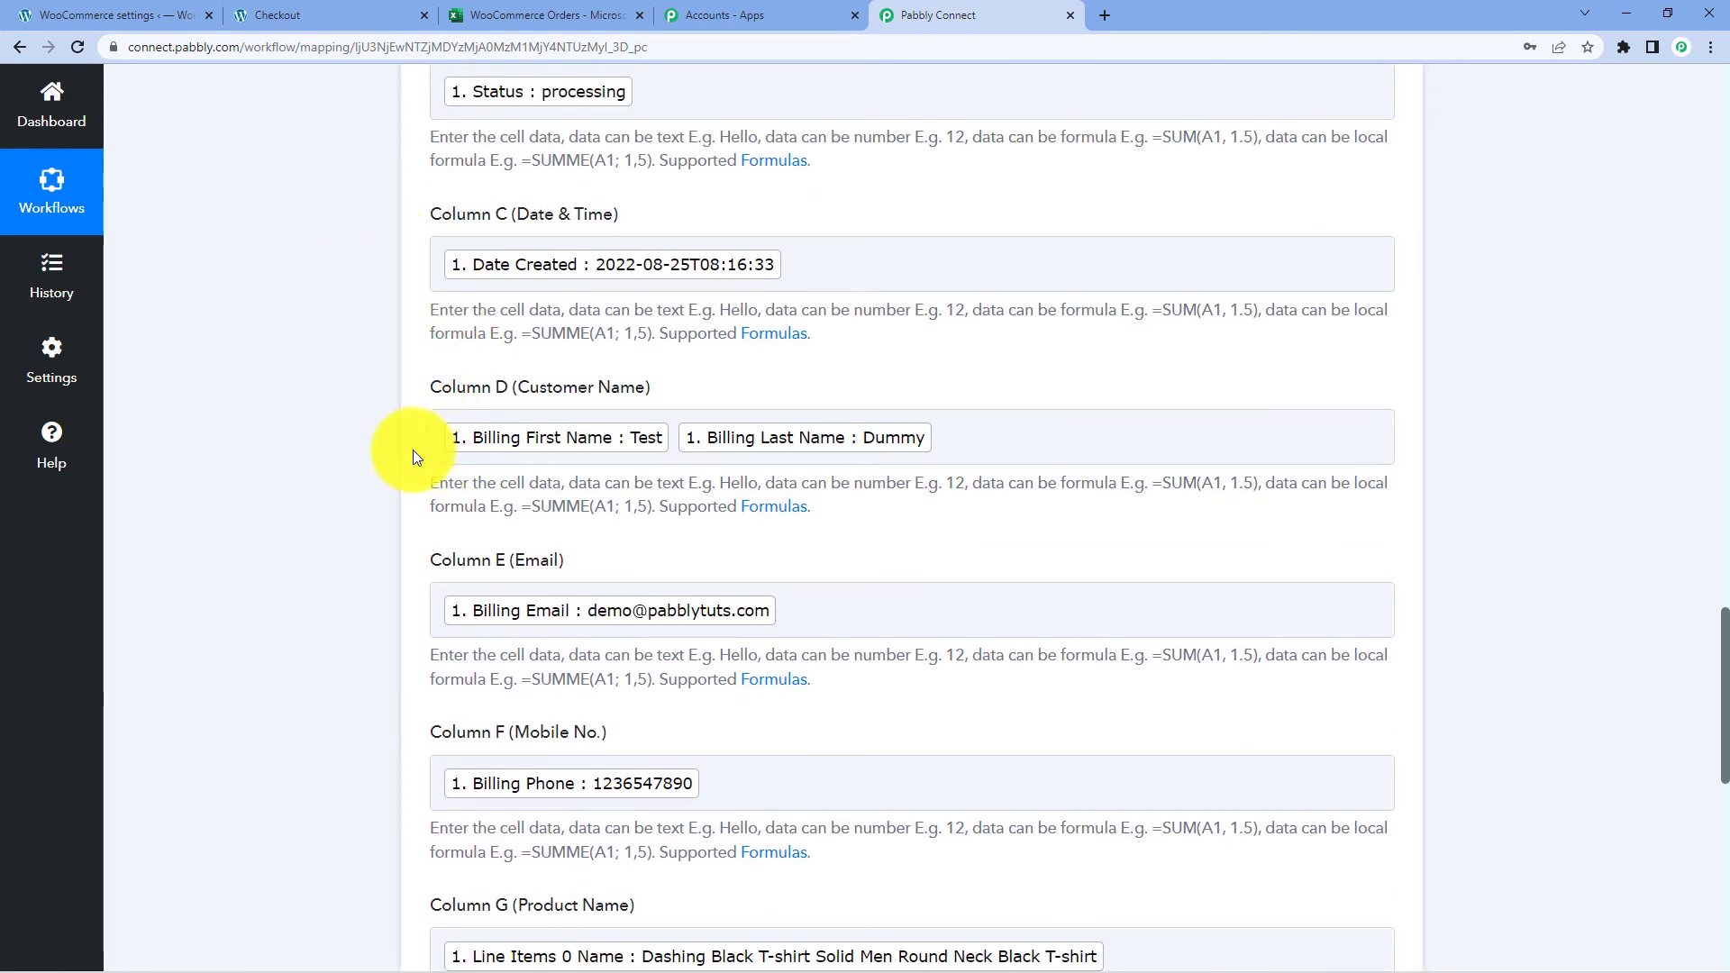
{"action": "scroll", "coordinate": [413, 450], "scroll_direction": "down", "scroll_amount": 6}
{"action": "scroll", "coordinate": [412, 450], "scroll_direction": "down", "scroll_amount": 2}
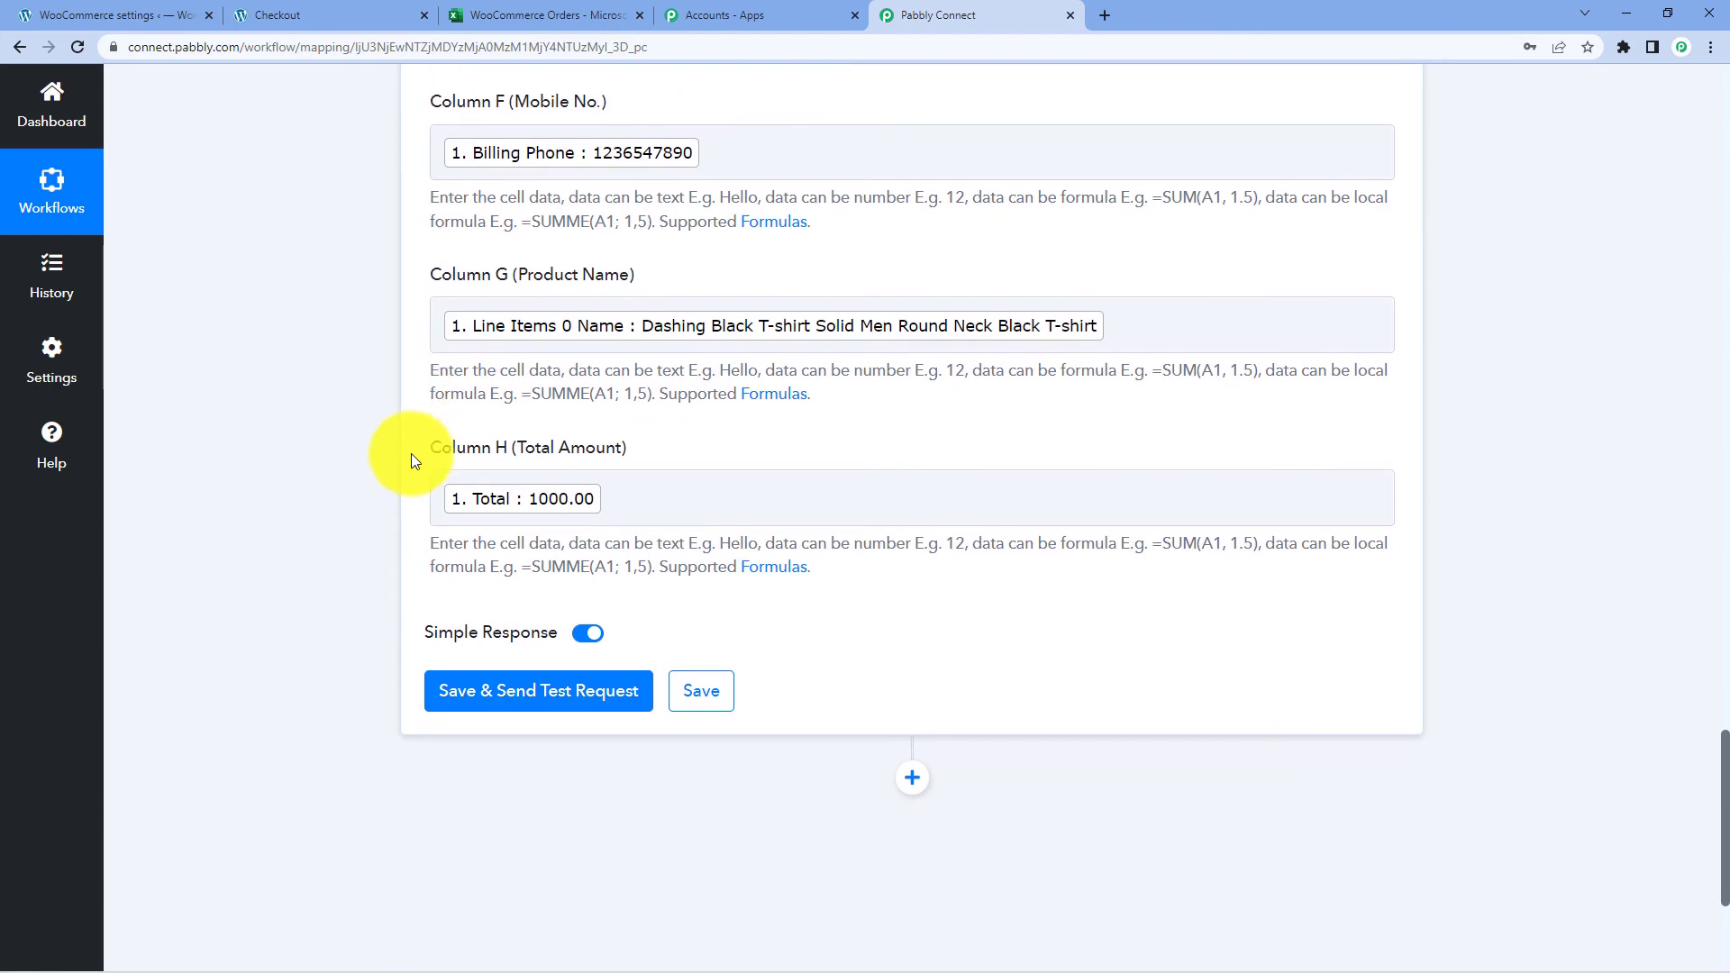
{"action": "scroll", "coordinate": [440, 337], "scroll_direction": "down", "scroll_amount": 1}
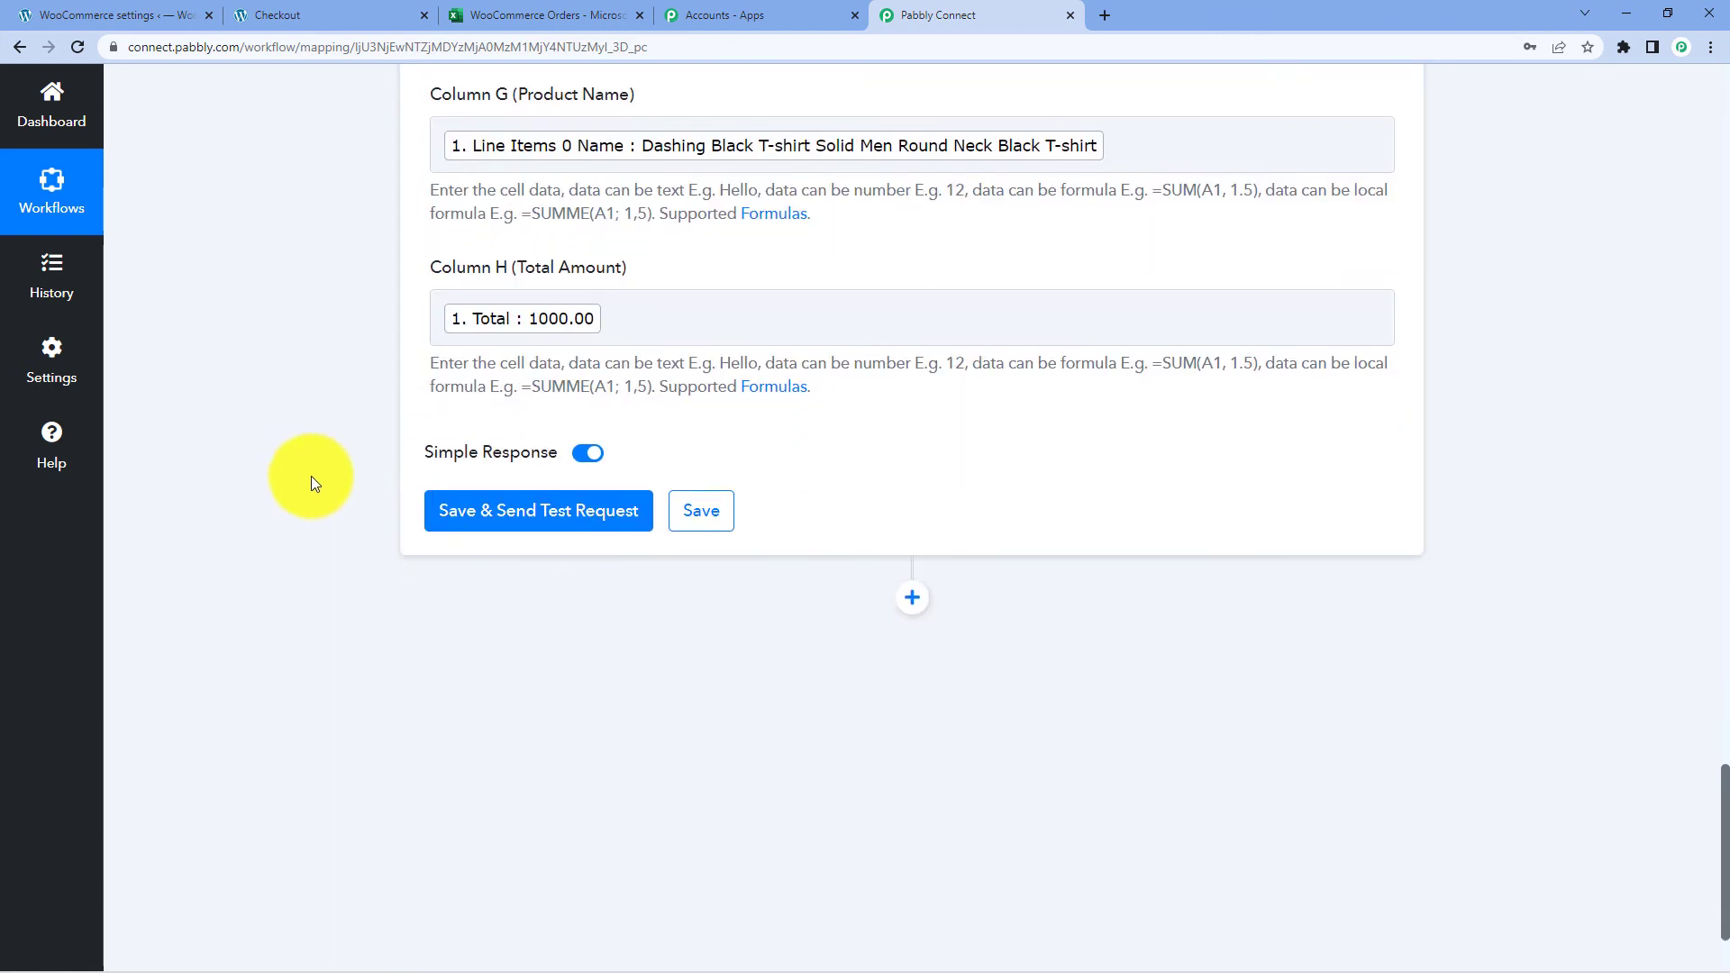
{"action": "left_click", "coordinate": [502, 507]}
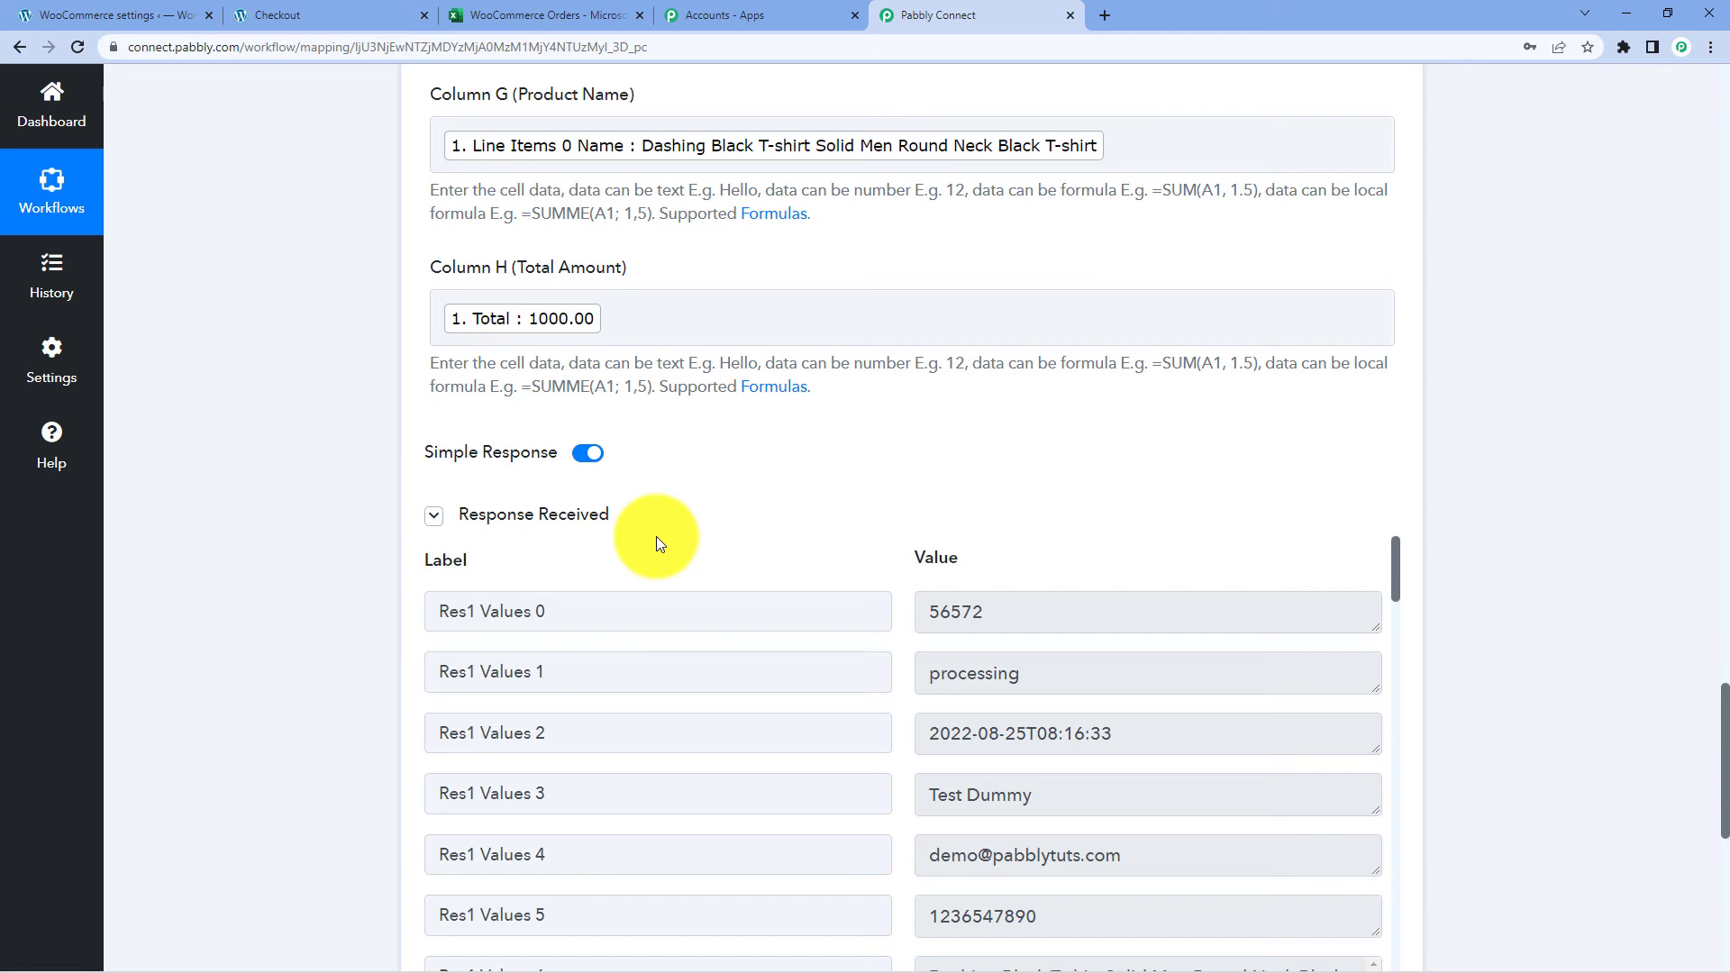
{"action": "scroll", "coordinate": [655, 537], "scroll_direction": "up", "scroll_amount": 4}
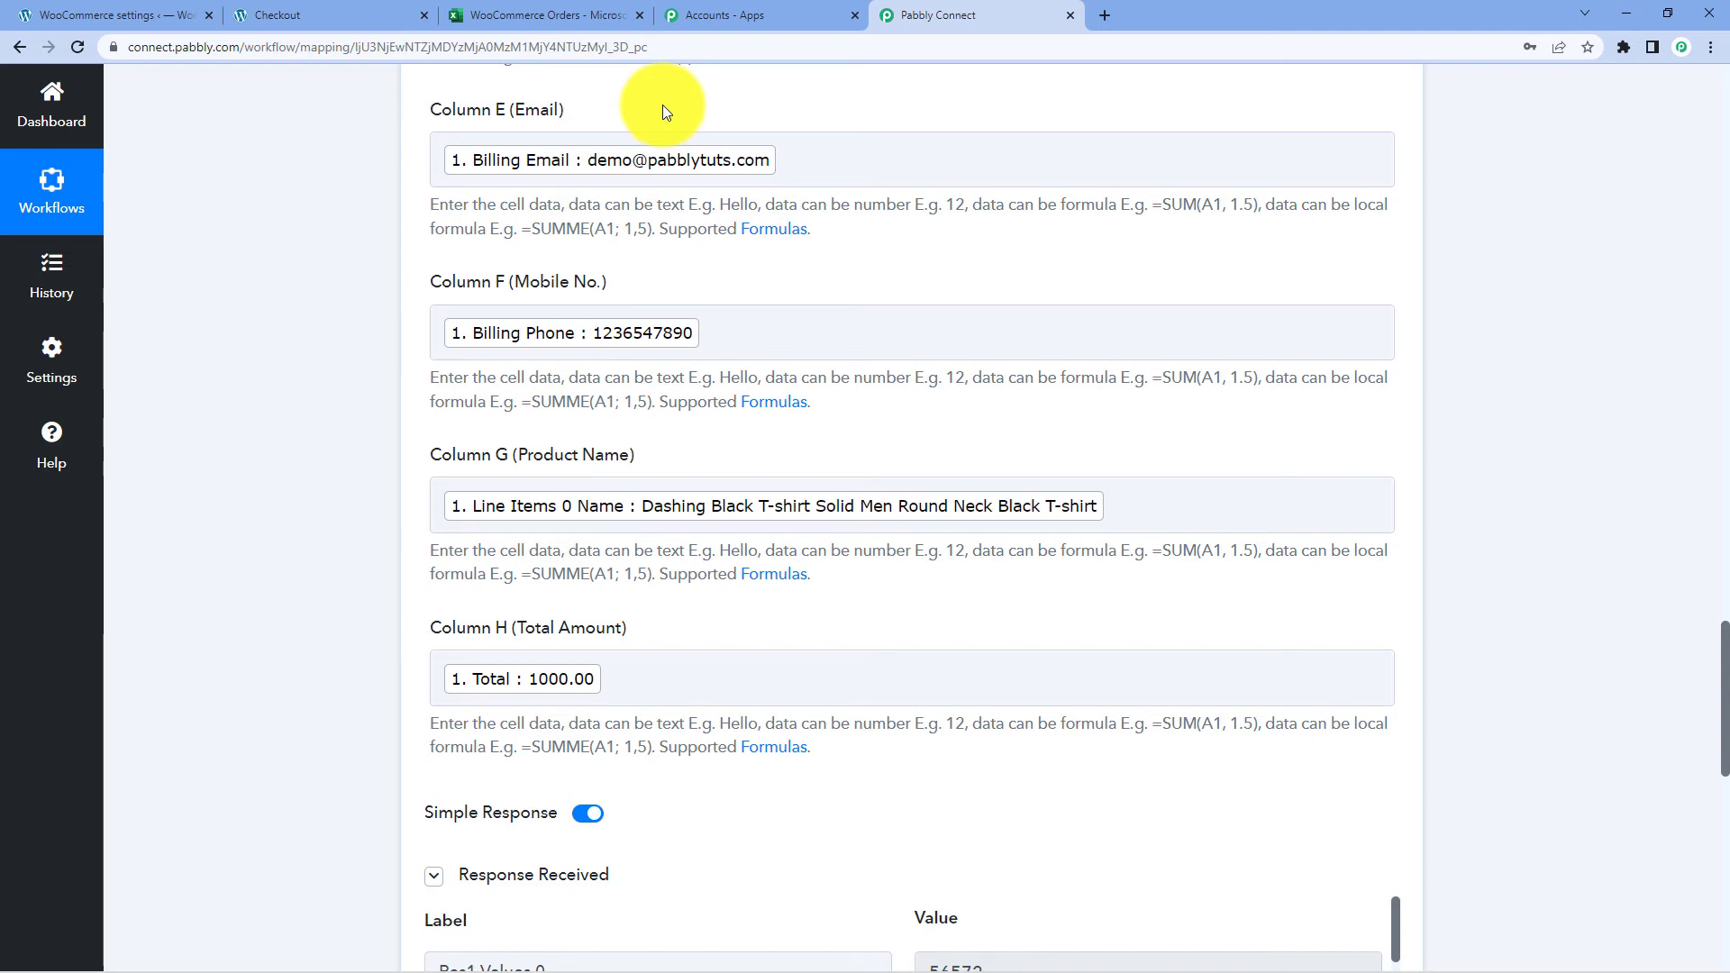
Switch to the WooCommerce Orders workbook in Excel, reload it and auto-fit the width of all columns
{"action": "left_click", "coordinate": [541, 15]}
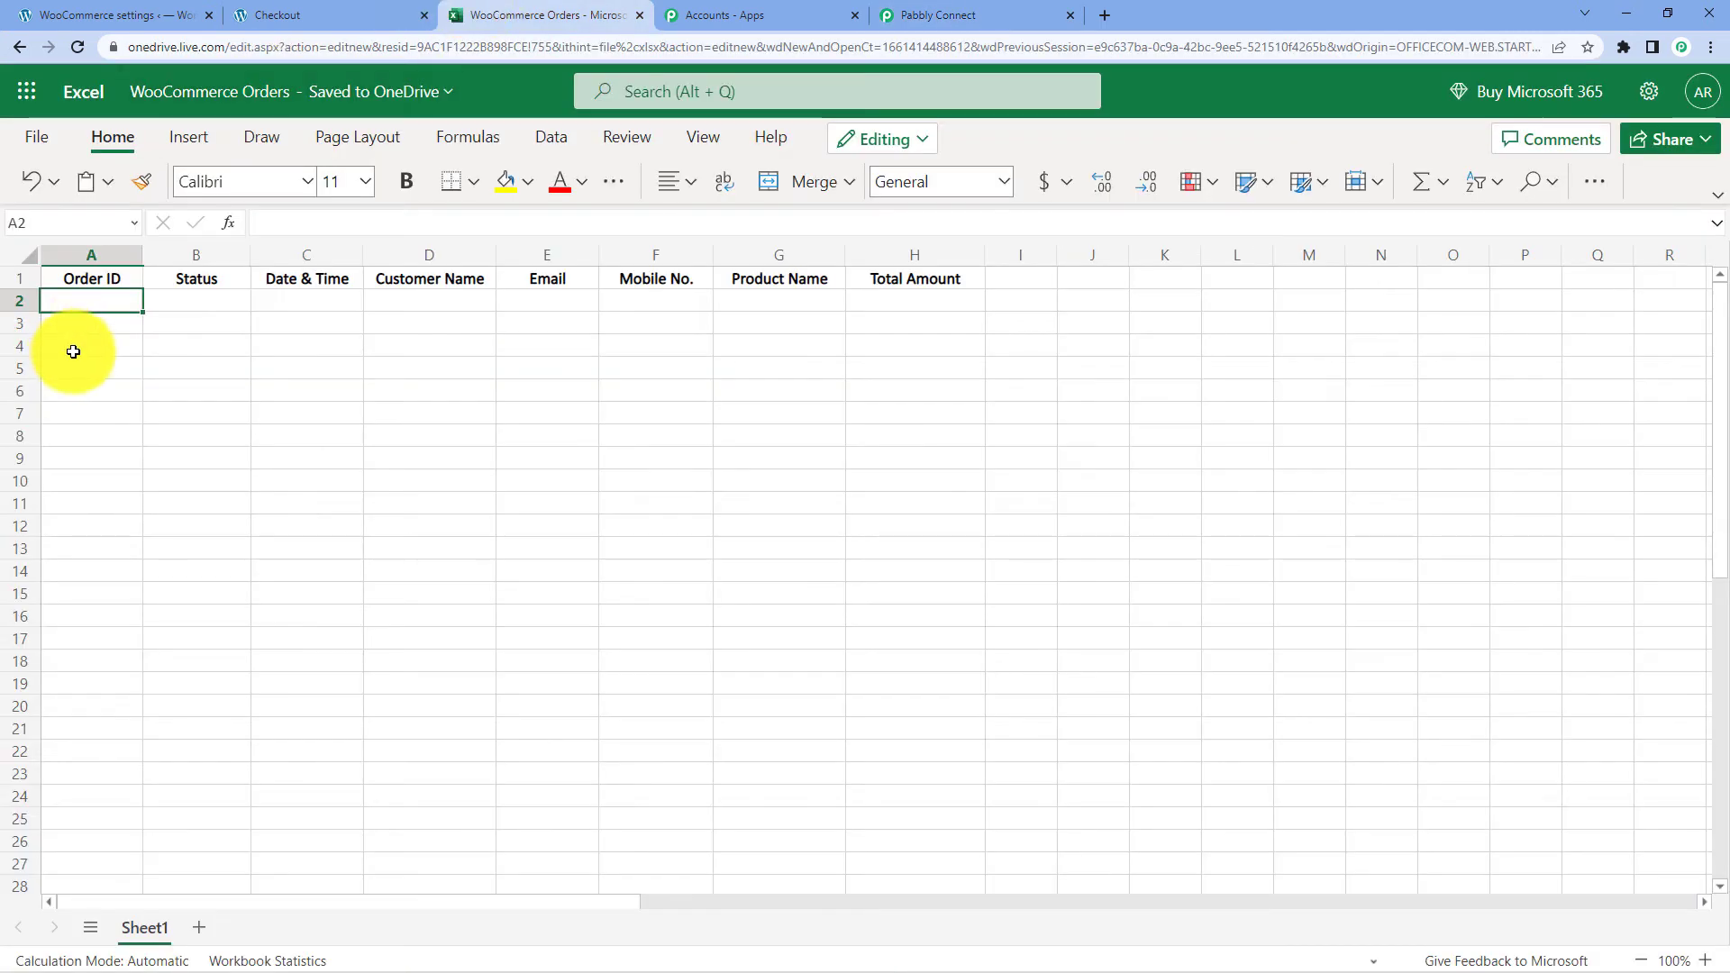
{"action": "left_click", "coordinate": [77, 47]}
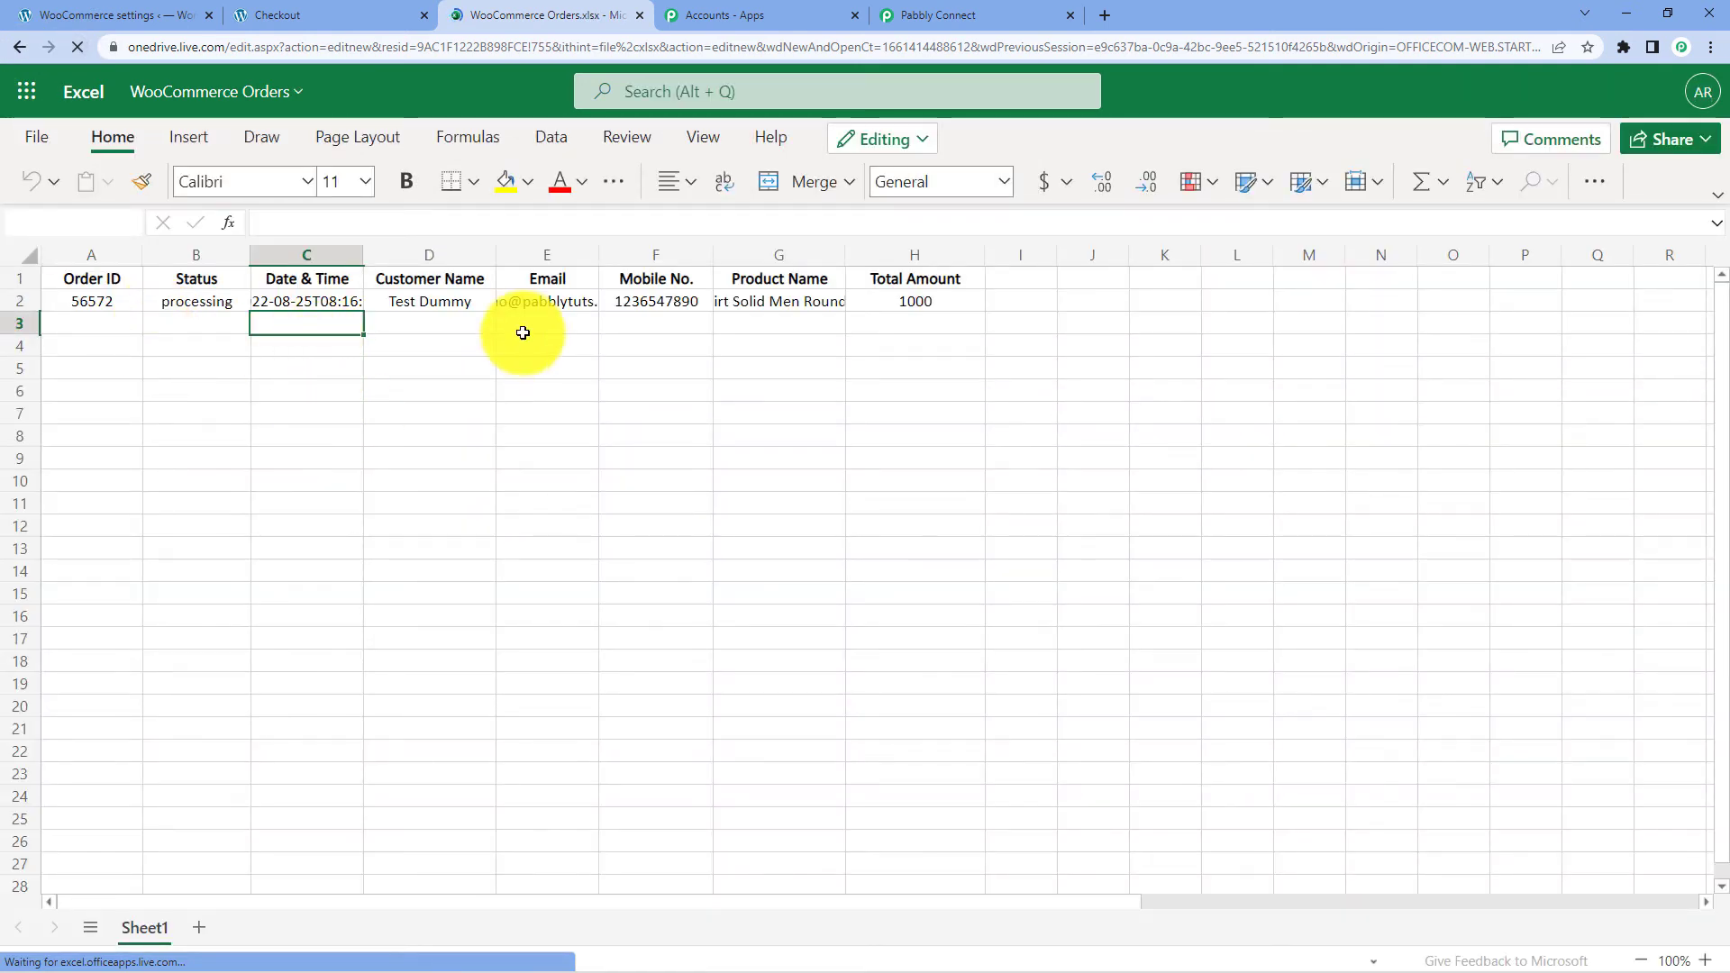
{"action": "left_click", "coordinate": [34, 258]}
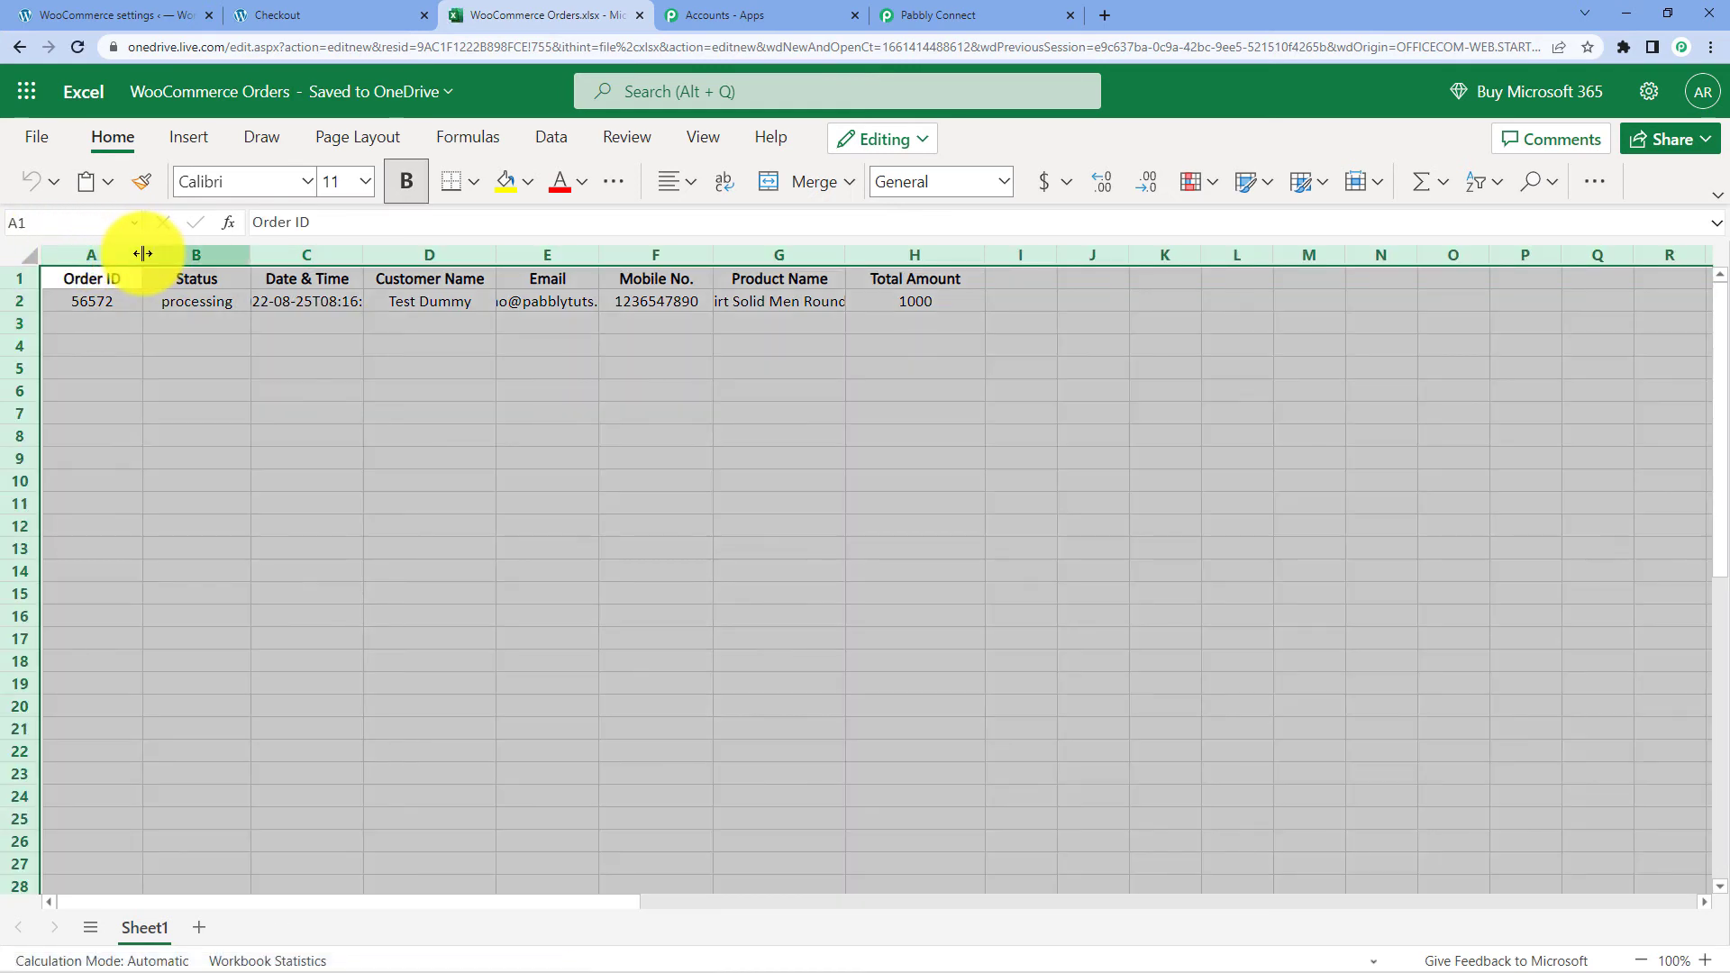
{"action": "double_click", "coordinate": [141, 255]}
{"action": "left_click", "coordinate": [306, 351]}
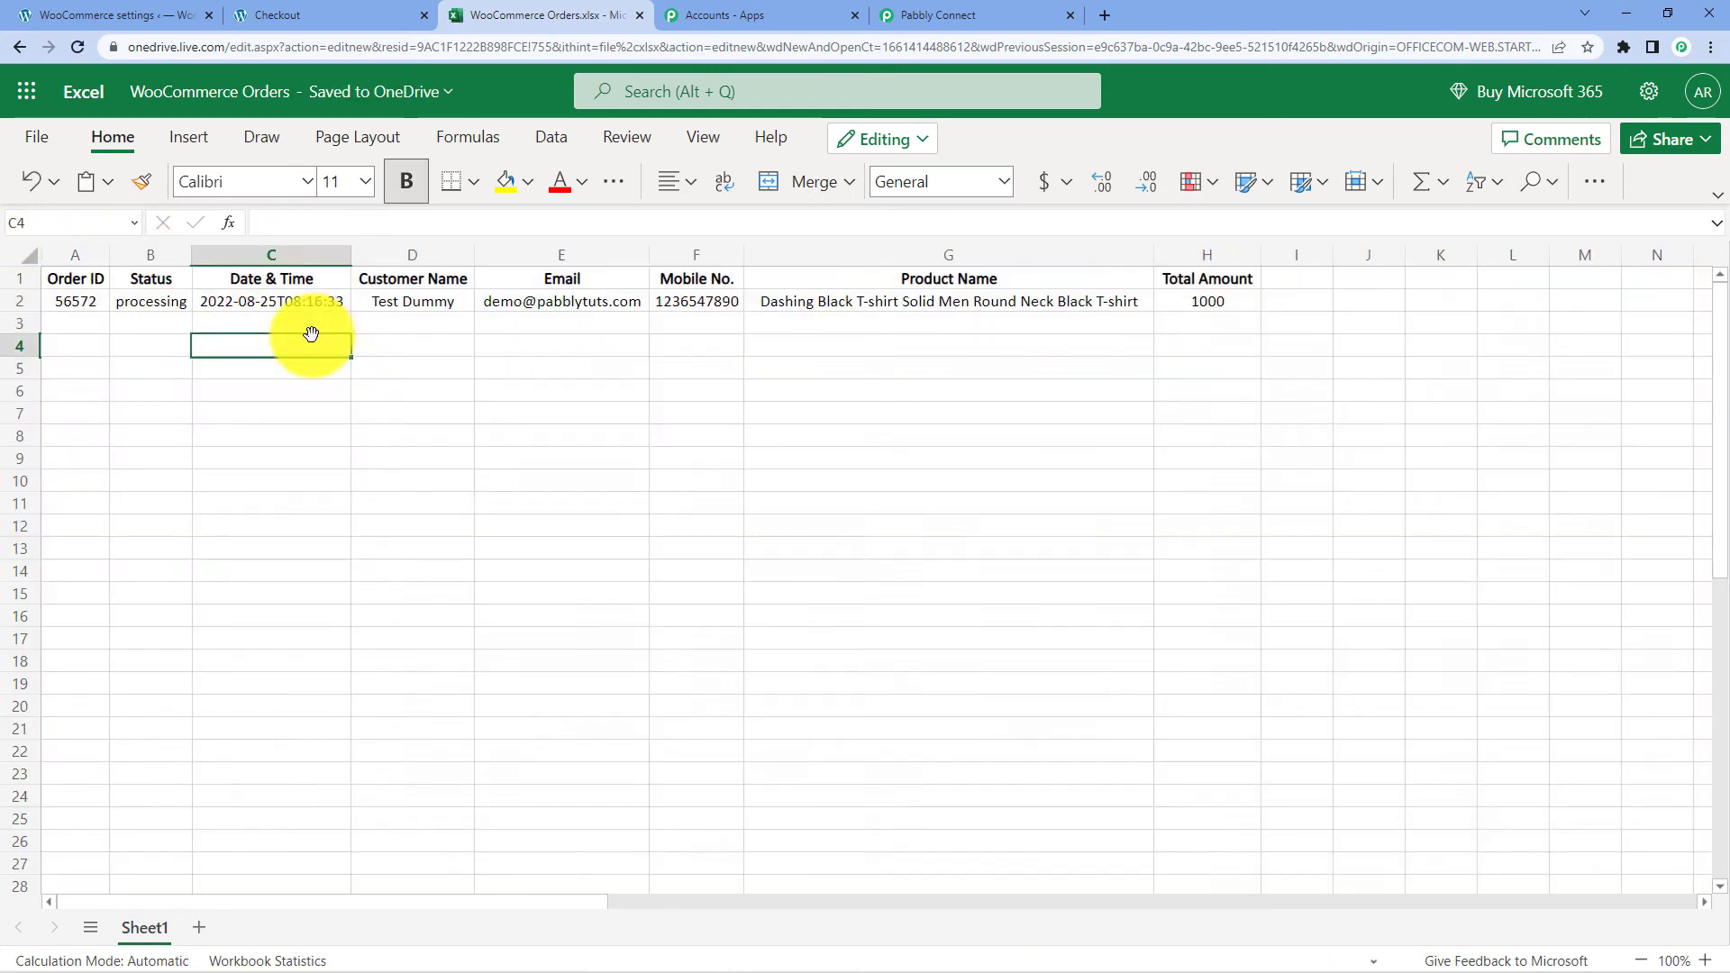
Check the order ID and other values in row 2 of the worksheet against the order on the checkout page
{"action": "left_click", "coordinate": [76, 301]}
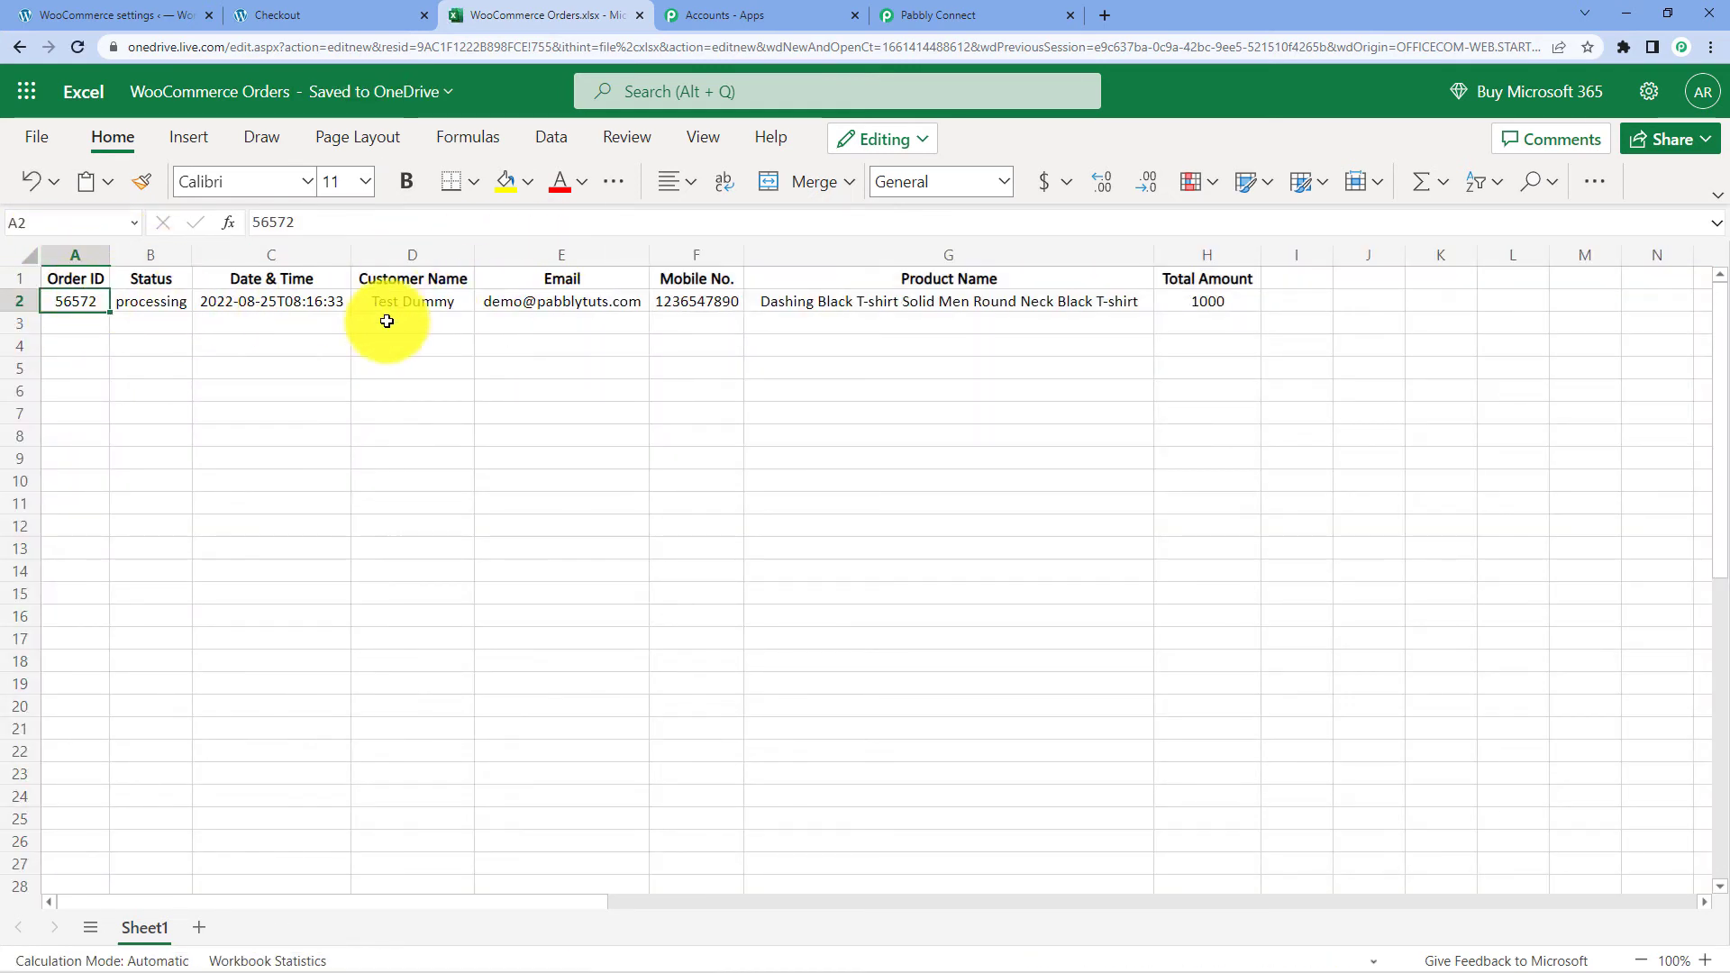
{"action": "left_click", "coordinate": [327, 14]}
{"action": "left_click", "coordinate": [532, 13]}
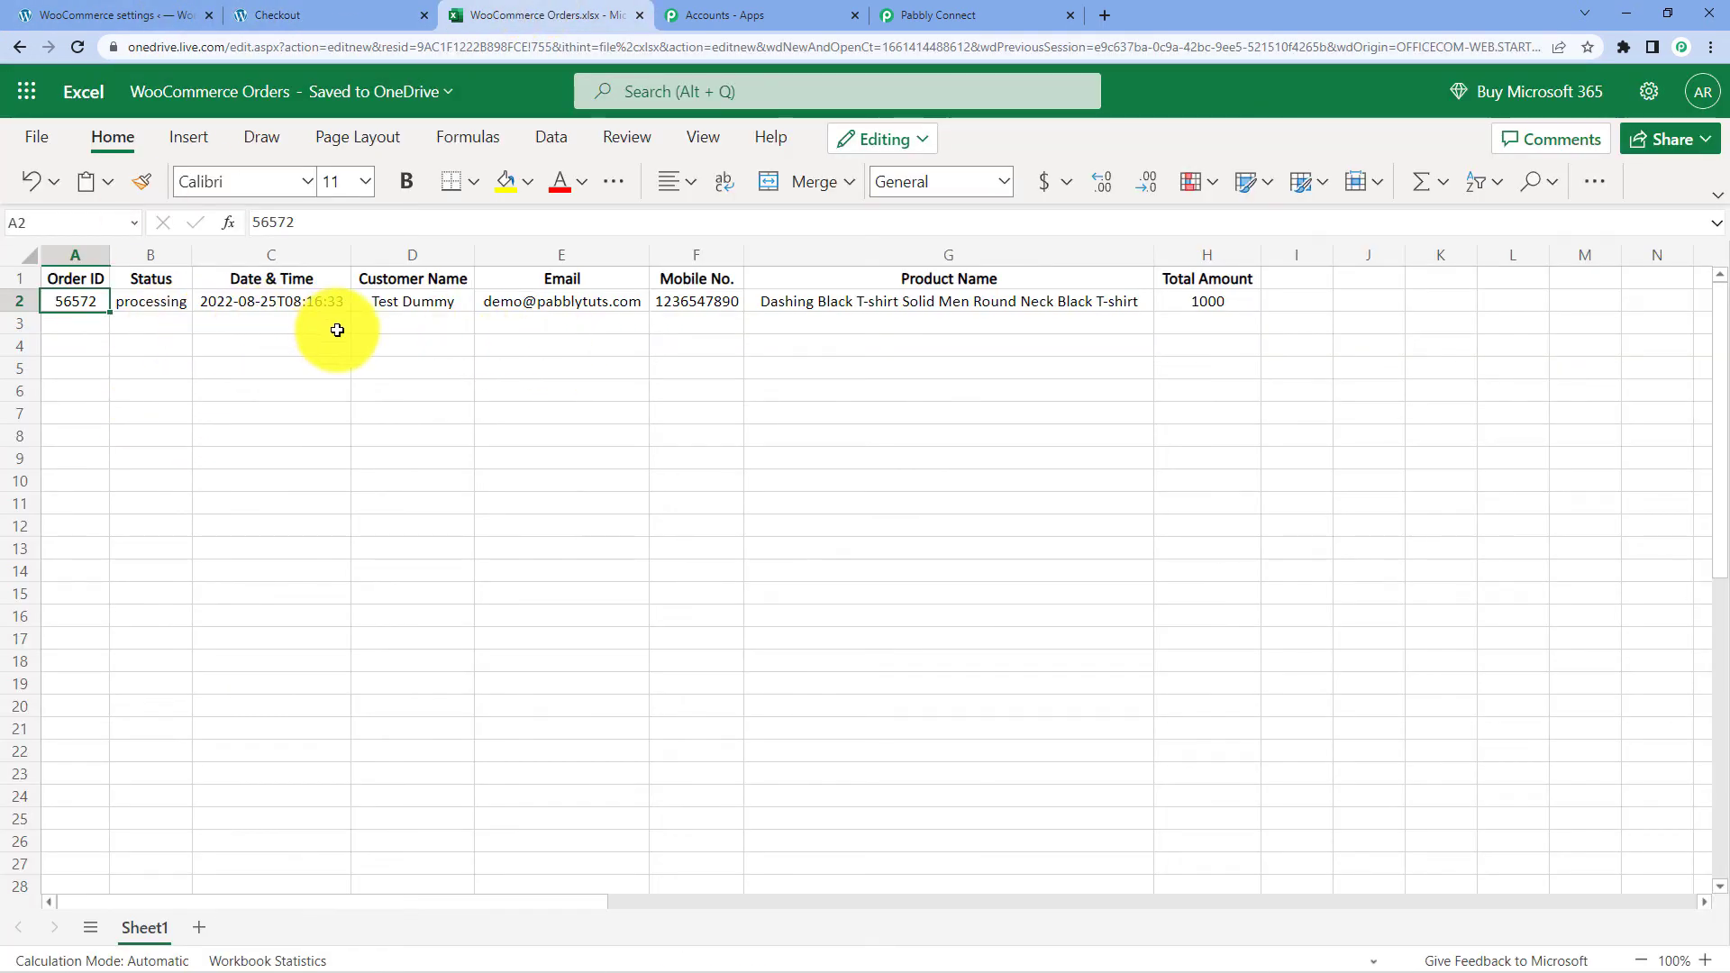
Check the status, date, customer details, product name and total amount in row 2 of the worksheet
{"action": "left_click", "coordinate": [167, 305]}
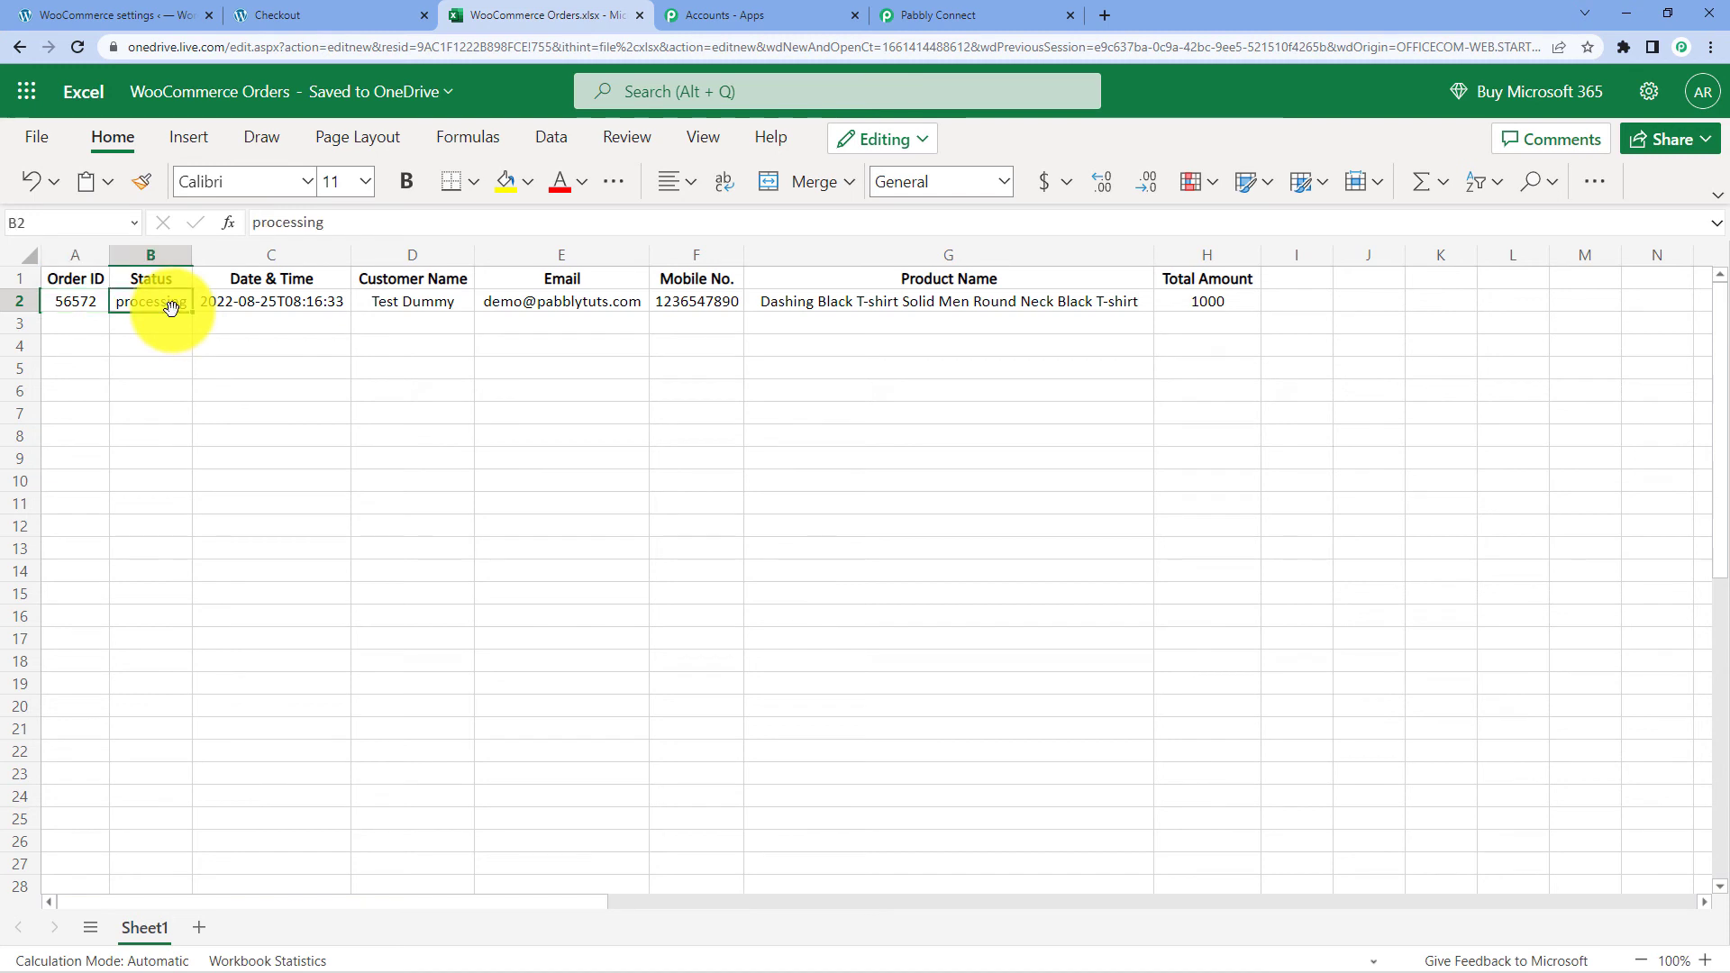
{"action": "left_click", "coordinate": [276, 302]}
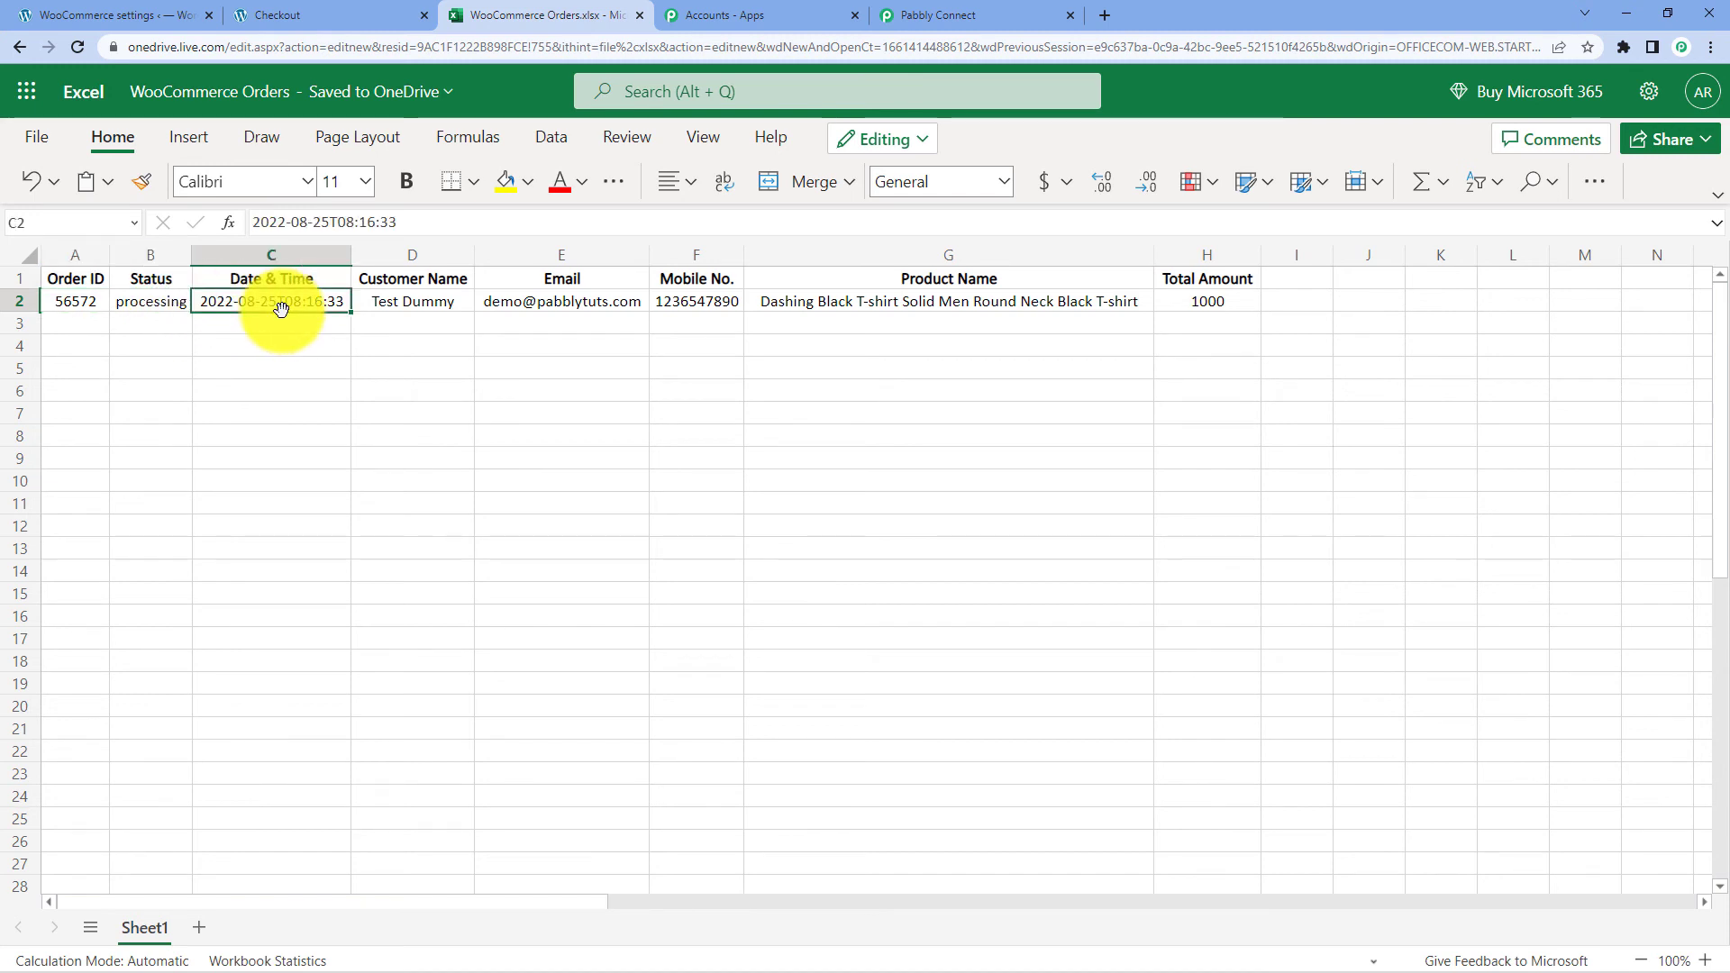
{"action": "left_click", "coordinate": [428, 304]}
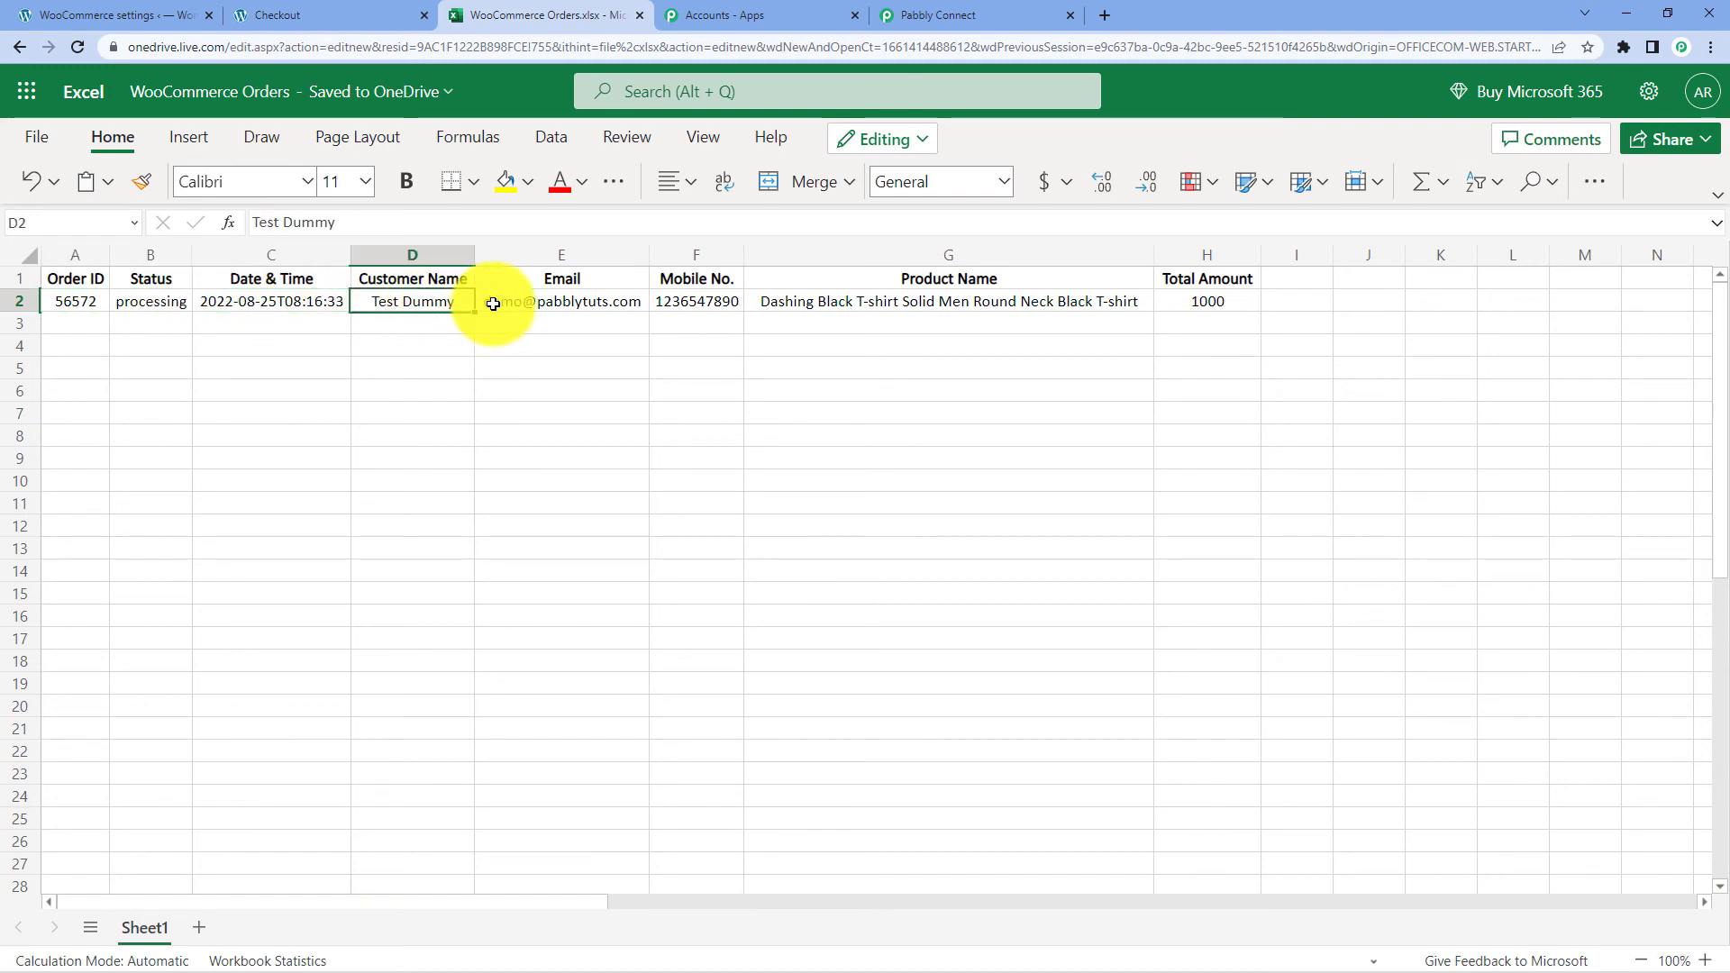
{"action": "left_click", "coordinate": [573, 306]}
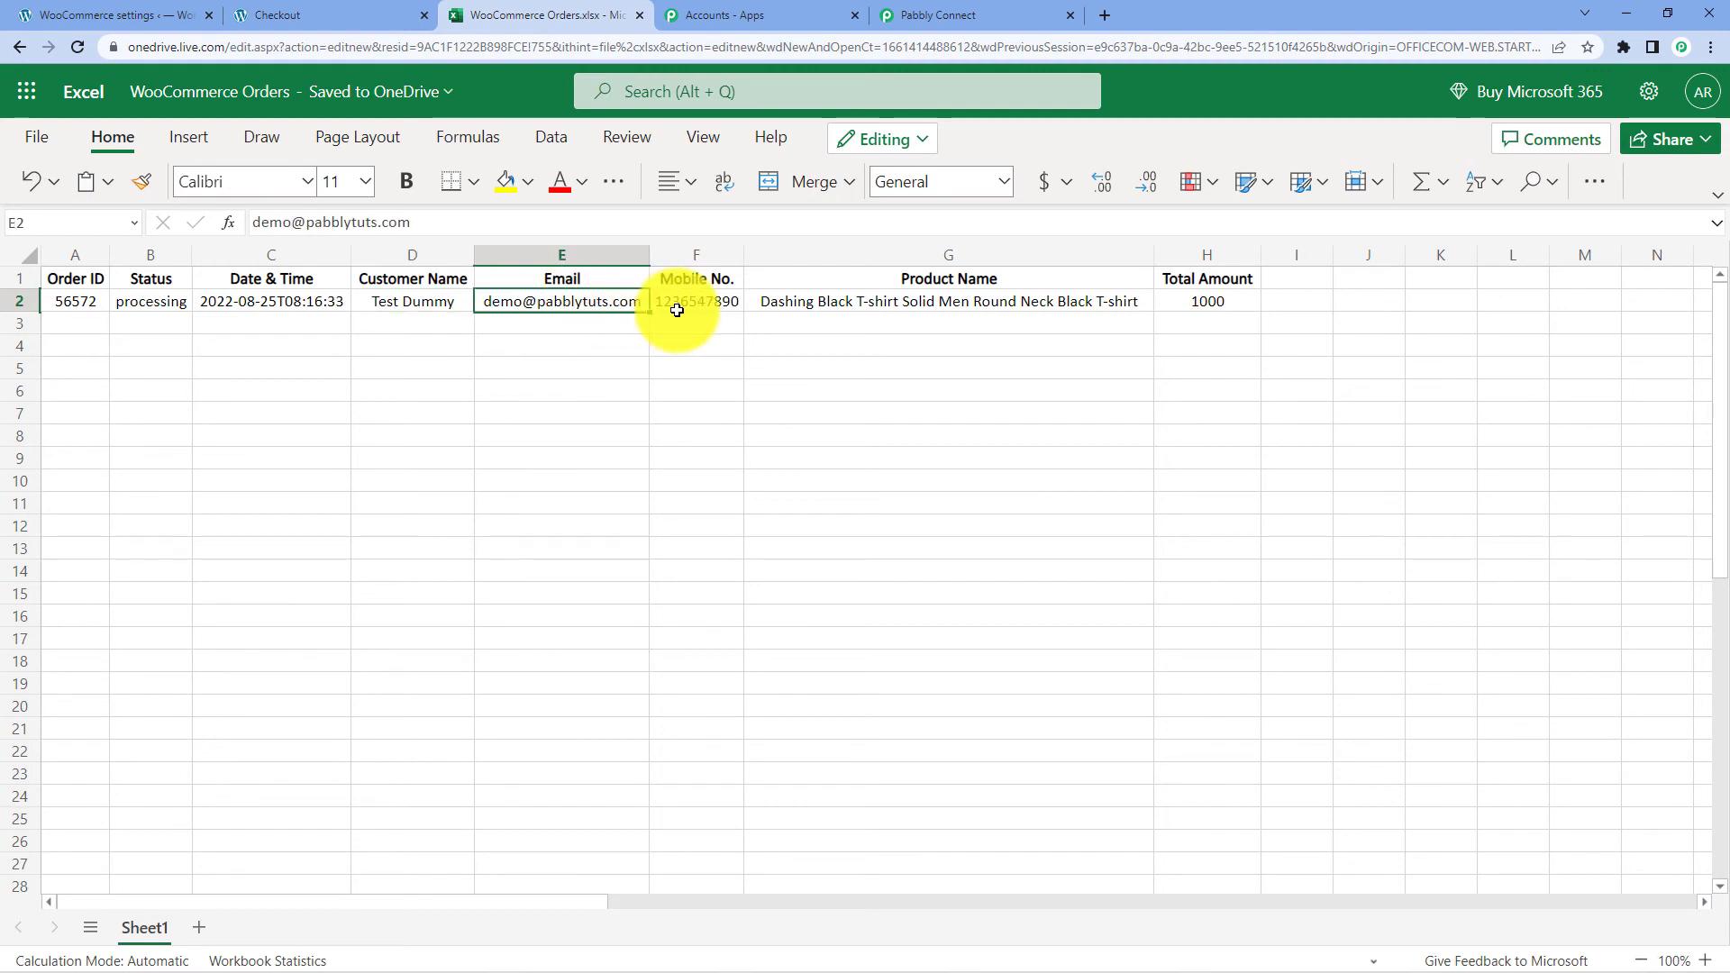
{"action": "left_click", "coordinate": [728, 306]}
{"action": "left_click", "coordinate": [888, 303]}
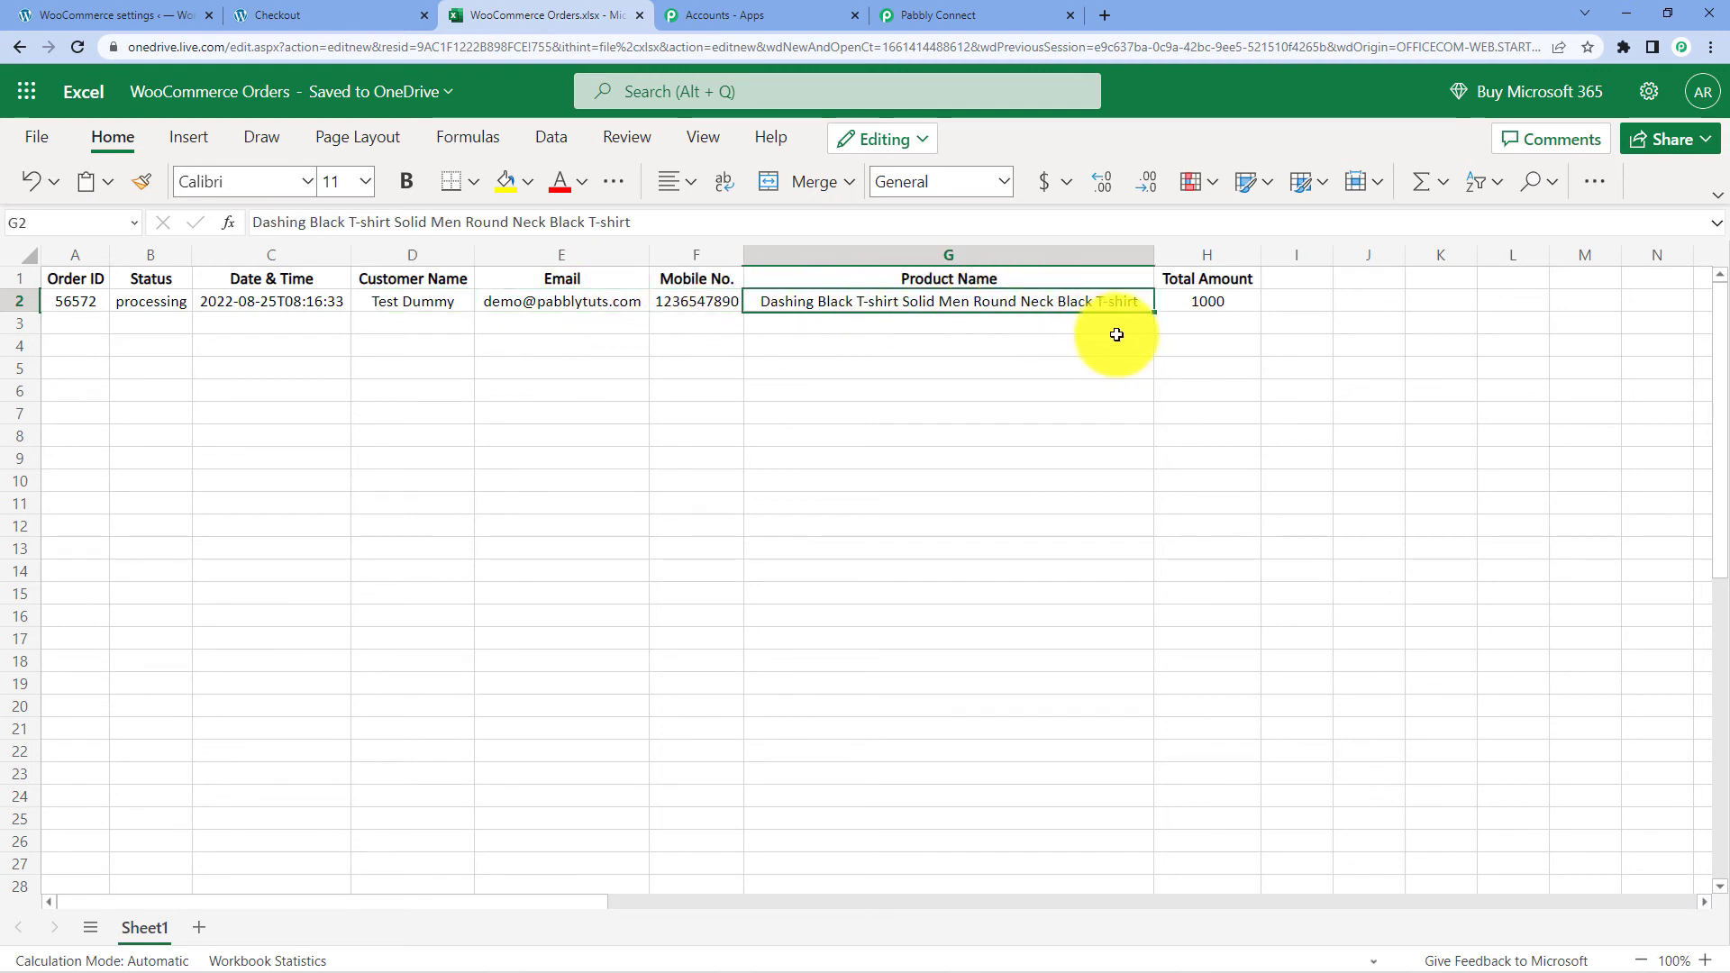
{"action": "left_click", "coordinate": [1219, 298]}
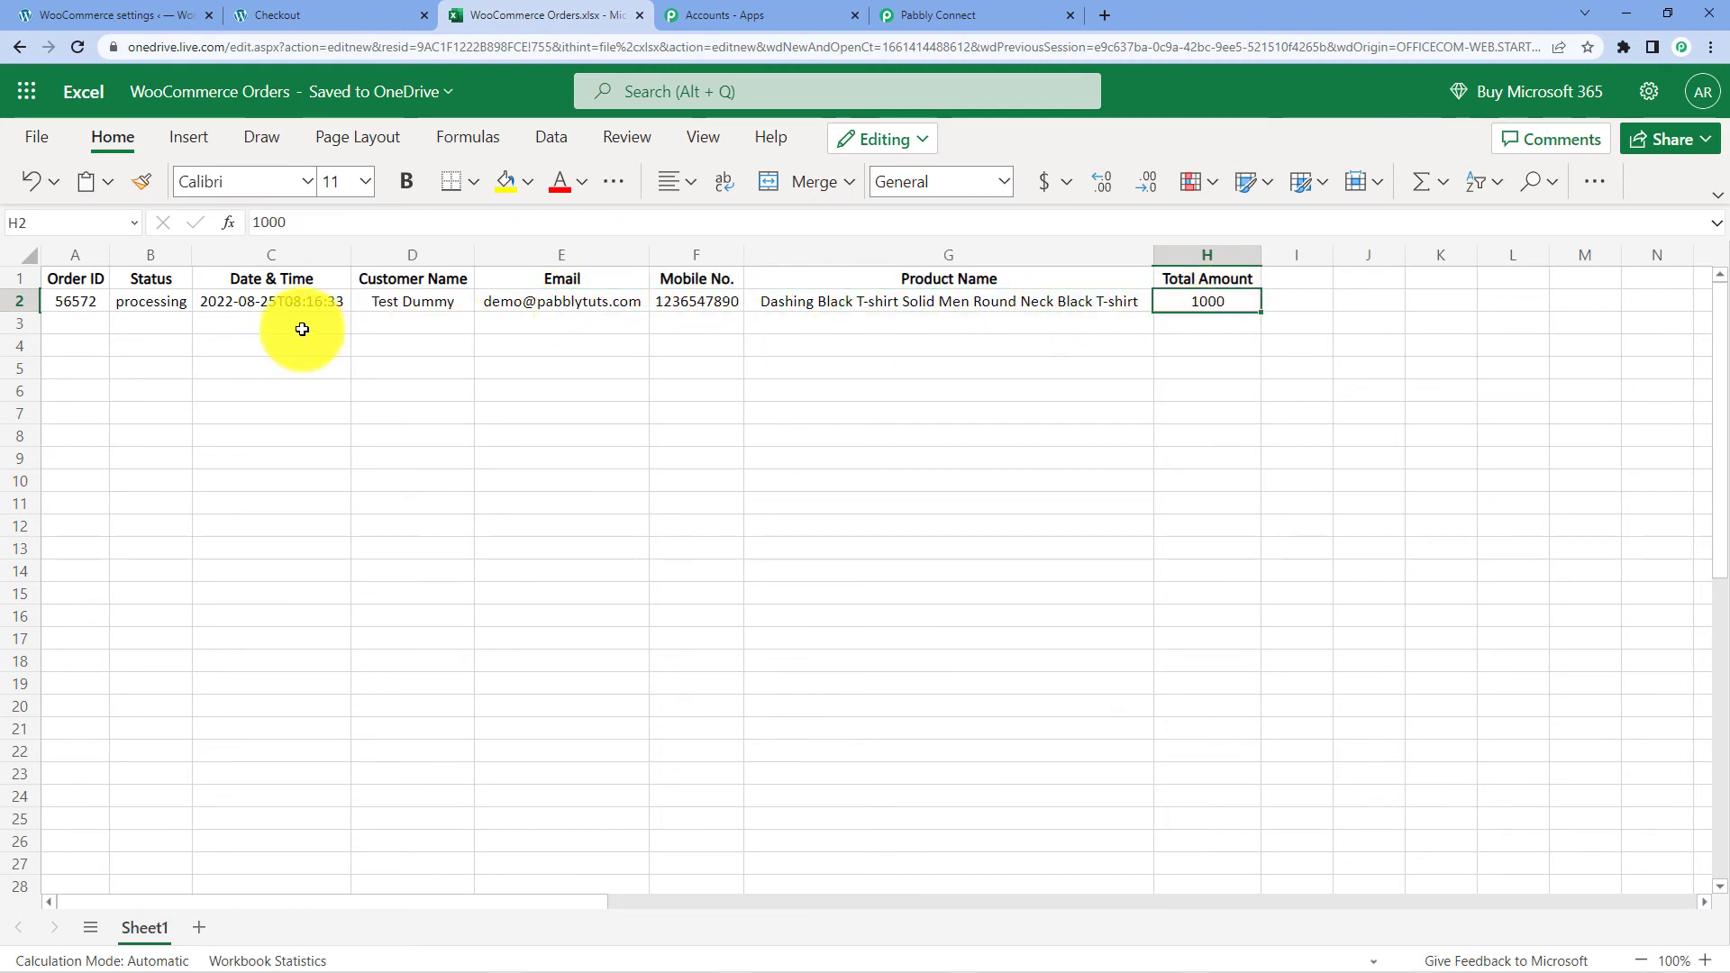
{"action": "left_click", "coordinate": [260, 323]}
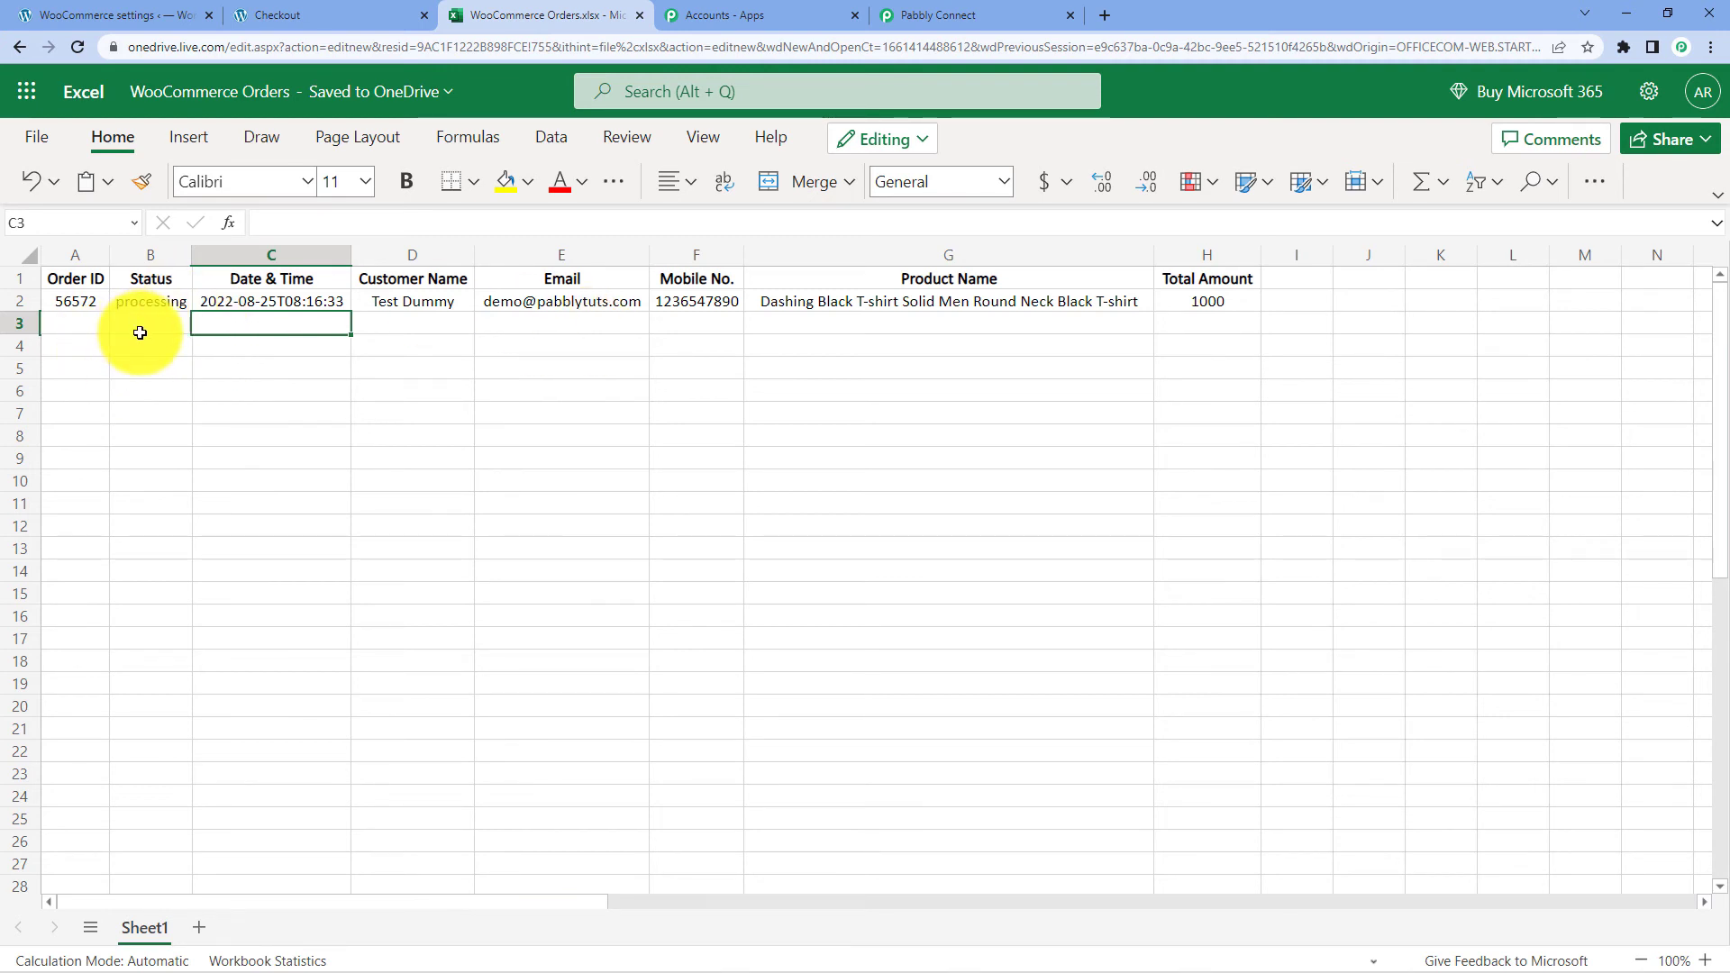
Return from the store's order confirmation to the shop, add the Iron Press to the cart and proceed to checkout
{"action": "left_click", "coordinate": [261, 14]}
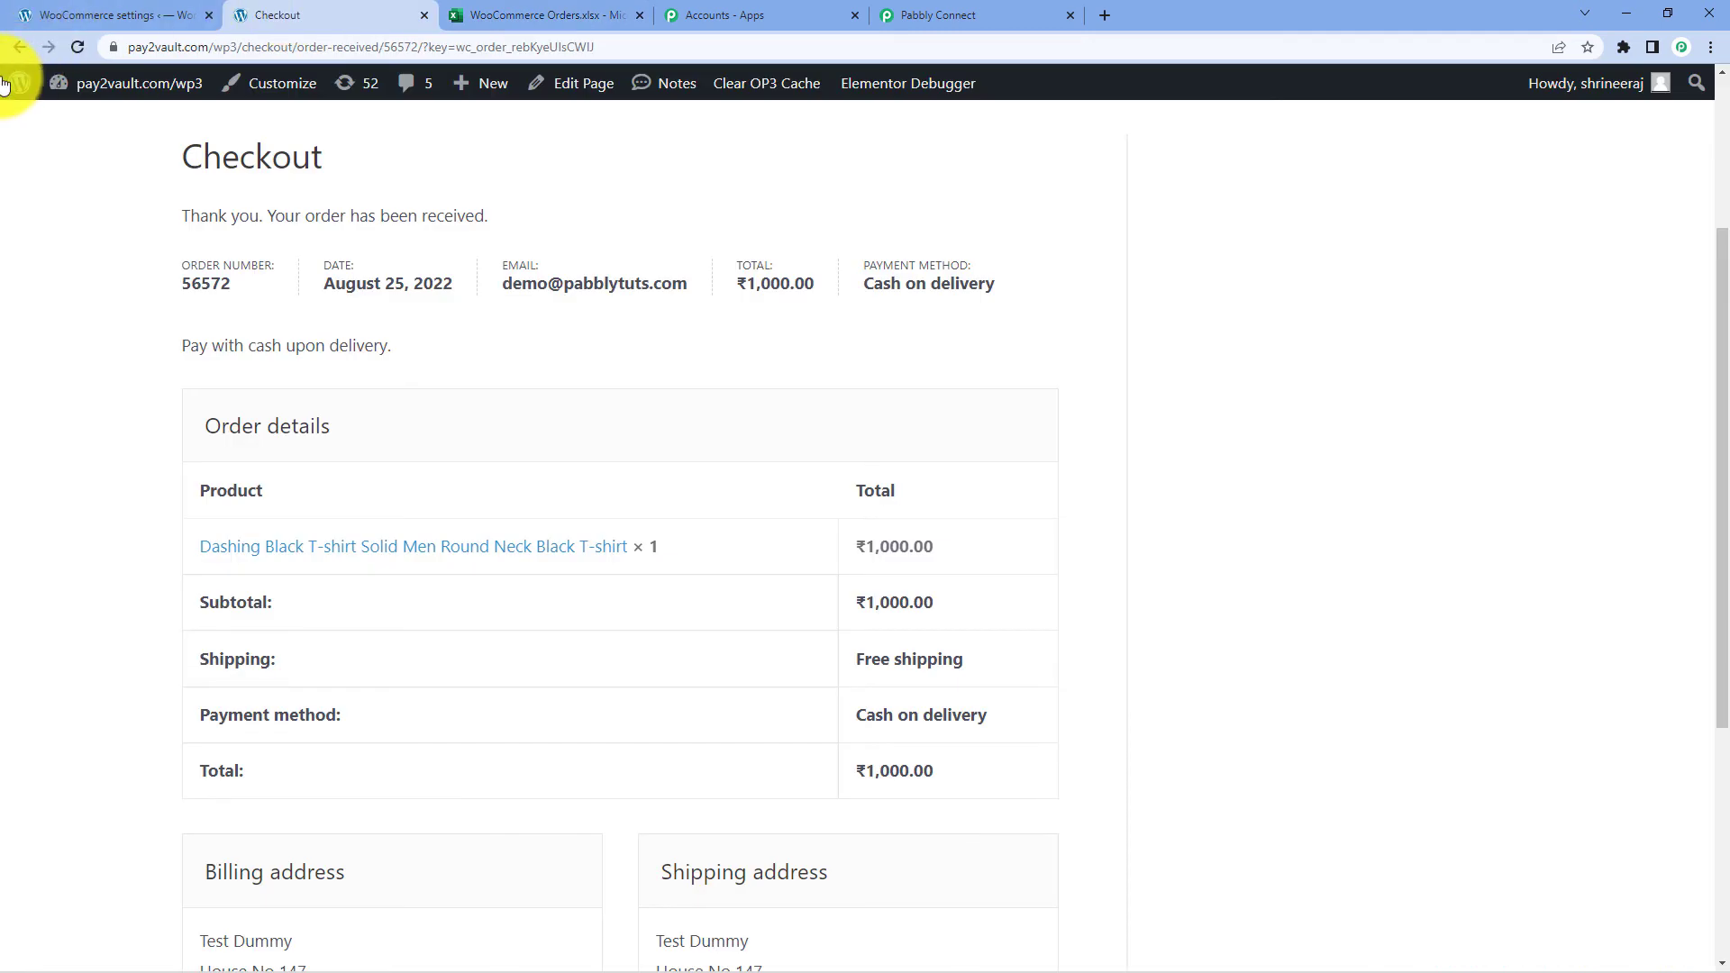
{"action": "left_click", "coordinate": [20, 45]}
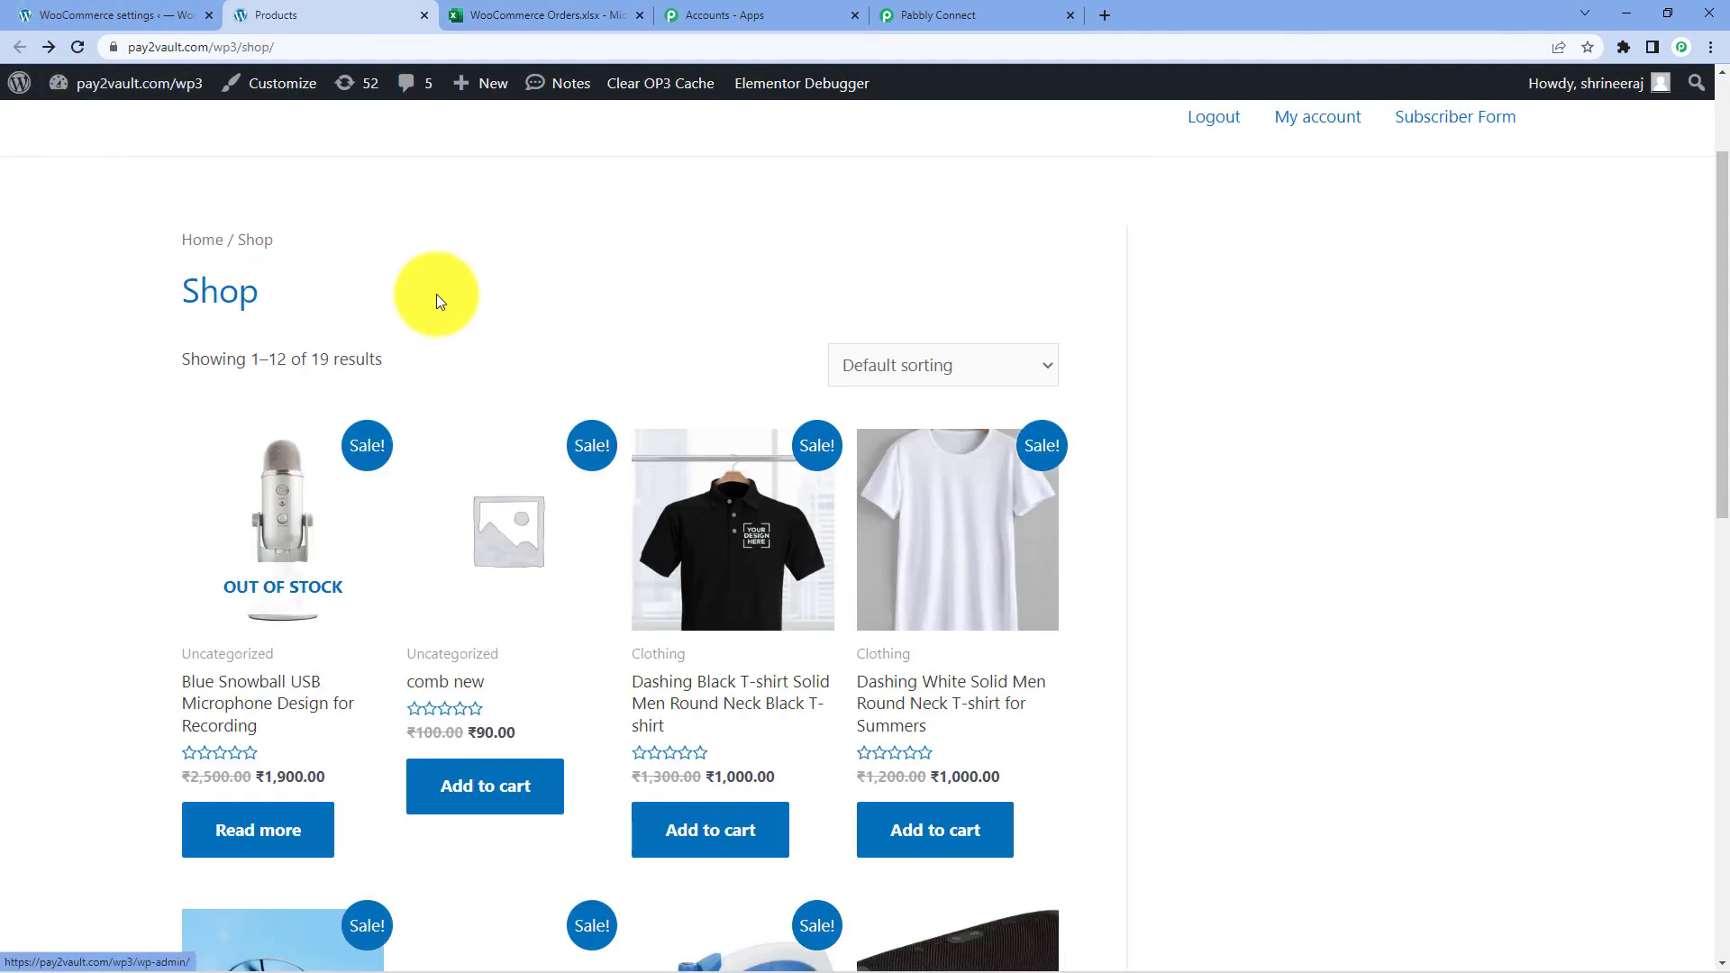
{"action": "scroll", "coordinate": [1194, 366], "scroll_direction": "down", "scroll_amount": 4}
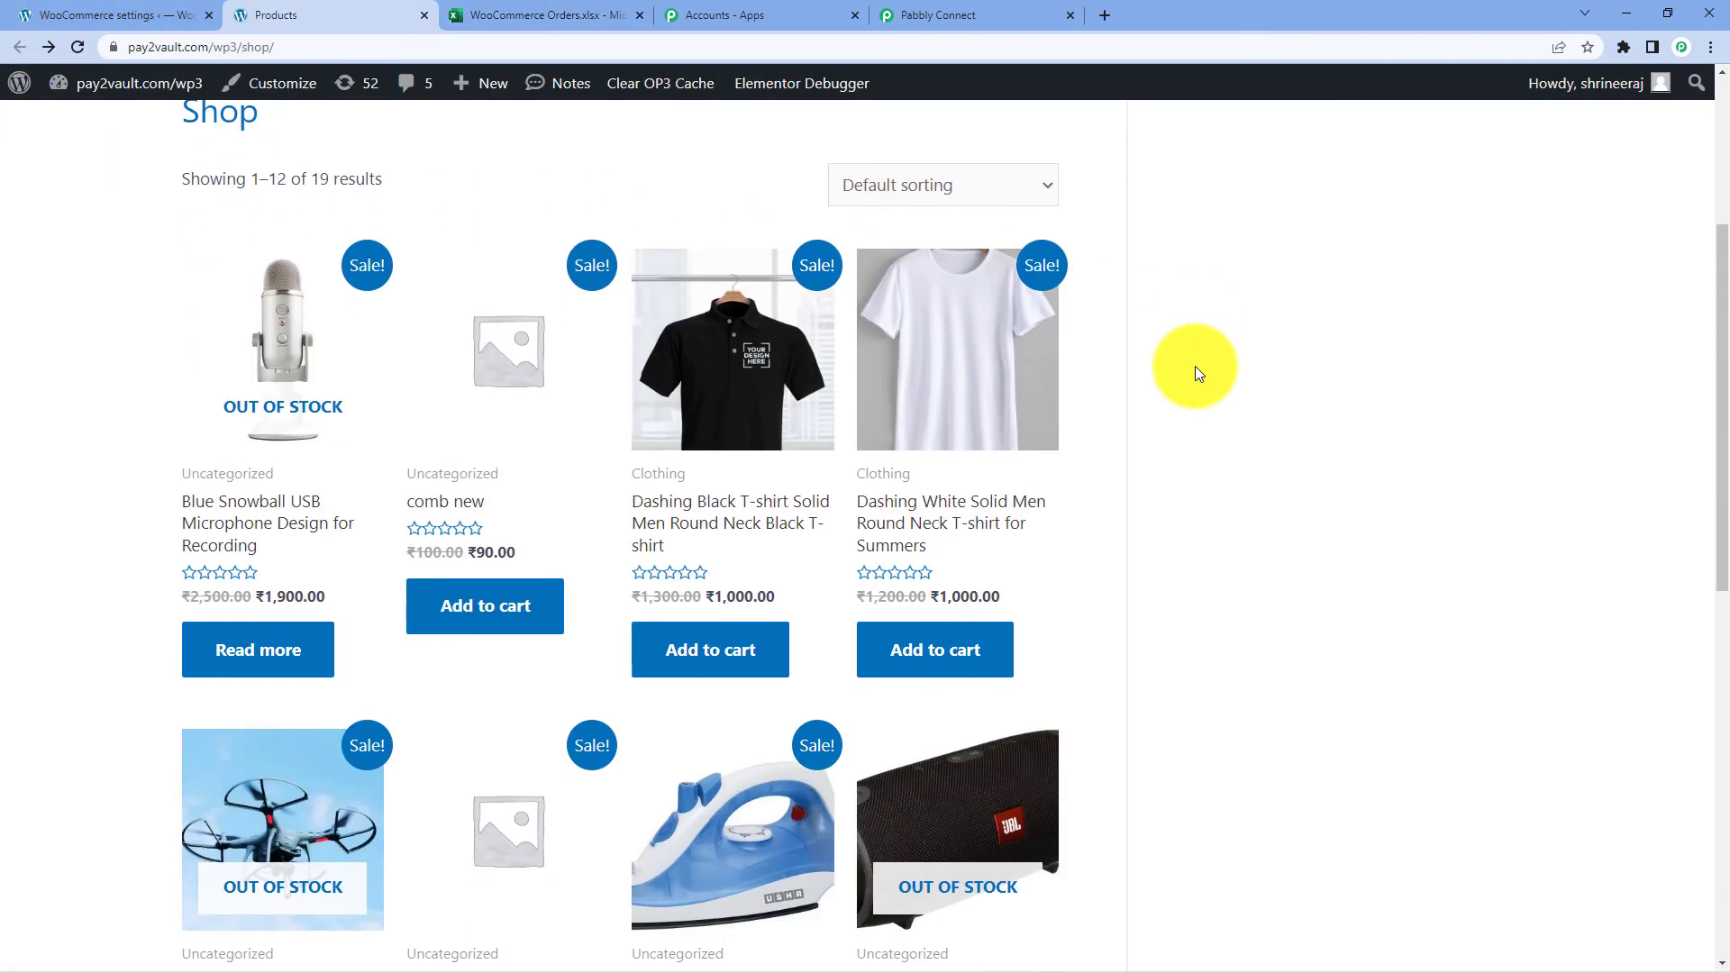
{"action": "scroll", "coordinate": [1195, 366], "scroll_direction": "down", "scroll_amount": 2}
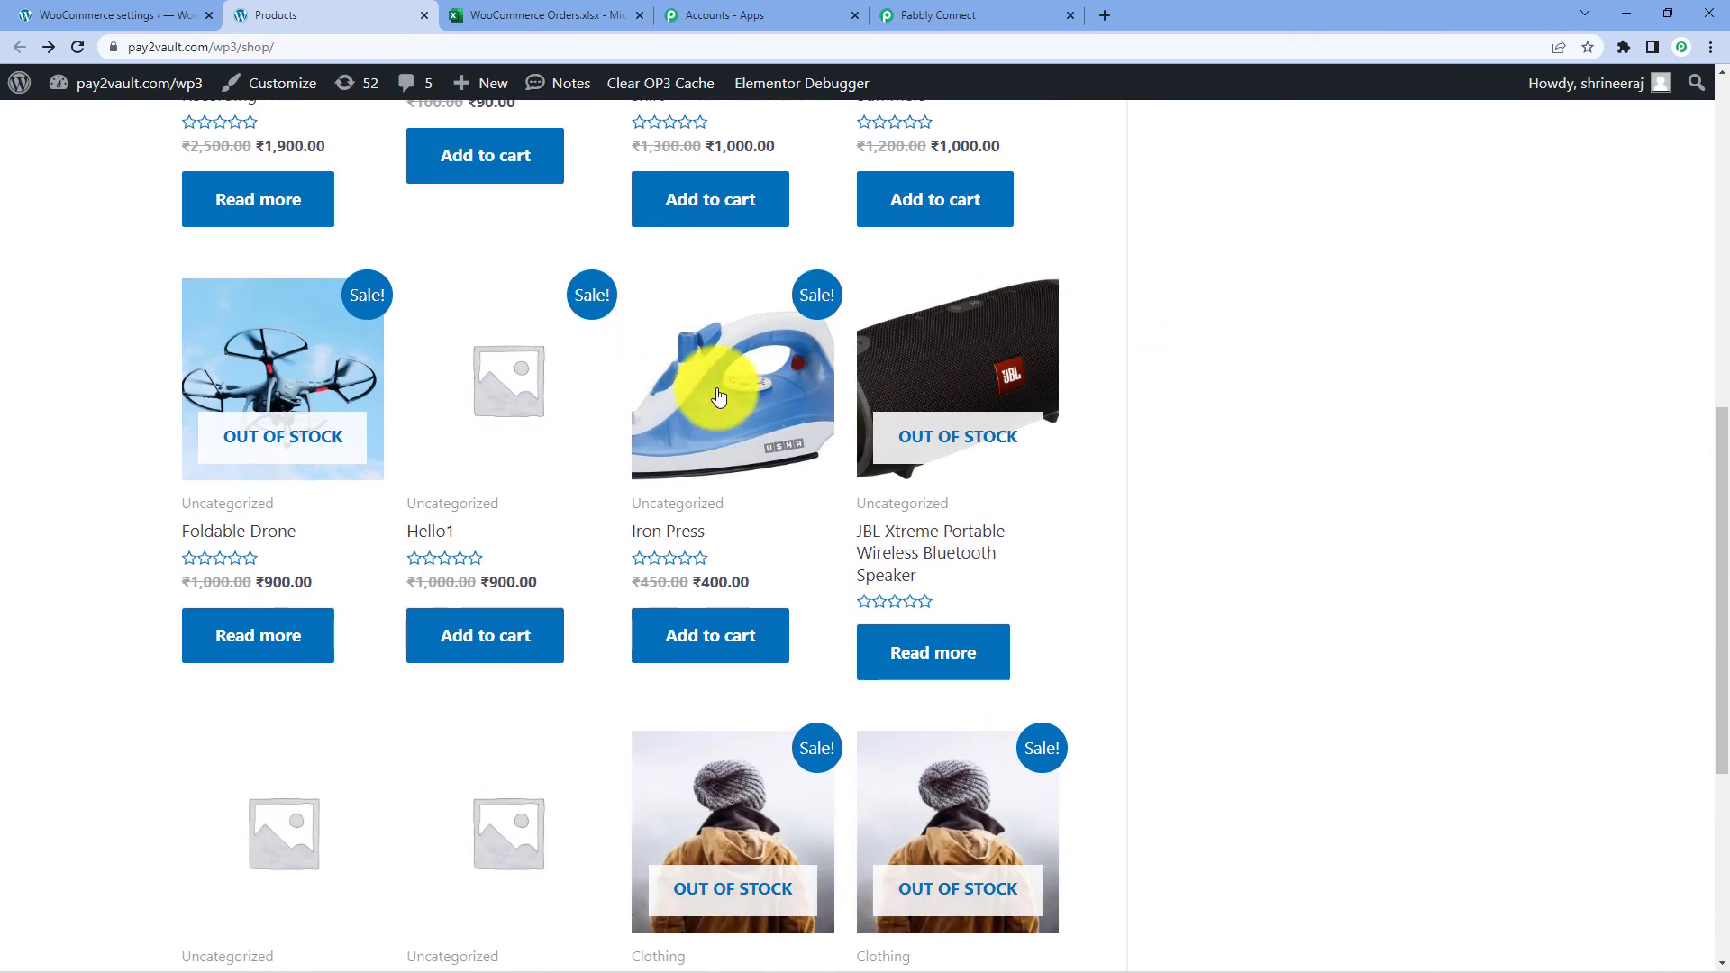
{"action": "left_click", "coordinate": [707, 645]}
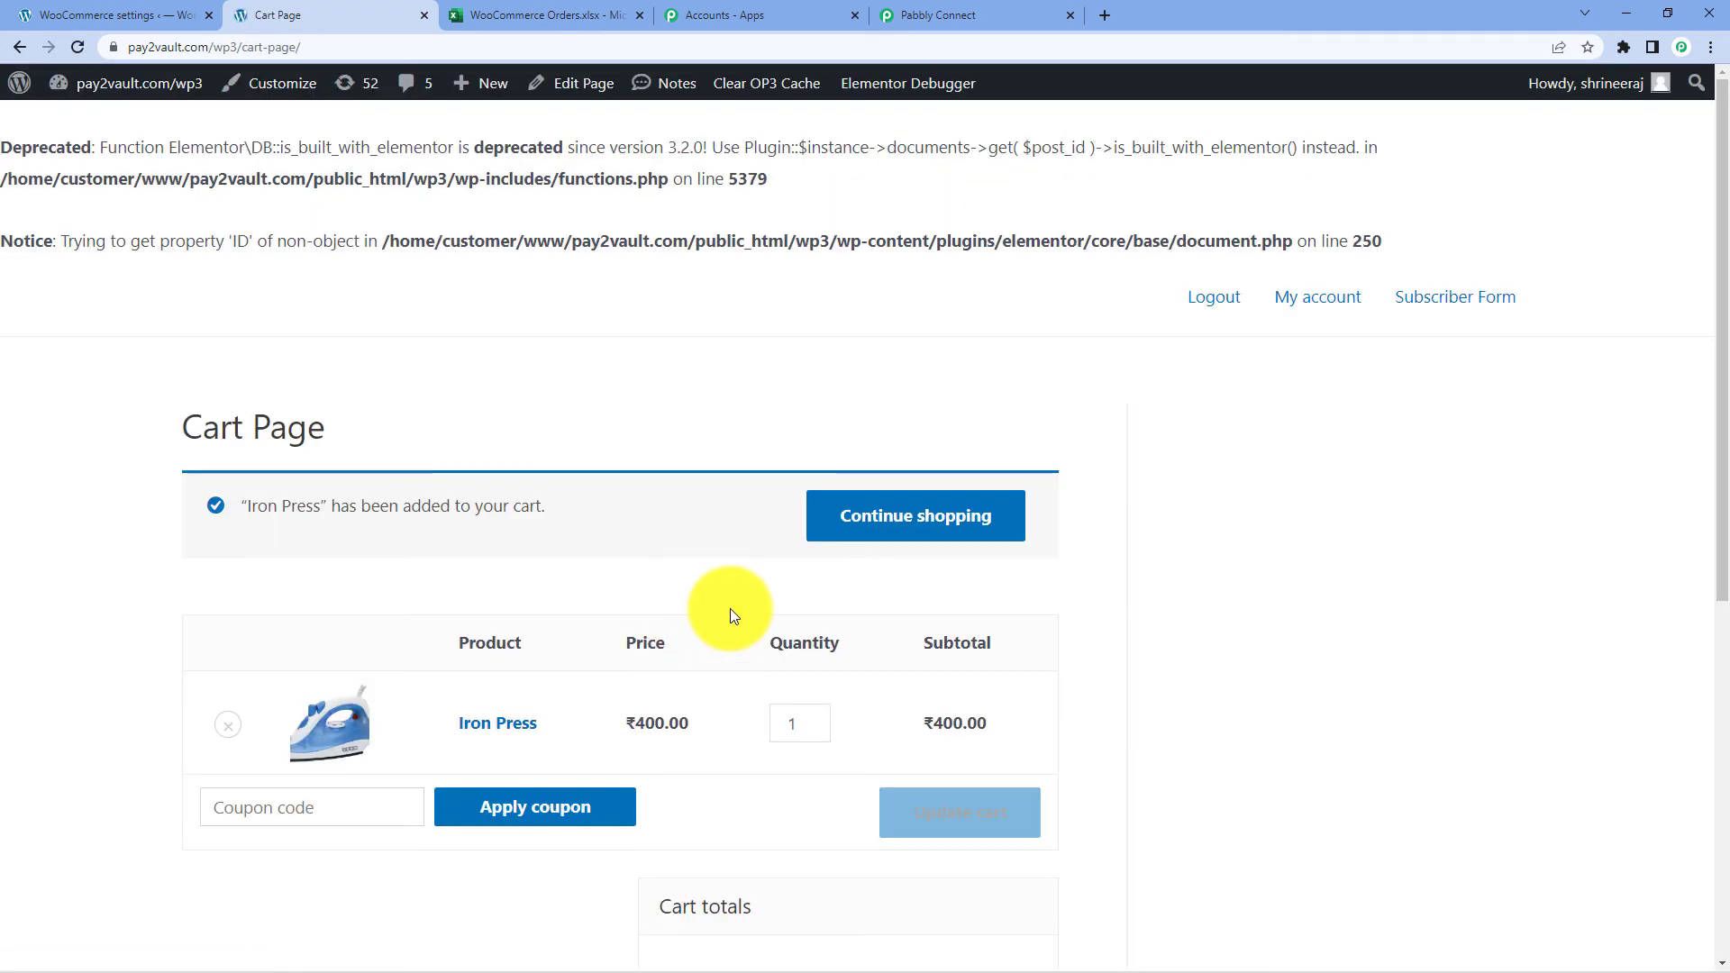
{"action": "scroll", "coordinate": [739, 609], "scroll_direction": "down", "scroll_amount": 7}
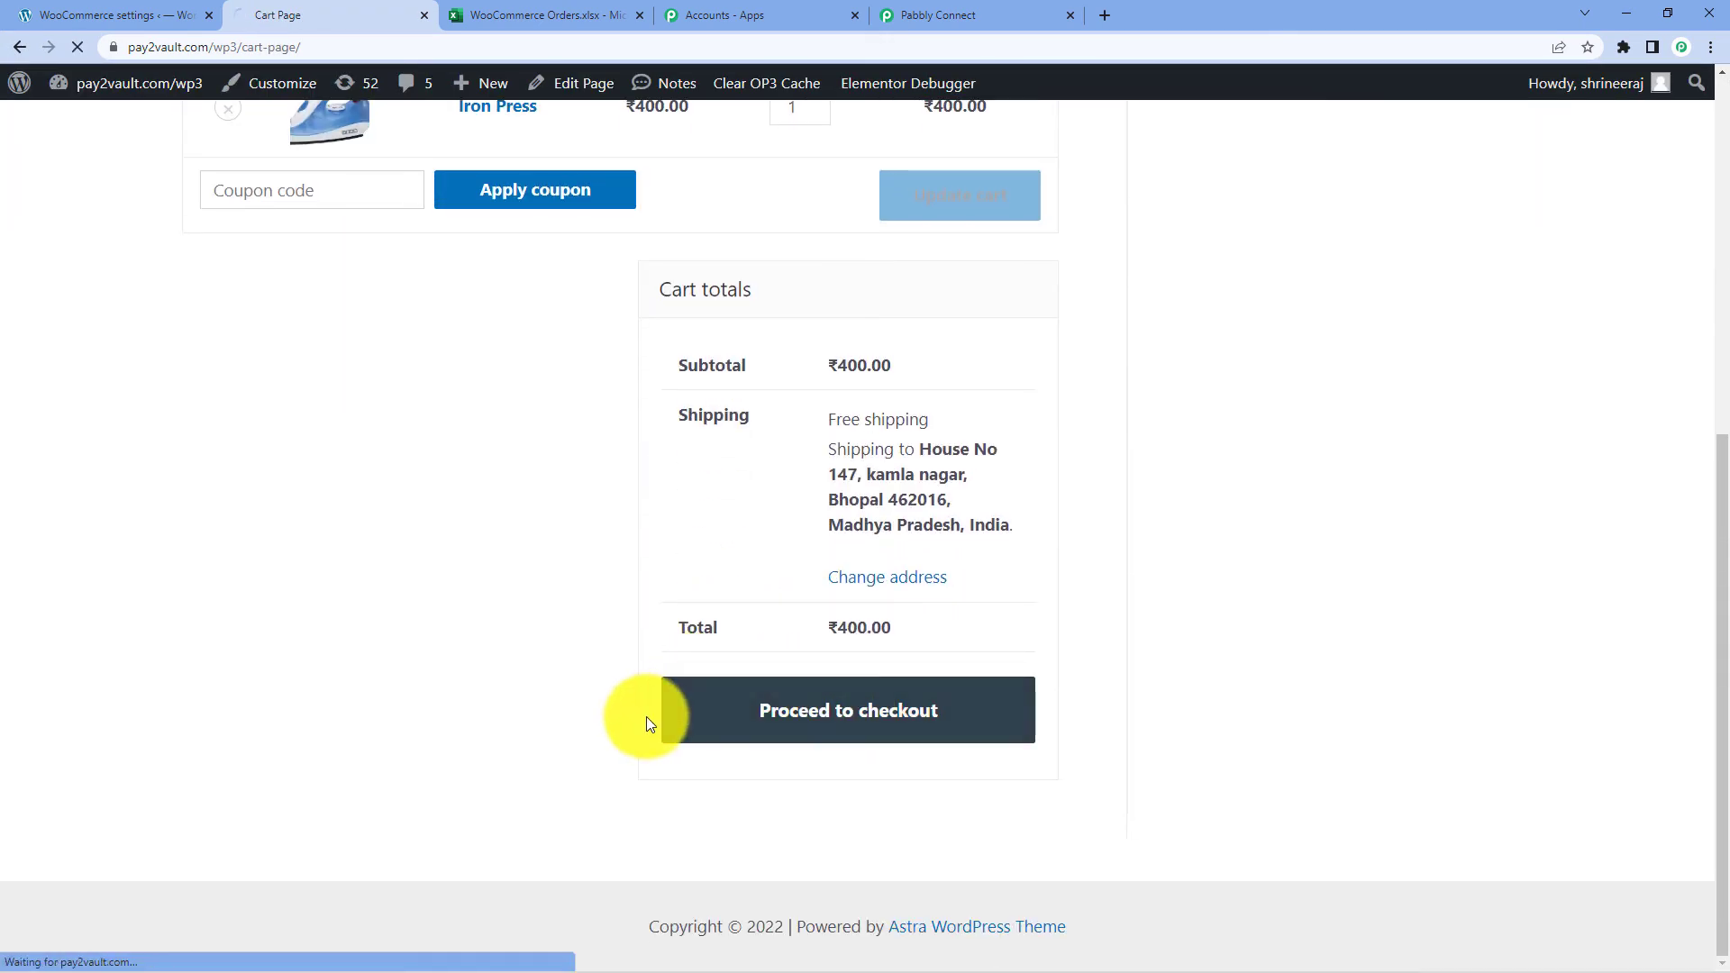
{"action": "left_click", "coordinate": [973, 721]}
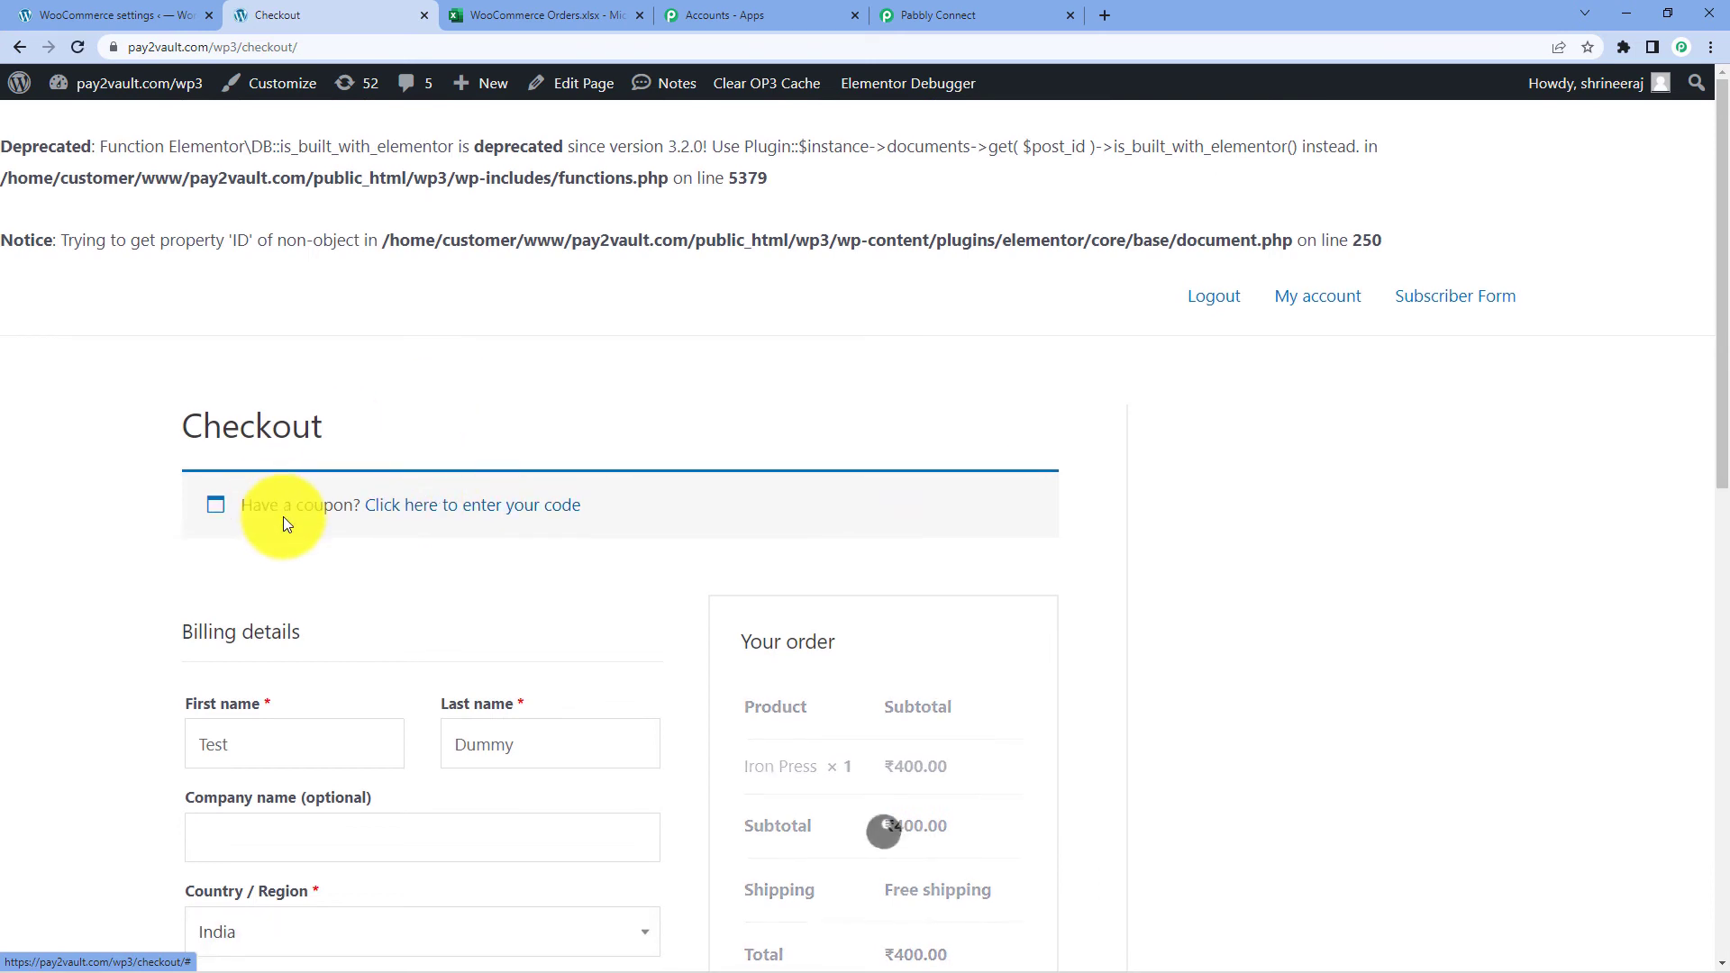
Replace the first name and last name in the billing details with a different test customer's name
{"action": "double_click", "coordinate": [289, 475]}
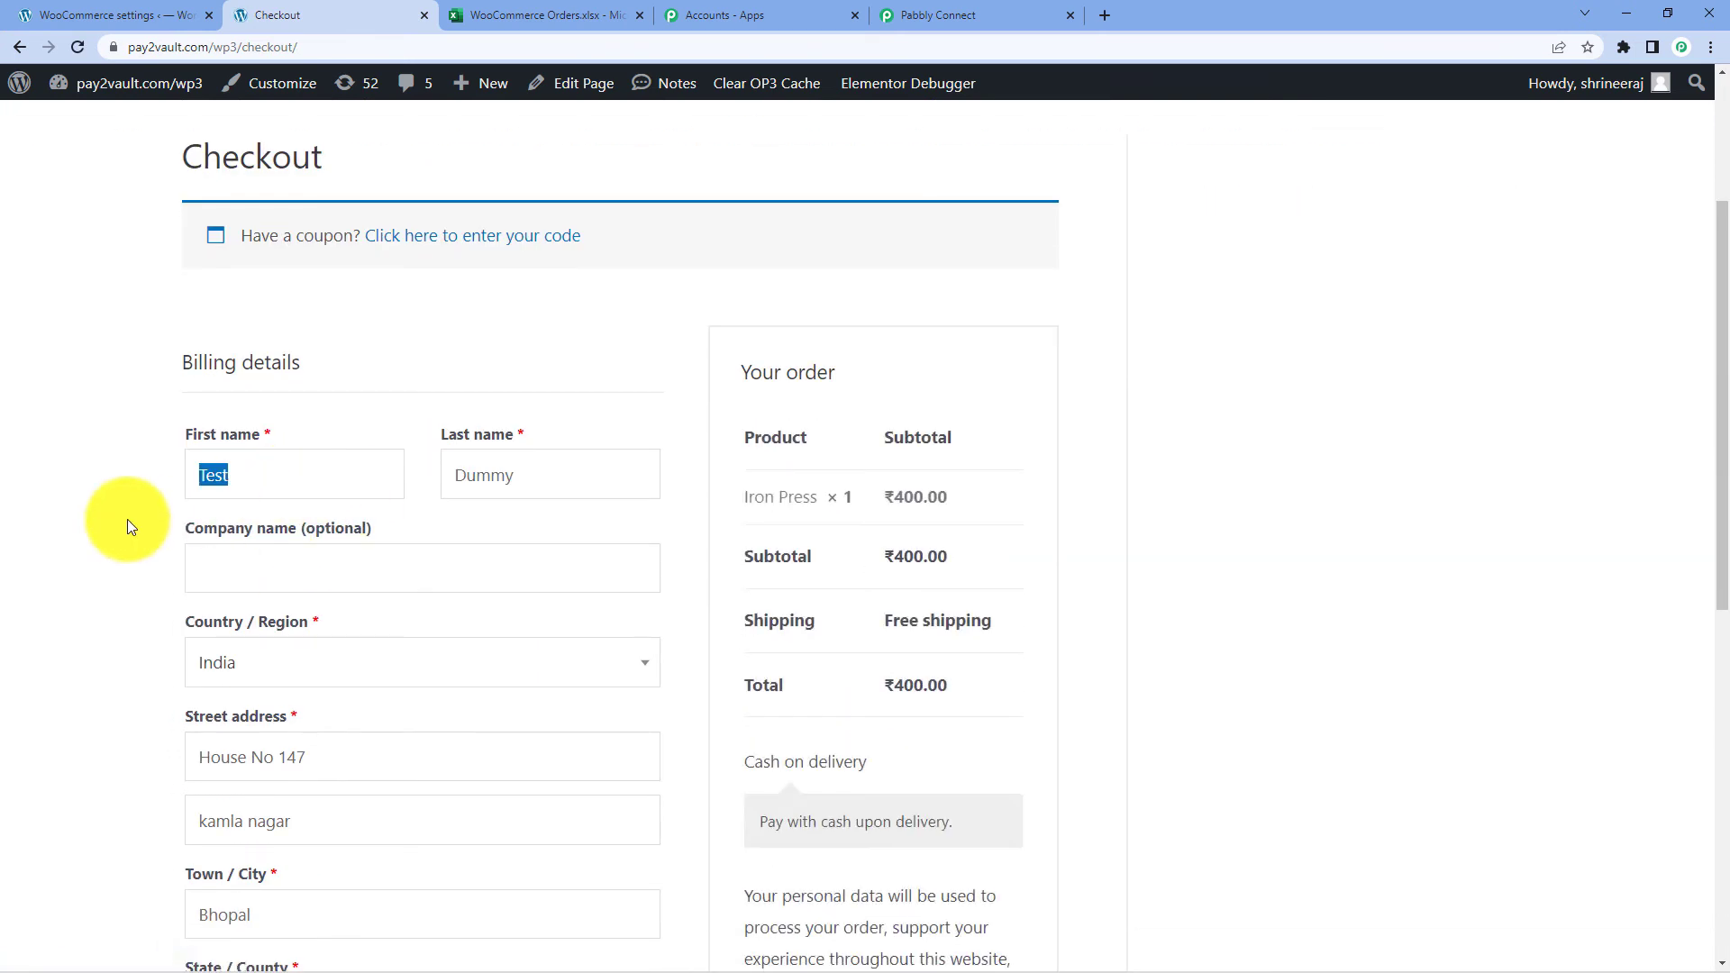
{"action": "type", "text": "Demo"}
{"action": "key", "text": "Tab"}
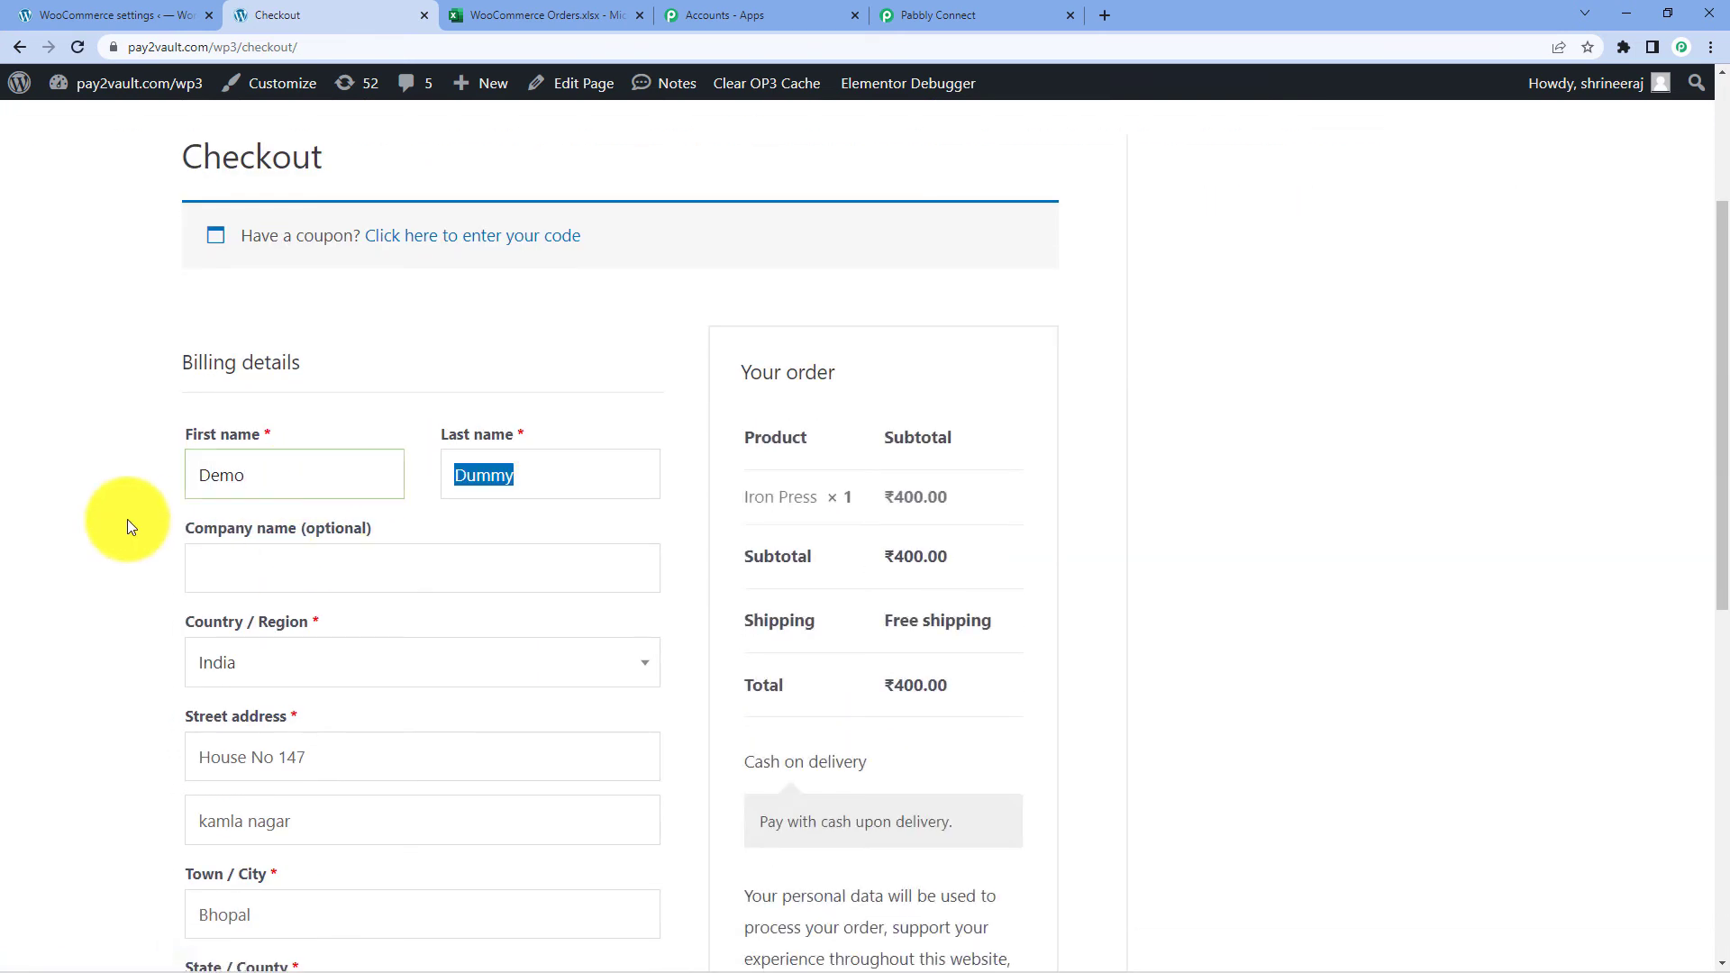
{"action": "type", "text": "Name"}
Replace the email address and phone number in the billing details with new test values
{"action": "scroll", "coordinate": [122, 519], "scroll_direction": "down", "scroll_amount": 7}
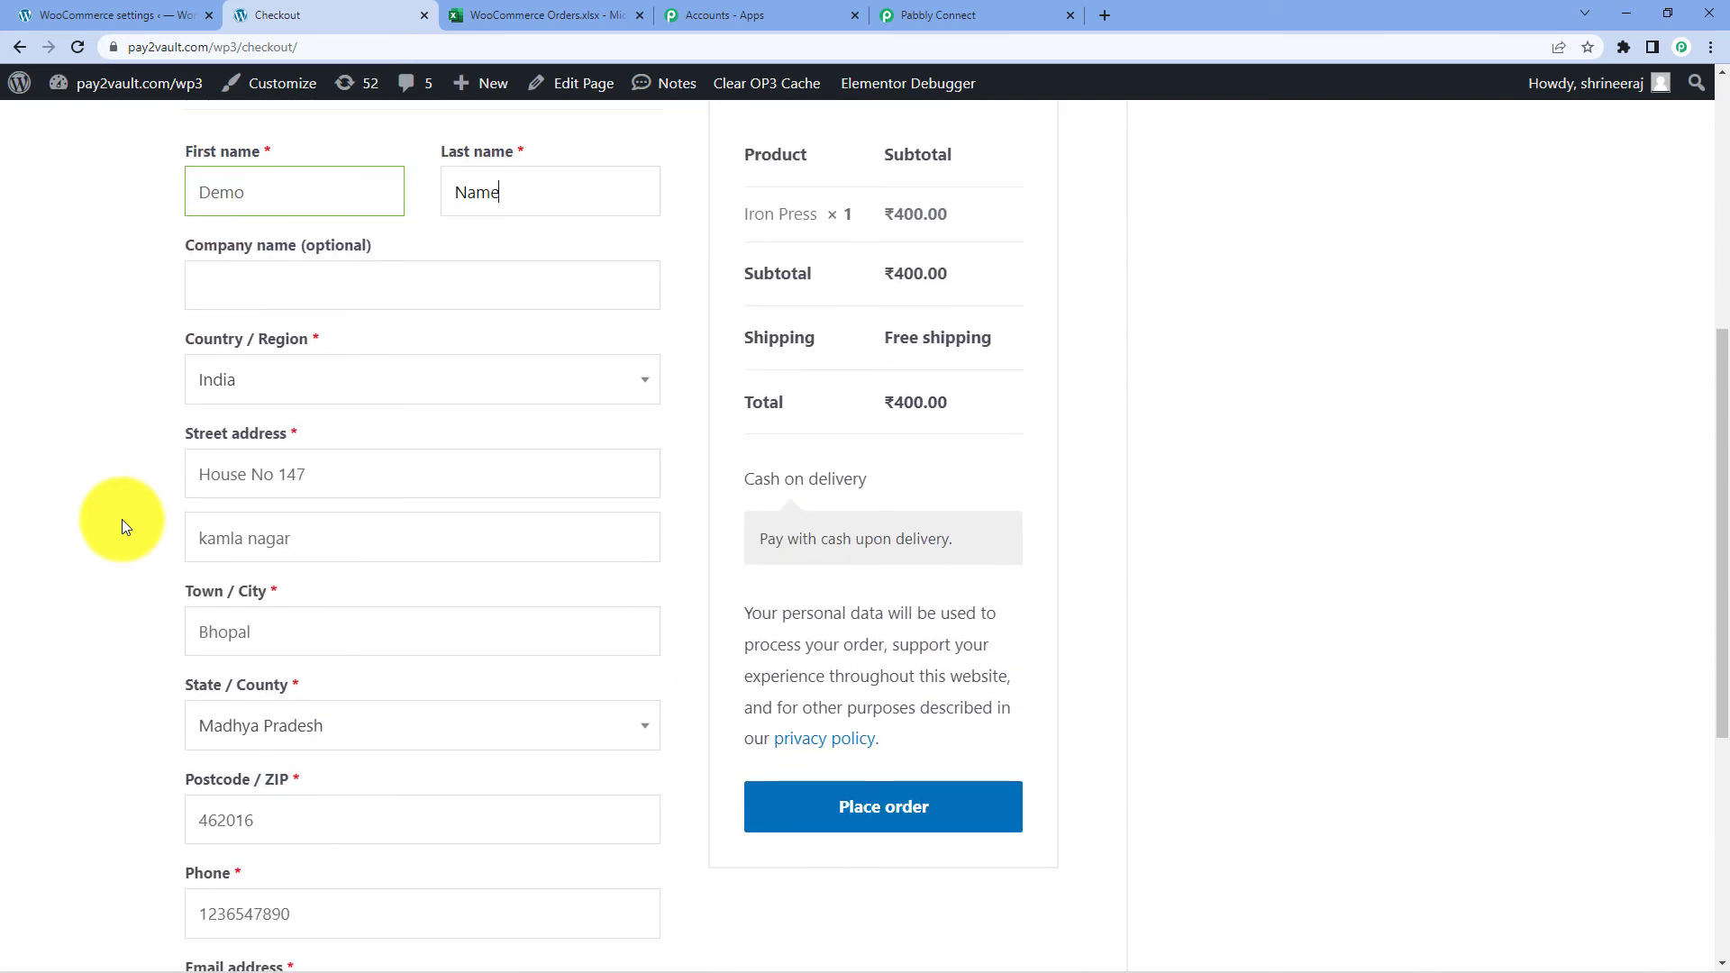
{"action": "double_click", "coordinate": [231, 660]}
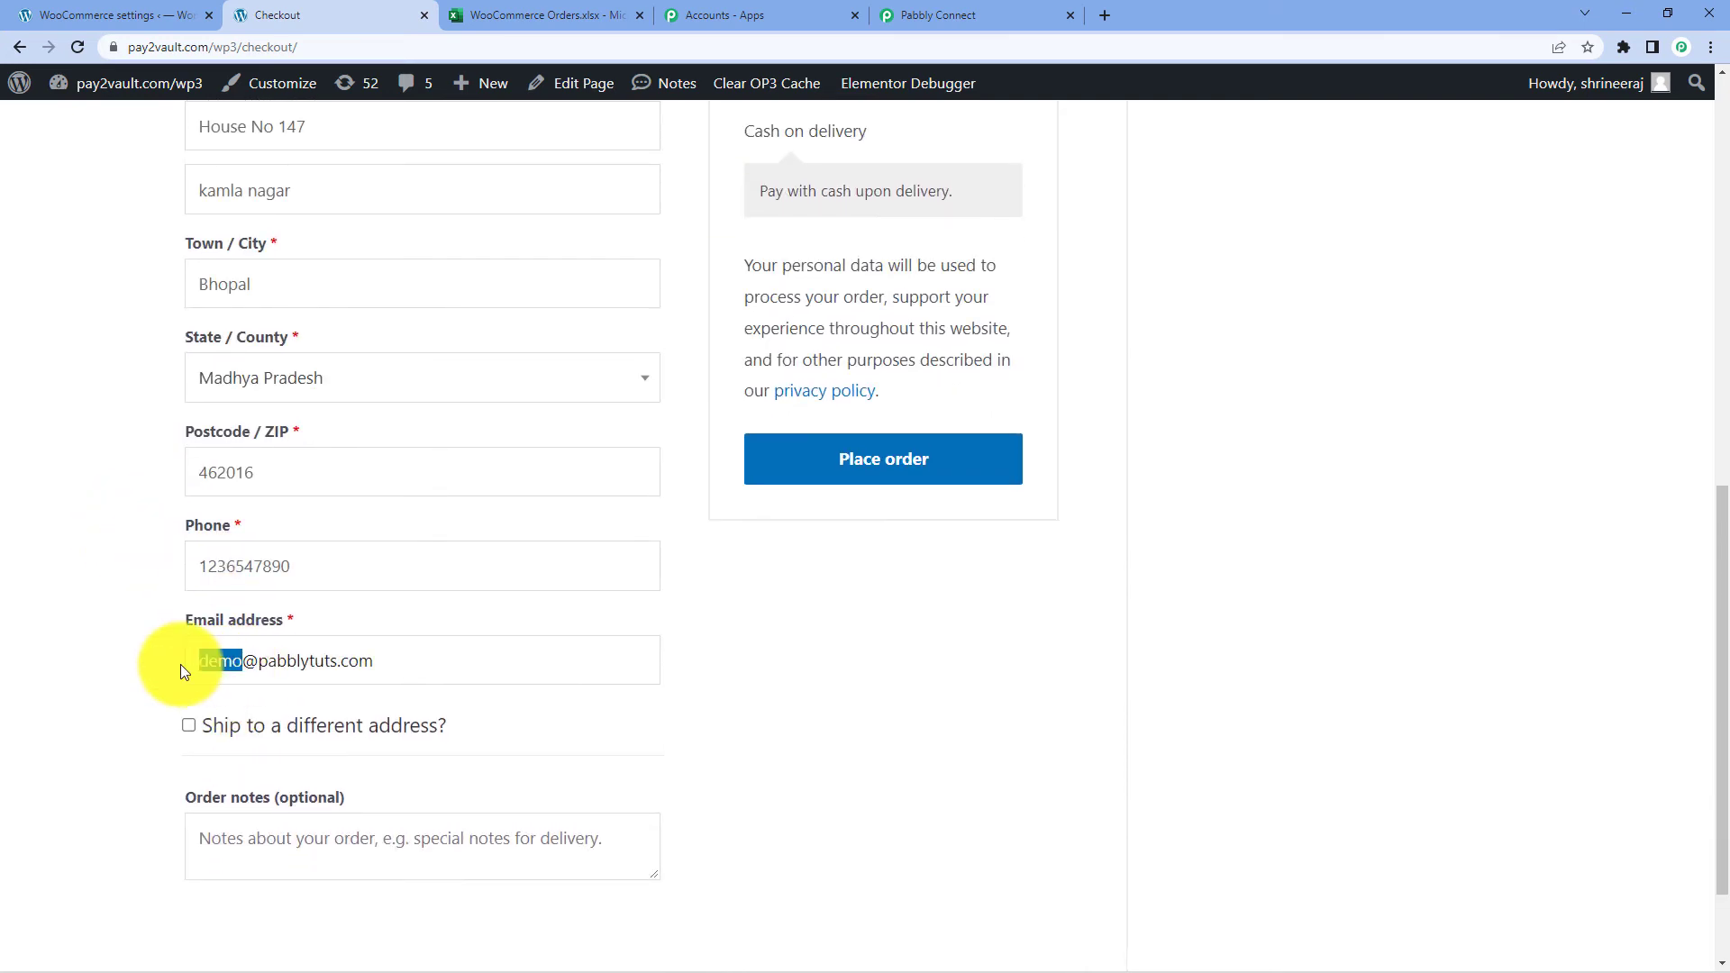
{"action": "type", "text": "s"}
{"action": "type", "text": "dmin"}
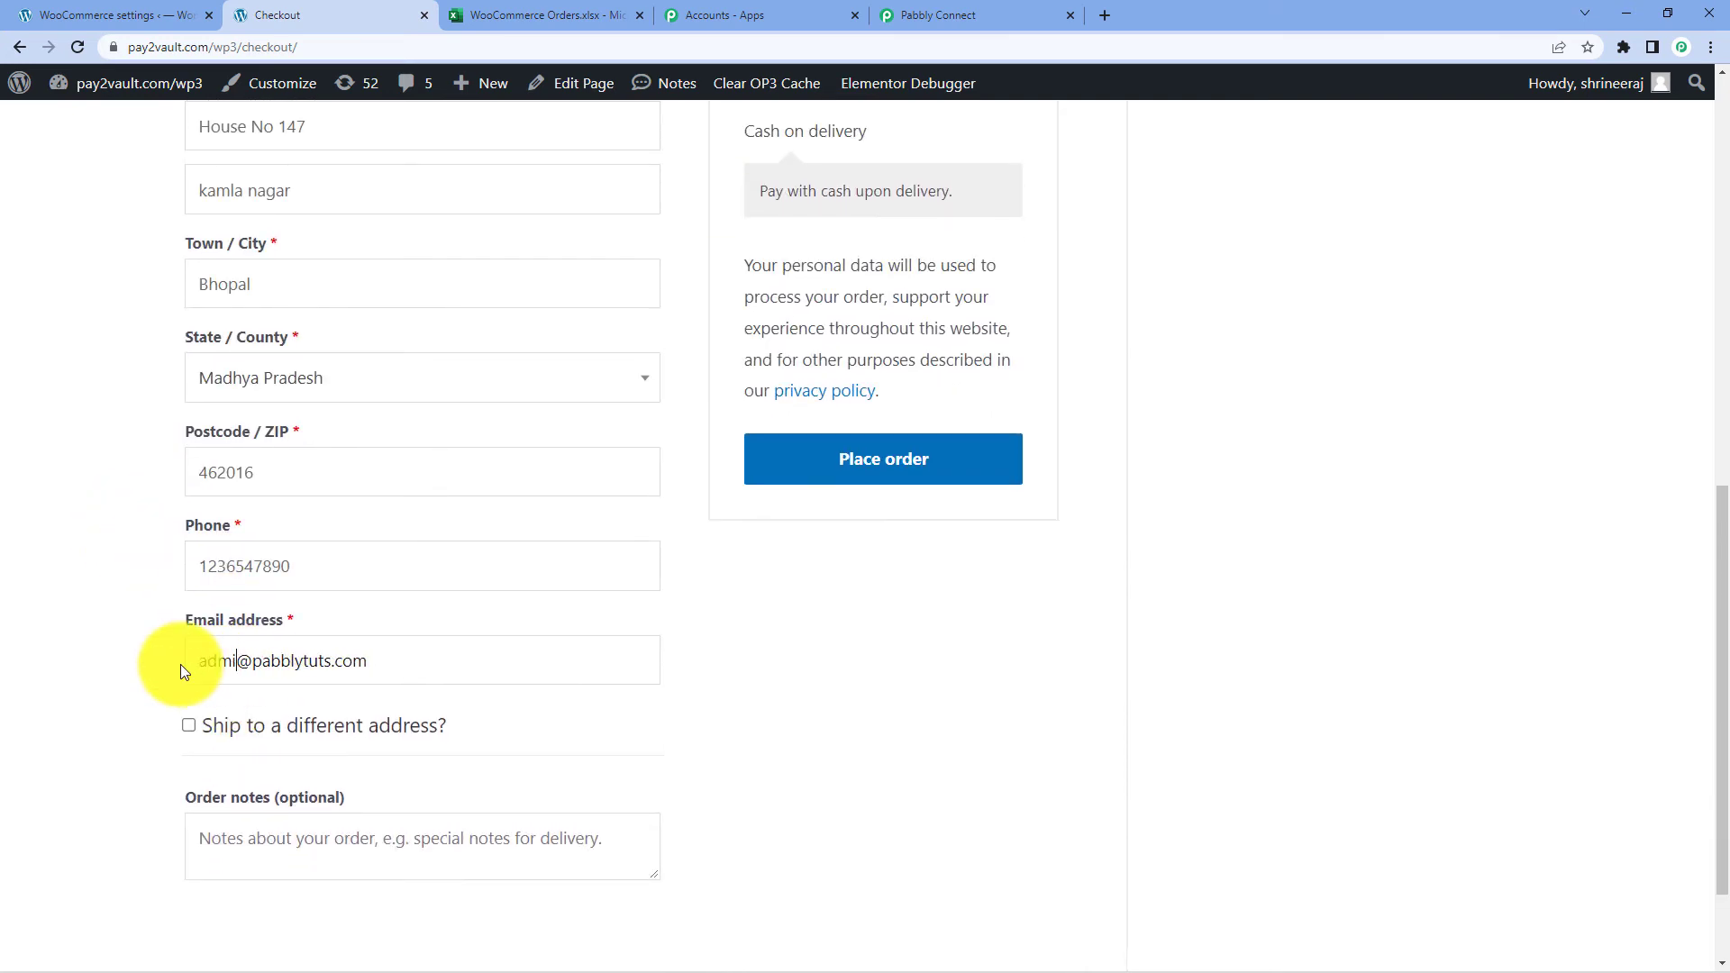
{"action": "key", "text": "shift+Tab"}
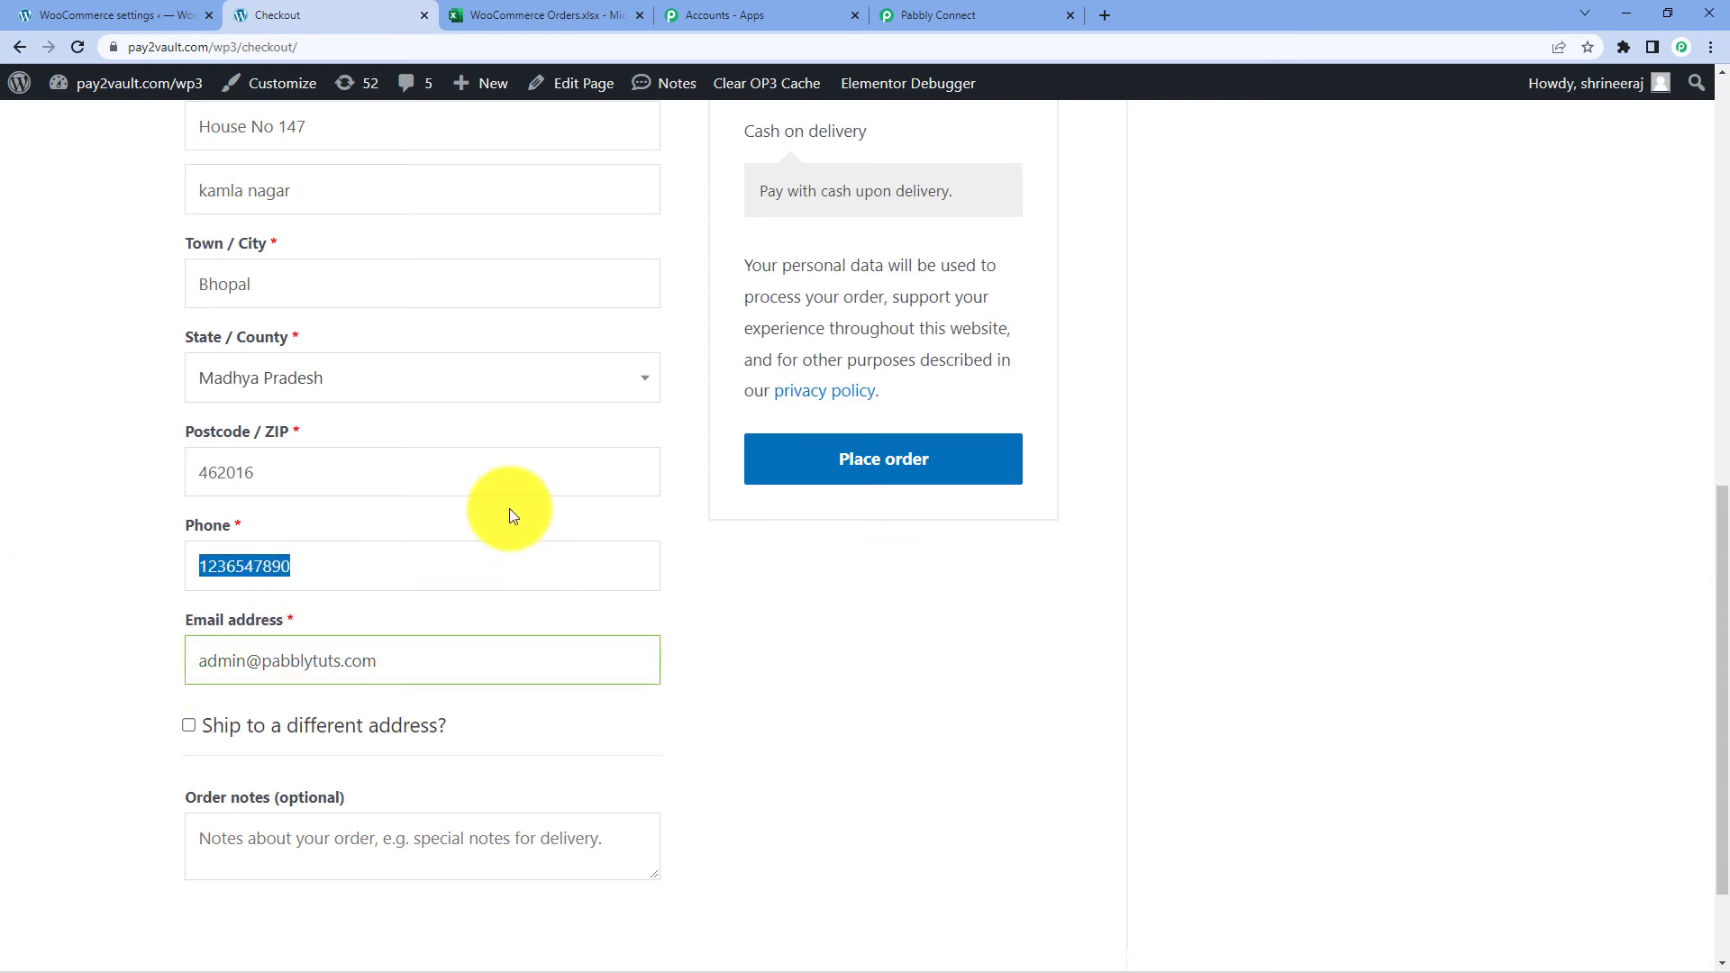
{"action": "type", "text": "123456"}
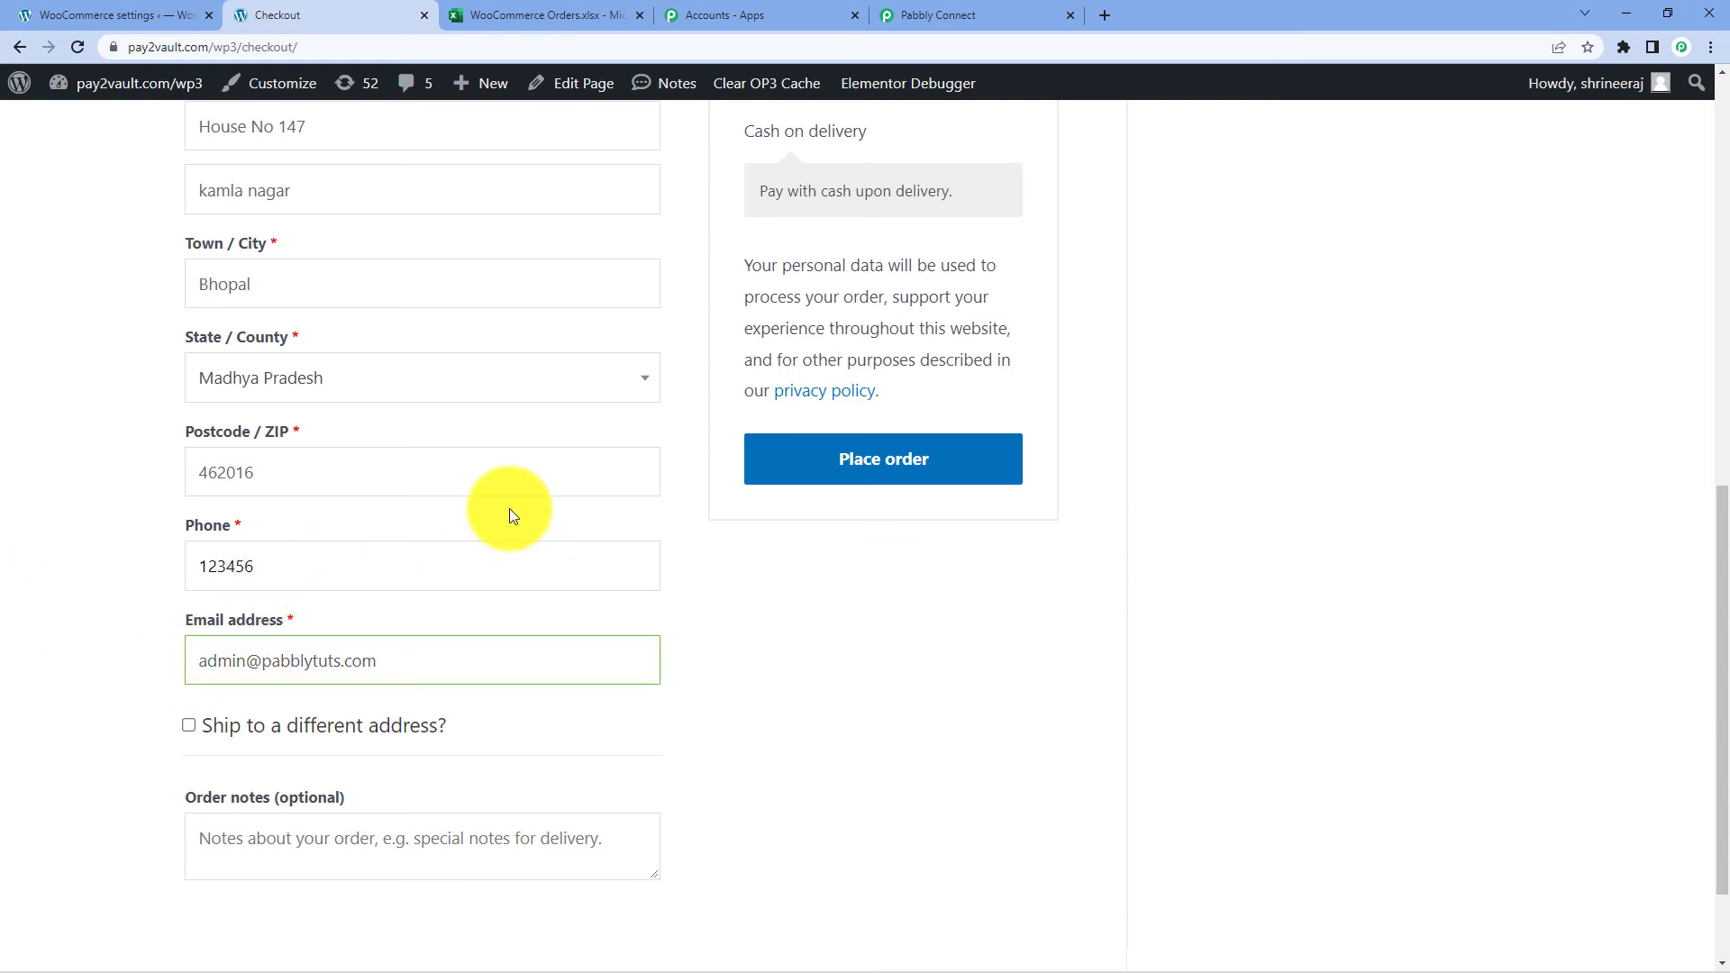
{"action": "type", "text": "789"}
{"action": "type", "text": "5"}
Place the cash-on-delivery test order for the Iron Press
{"action": "scroll", "coordinate": [460, 517], "scroll_direction": "down", "scroll_amount": 1}
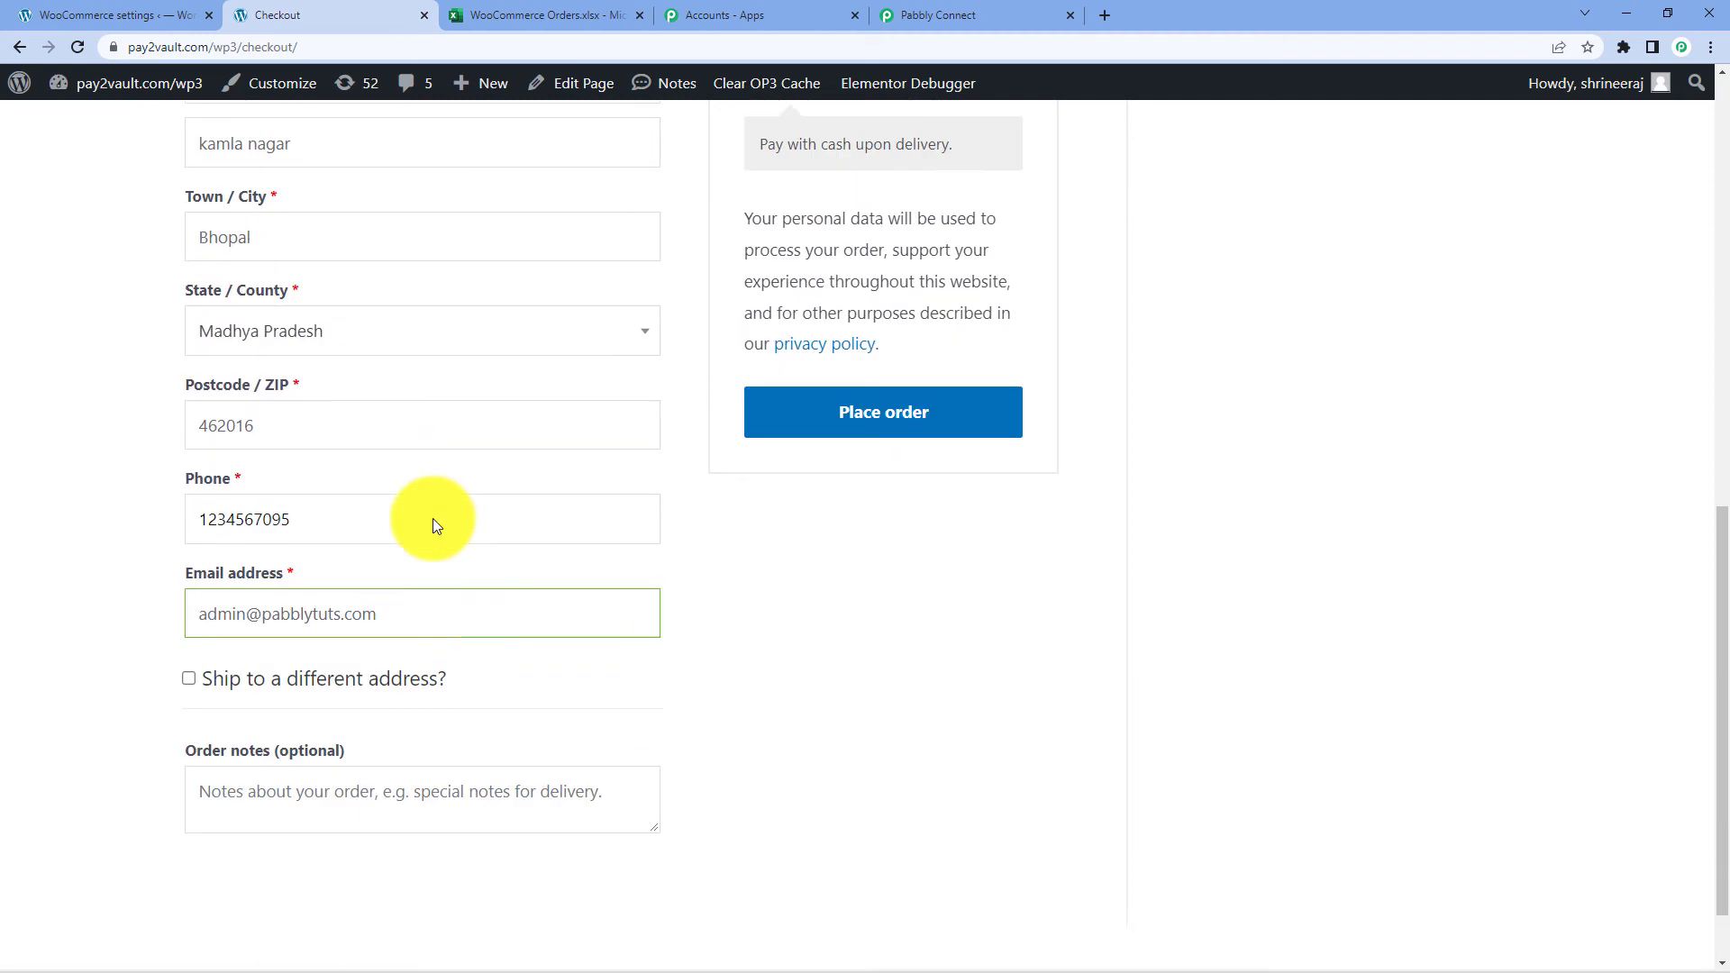
{"action": "scroll", "coordinate": [433, 521], "scroll_direction": "down", "scroll_amount": 1}
{"action": "scroll", "coordinate": [958, 490], "scroll_direction": "up", "scroll_amount": 3}
{"action": "left_click", "coordinate": [955, 598]}
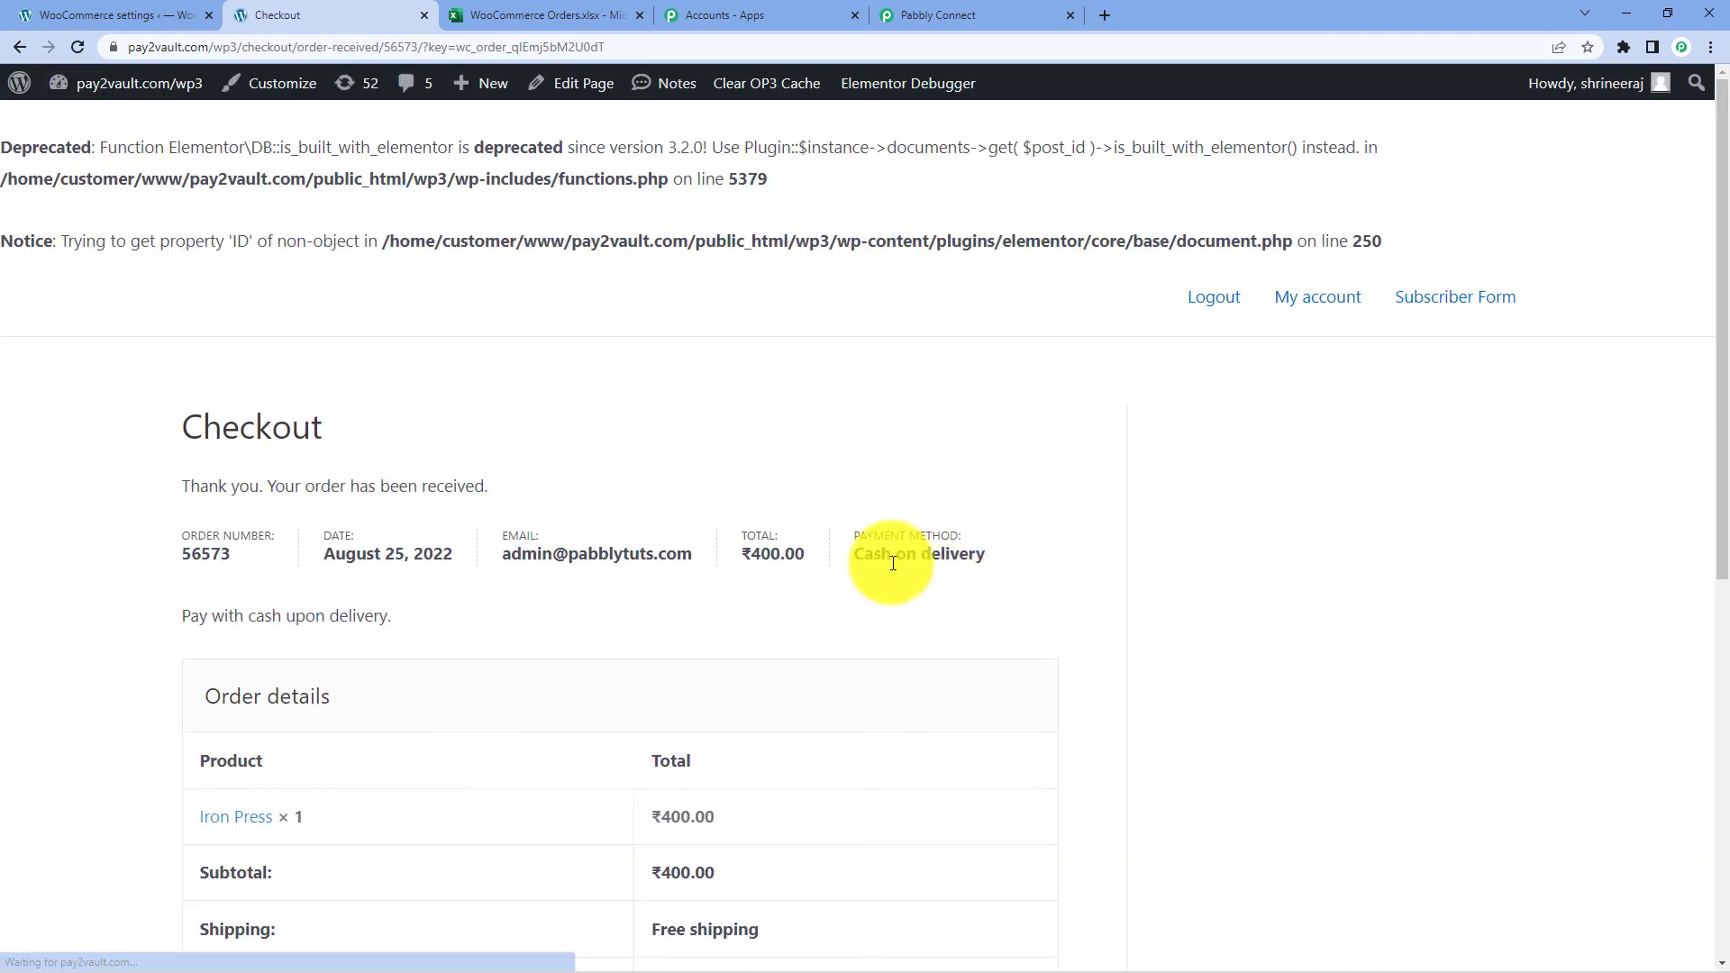
Review the order confirmation's order number, product, total and billing address
{"action": "scroll", "coordinate": [975, 488], "scroll_direction": "down", "scroll_amount": 3}
{"action": "scroll", "coordinate": [976, 489], "scroll_direction": "down", "scroll_amount": 4}
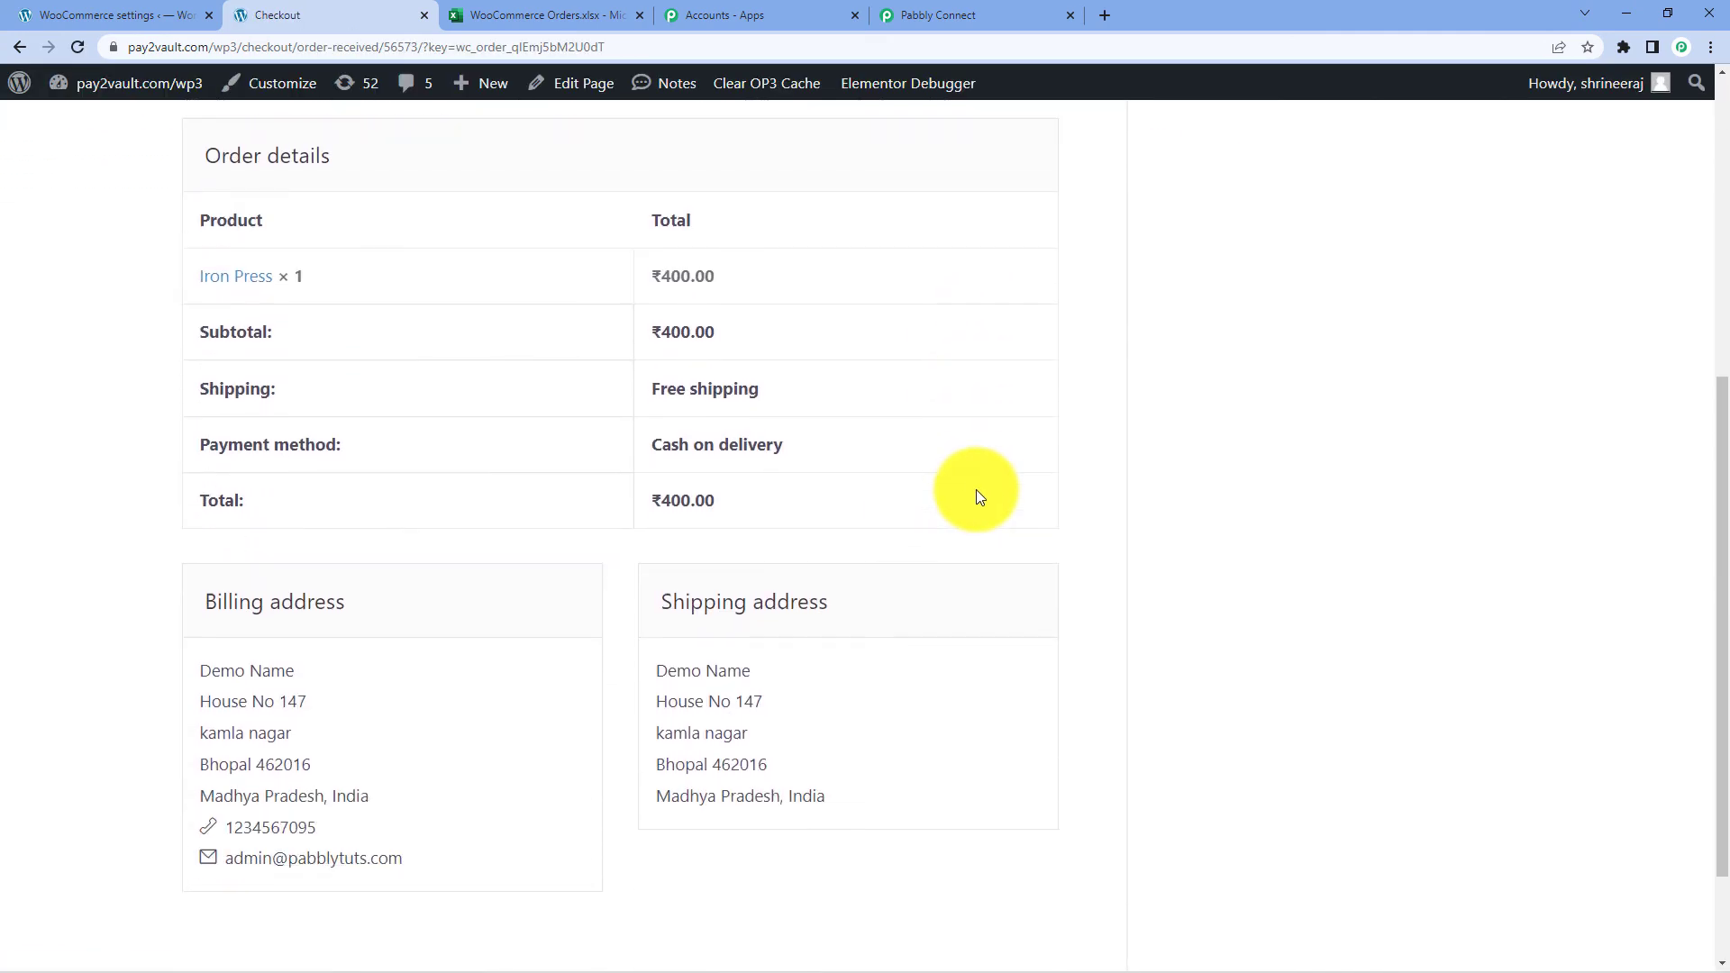
{"action": "scroll", "coordinate": [917, 482], "scroll_direction": "up", "scroll_amount": 4}
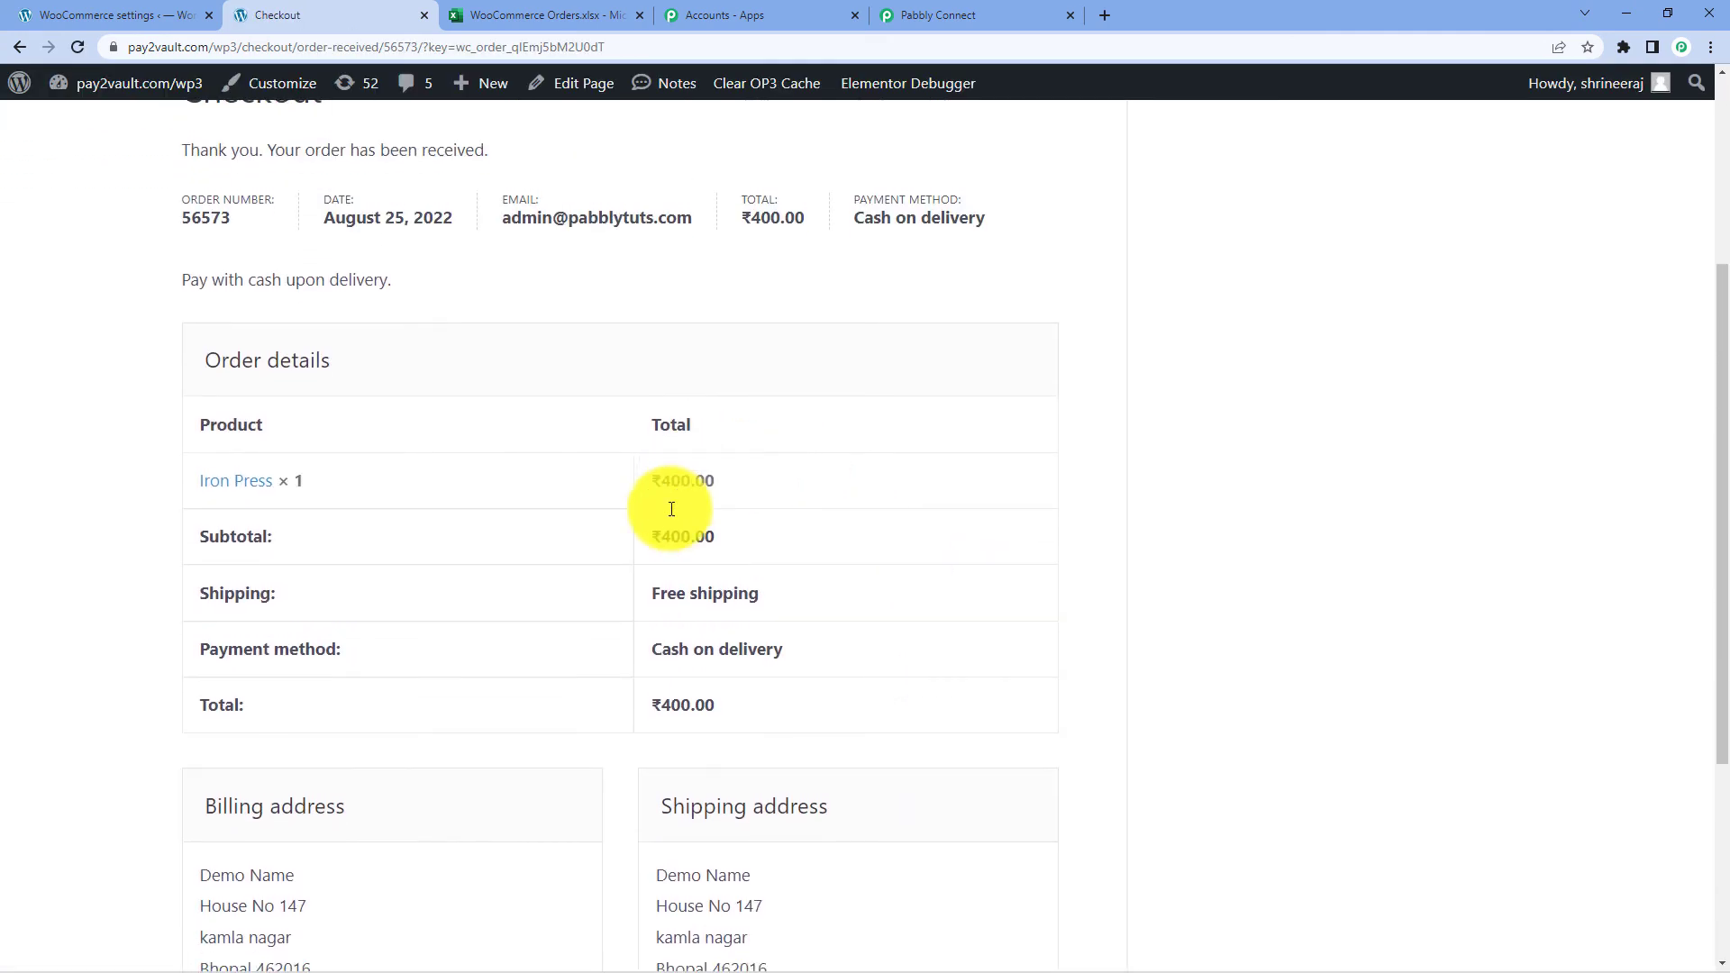
{"action": "scroll", "coordinate": [667, 501], "scroll_direction": "down", "scroll_amount": 3}
{"action": "left_click_drag", "start_coordinate": [301, 618], "coordinate": [137, 622]}
{"action": "left_click", "coordinate": [348, 605]}
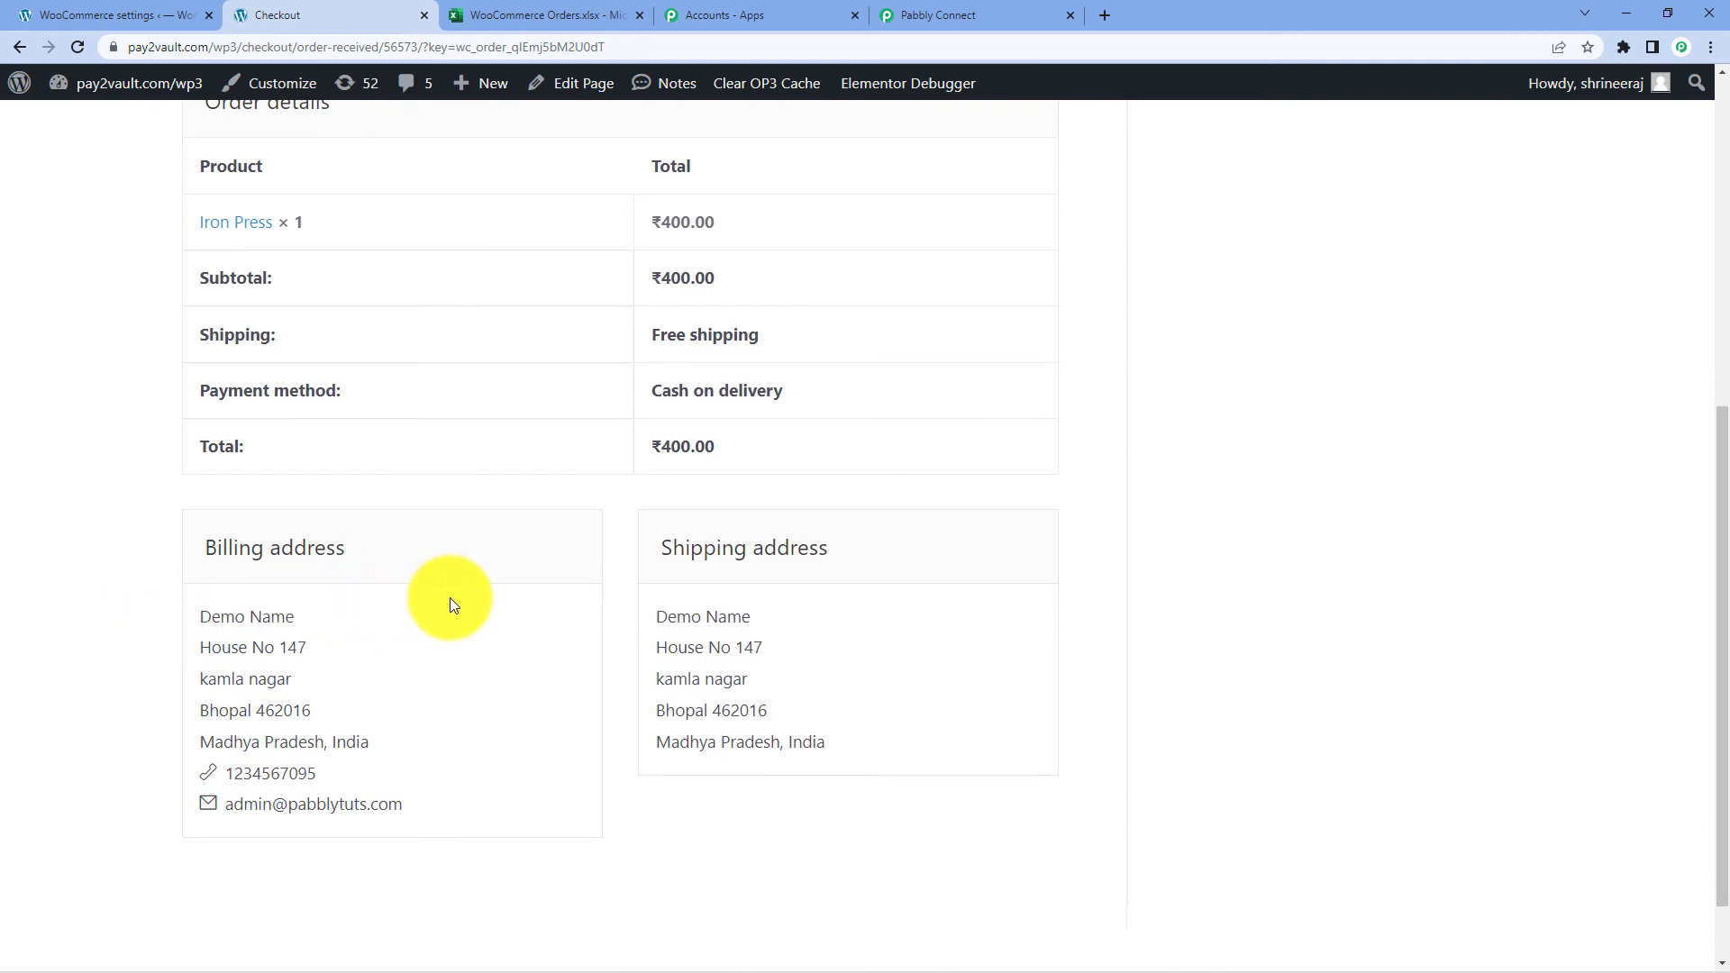
{"action": "scroll", "coordinate": [478, 600], "scroll_direction": "up", "scroll_amount": 3}
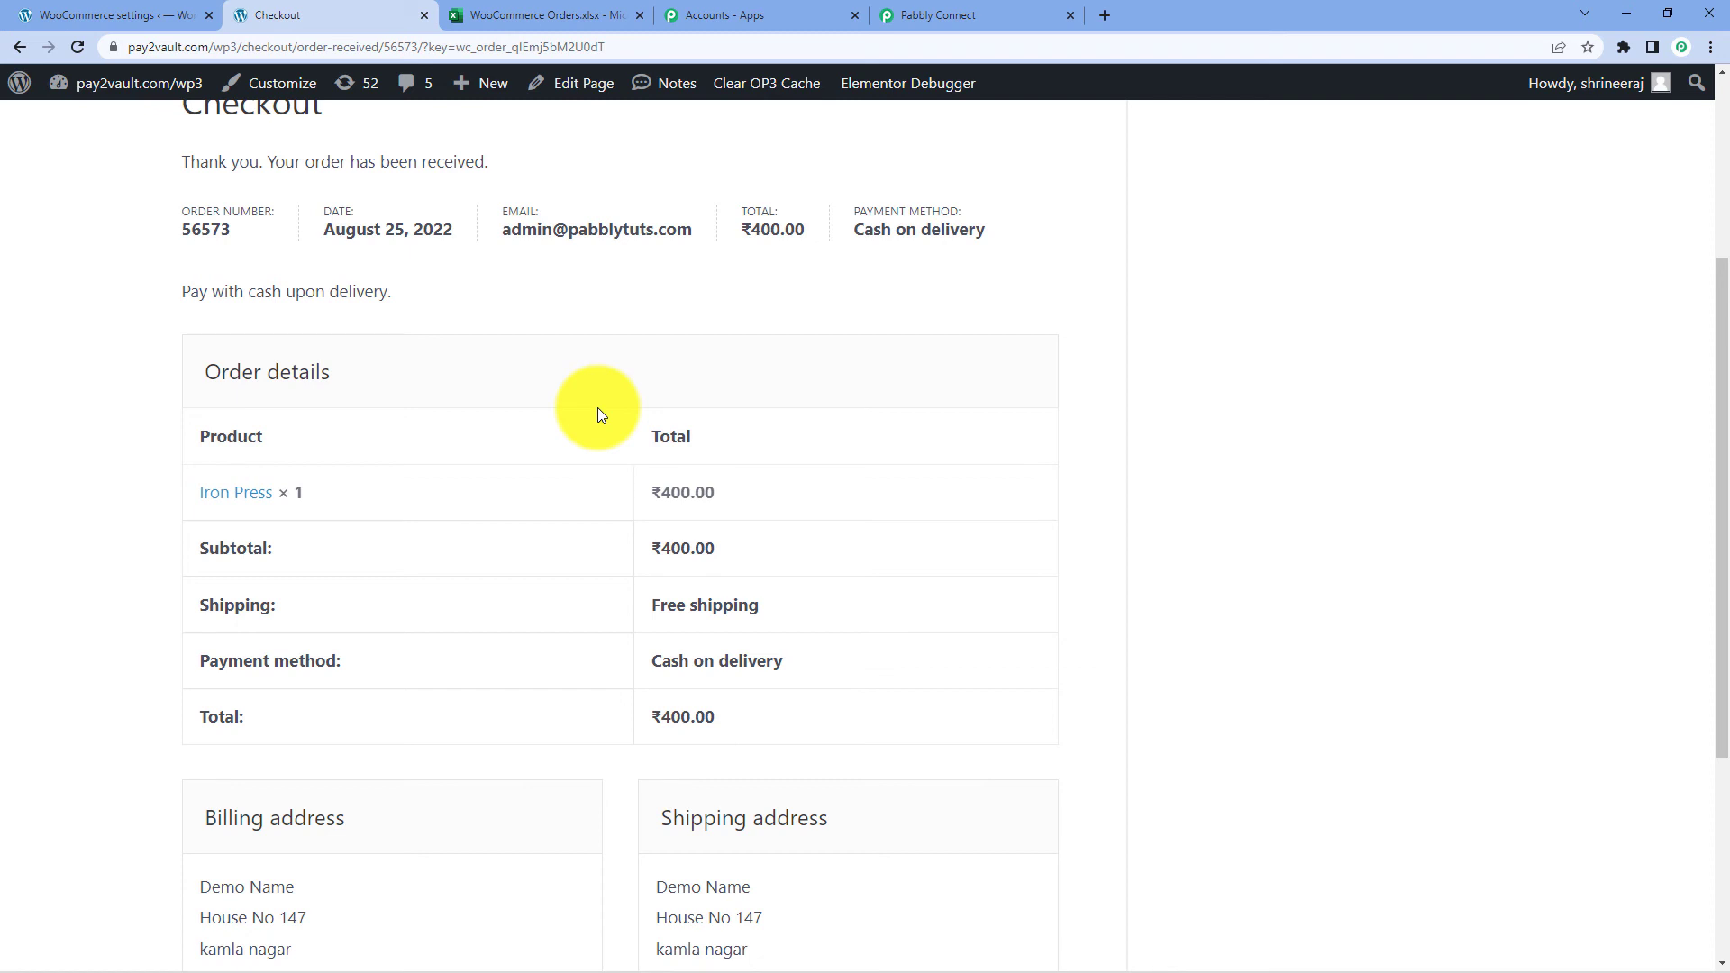
Switch to the WooCommerce Orders workbook in Excel and reload it to fetch the new order
{"action": "left_click", "coordinate": [521, 13]}
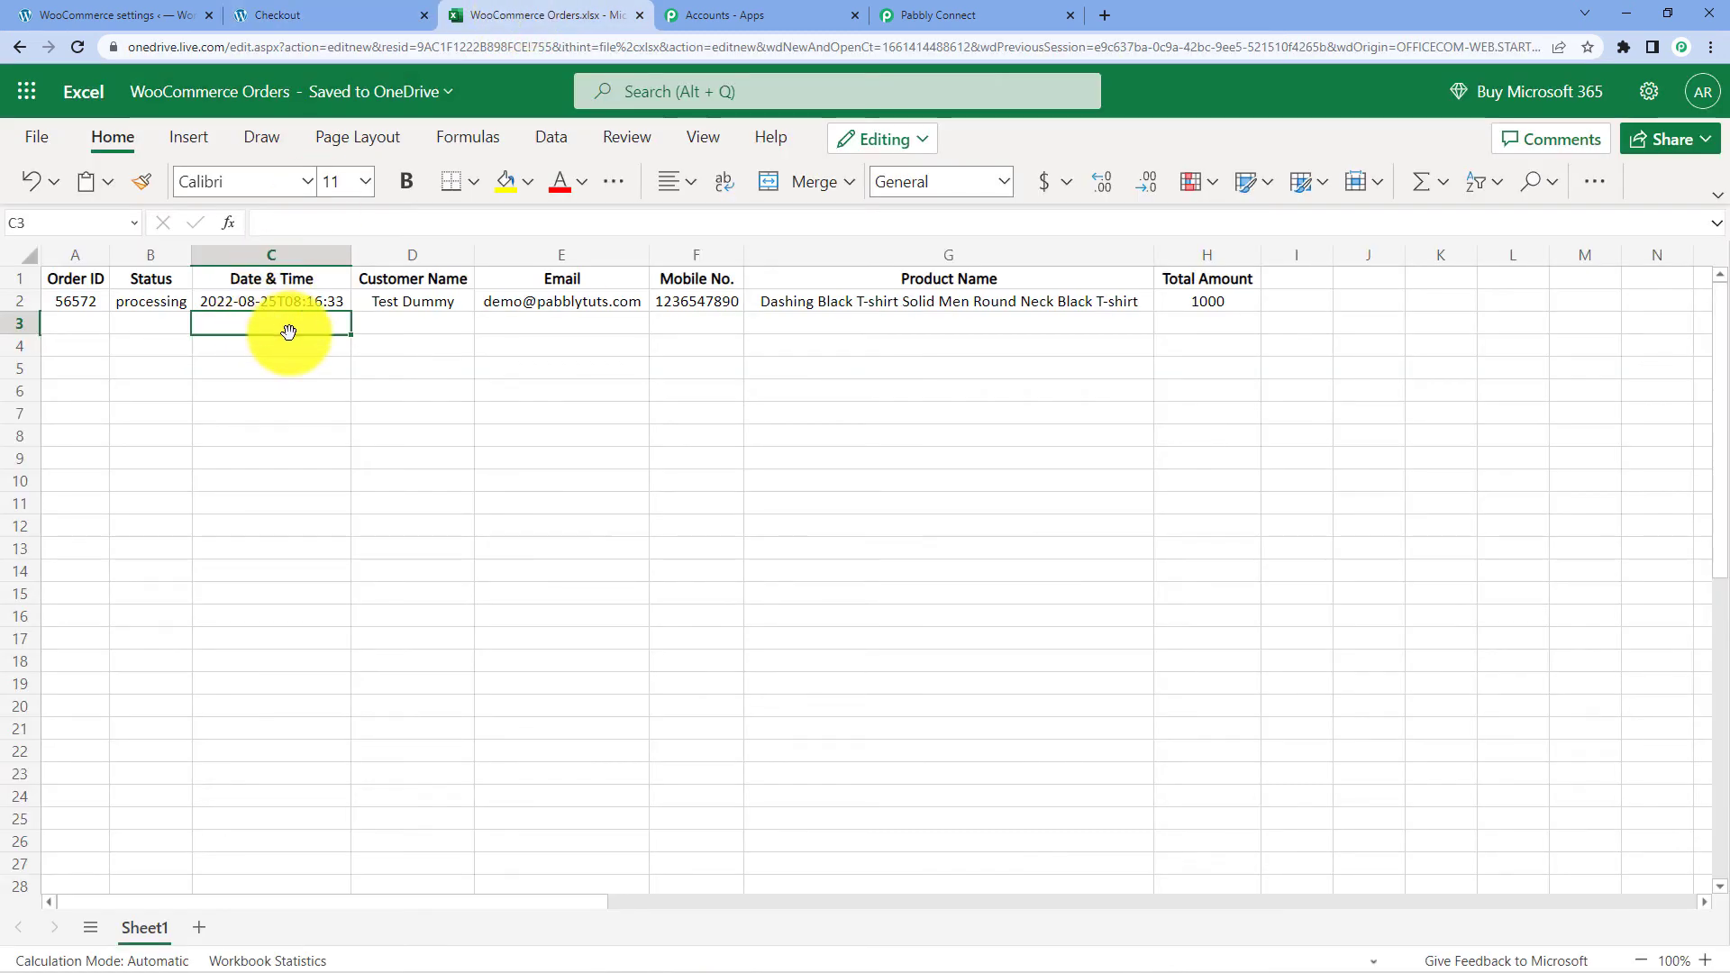
{"action": "left_click", "coordinate": [97, 325]}
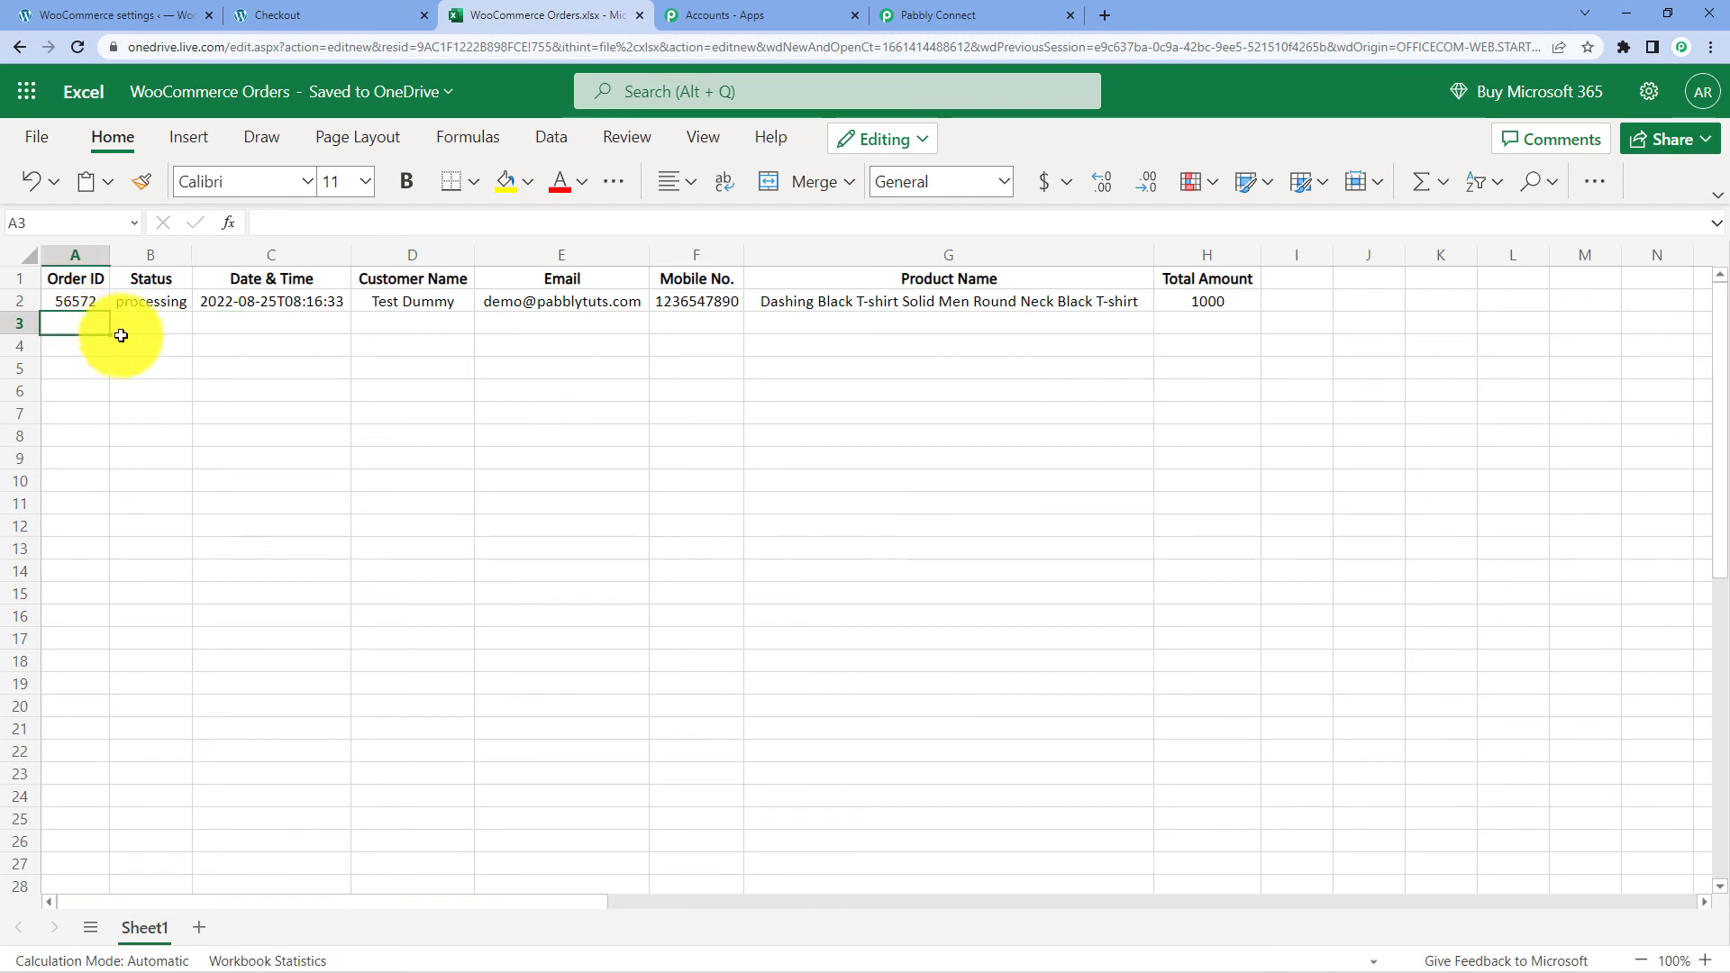
{"action": "left_click", "coordinate": [79, 48]}
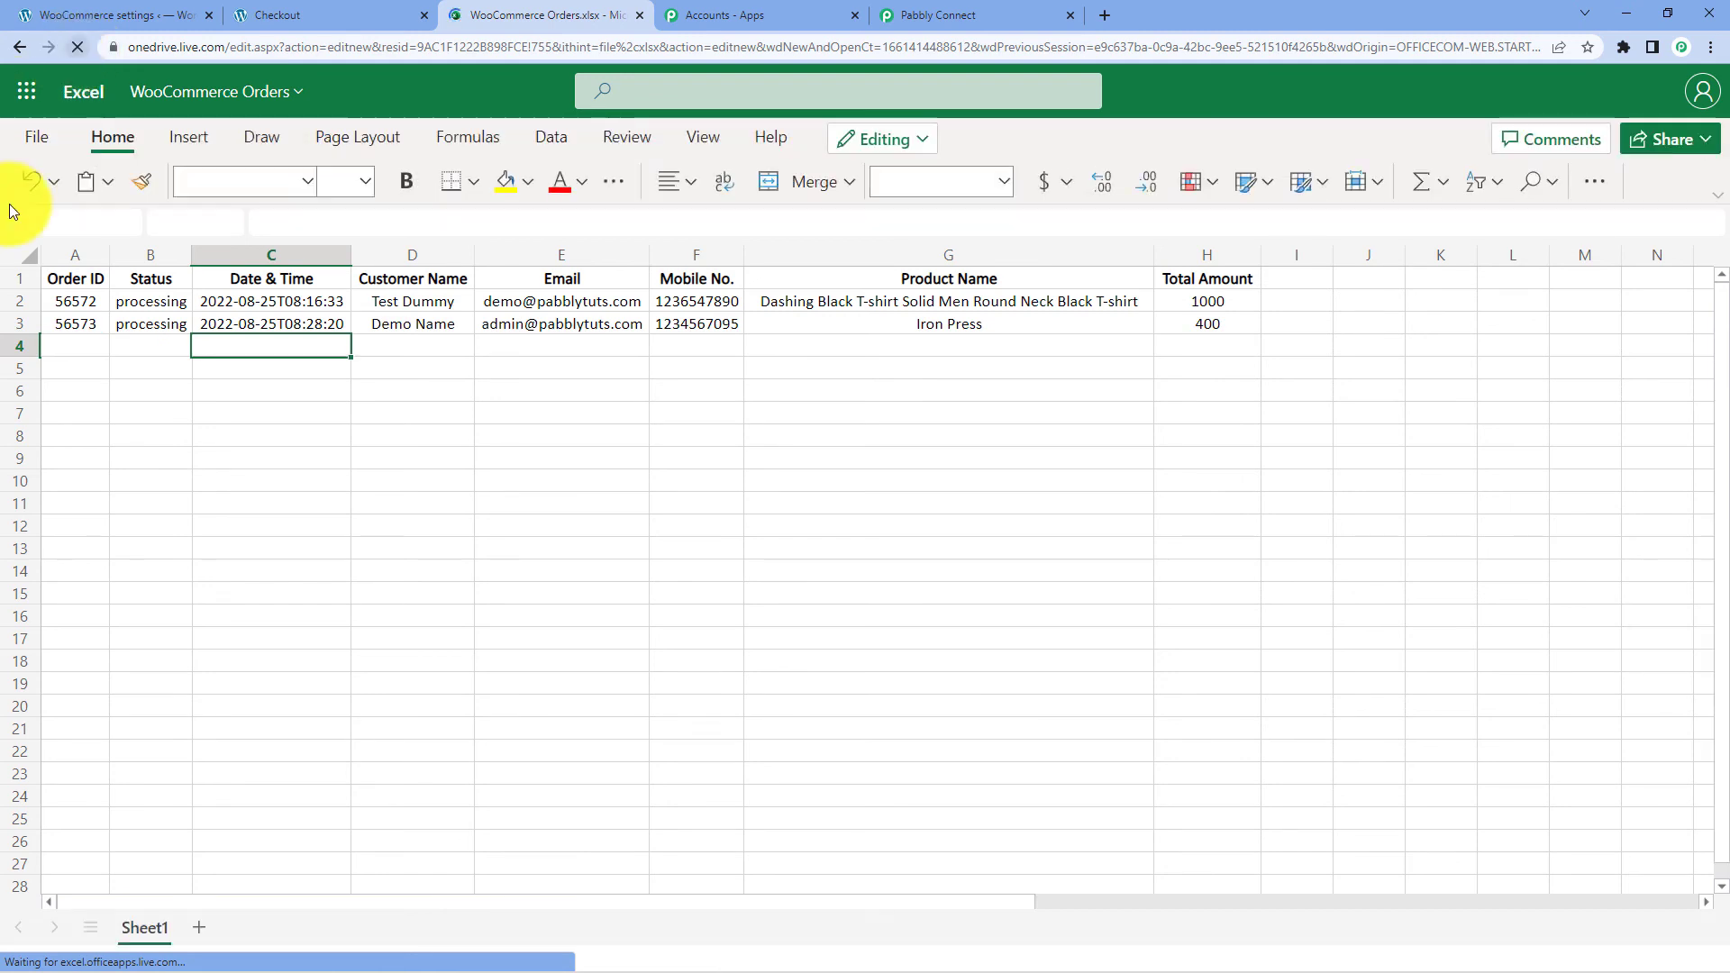
Check the new order's ID, status, date and time, and customer name in row 3 of the worksheet
{"action": "left_click", "coordinate": [145, 346]}
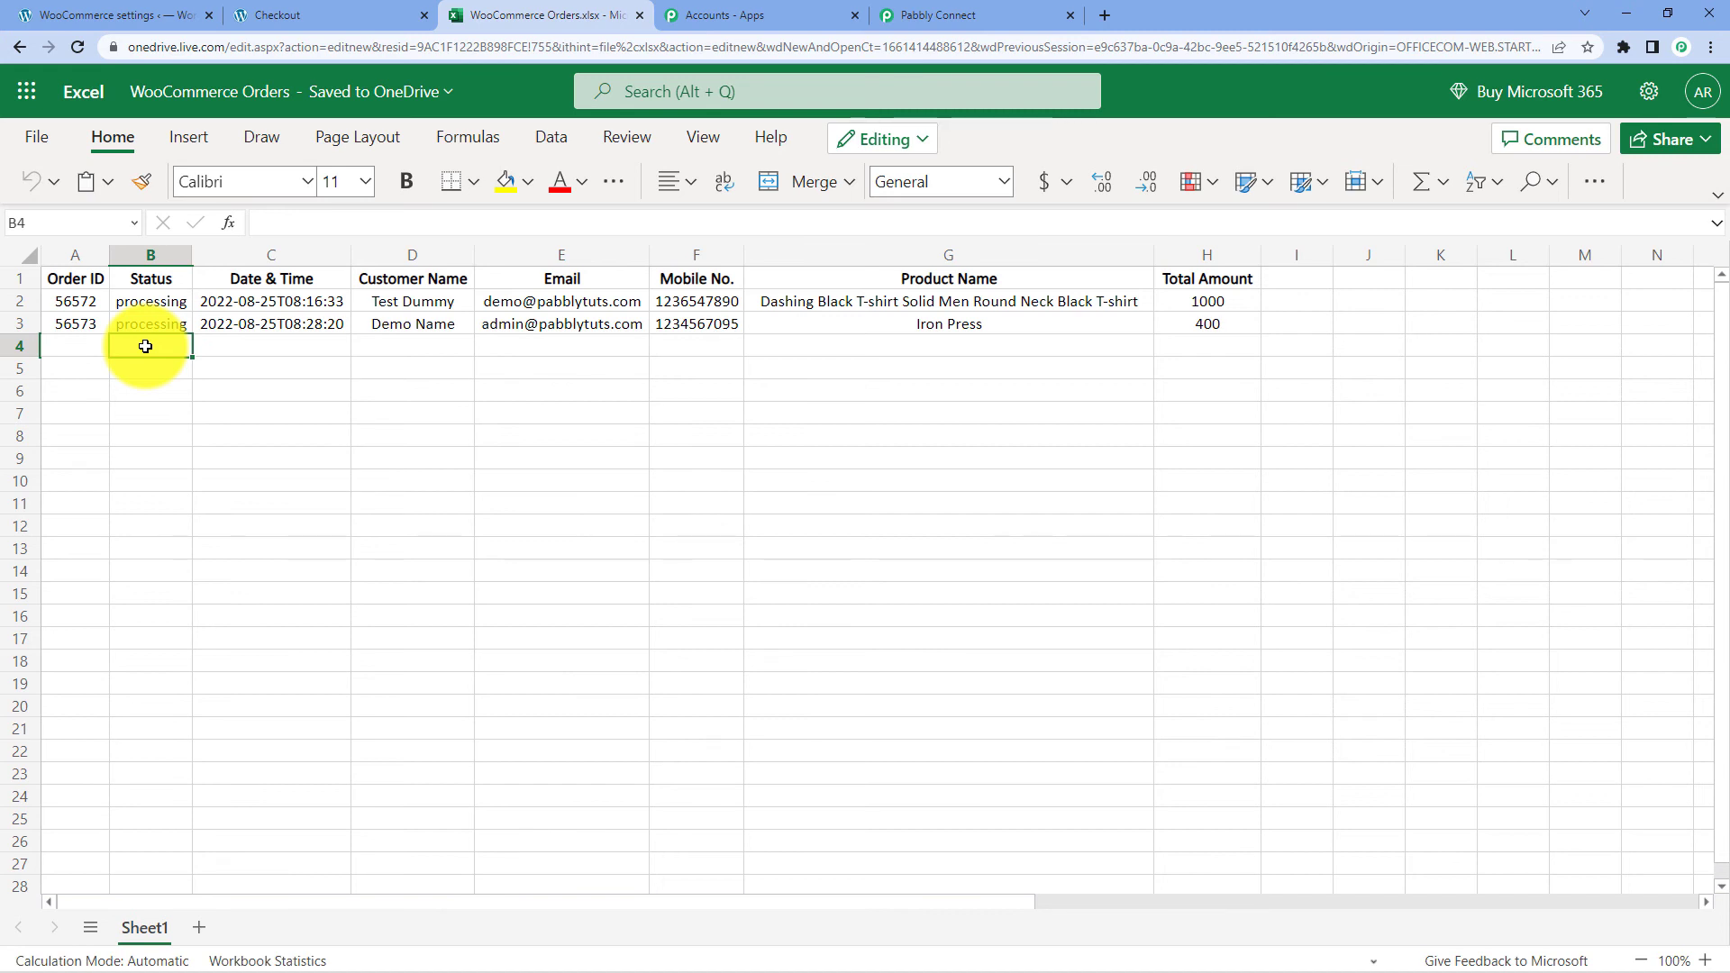
{"action": "left_click", "coordinate": [58, 324]}
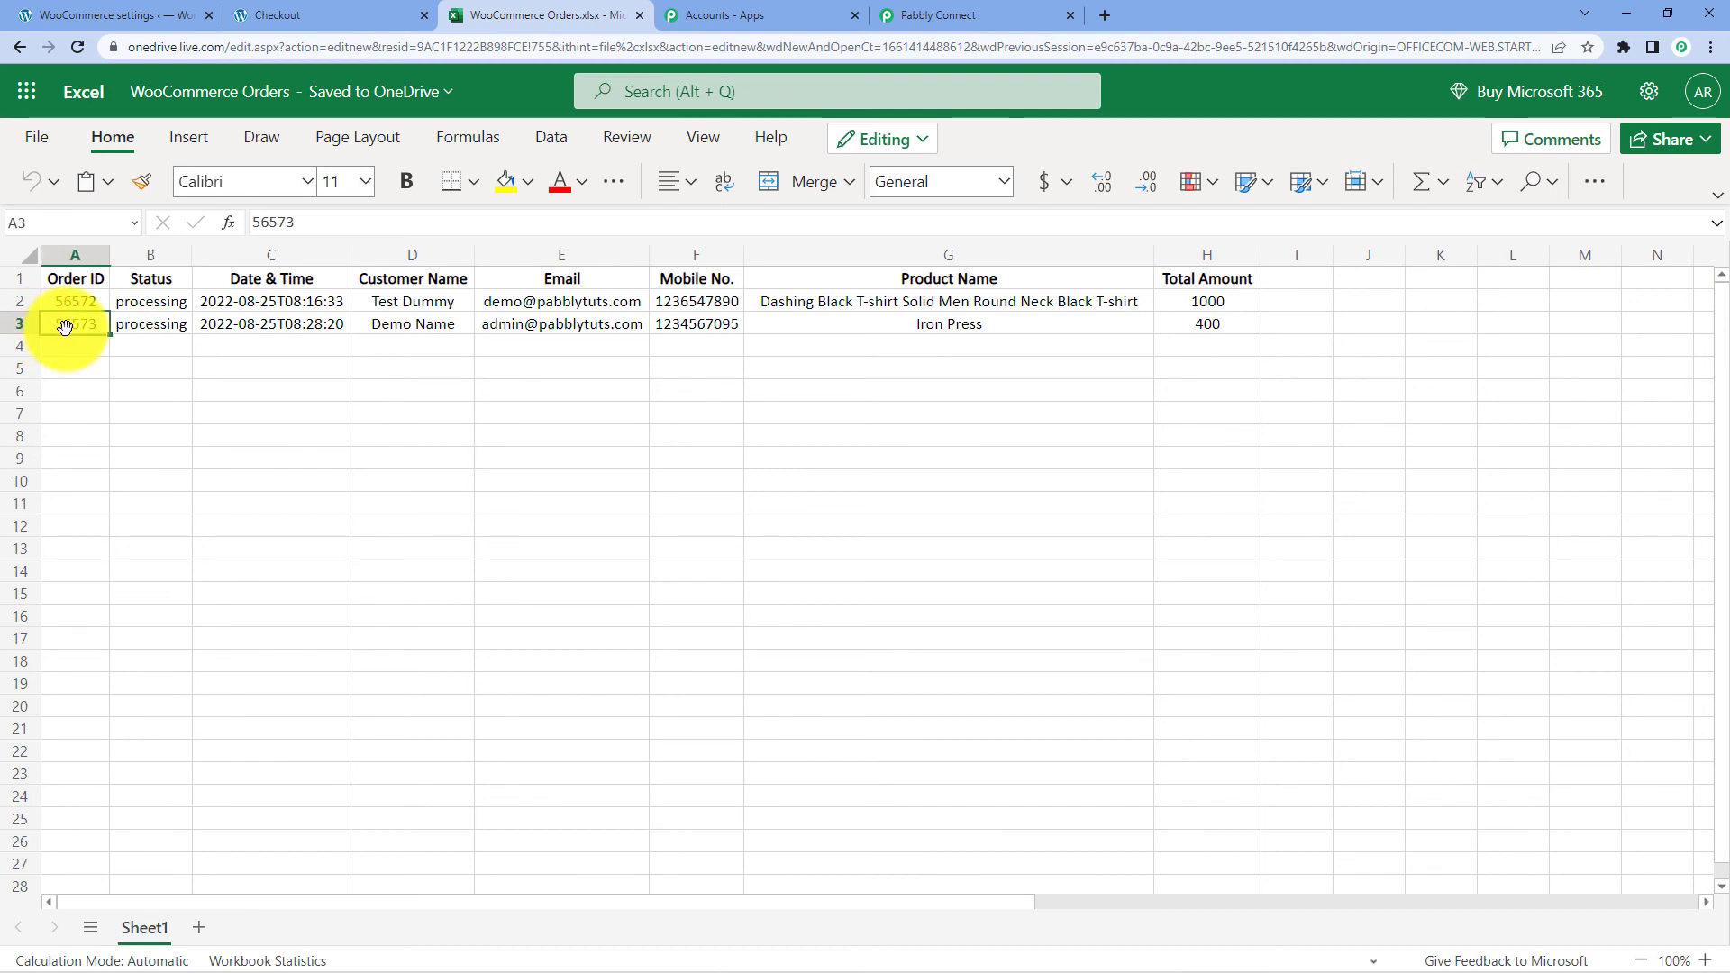
{"action": "left_click", "coordinate": [148, 325]}
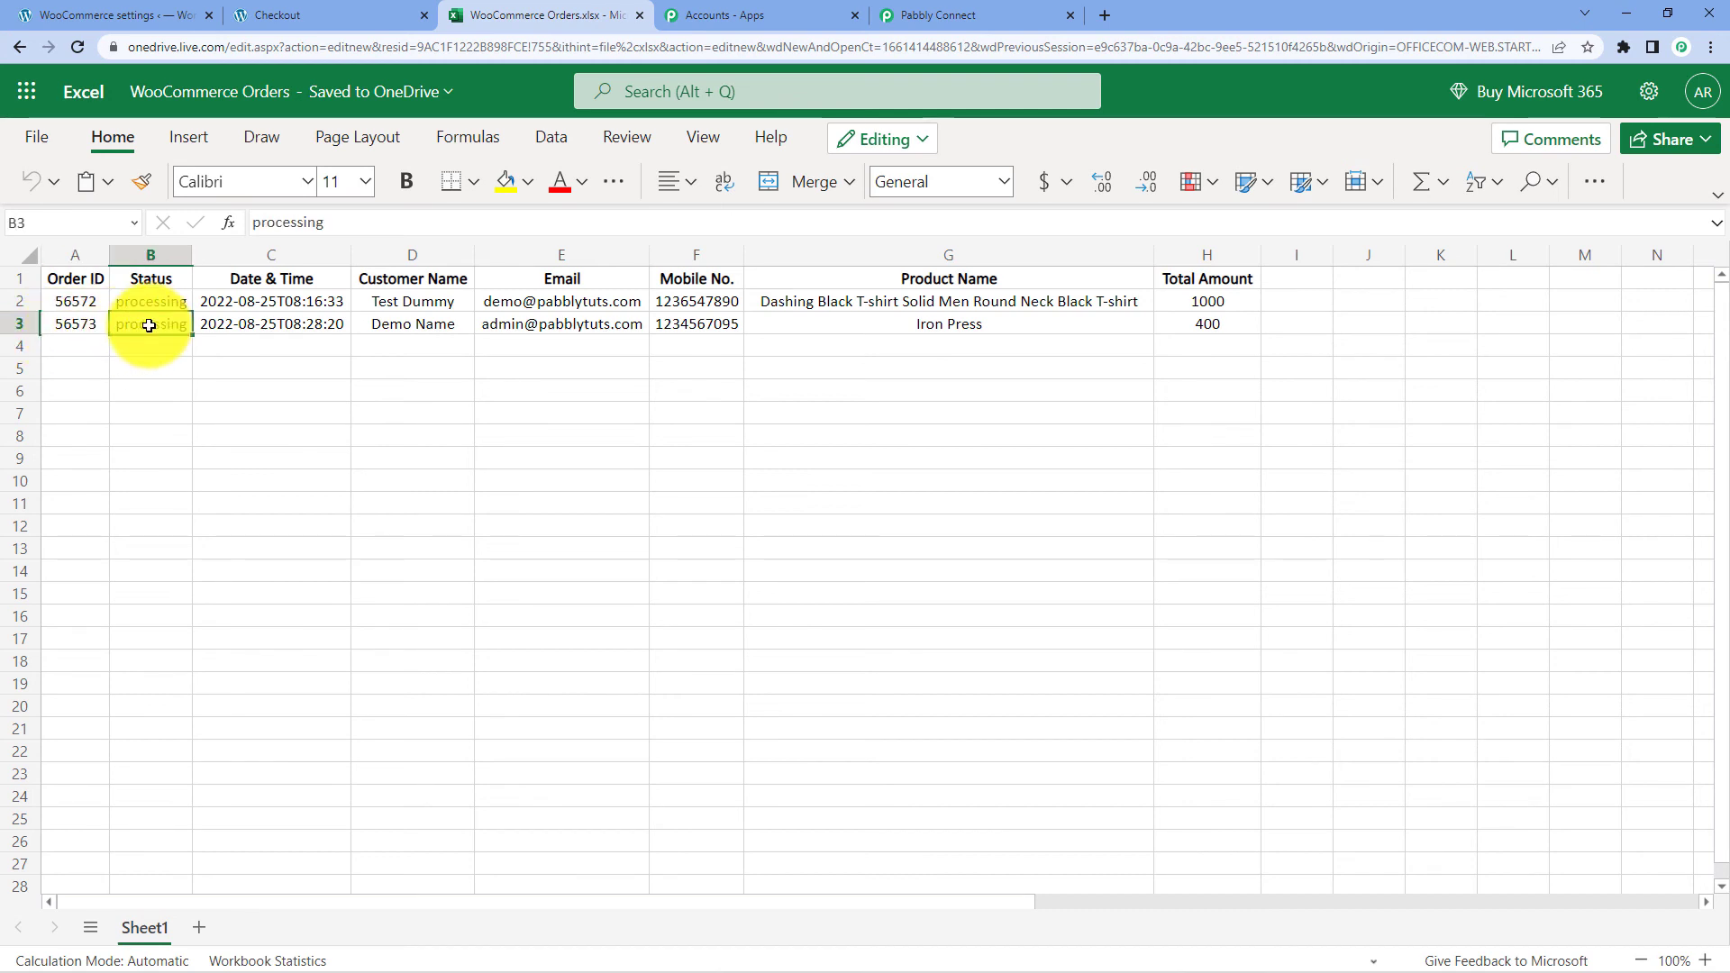
{"action": "left_click", "coordinate": [253, 335]}
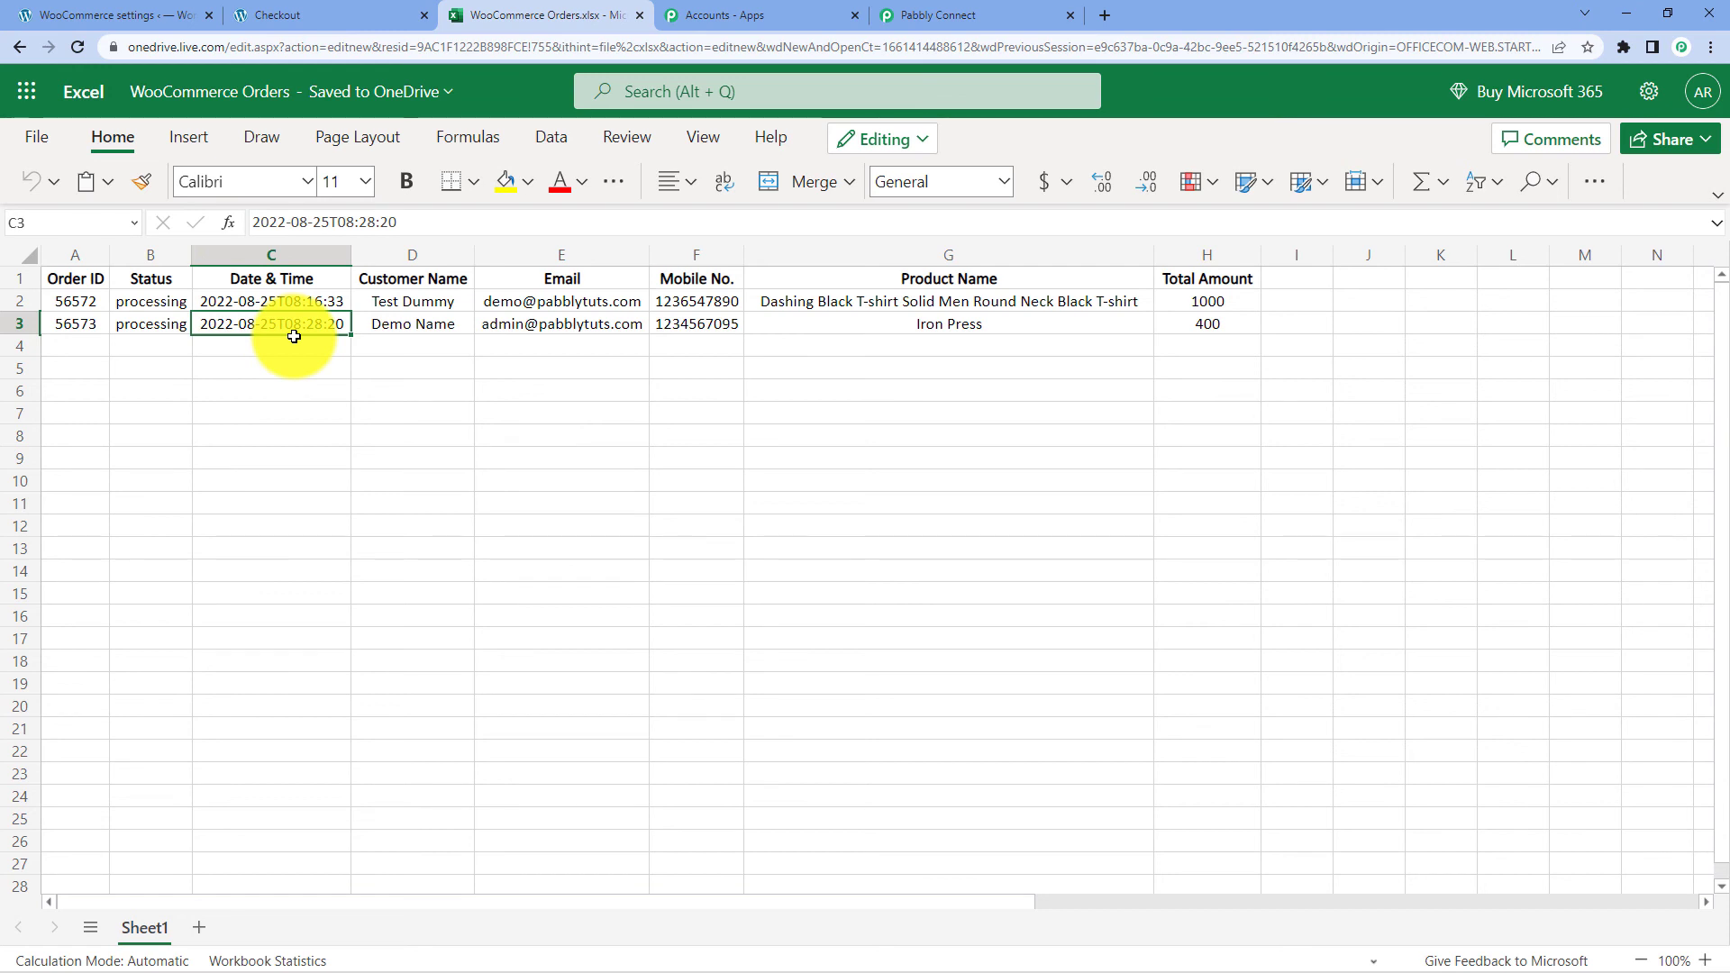
{"action": "left_click", "coordinate": [440, 326]}
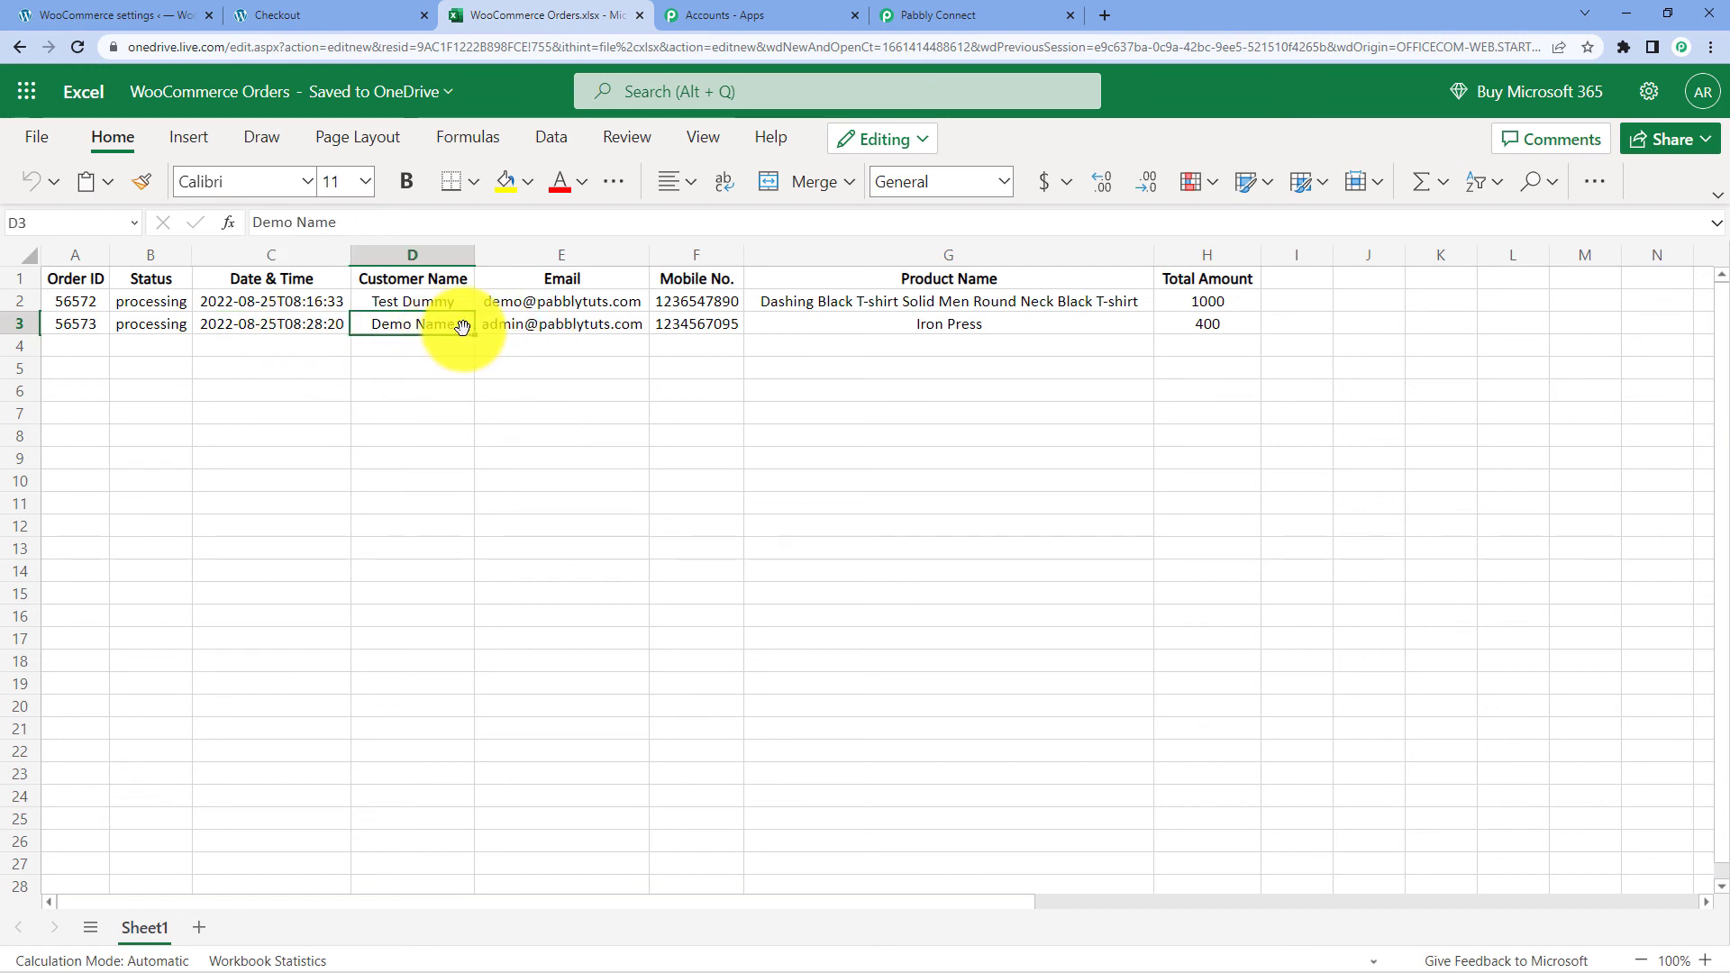
Compare the customer name with the billing address on the order confirmation page and return to the workbook
{"action": "left_click", "coordinate": [371, 13]}
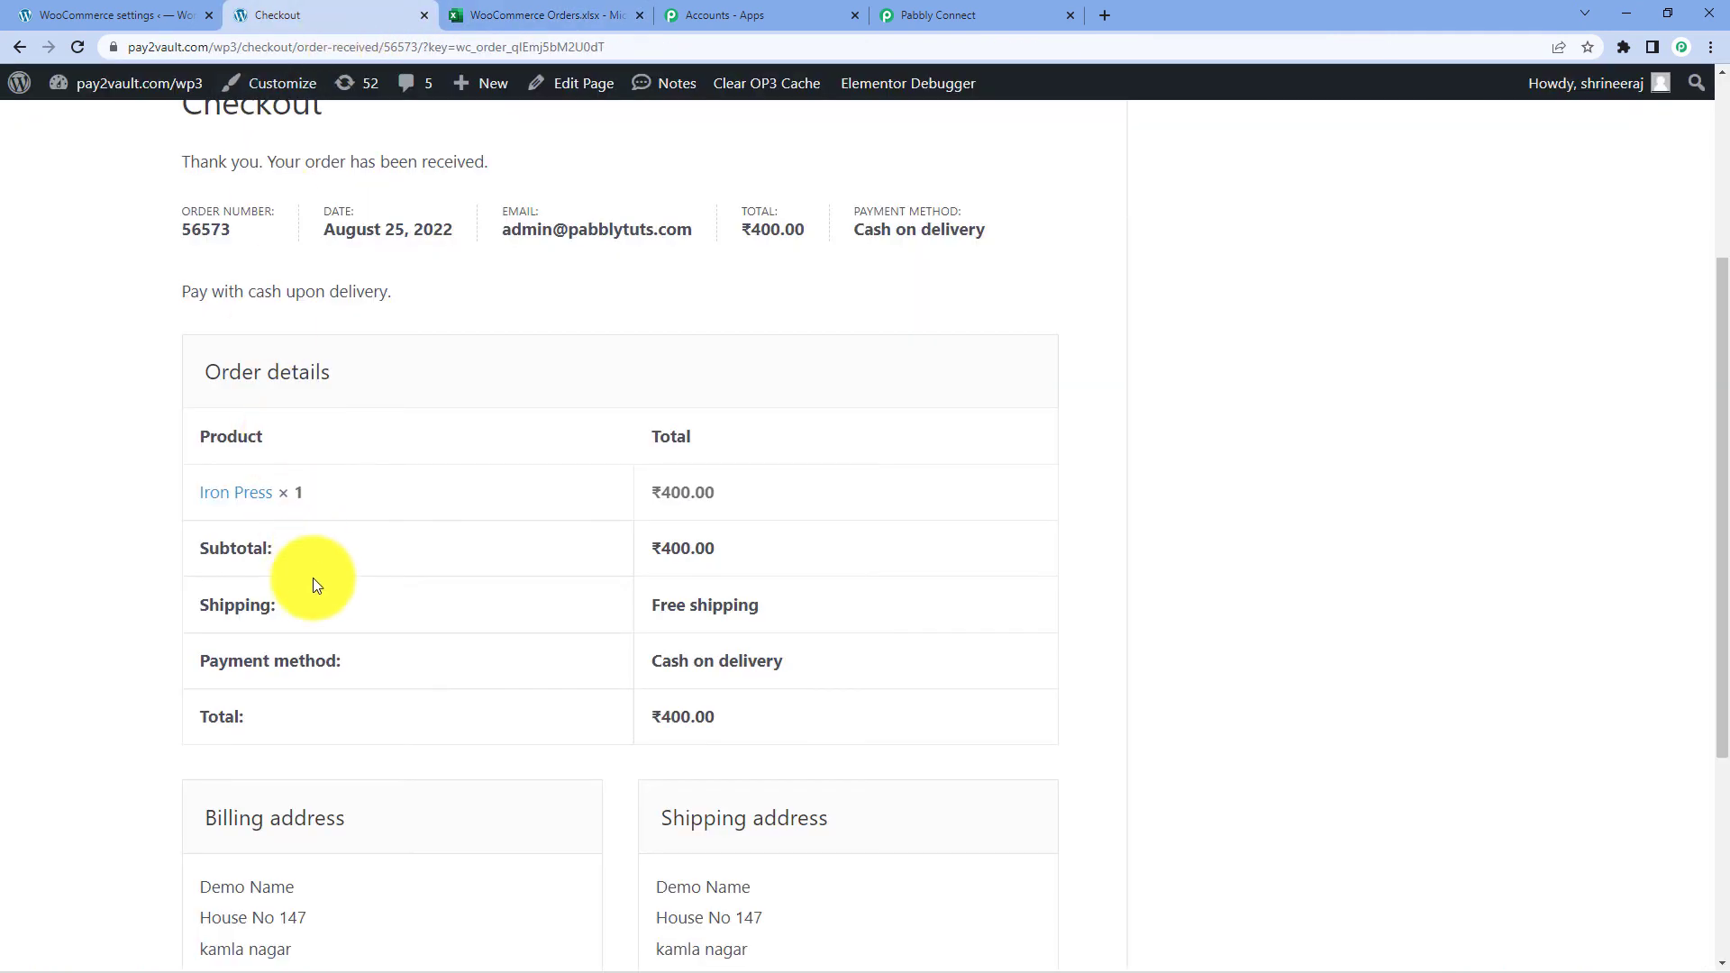
{"action": "scroll", "coordinate": [313, 577], "scroll_direction": "down", "scroll_amount": 4}
{"action": "left_click_drag", "start_coordinate": [294, 616], "coordinate": [194, 618]}
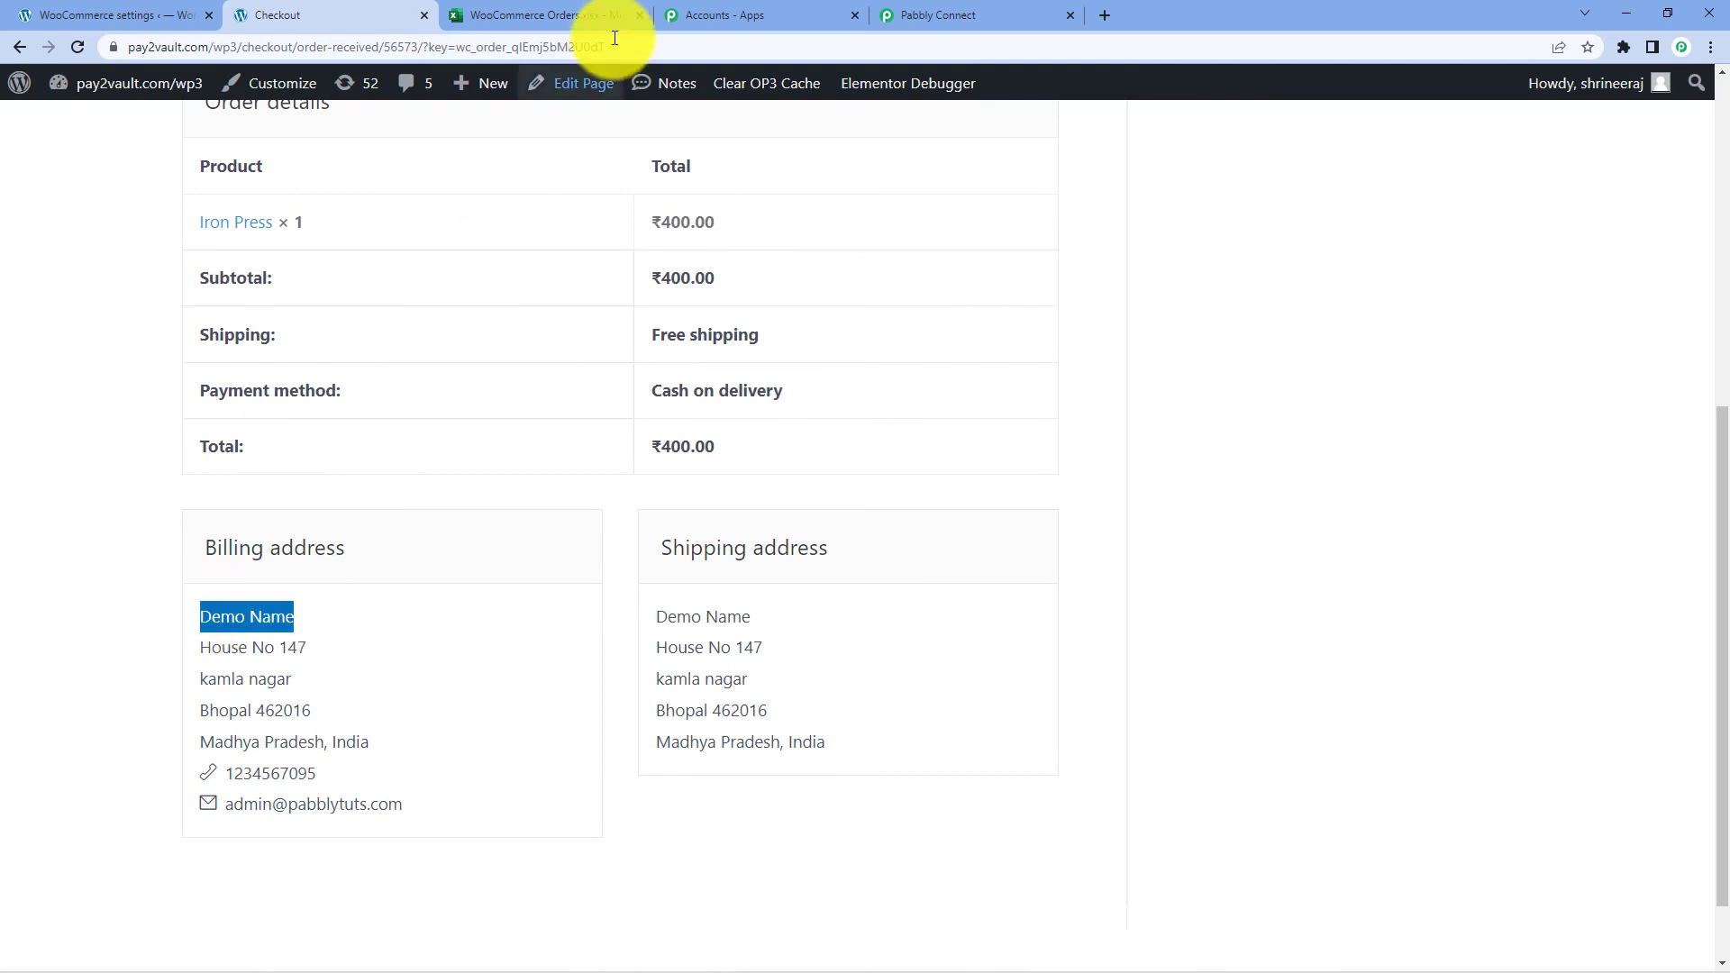
{"action": "left_click", "coordinate": [637, 10]}
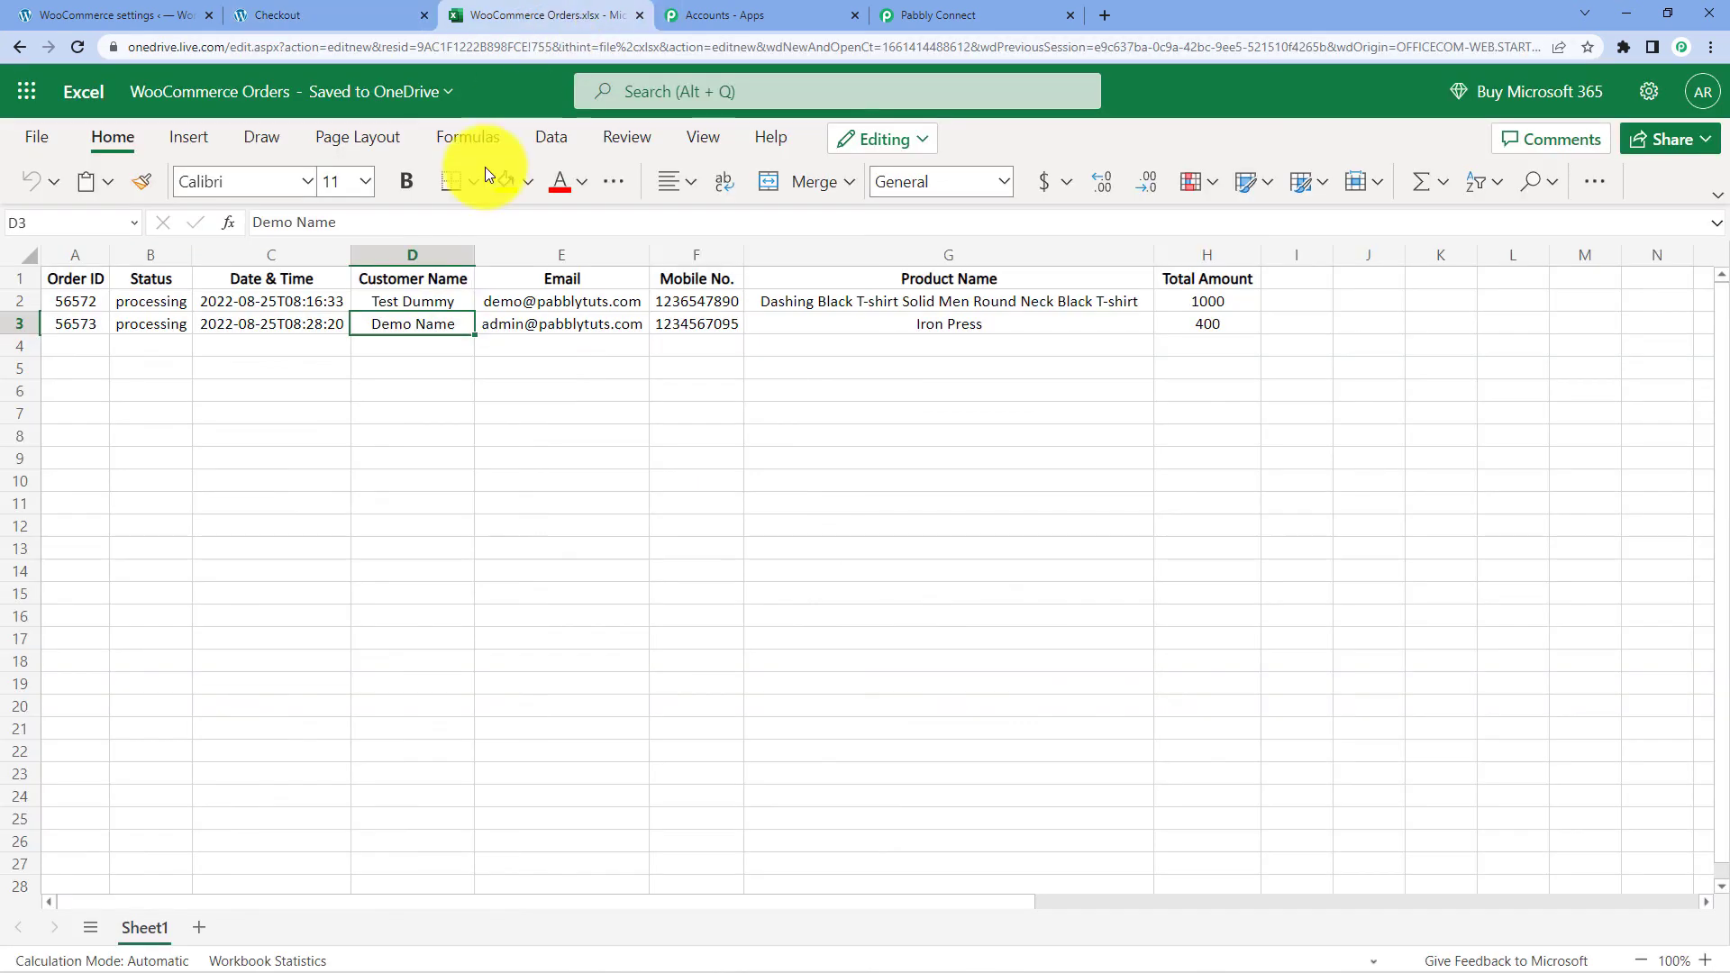
Check the email, mobile number, product name and total amount in row 3, comparing them with the order confirmation
{"action": "left_click", "coordinate": [552, 325]}
{"action": "left_click", "coordinate": [685, 324]}
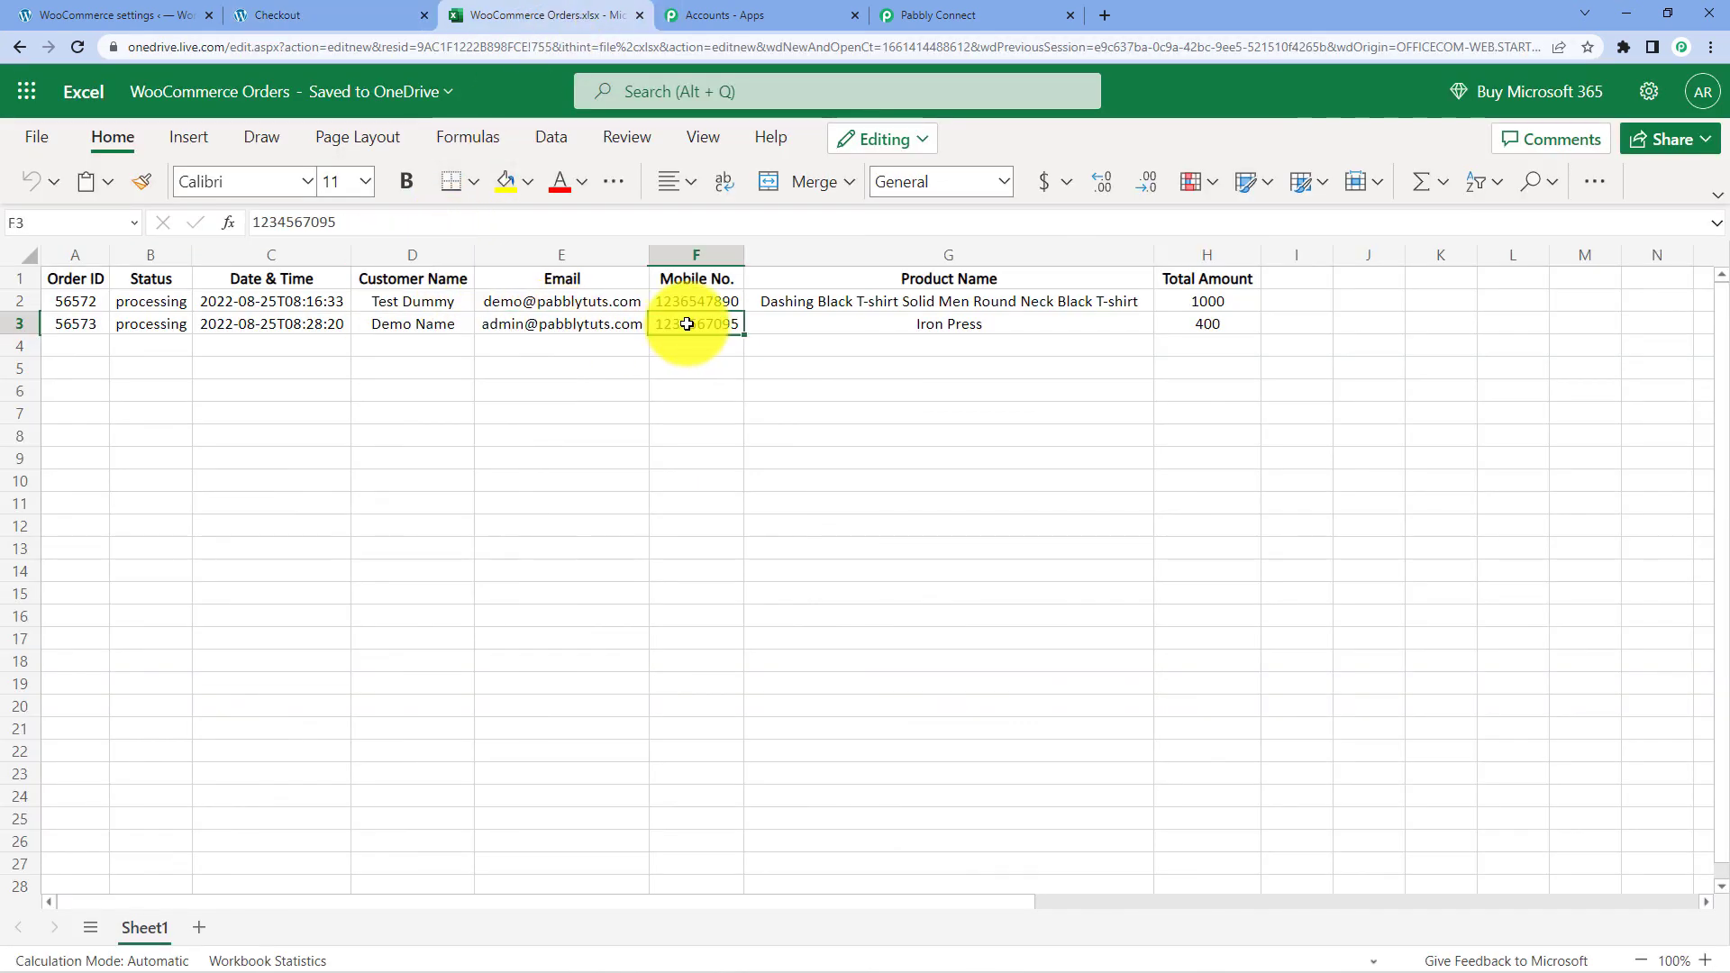
{"action": "left_click", "coordinate": [822, 326]}
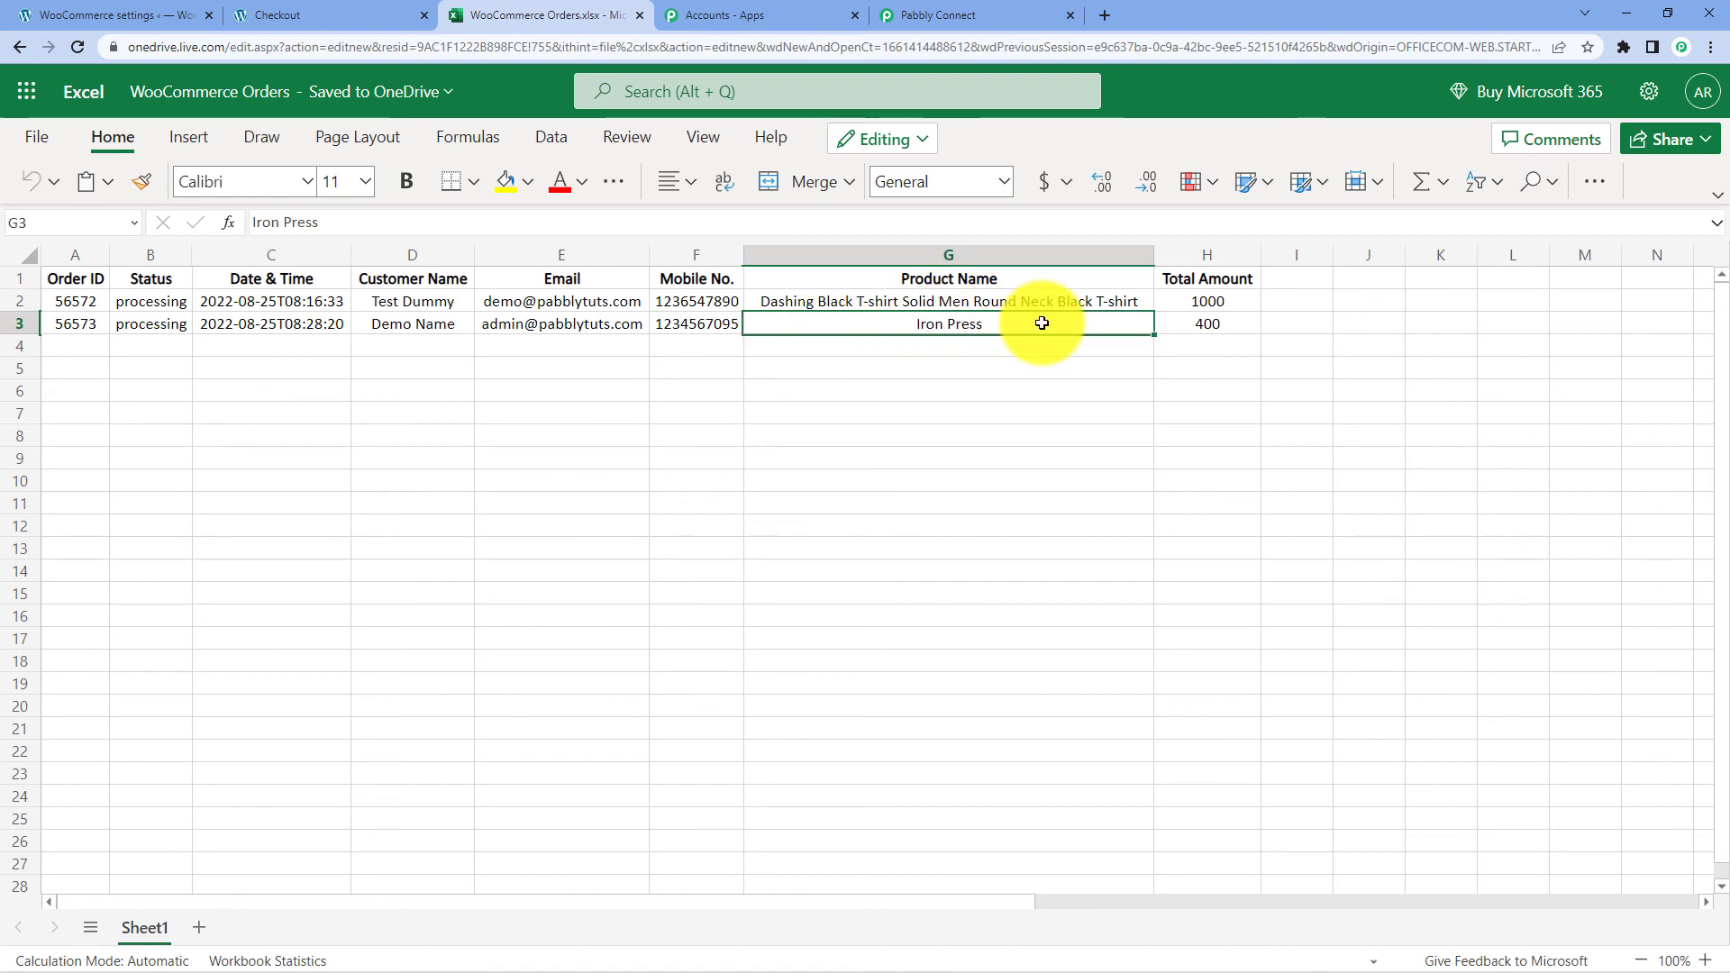
{"action": "left_click", "coordinate": [360, 14]}
{"action": "scroll", "coordinate": [308, 613], "scroll_direction": "up", "scroll_amount": 2}
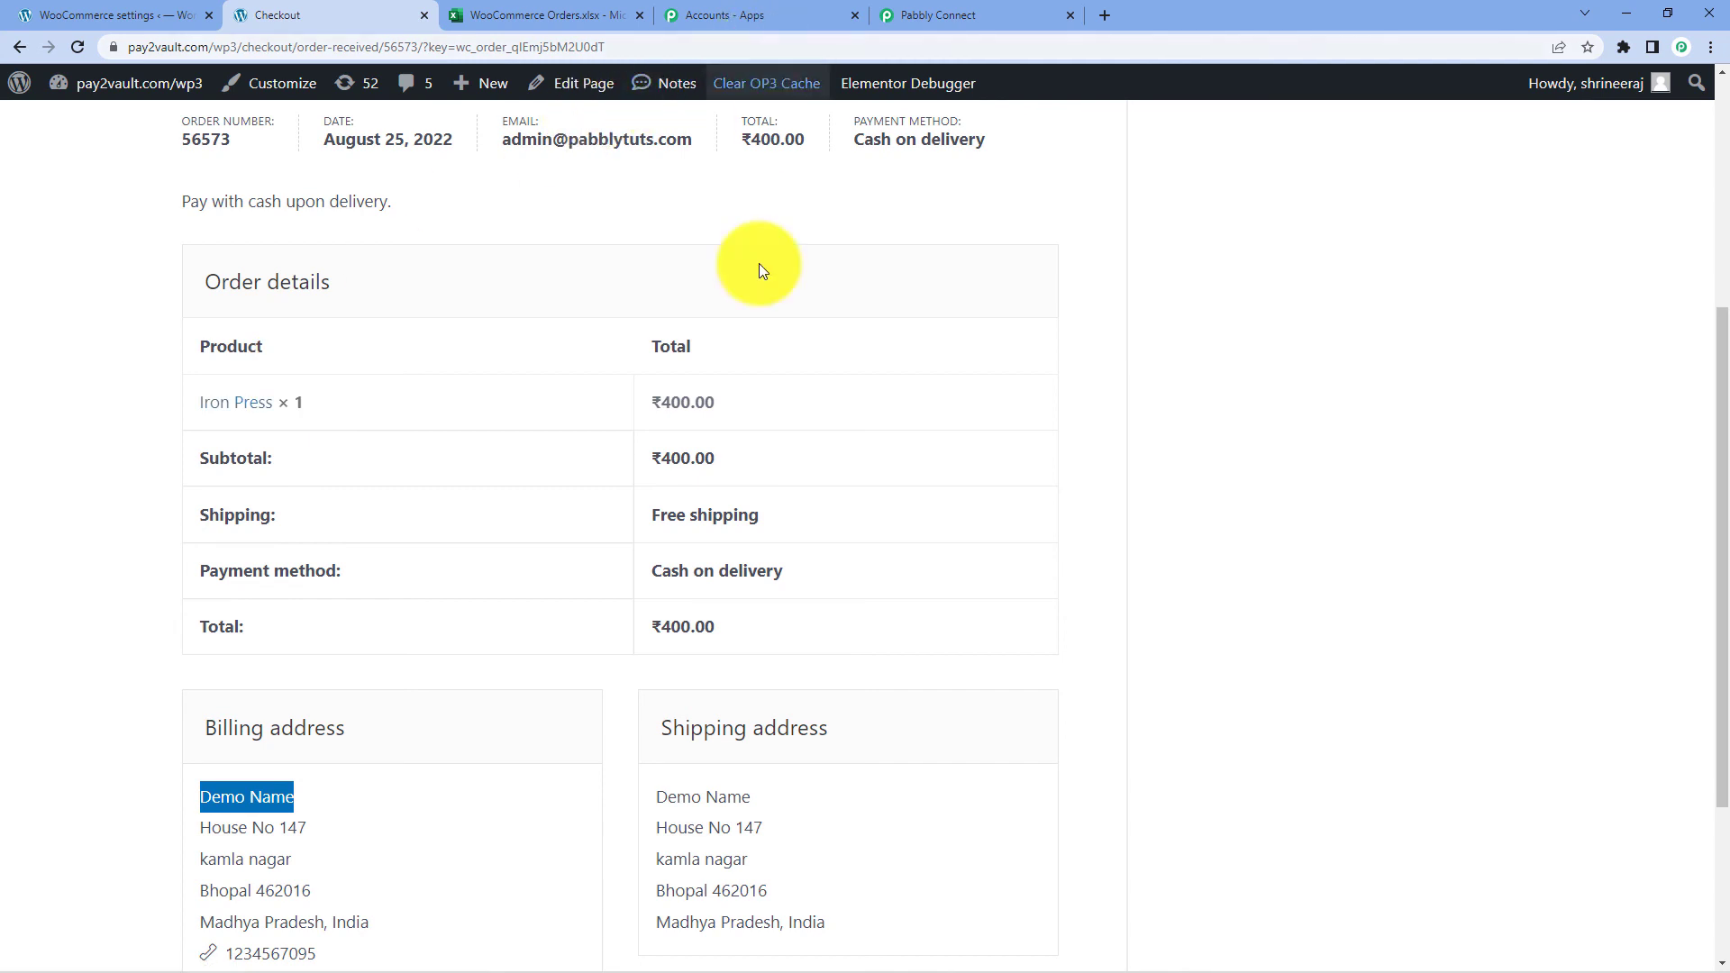
{"action": "left_click", "coordinate": [623, 11]}
{"action": "left_click", "coordinate": [1171, 326]}
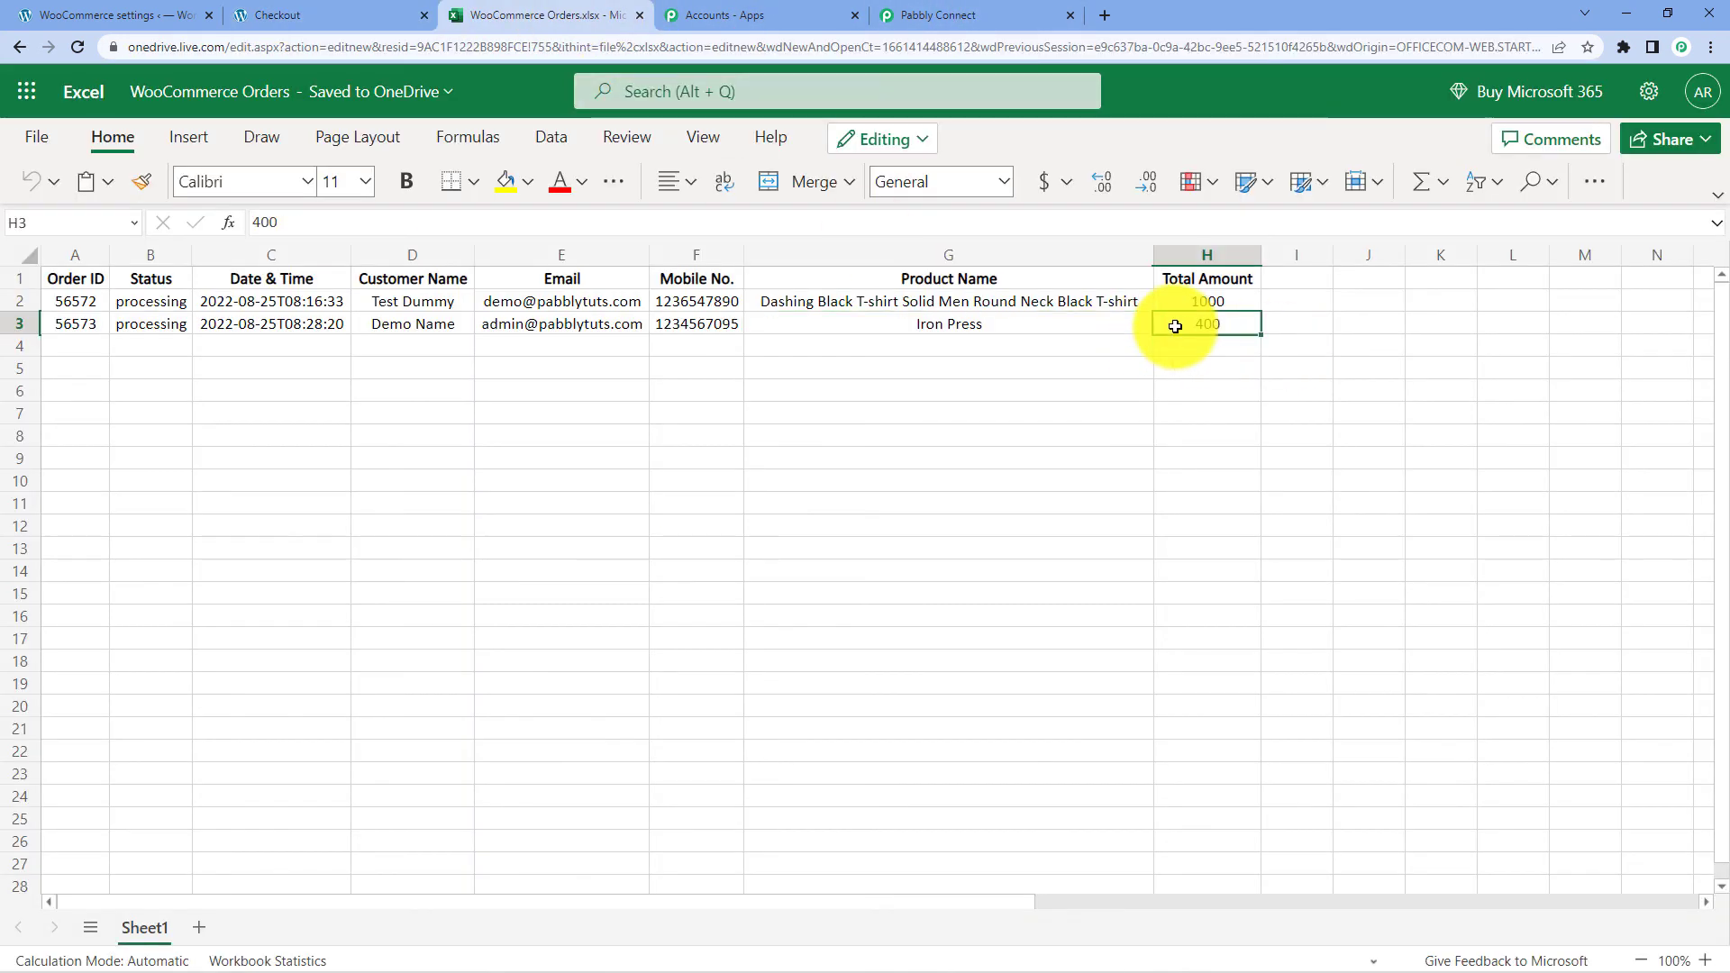
{"action": "left_click", "coordinate": [424, 349]}
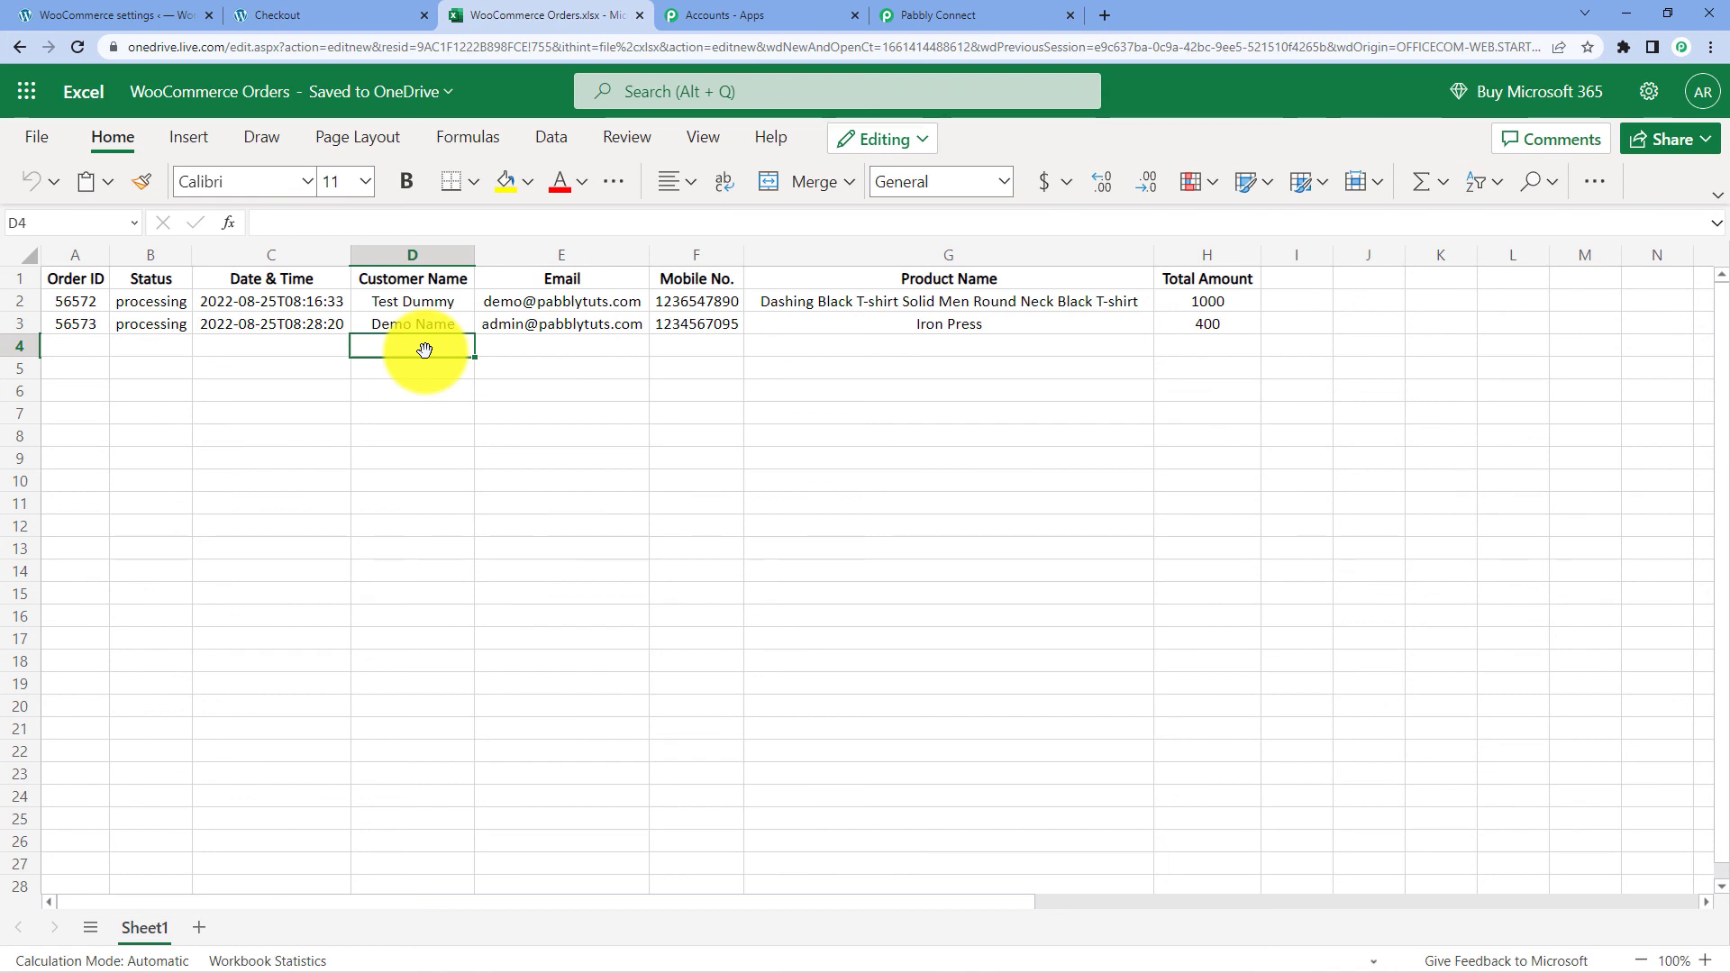
Switch to the WooCommerce to Microsoft Excel workflow in Pabbly Connect and reload it to review its trigger and action overview
{"action": "left_click", "coordinate": [1004, 16]}
{"action": "scroll", "coordinate": [1413, 290], "scroll_direction": "up", "scroll_amount": 4}
{"action": "scroll", "coordinate": [1413, 289], "scroll_direction": "up", "scroll_amount": 13}
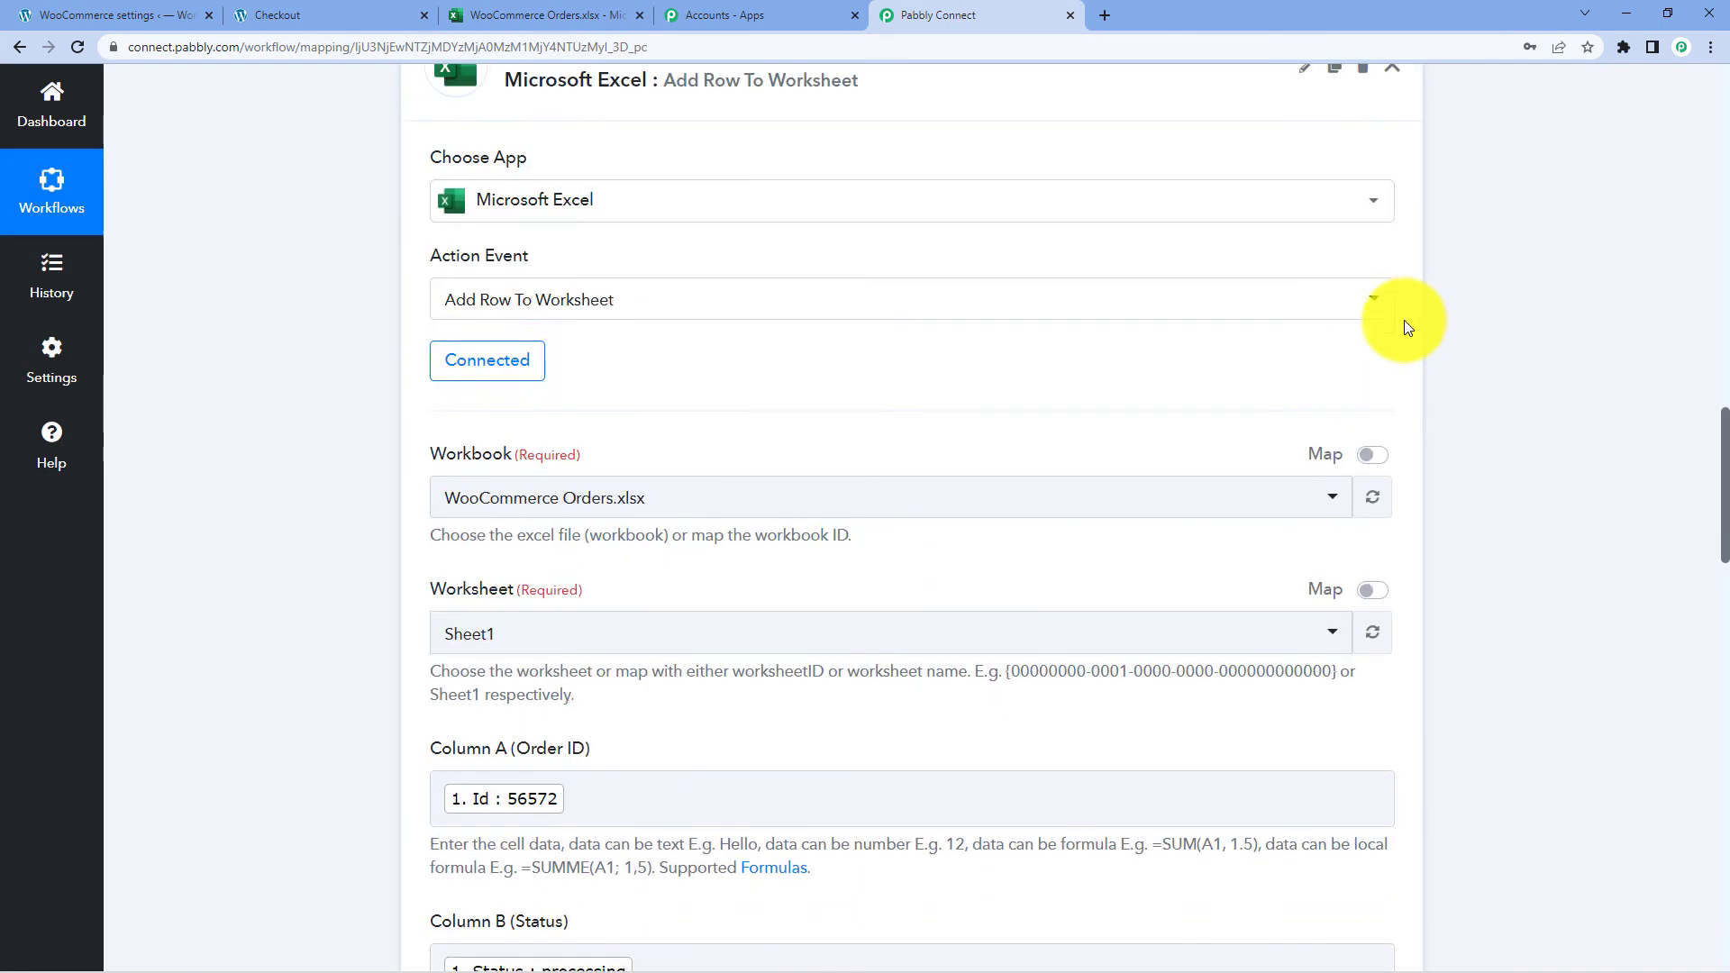
{"action": "scroll", "coordinate": [1447, 324], "scroll_direction": "up", "scroll_amount": 12}
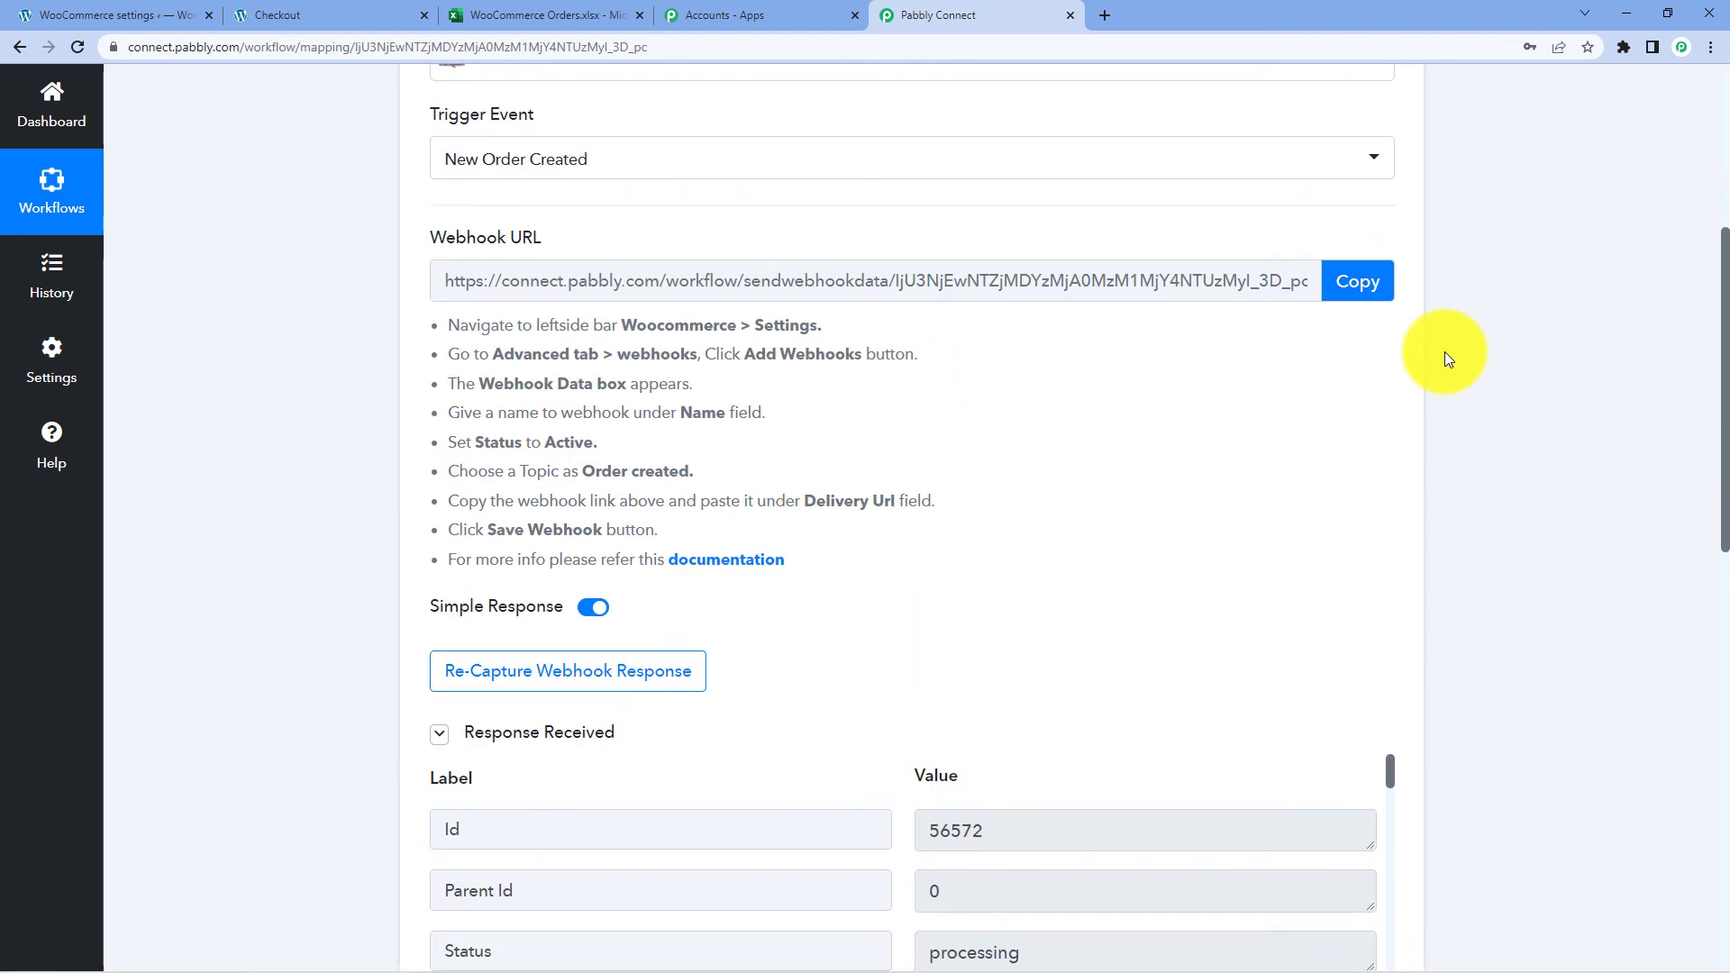
{"action": "key", "text": "F5"}
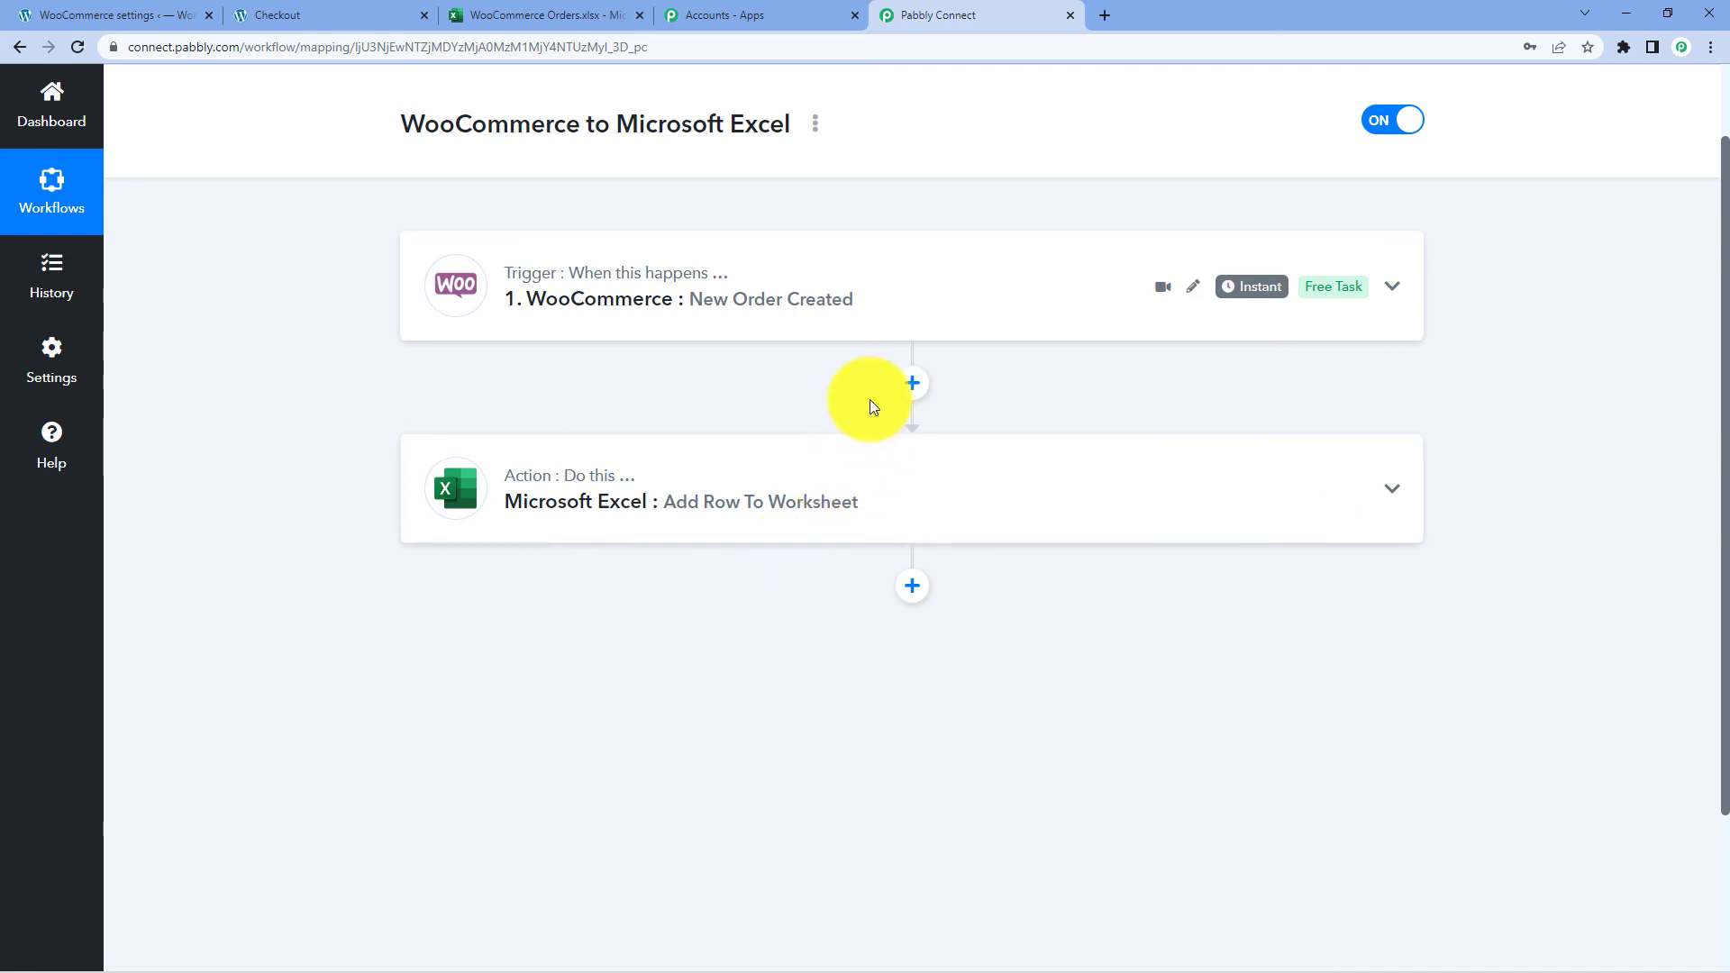
{"action": "scroll", "coordinate": [862, 398], "scroll_direction": "up", "scroll_amount": 1}
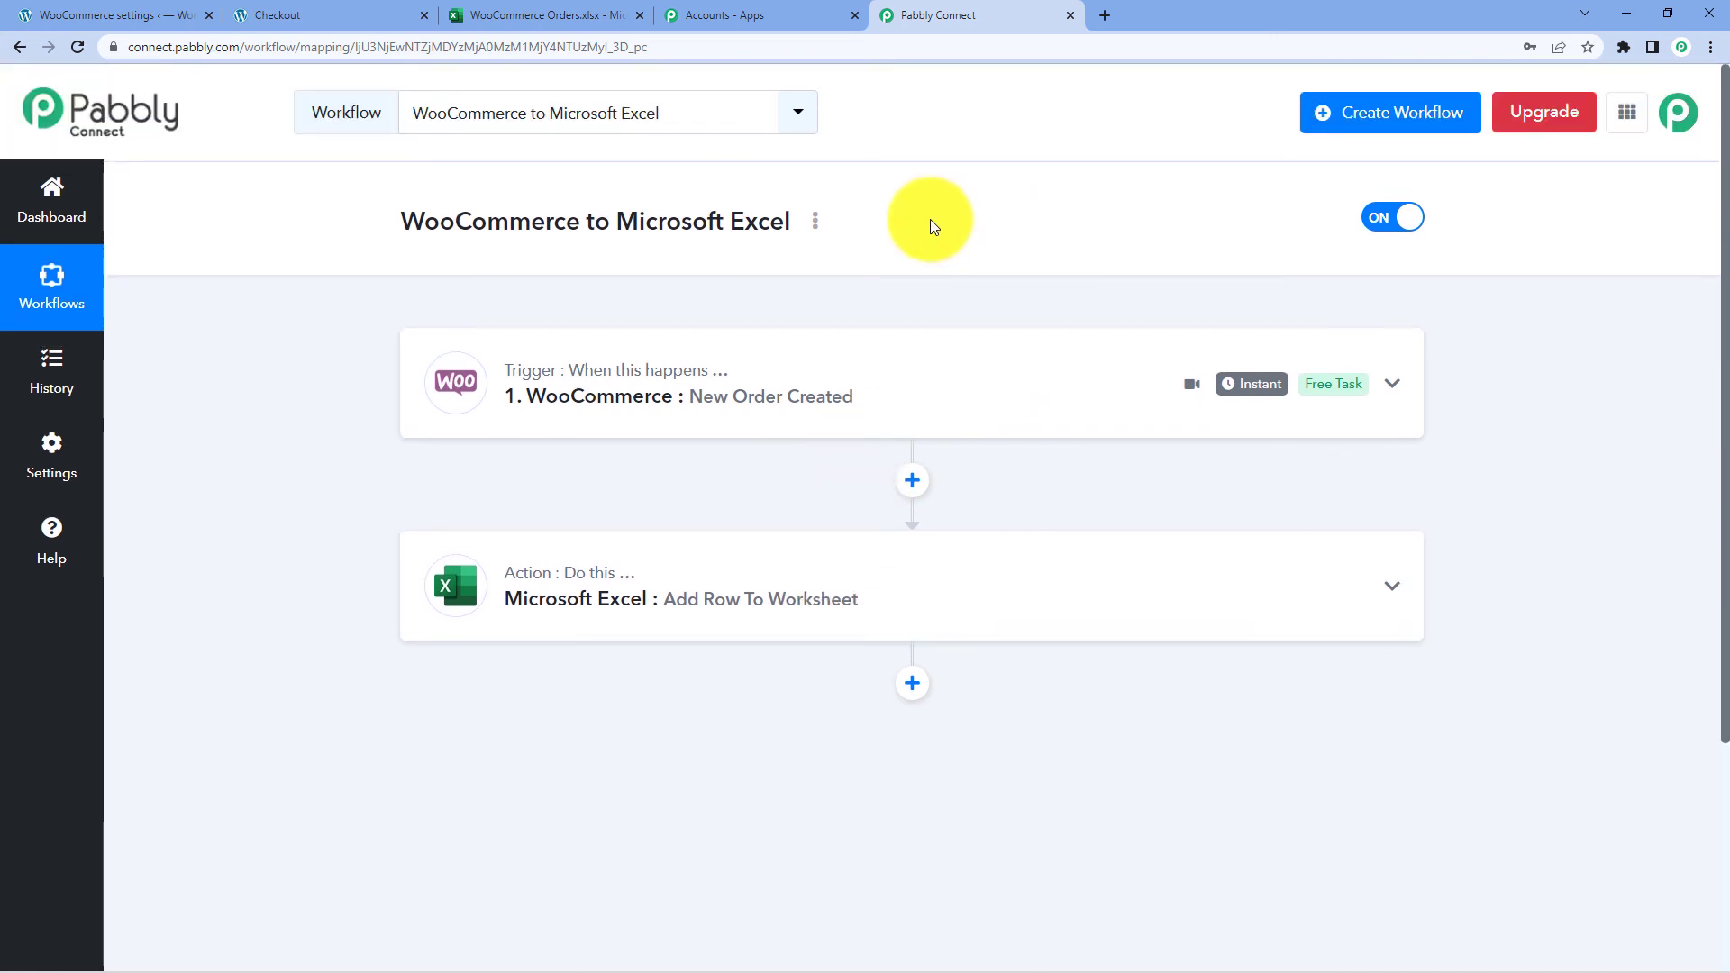